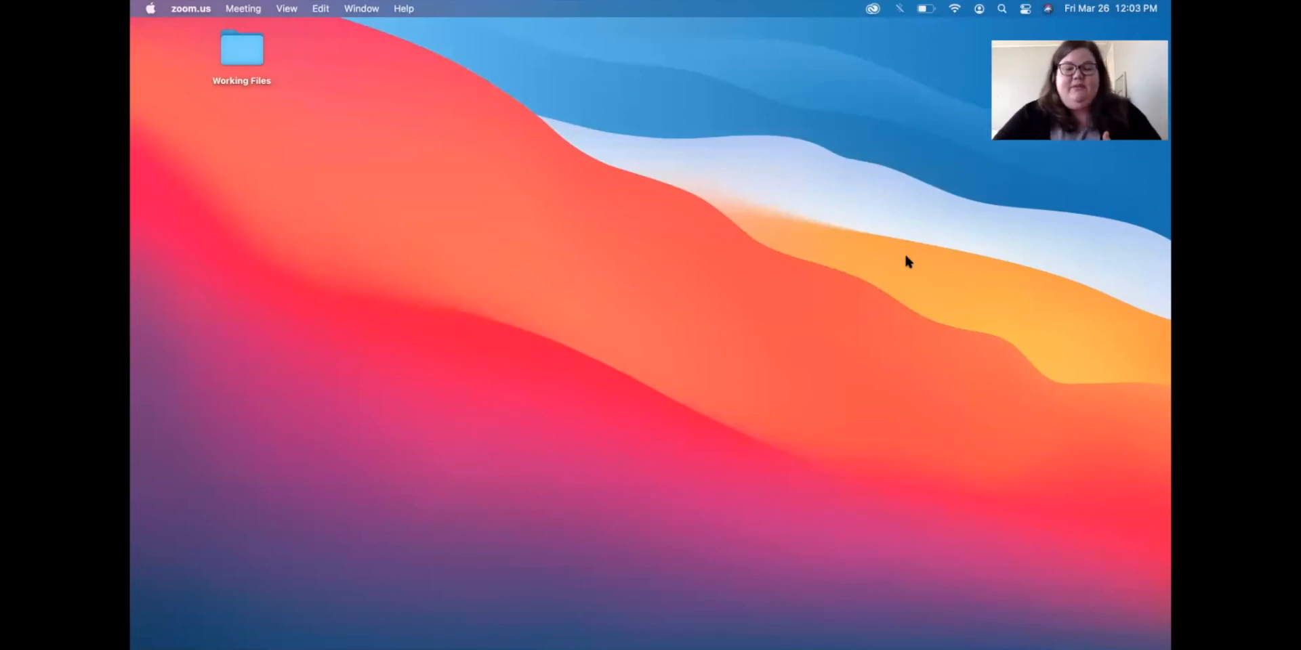
Launch Google Chrome from the Dock to the Tulsa Library page, then close its window.
mouse_move(762, 634)
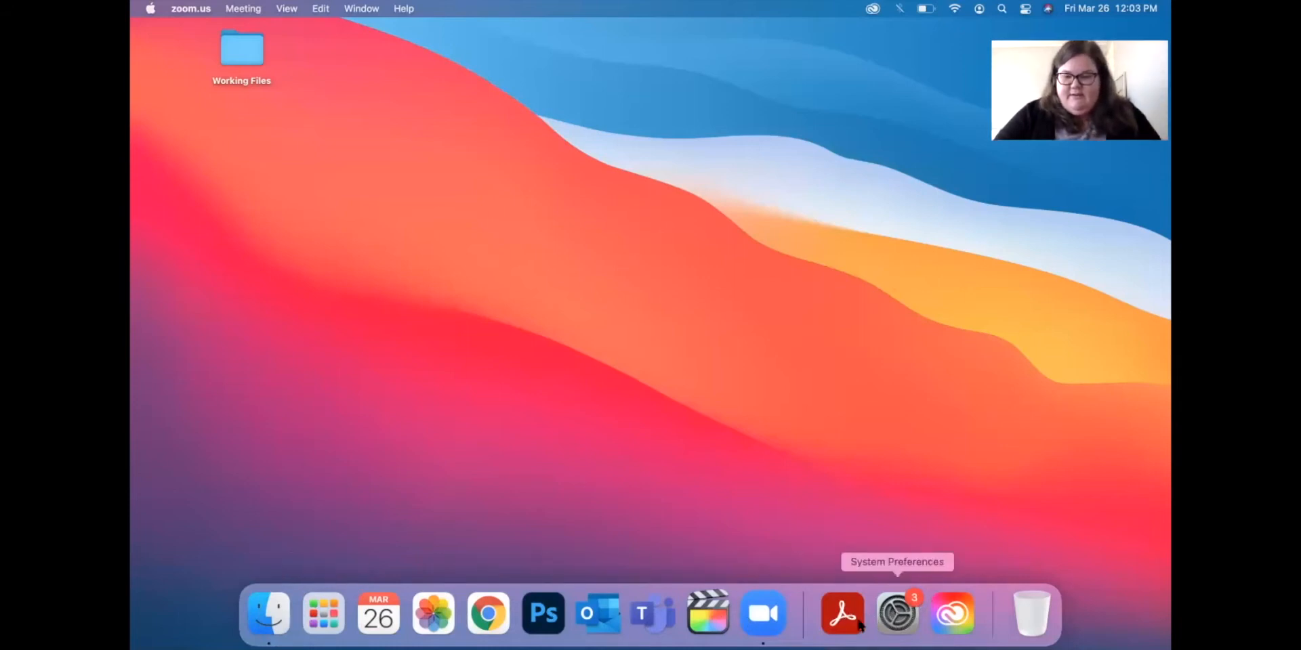
left_click(769, 520)
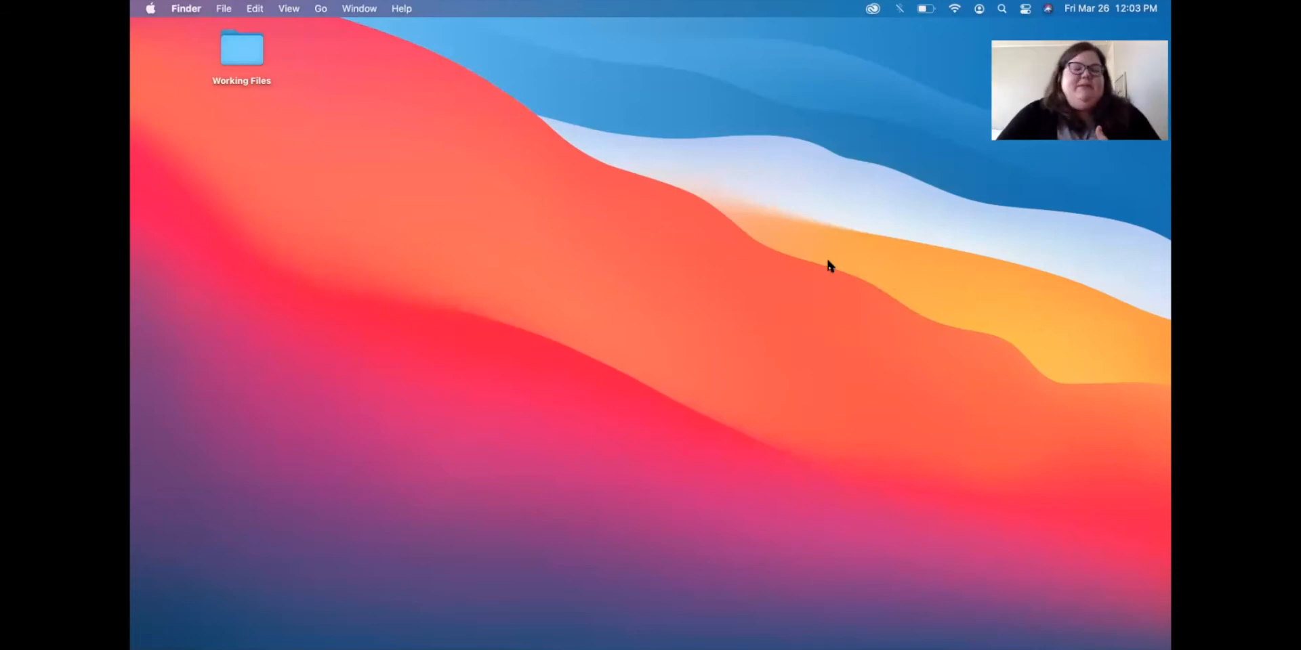
mouse_move(379, 620)
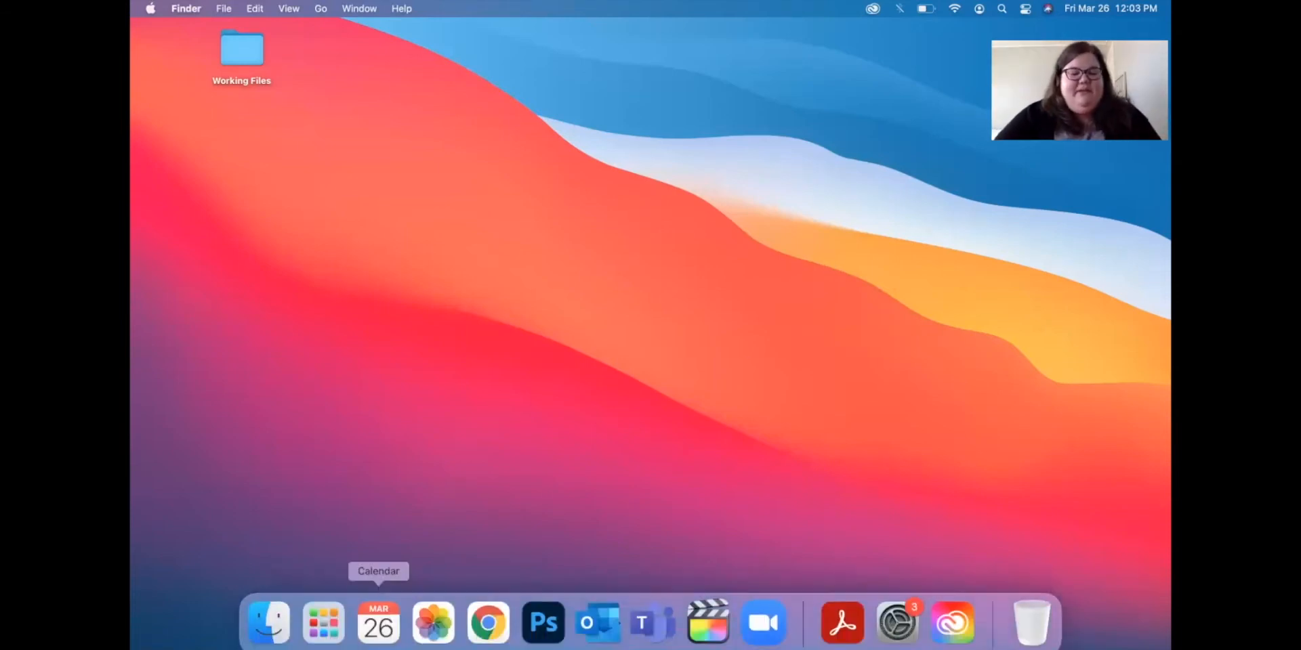
left_click(489, 606)
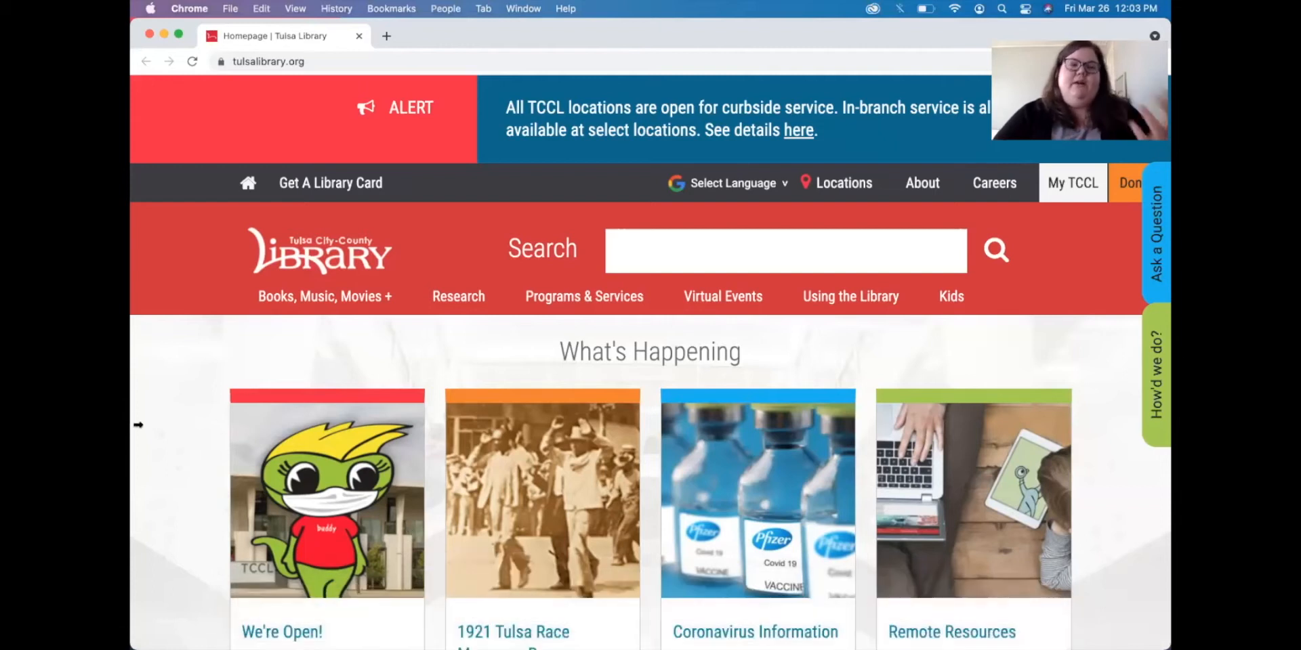
left_click(145, 33)
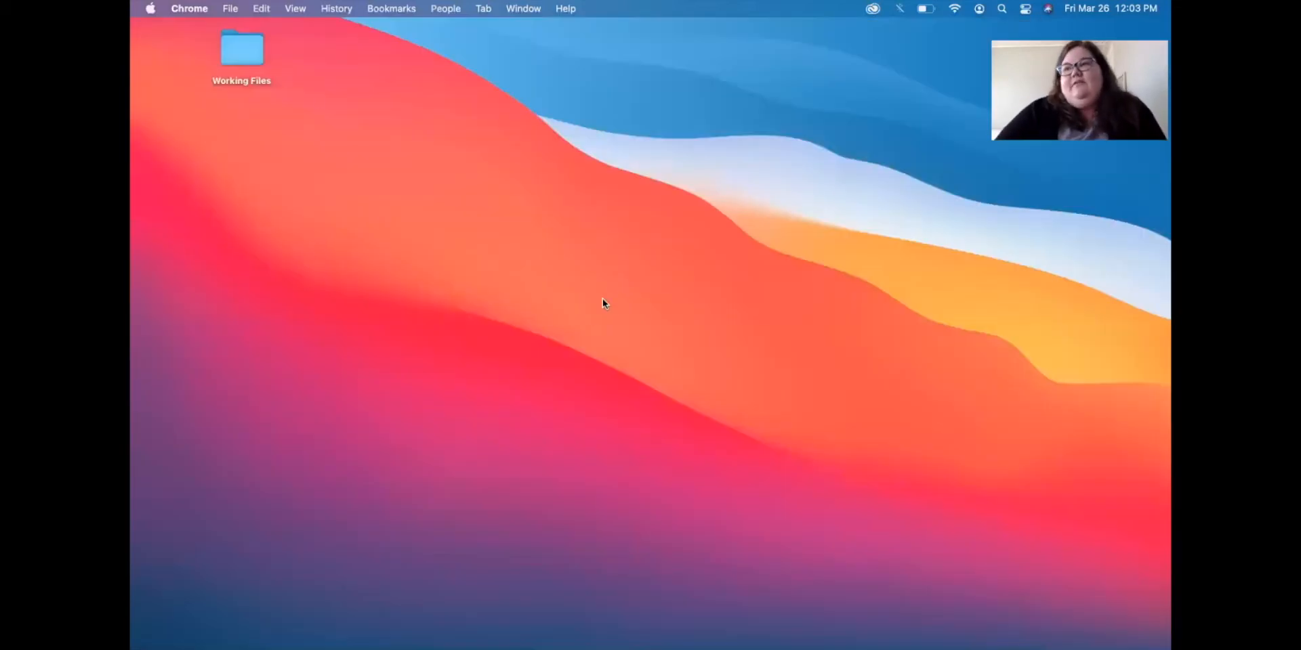
left_click(588, 317)
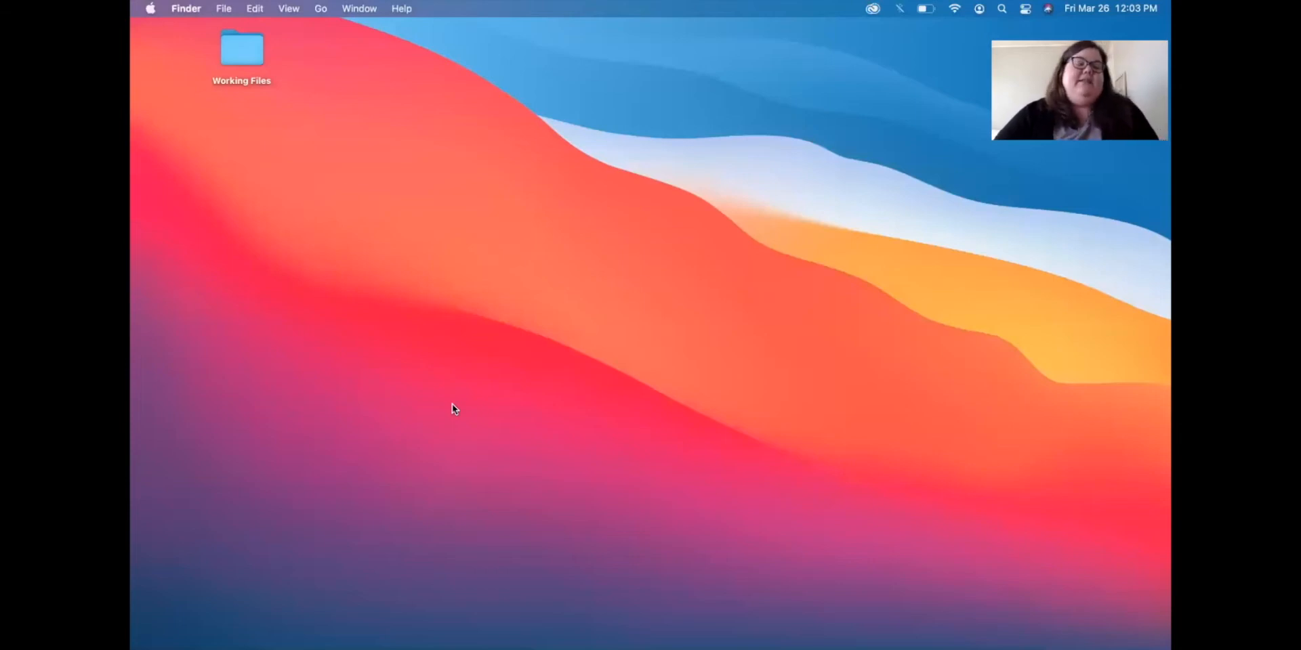
Launch Microsoft Word from Launchpad's second page, dismiss What's New and close the template gallery.
mouse_move(379, 637)
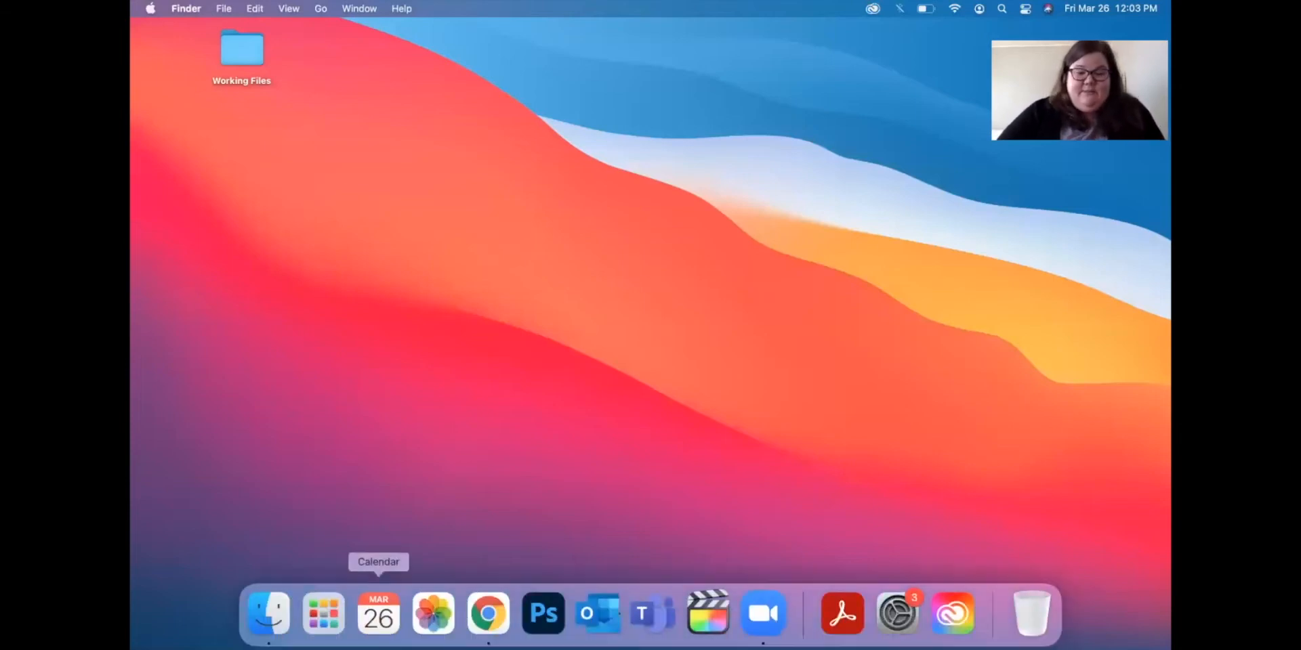
left_click(325, 625)
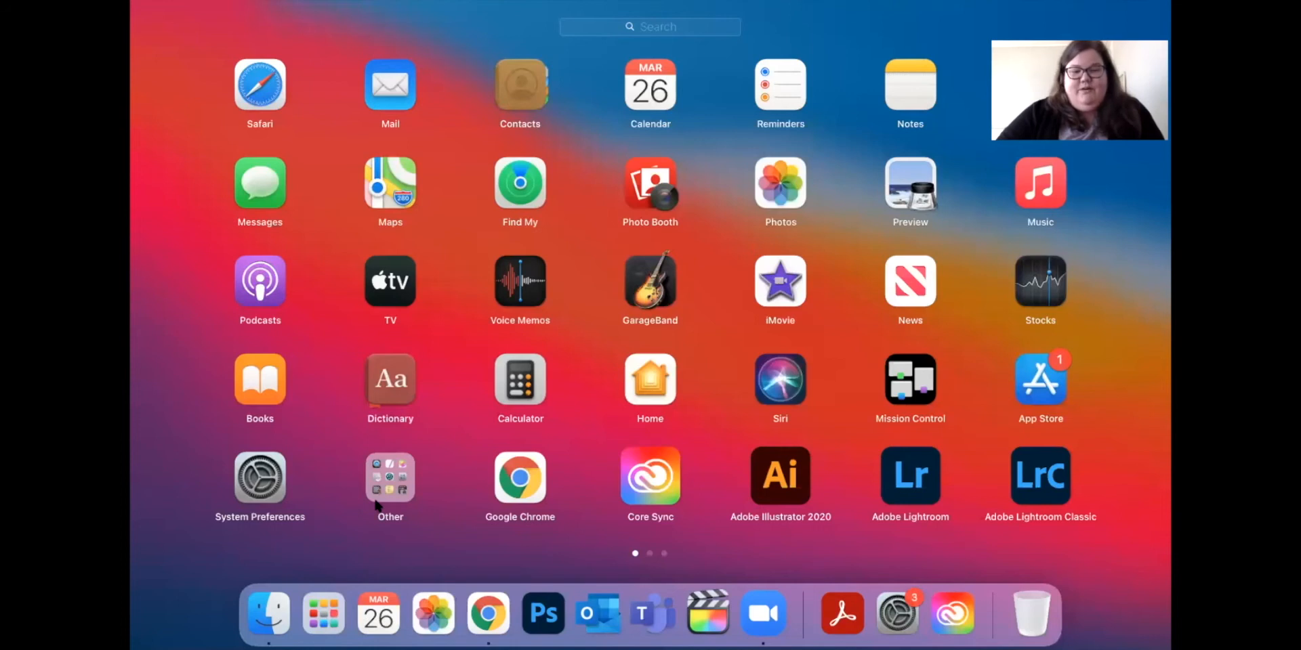
scroll(377, 504, "right", 3)
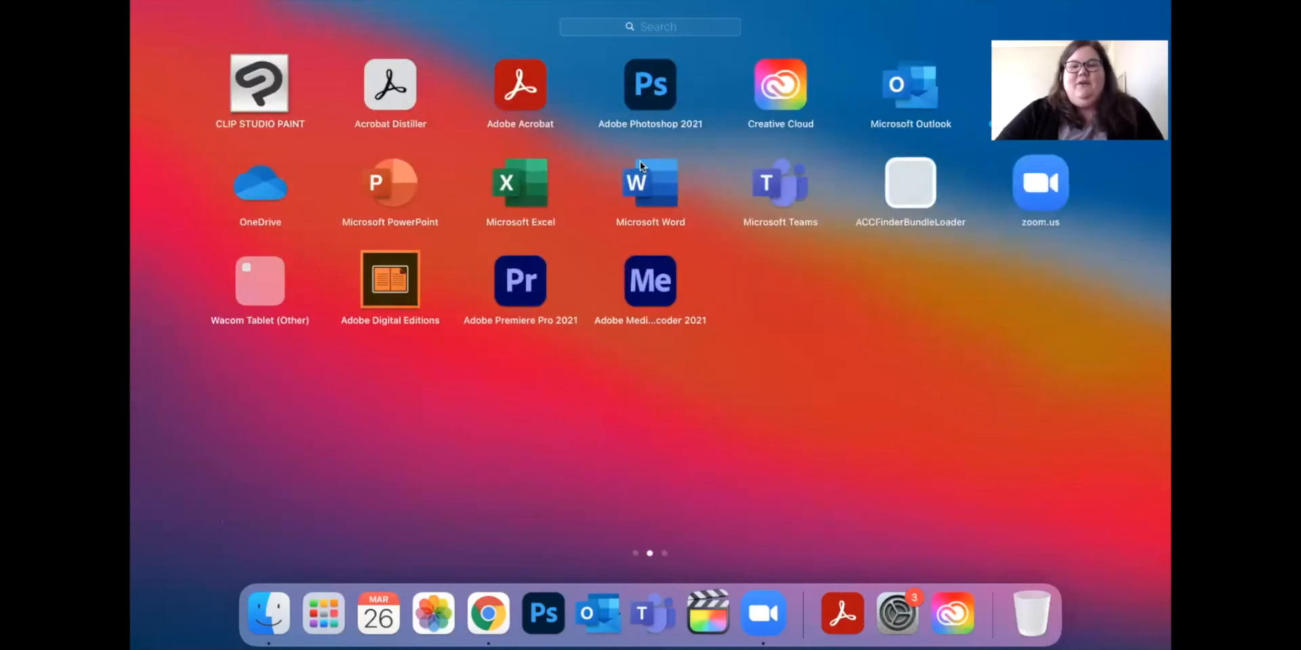
left_click(640, 163)
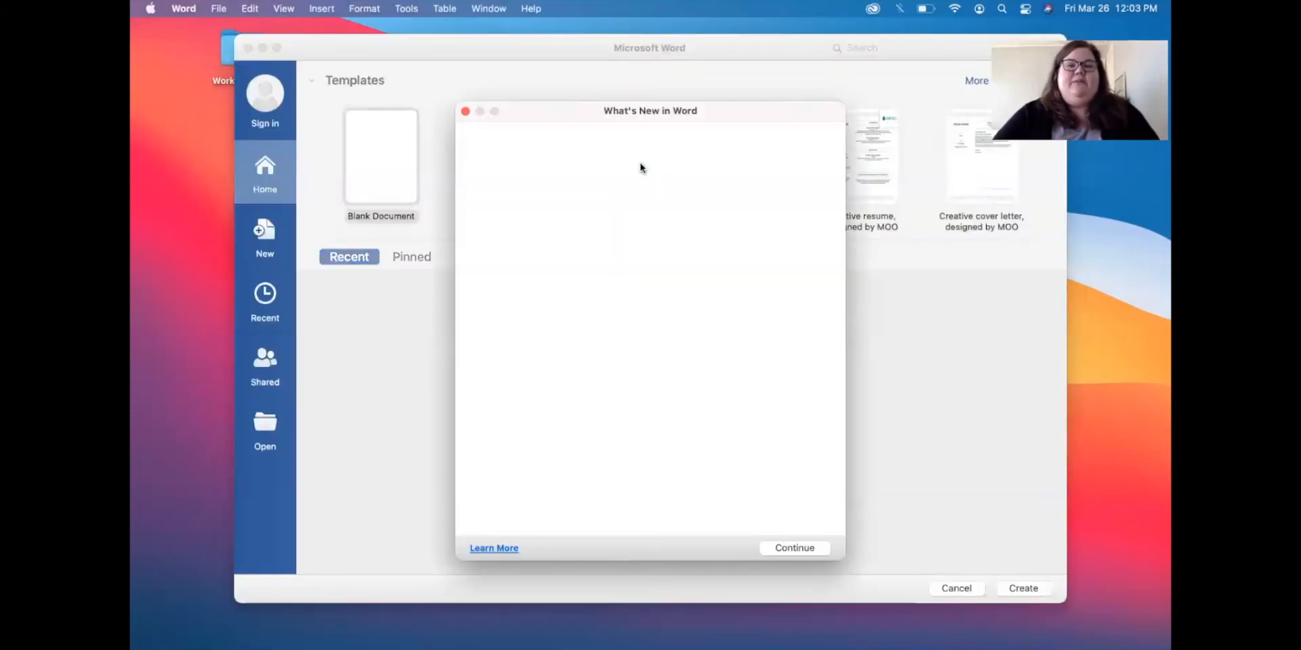
left_click(465, 111)
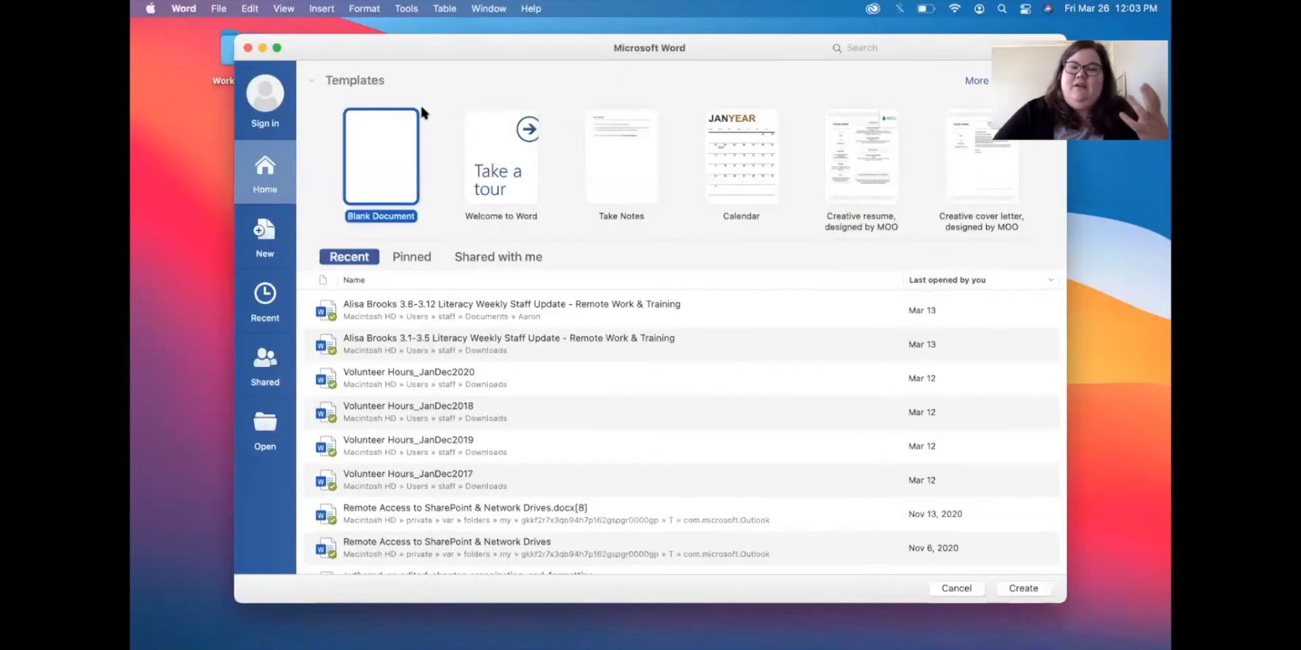
left_click(248, 48)
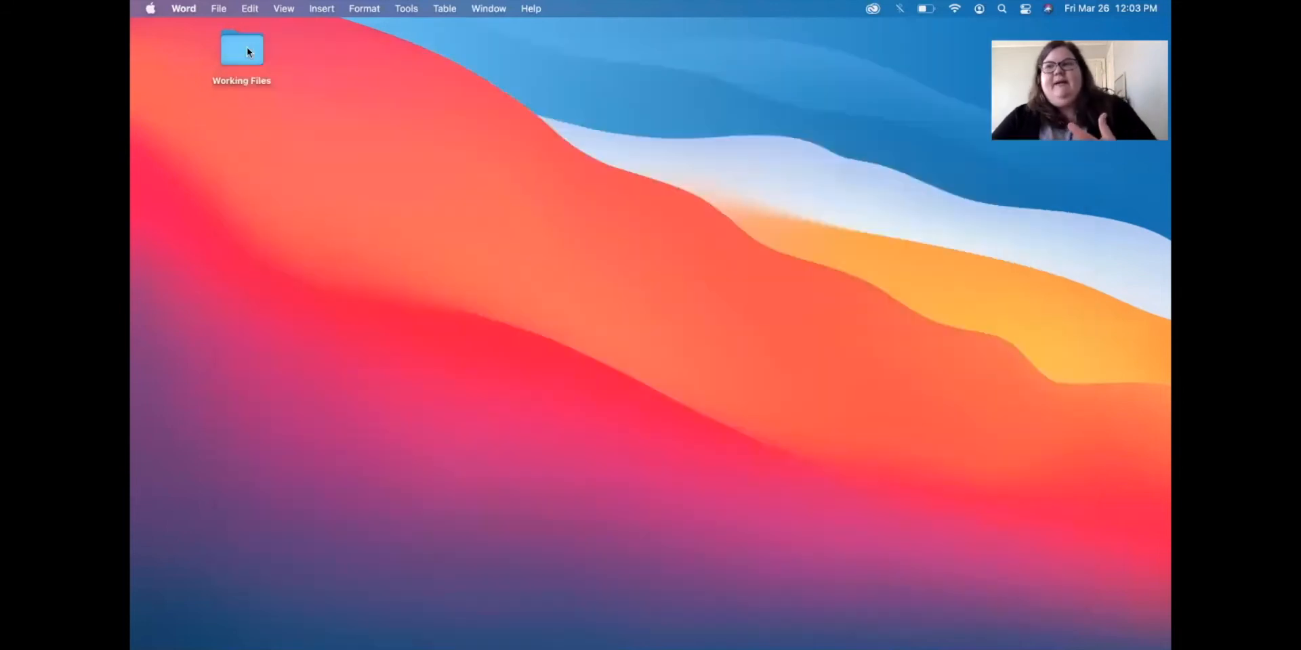
left_click(639, 184)
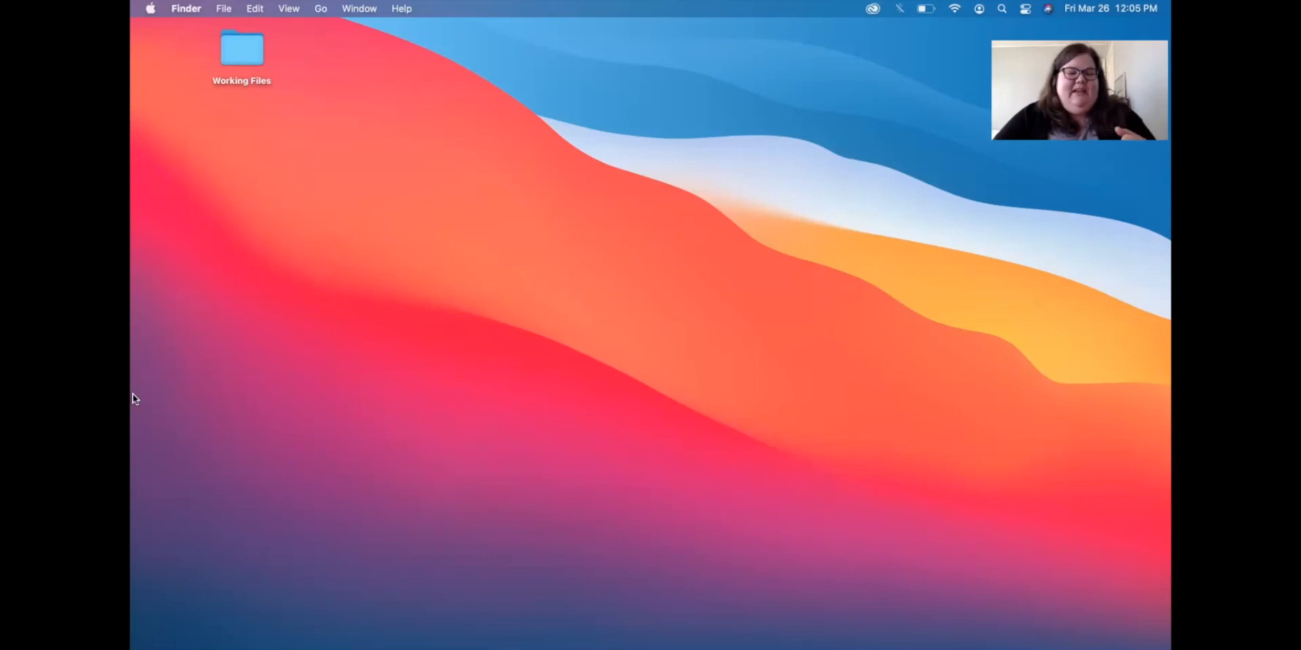
mouse_move(203, 648)
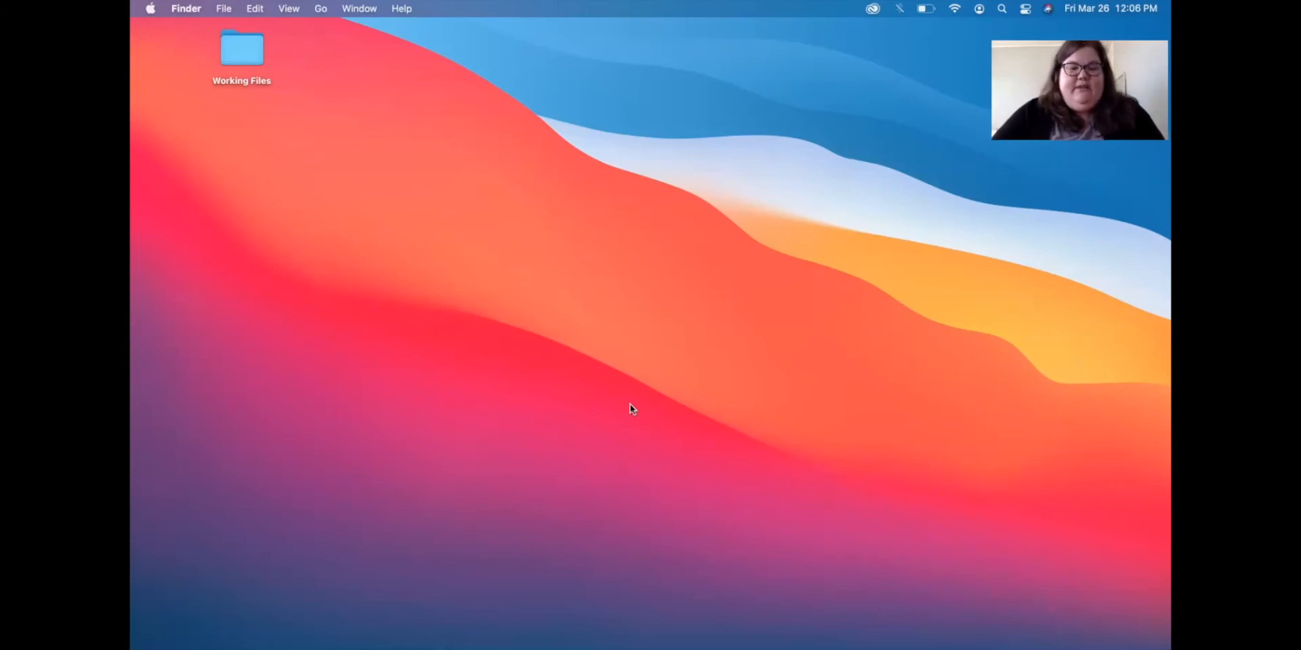
mouse_move(653, 613)
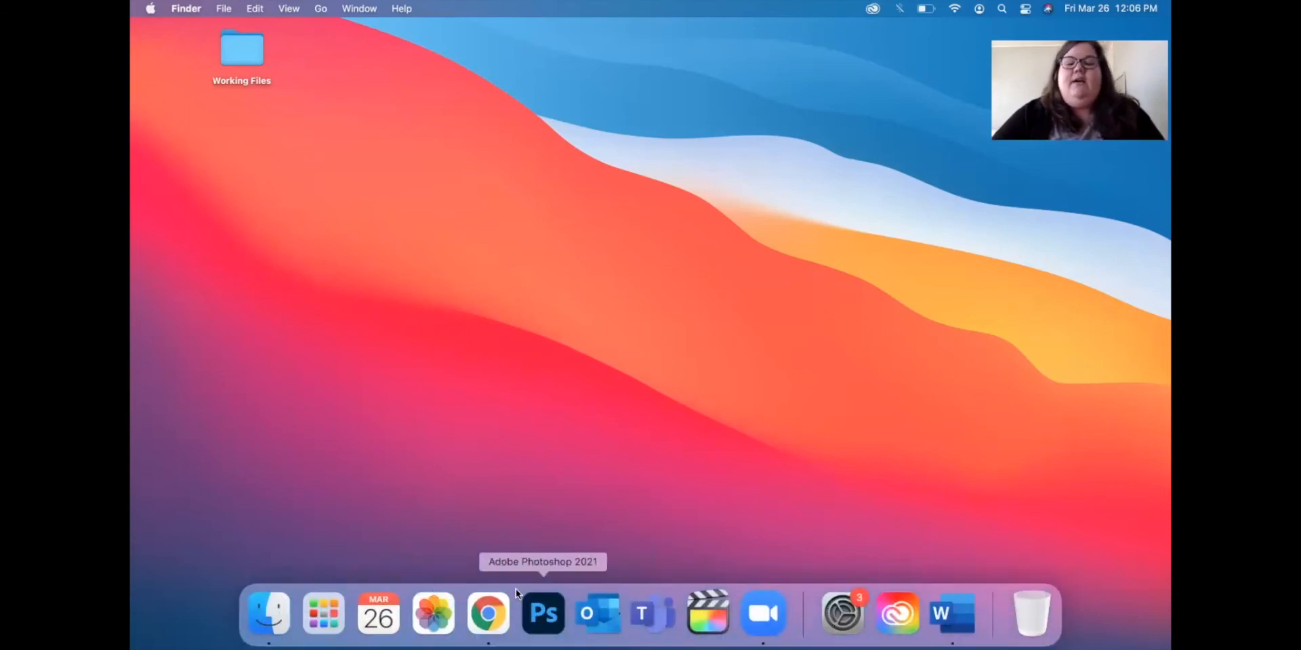
Inspect the Dock context menus for Launchpad and Calendar.
mouse_move(343, 610)
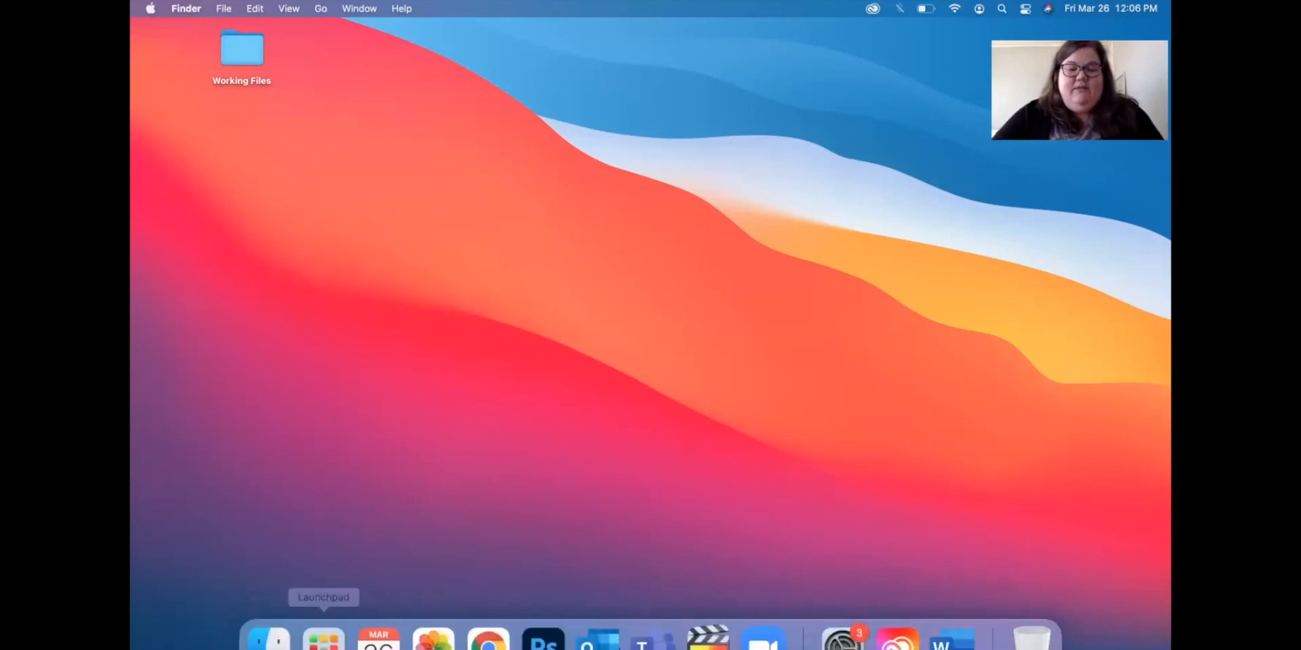
right_click(346, 607)
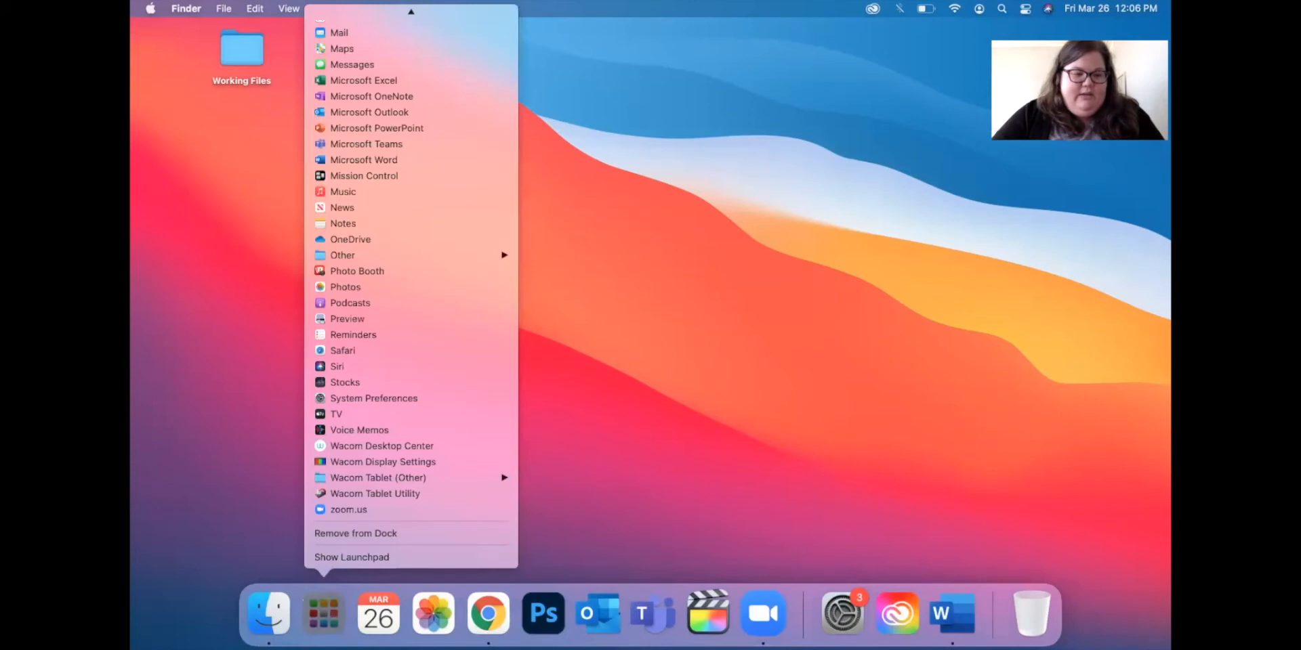
right_click(379, 614)
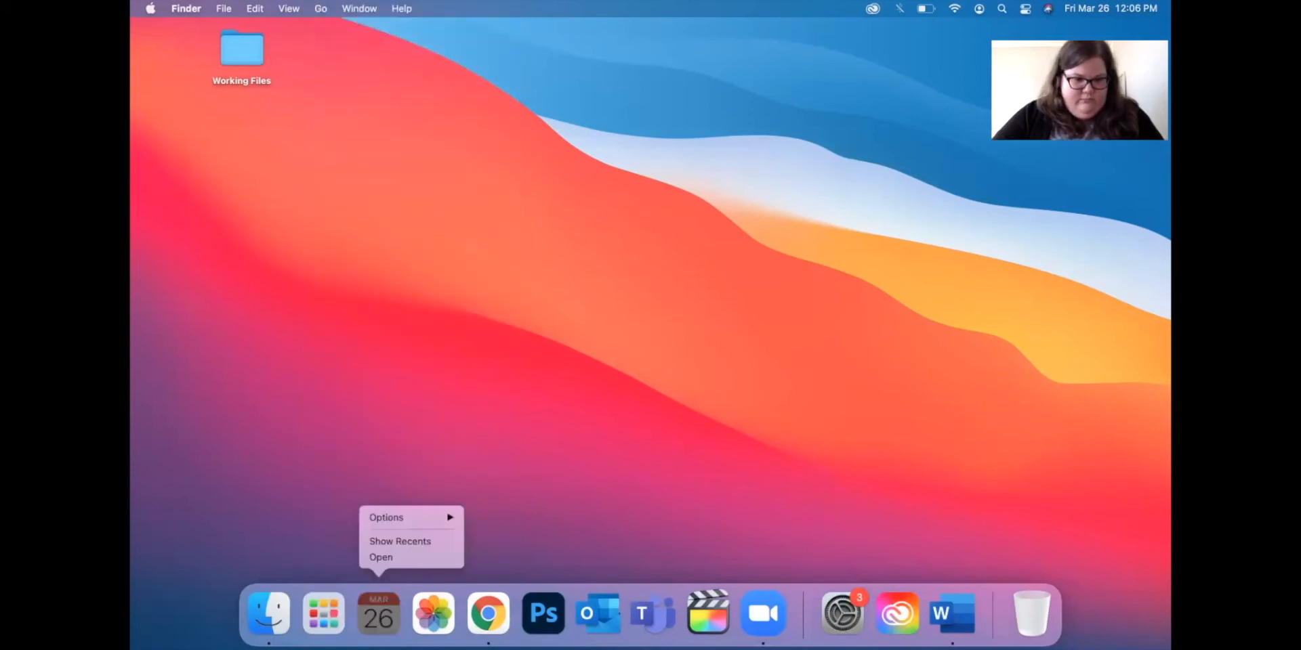
left_click(998, 632)
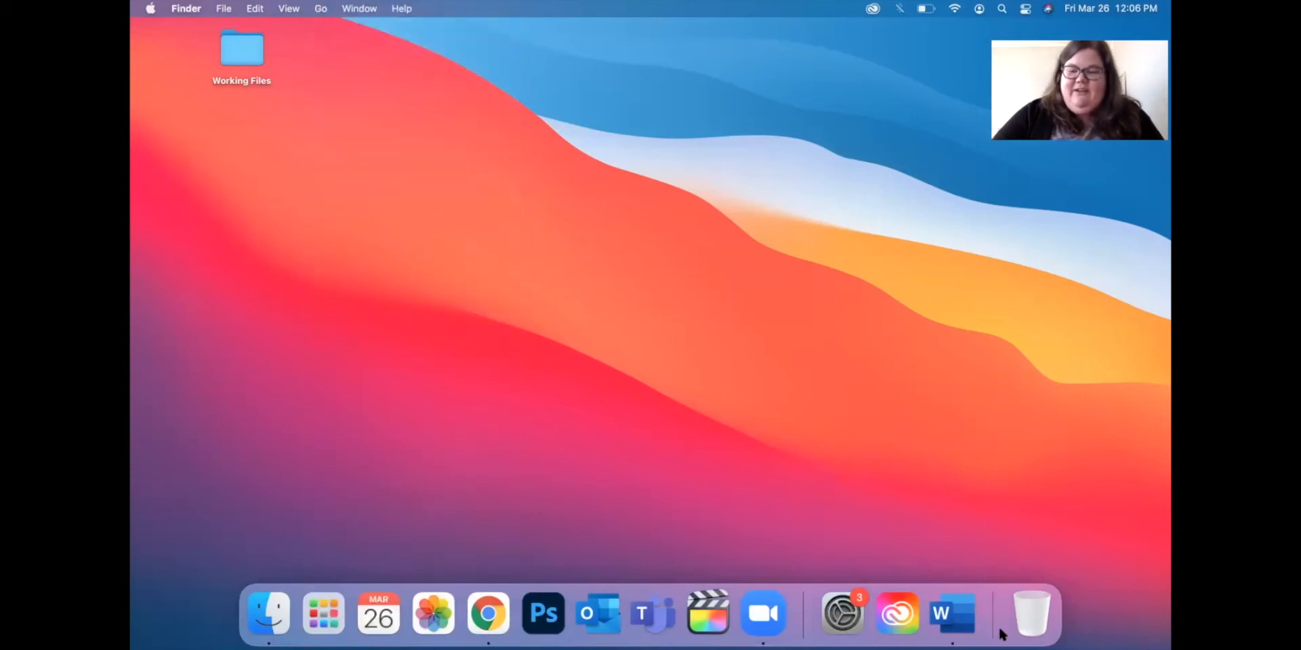
From the Dock separator menu, turn Dock hiding off and magnification on.
right_click(1000, 634)
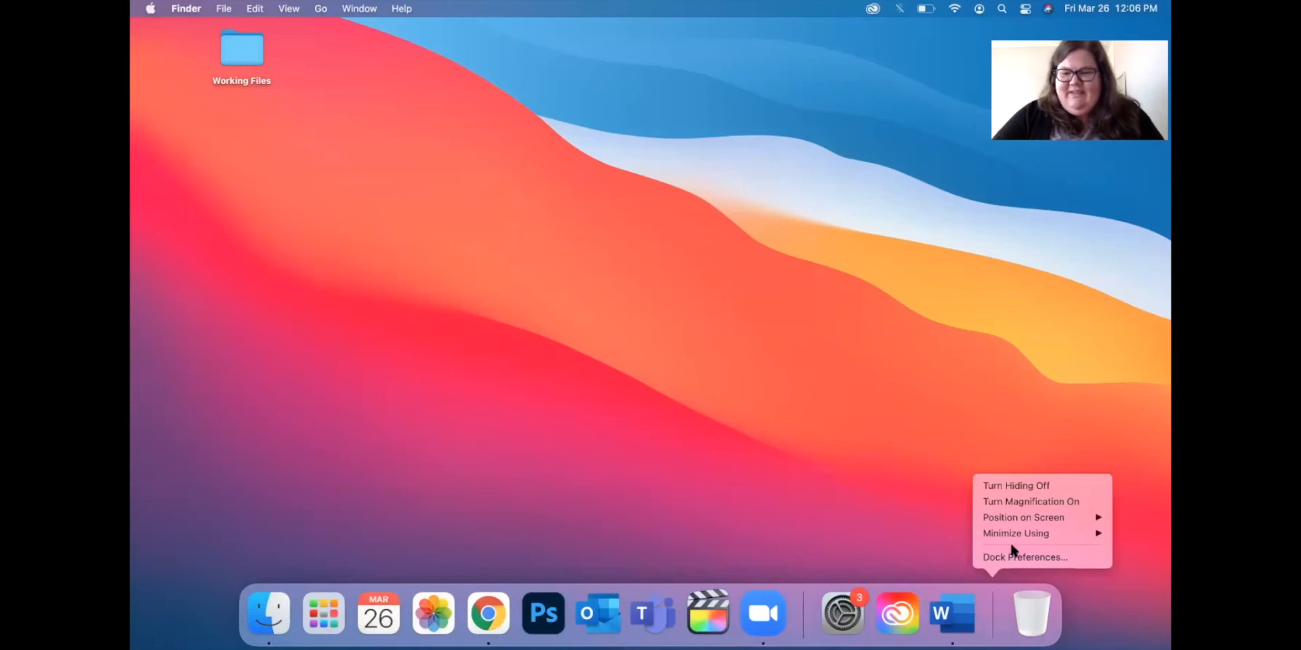
left_click(1022, 486)
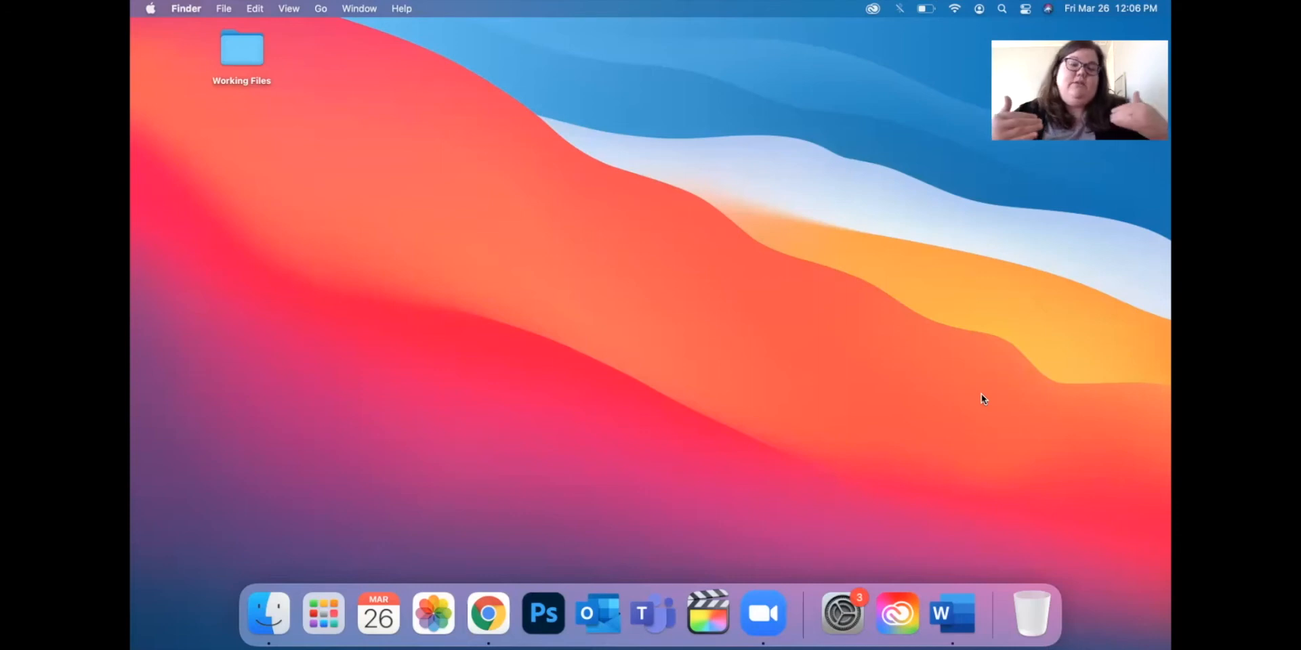
right_click(998, 598)
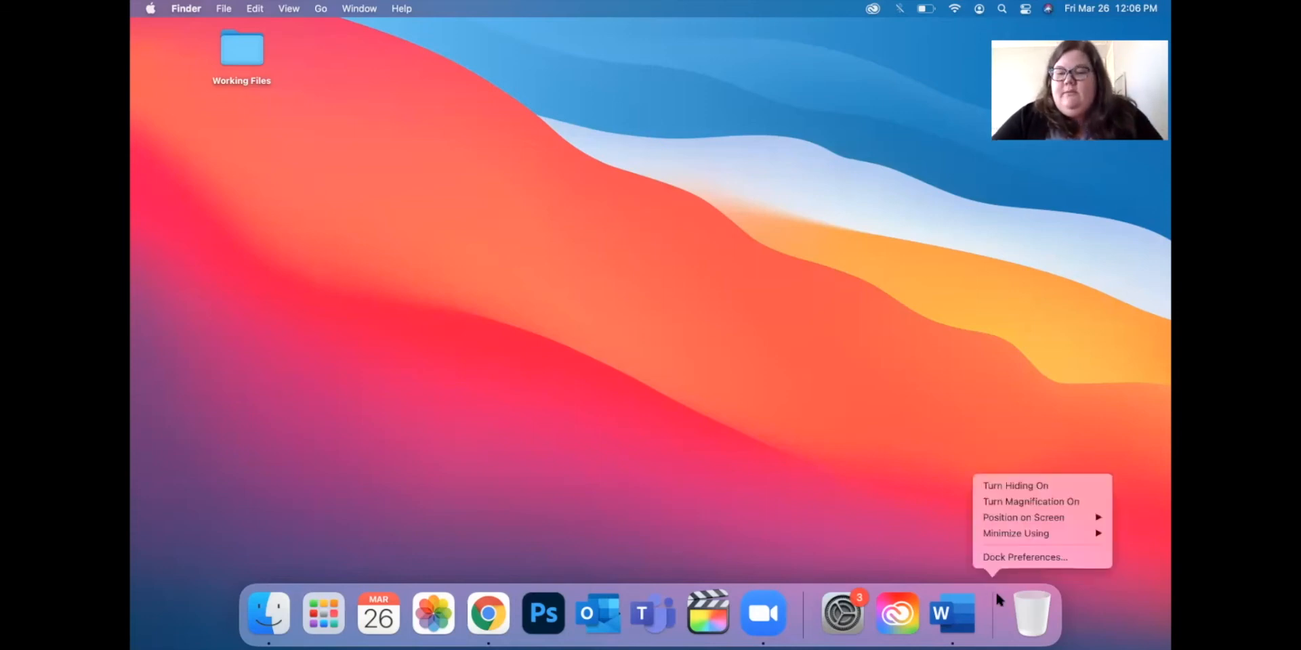
left_click(1033, 502)
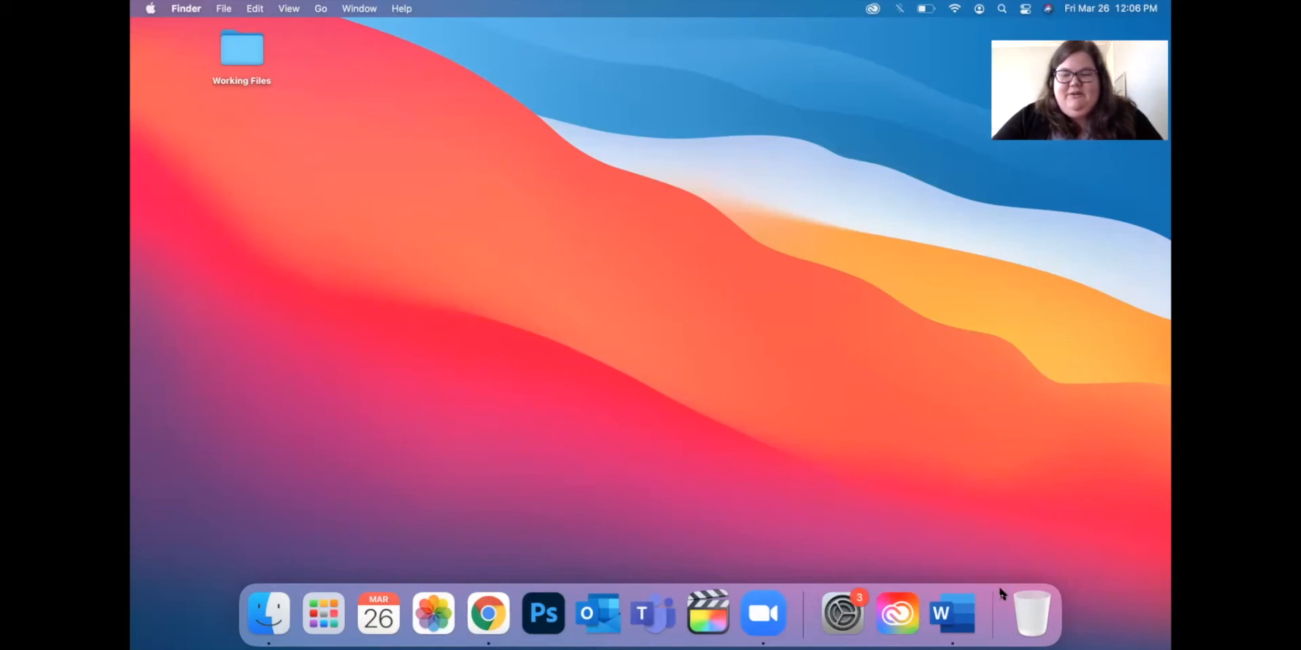
Drag the Dock separator upward to enlarge the icons, then review Position on Screen options.
mouse_move(992, 594)
left_mouse_down()
mouse_move(991, 648)
mouse_move(993, 537)
mouse_move(991, 644)
mouse_move(976, 543)
mouse_move(975, 645)
mouse_move(974, 579)
left_mouse_up()
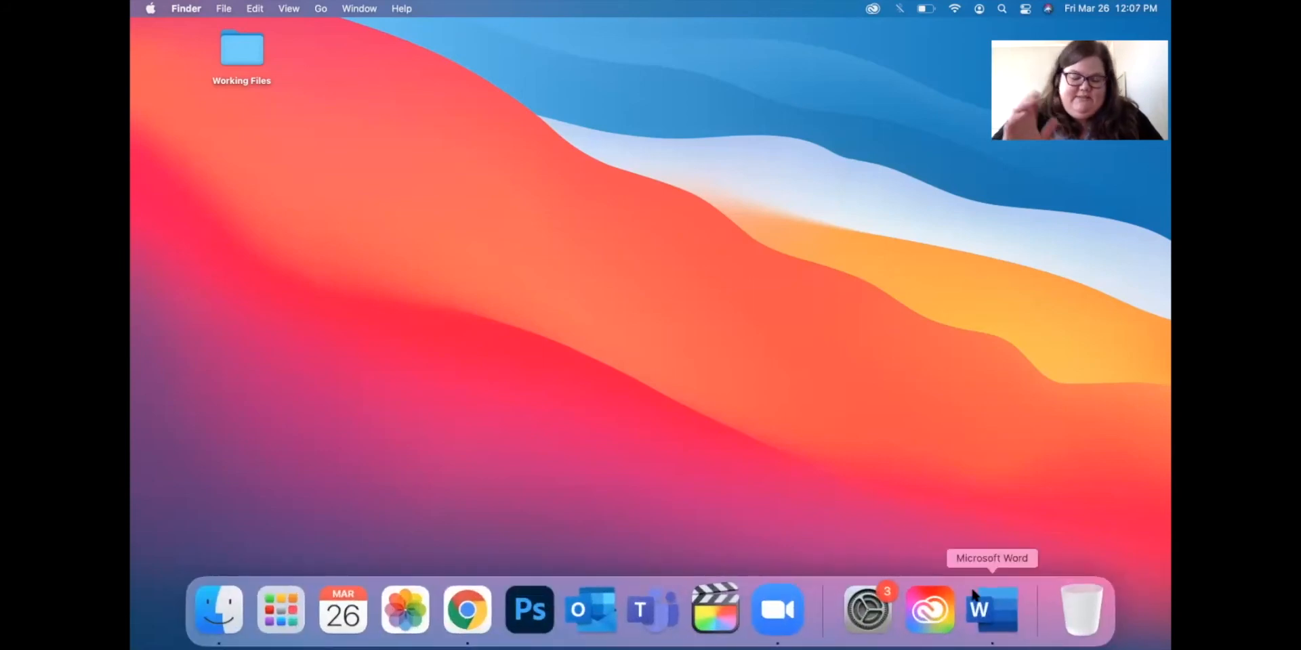
right_click(1035, 588)
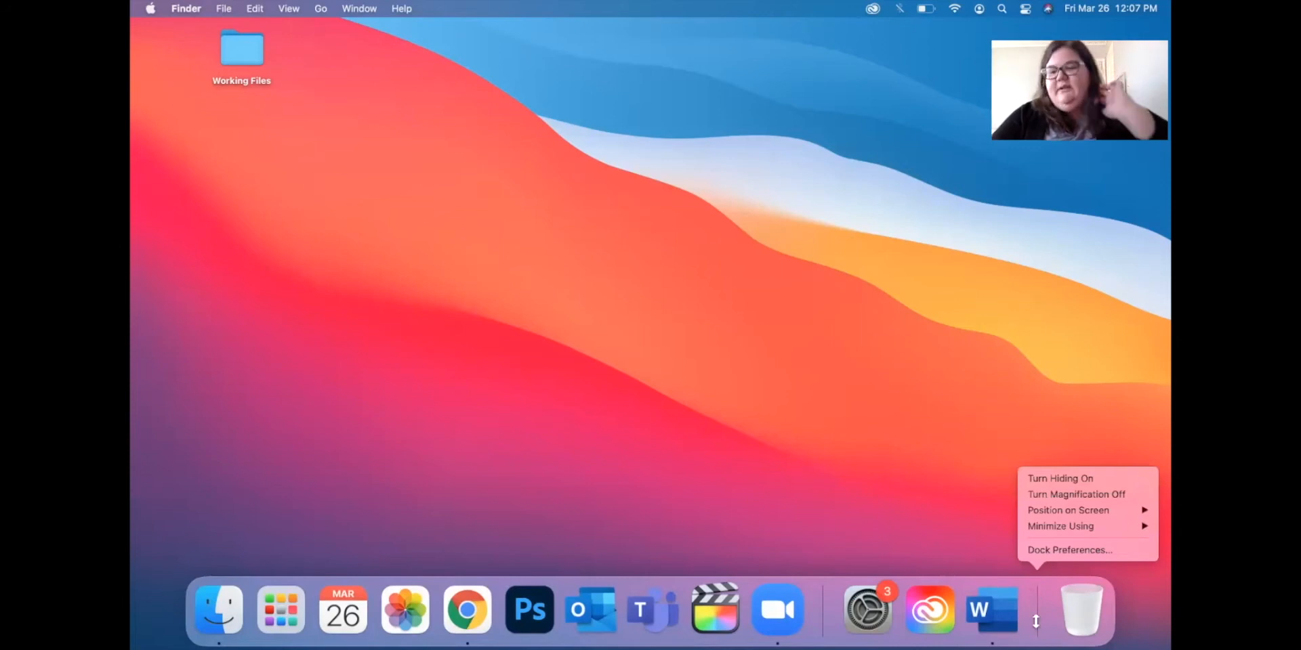
left_click(1039, 594)
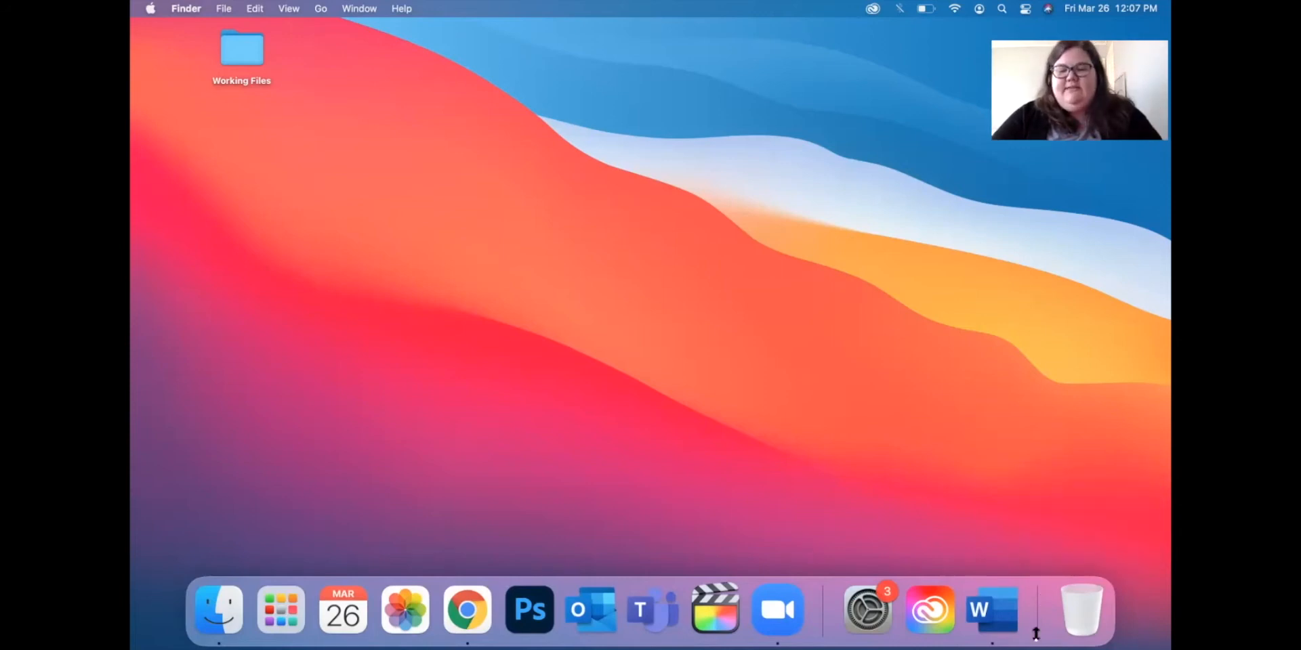
right_click(1043, 587)
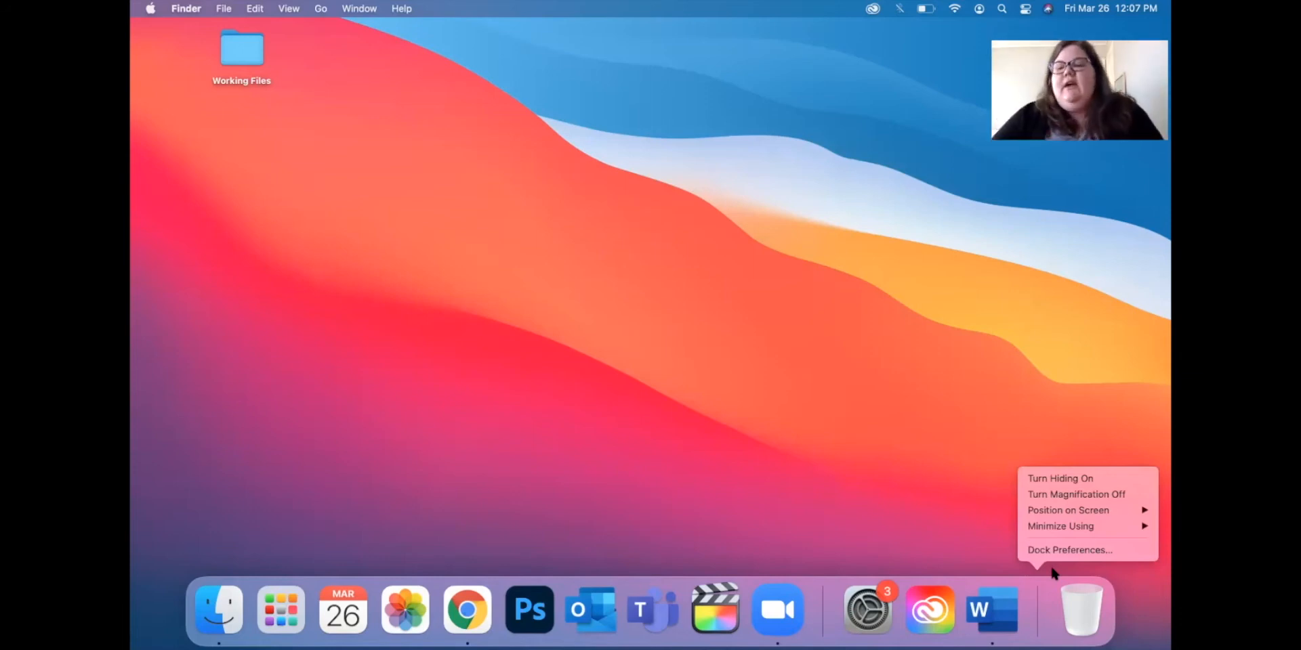
mouse_move(1085, 517)
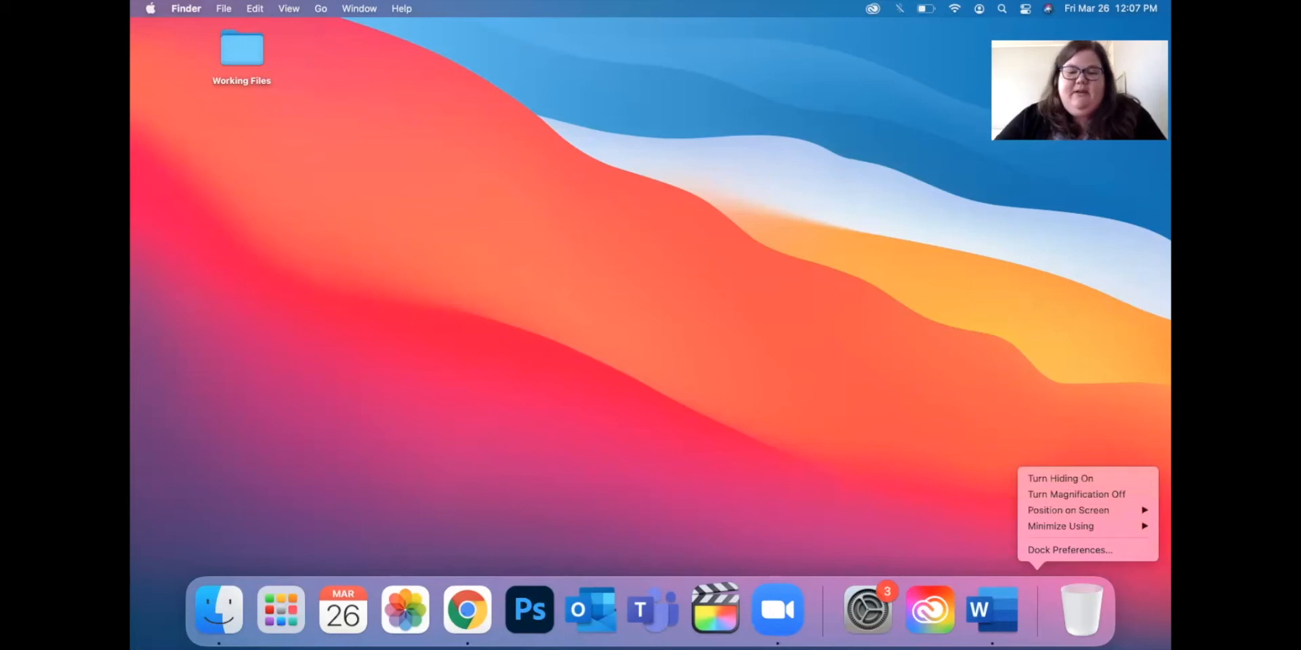
left_click(698, 452)
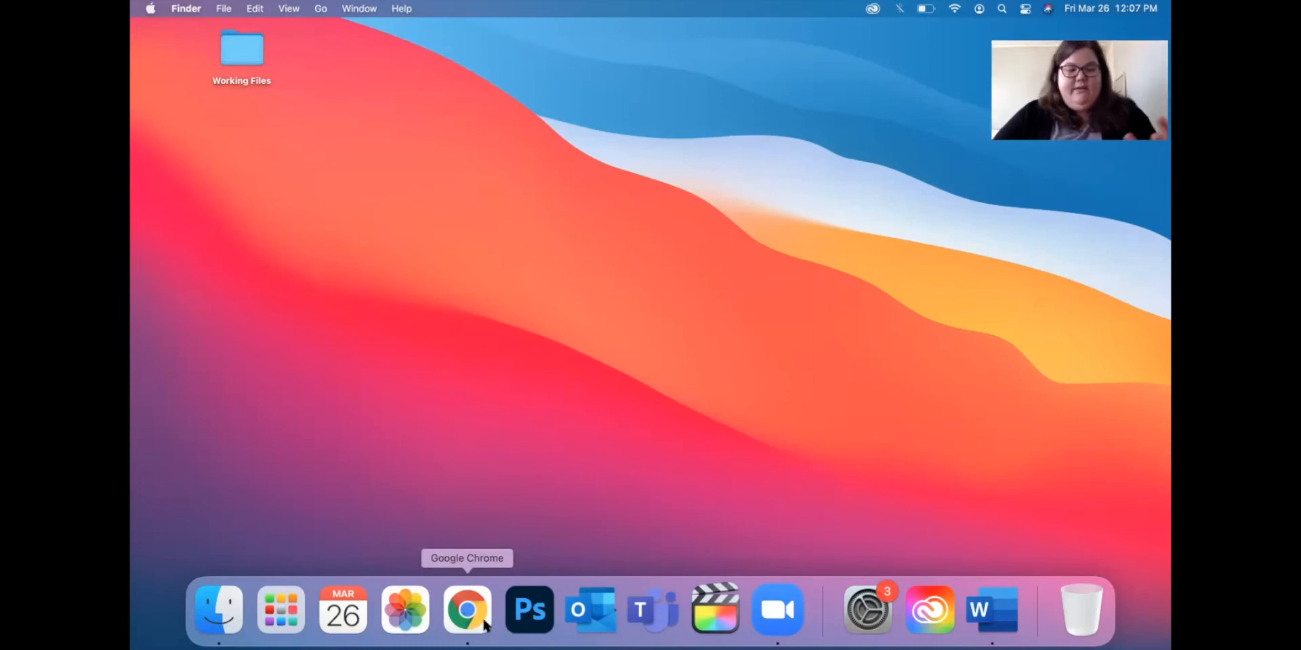
Move Chrome right after Finder and remove Adobe Photoshop from the Dock, leaving Word untouched.
left_click_drag(482, 610, 295, 613)
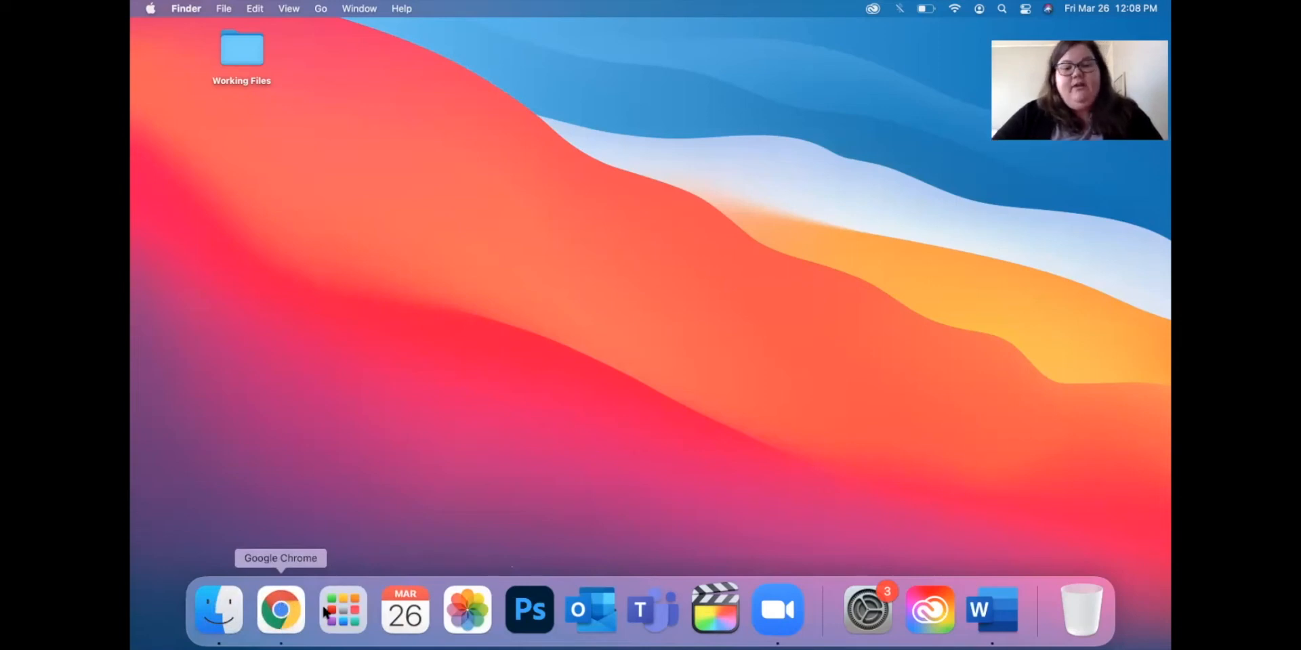
right_click(532, 618)
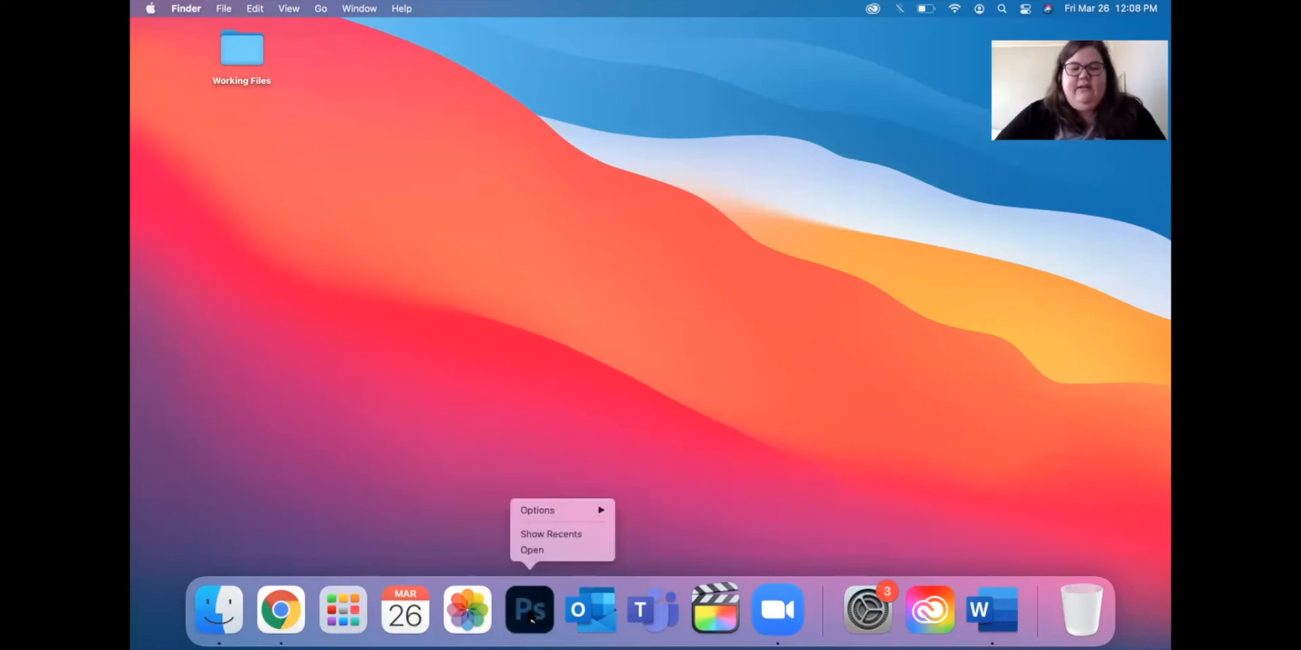
mouse_move(564, 513)
left_click(662, 510)
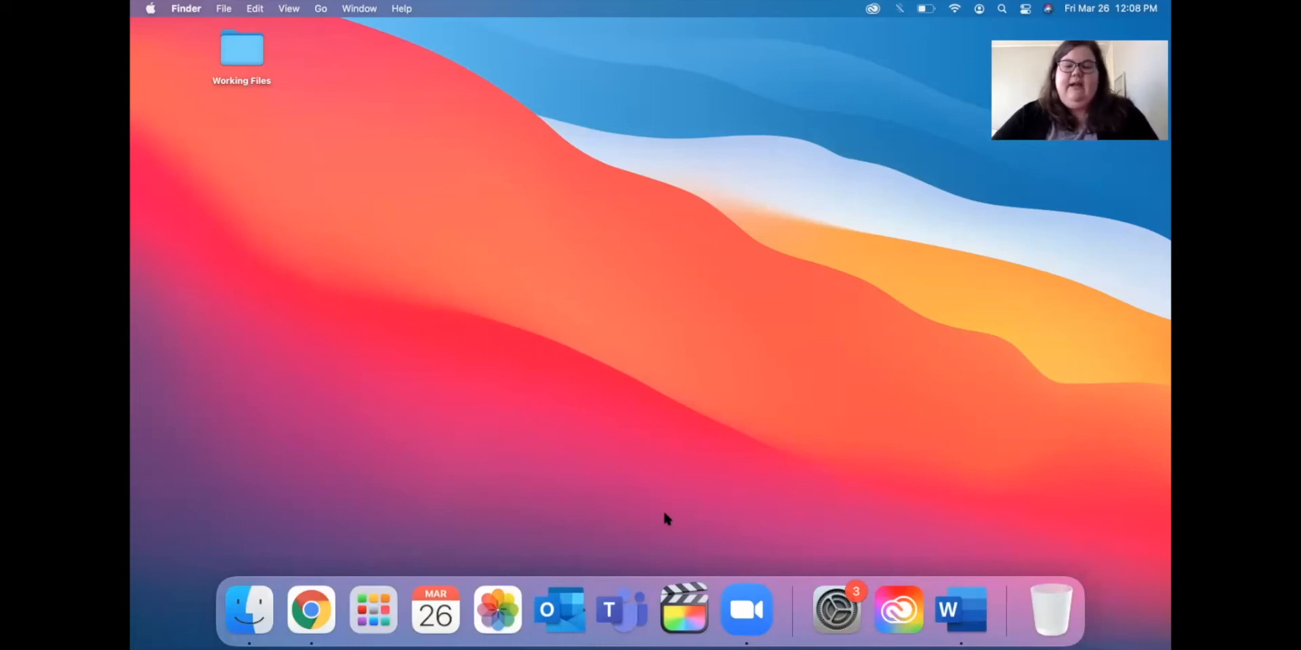
right_click(952, 609)
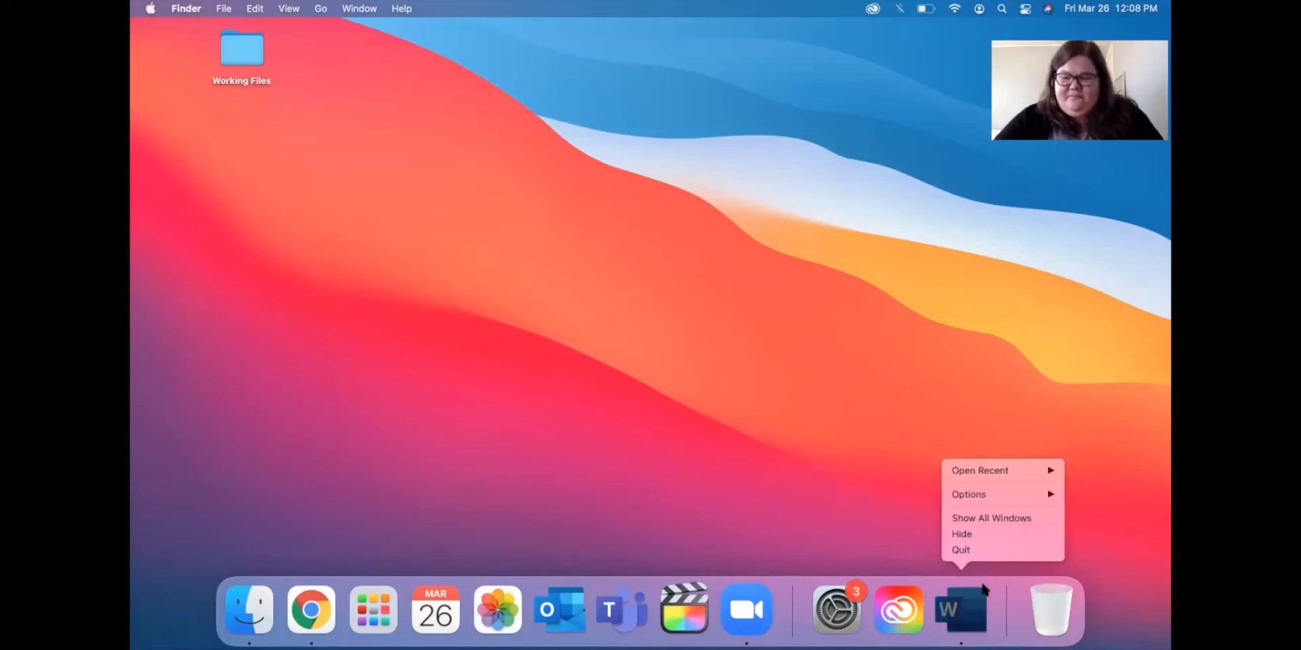
key("Escape")
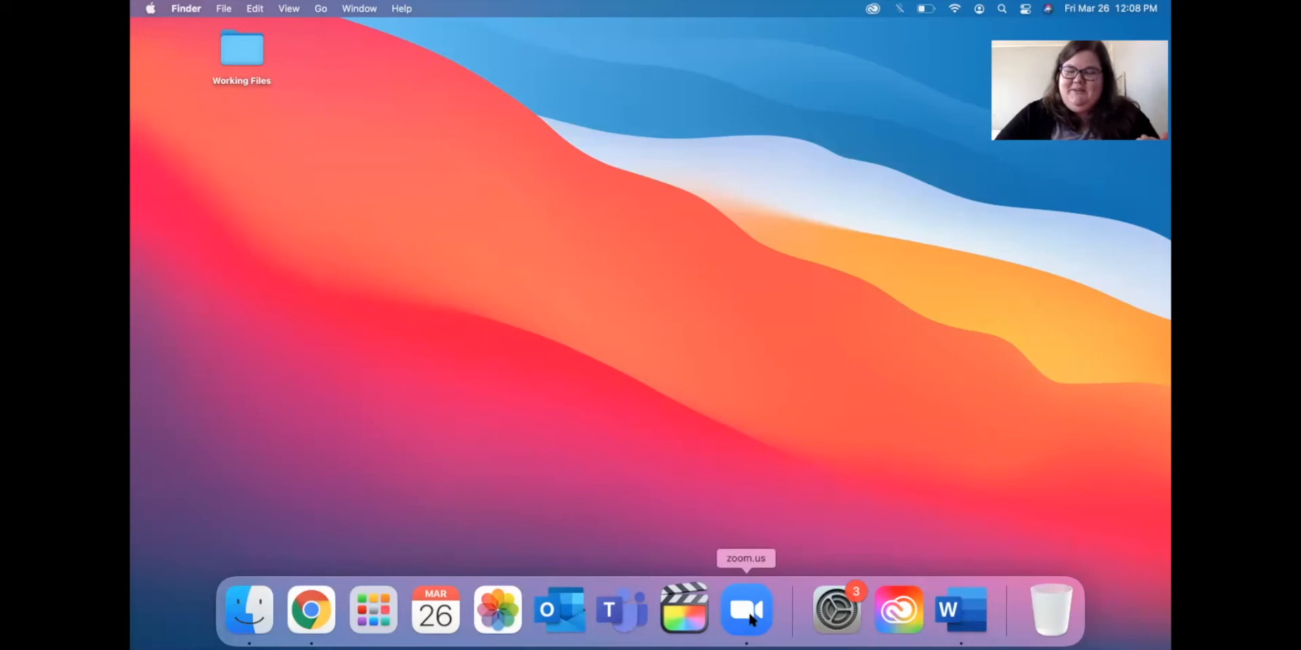
Quit Microsoft Word from its Dock icon and remove it from the Dock.
right_click(972, 612)
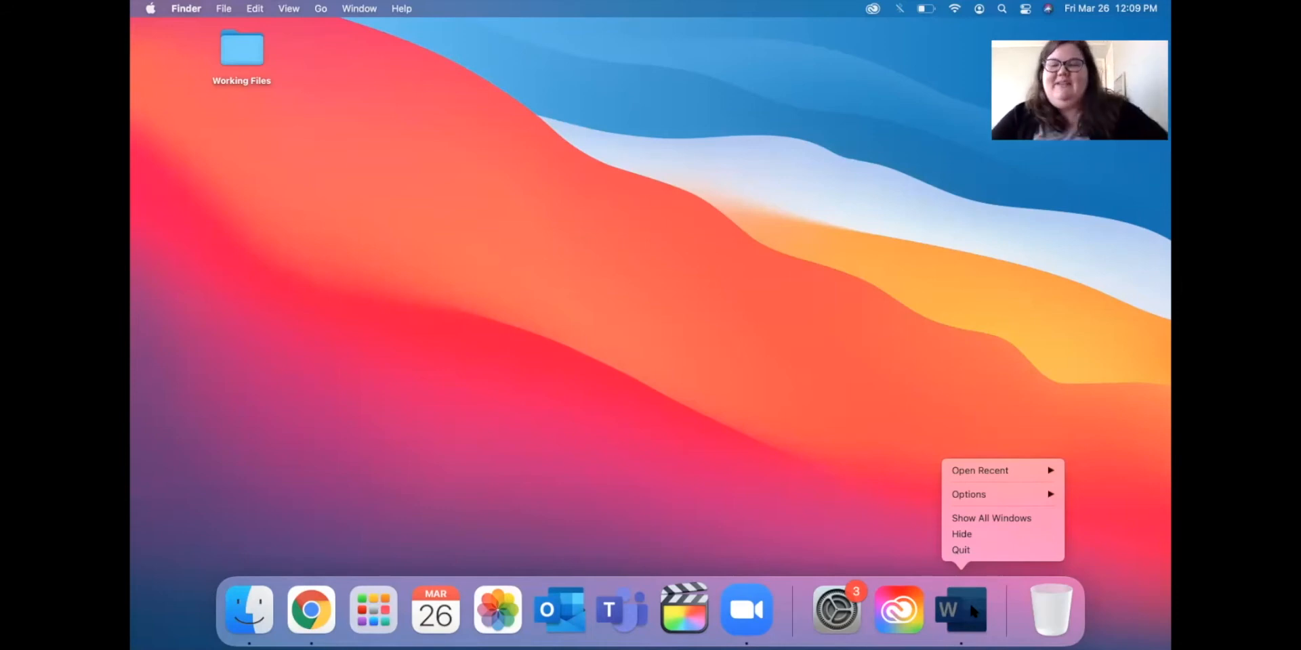
left_click(975, 552)
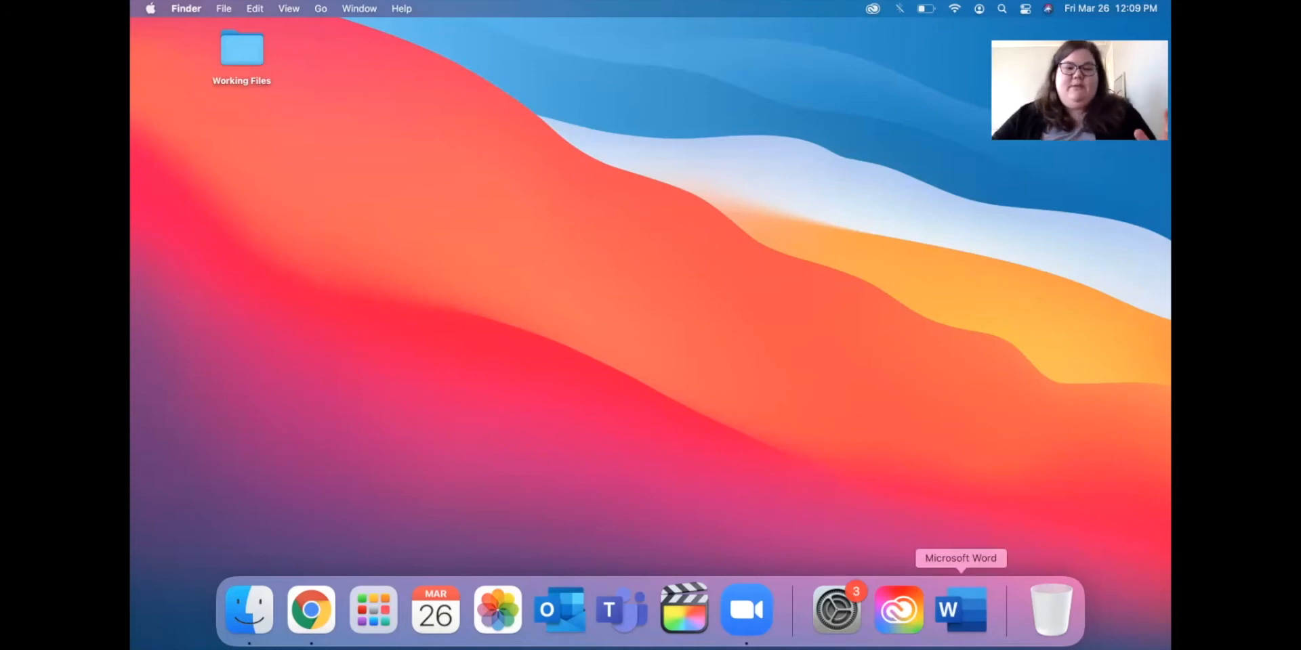
right_click(965, 612)
mouse_move(983, 514)
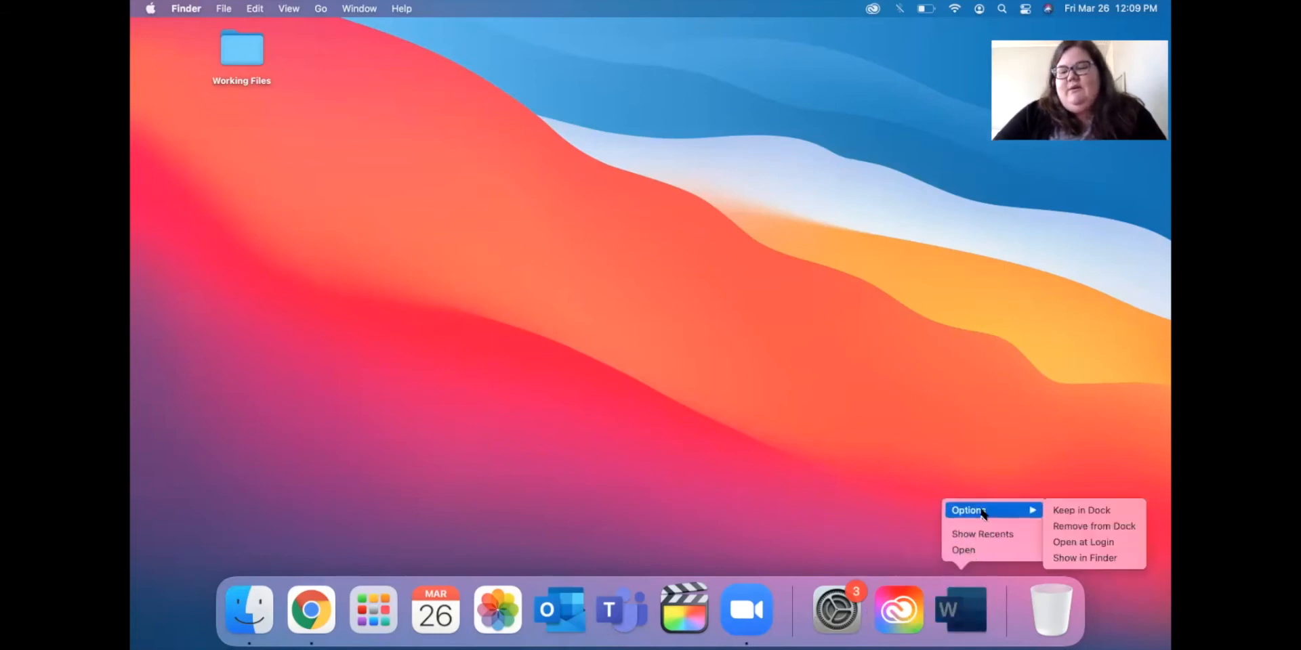
left_click(1061, 526)
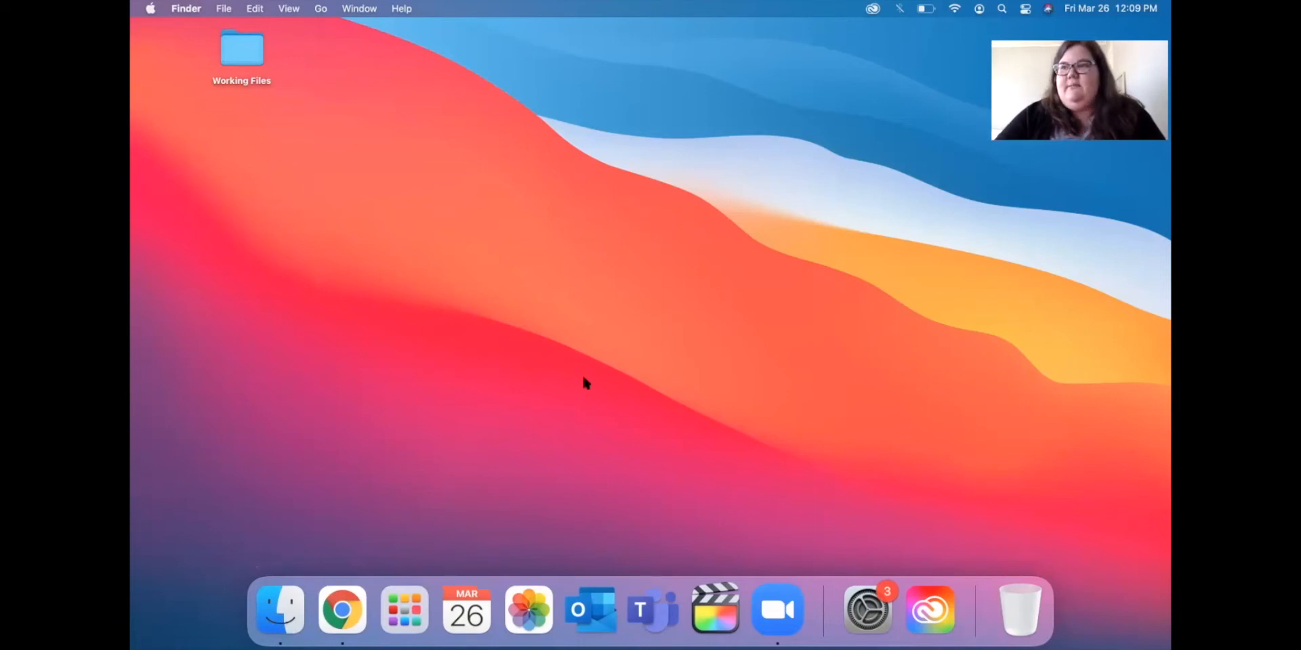
left_click(1002, 9)
Launch Microsoft Word by searching 'word' in Spotlight, then close its start gallery.
type("word")
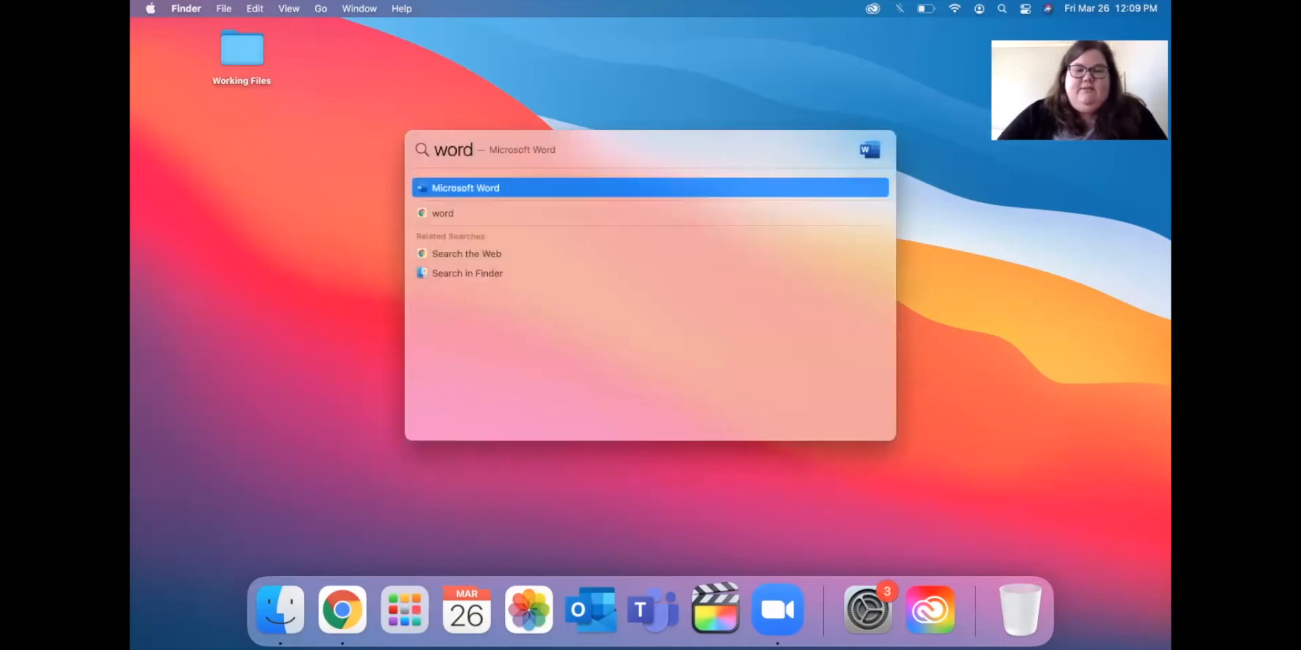
key("Return")
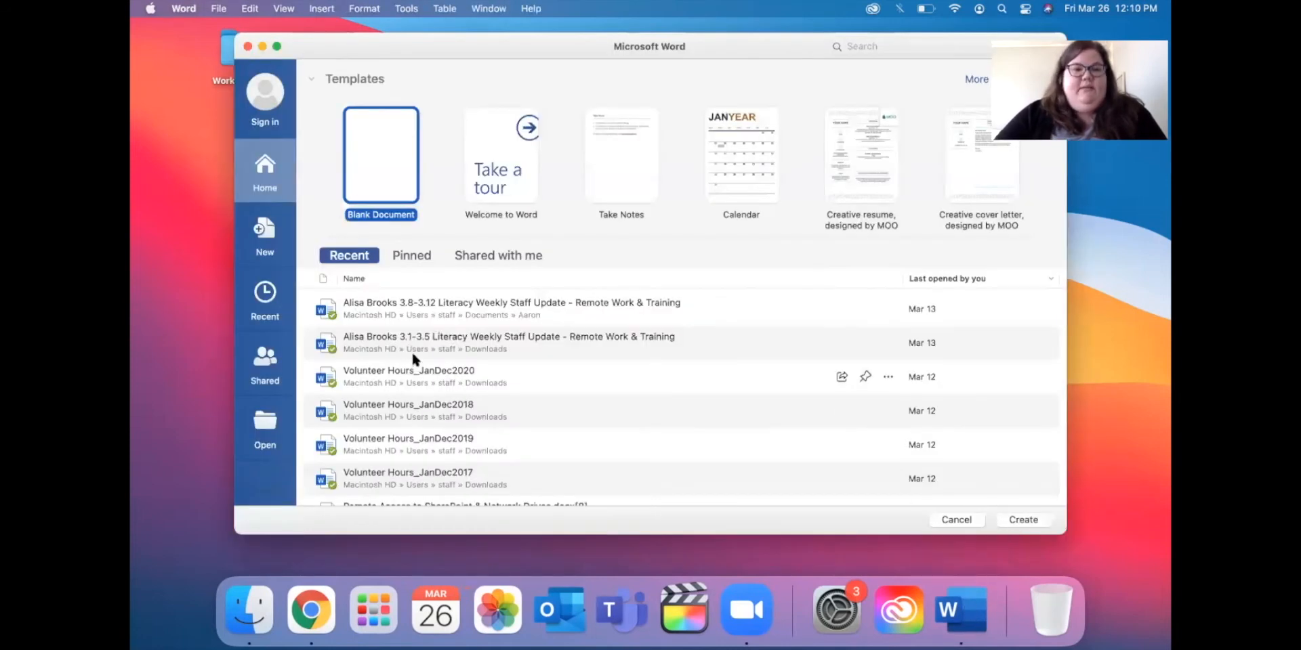
left_click(248, 46)
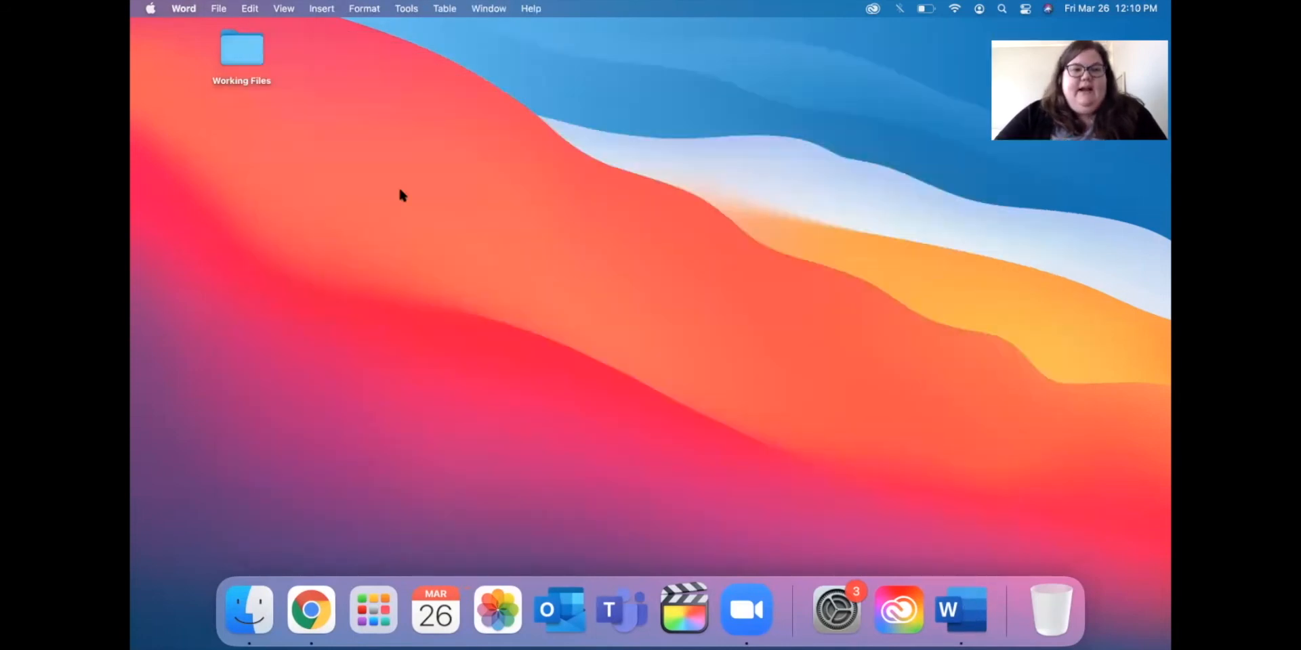
Keep Word in the Dock and move it between Teams and Final Cut Pro.
right_click(956, 612)
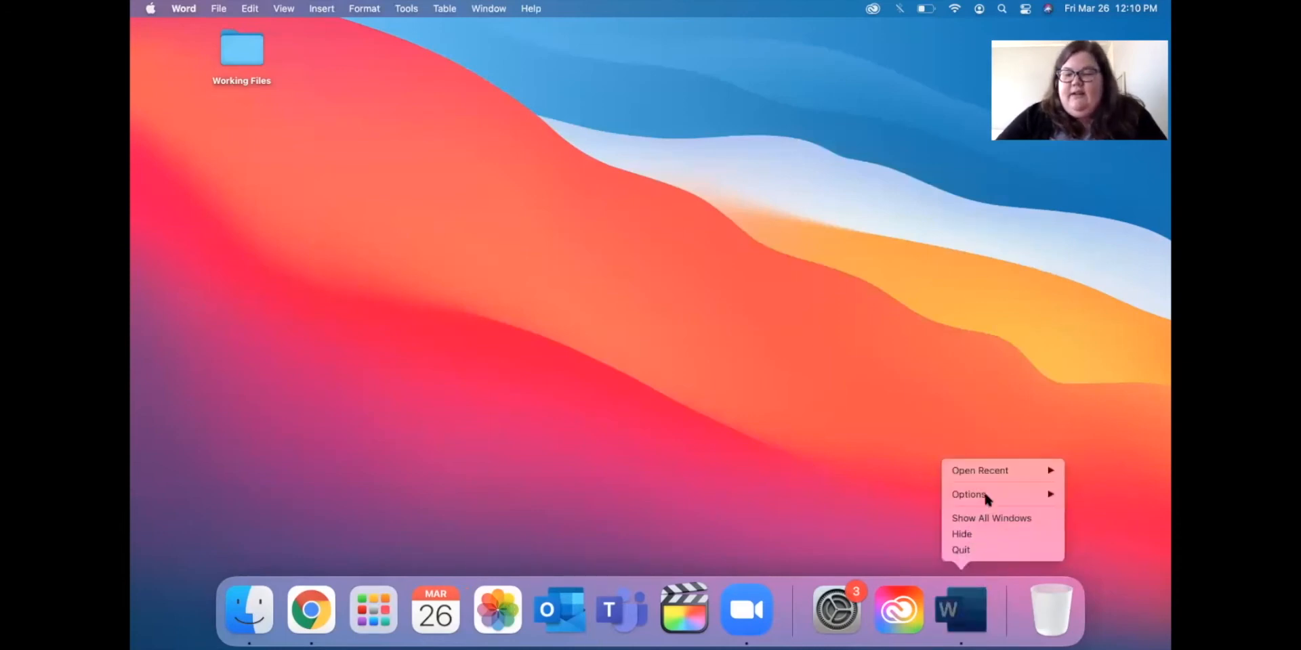
mouse_move(984, 495)
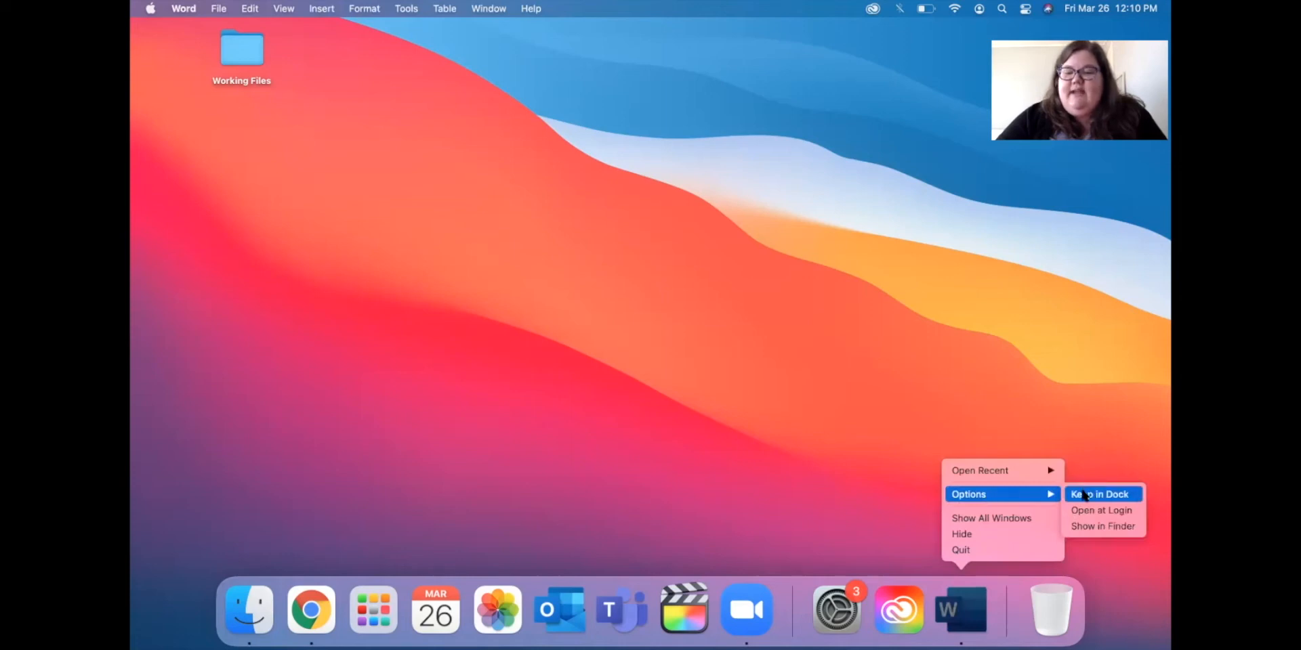
left_click(1083, 495)
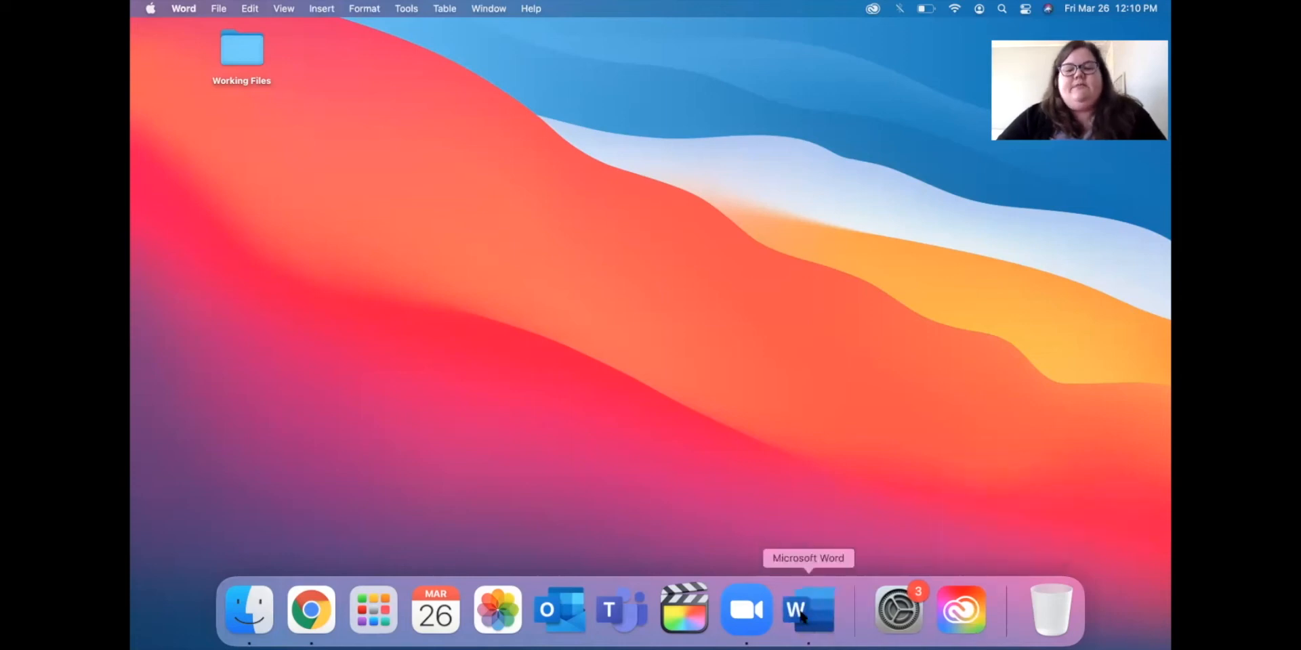
left_click_drag(807, 610, 687, 606)
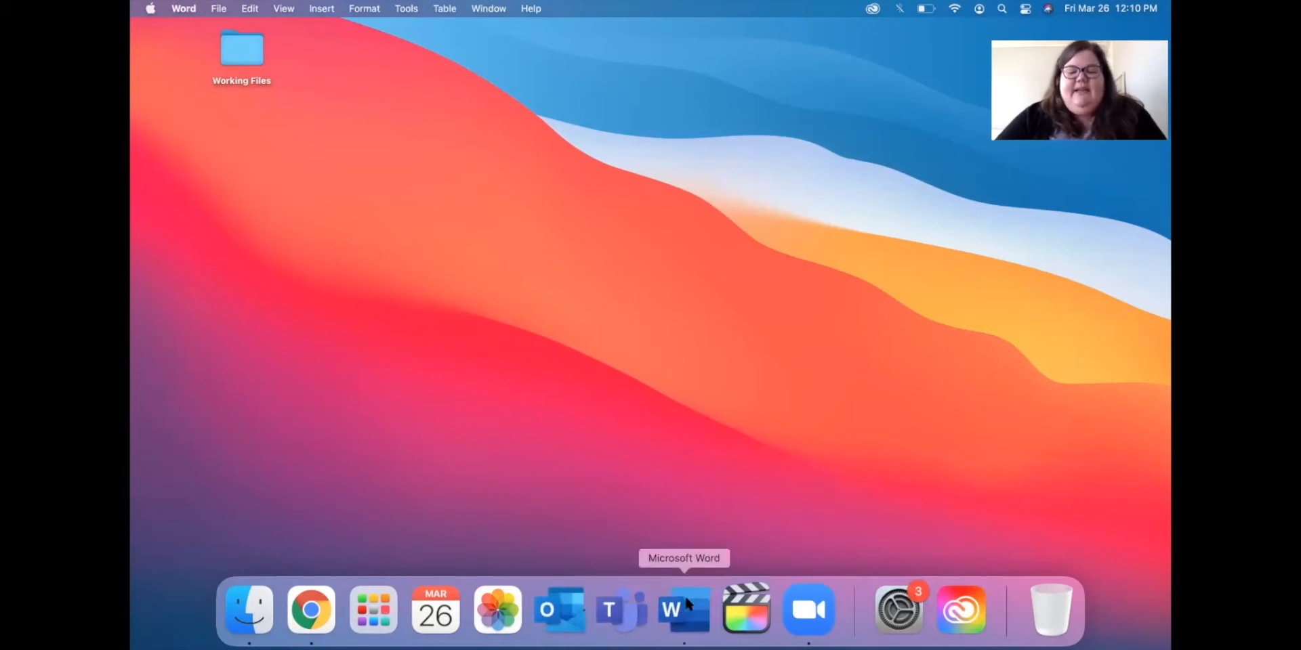
Uncheck Keep in Dock for Word and quit it.
right_click(687, 603)
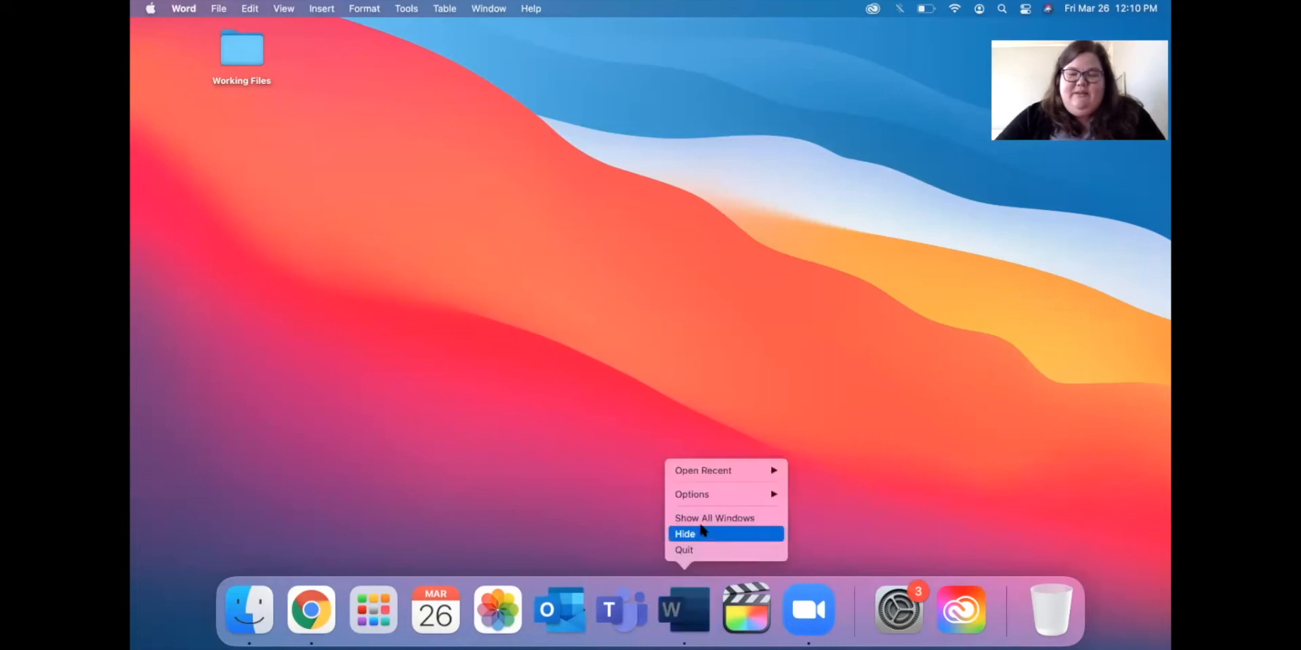
mouse_move(710, 496)
left_click(803, 496)
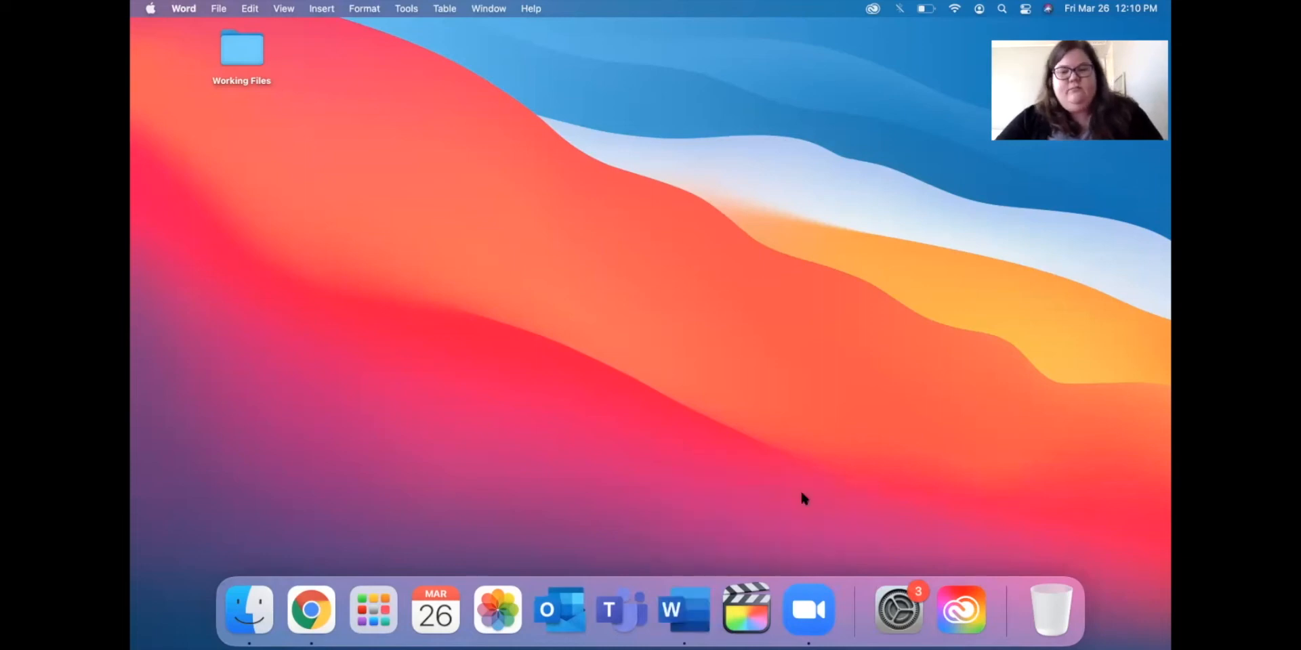
right_click(683, 618)
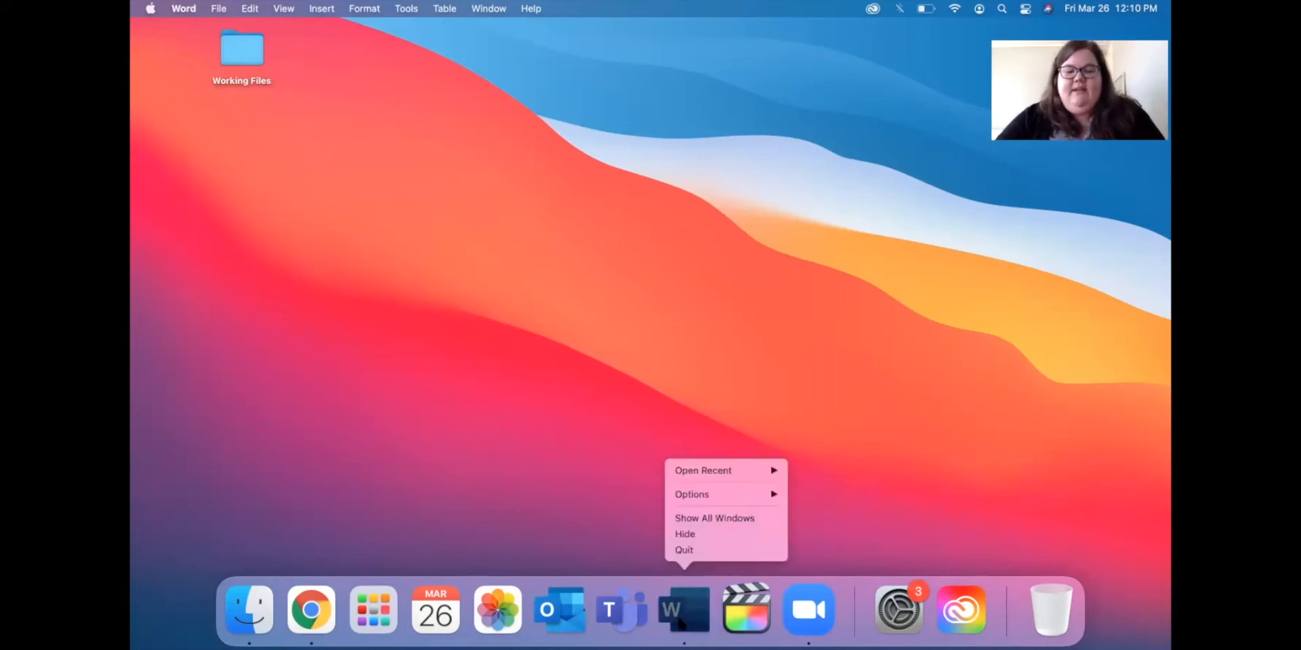
left_click(710, 550)
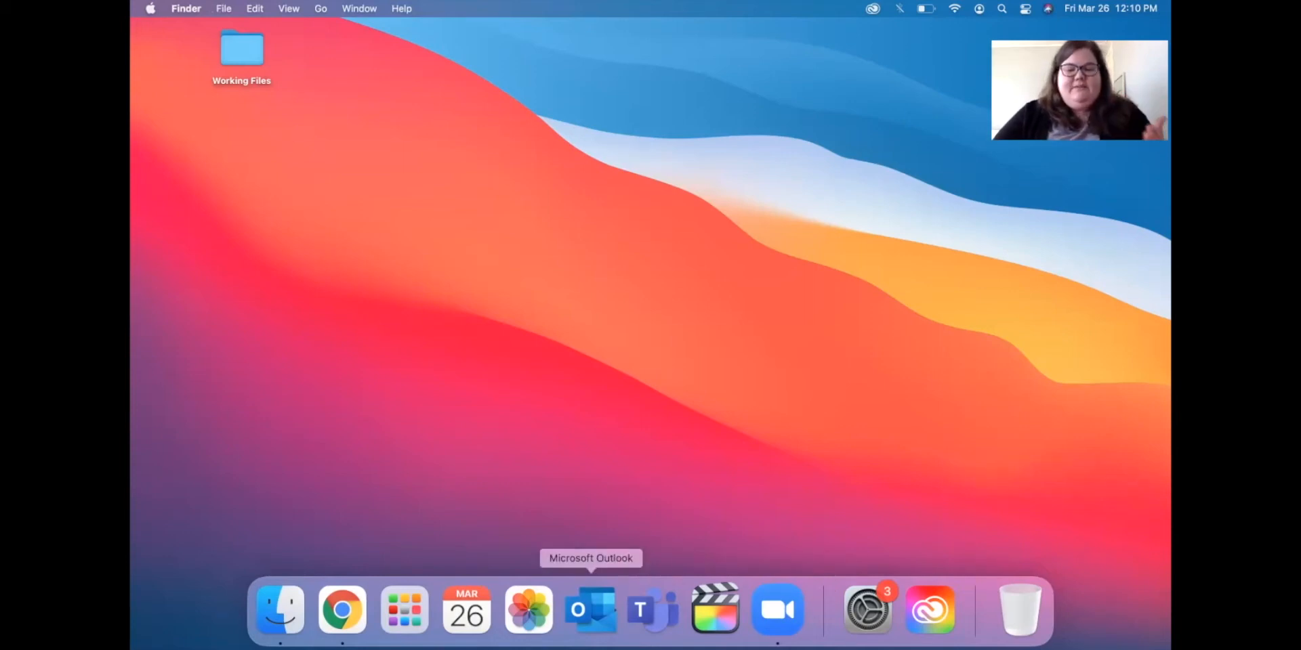
Quit Google Chrome and move Launchpad to sit directly after Finder in the Dock.
right_click(342, 610)
left_click(354, 552)
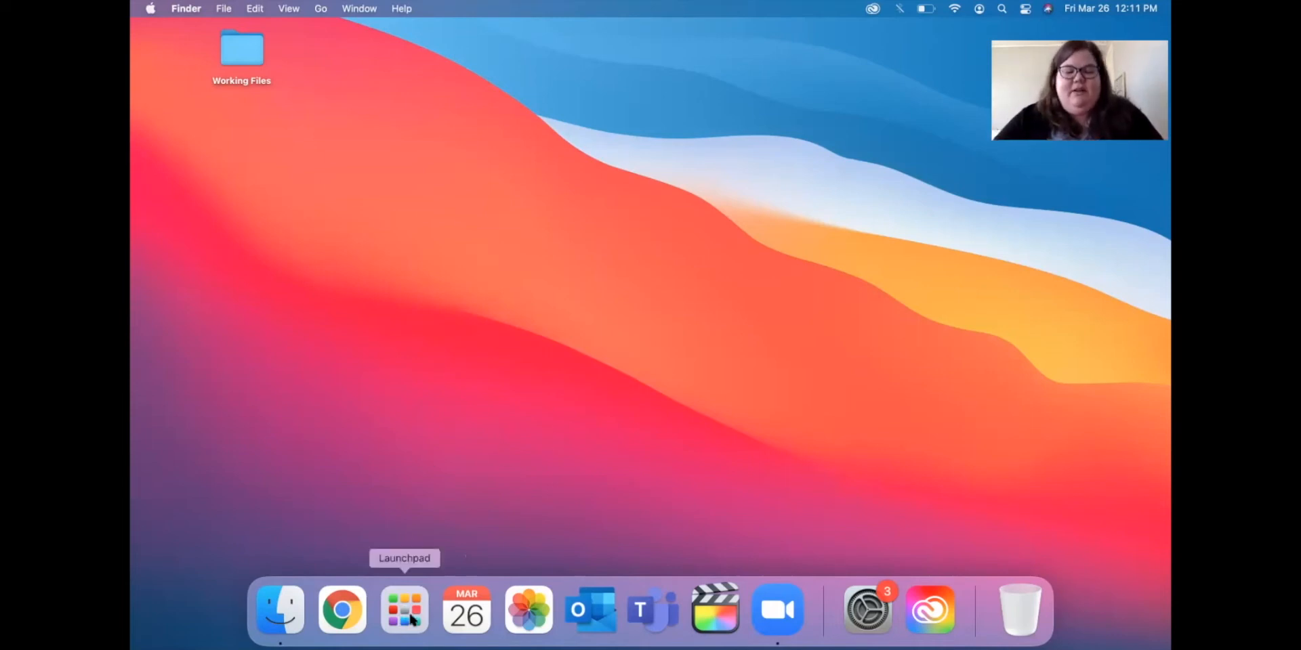
left_click_drag(407, 618, 335, 621)
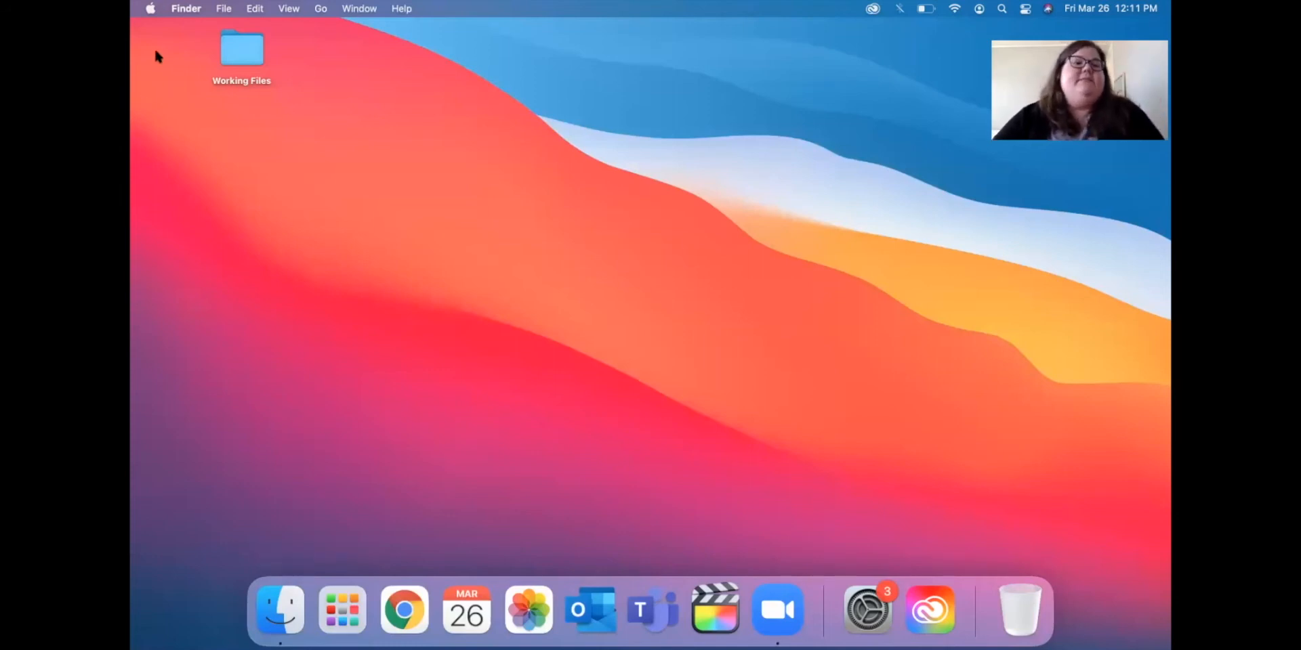
Open About This Mac to show macOS Big Sur 11.0.1 details, then browse the Window menu.
left_click(151, 9)
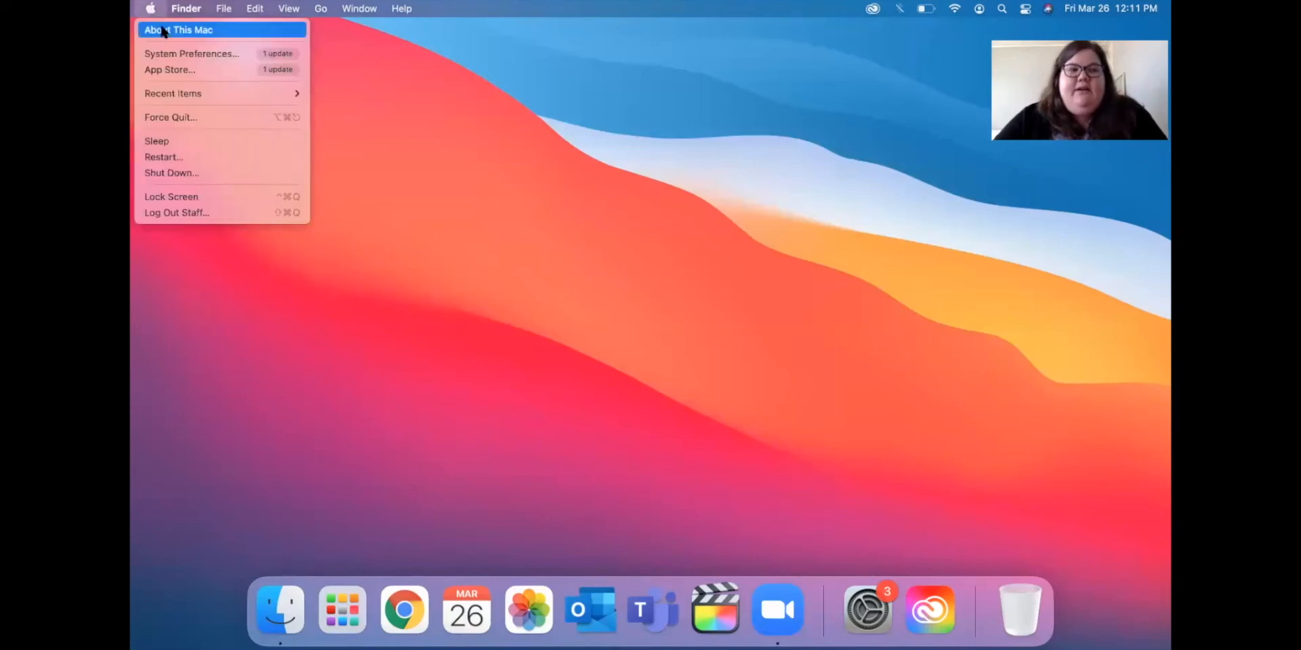
left_click(164, 31)
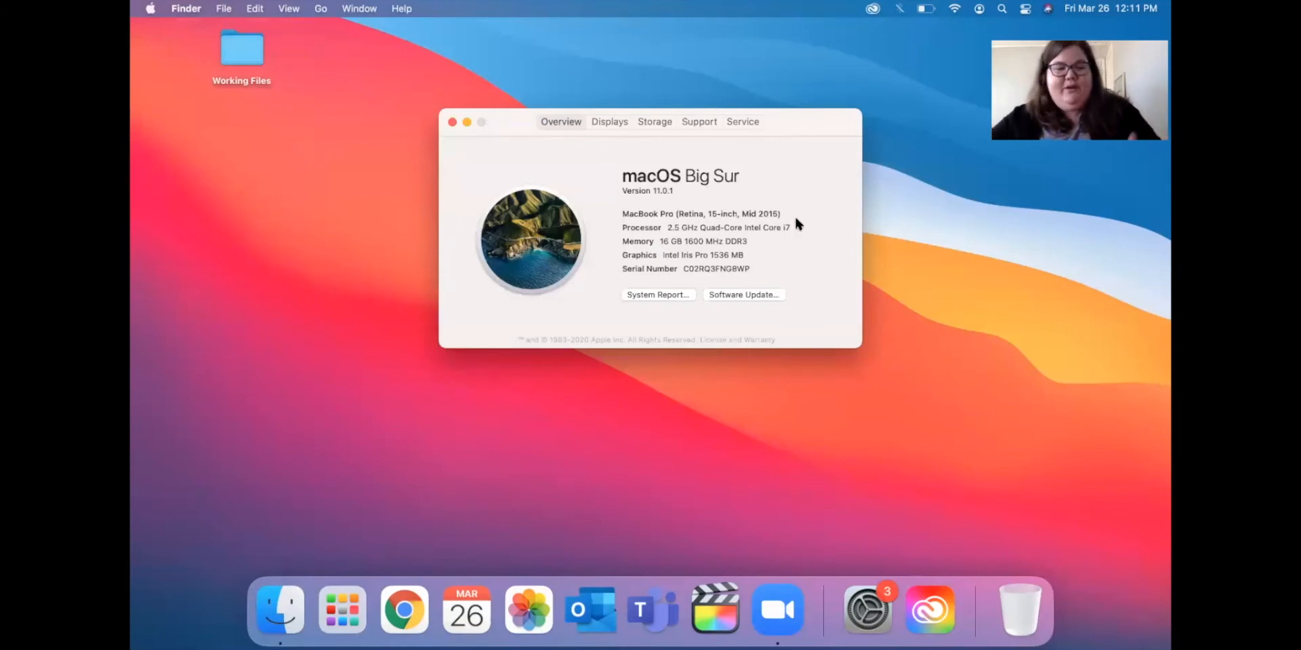
left_click(149, 8)
left_click(359, 8)
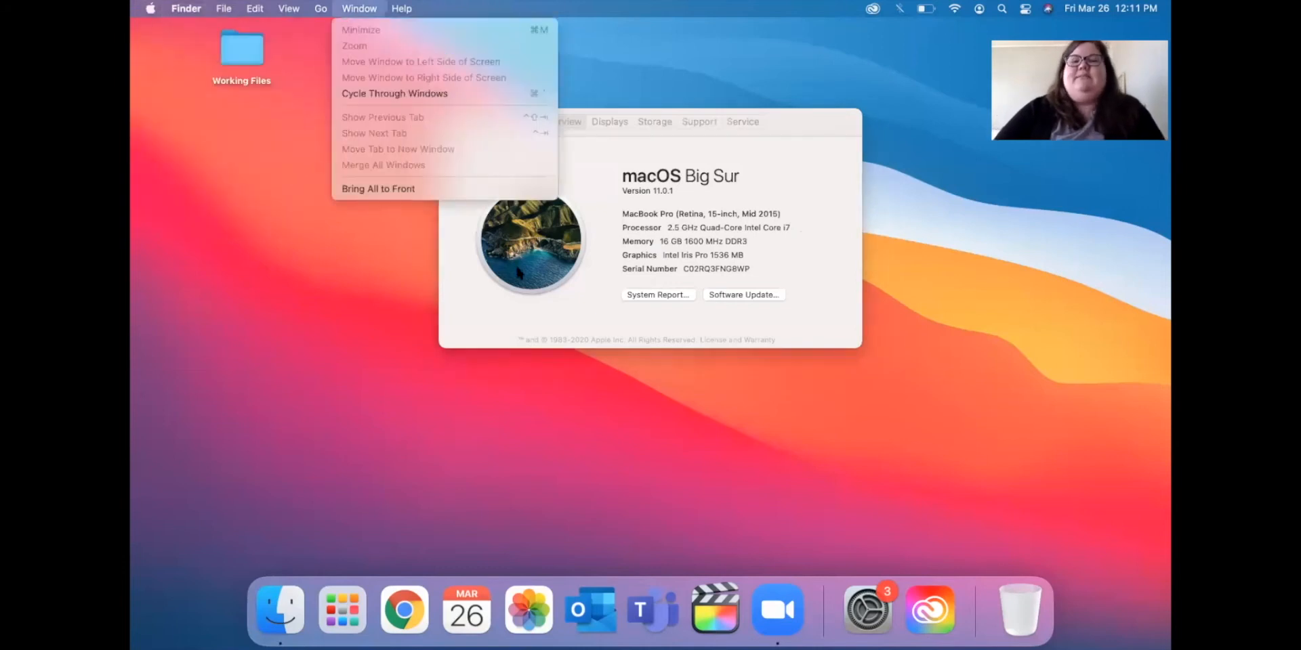
left_click(577, 219)
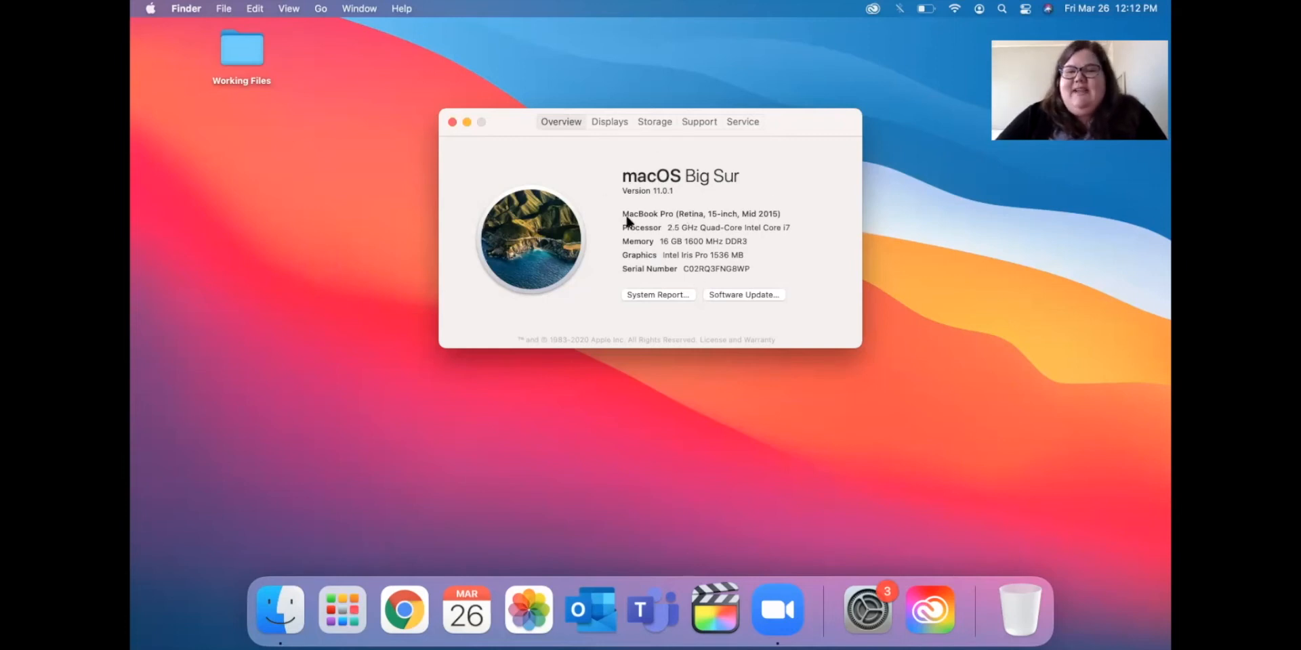
Highlight parts of the MacBook Pro Mid 2015 model line in the overview.
left_click_drag(622, 213, 775, 215)
left_click(778, 214)
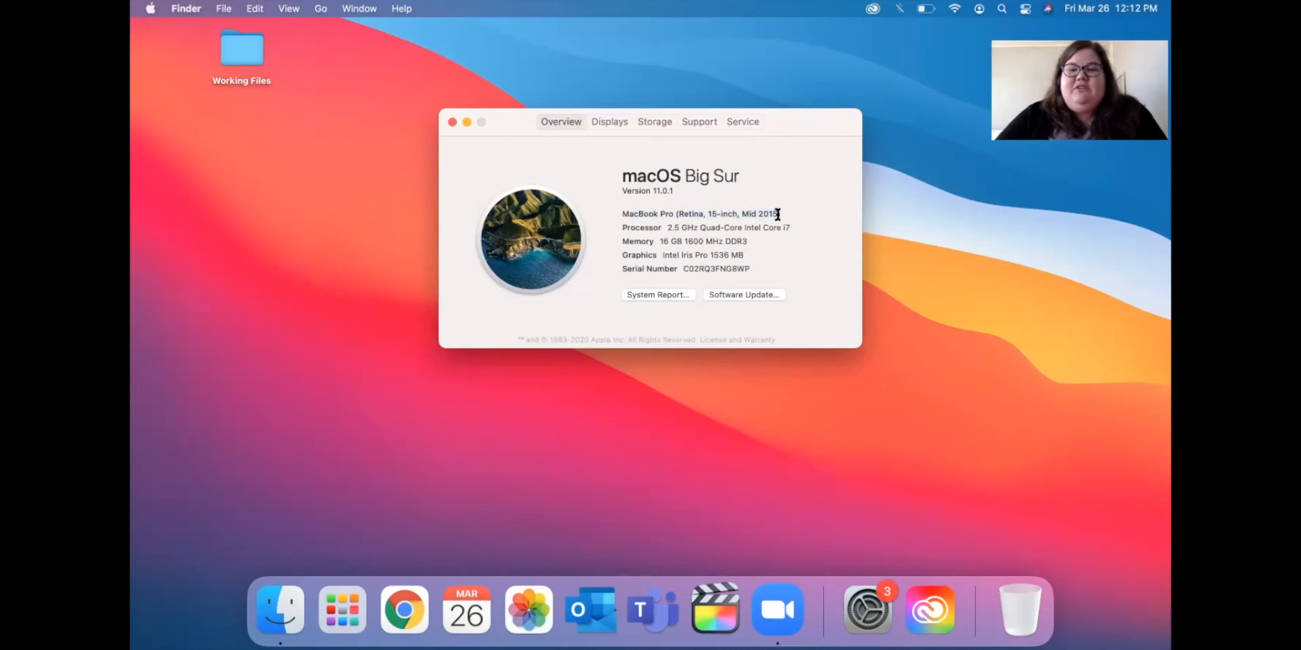
left_click_drag(673, 214, 610, 216)
left_click_drag(781, 214, 738, 216)
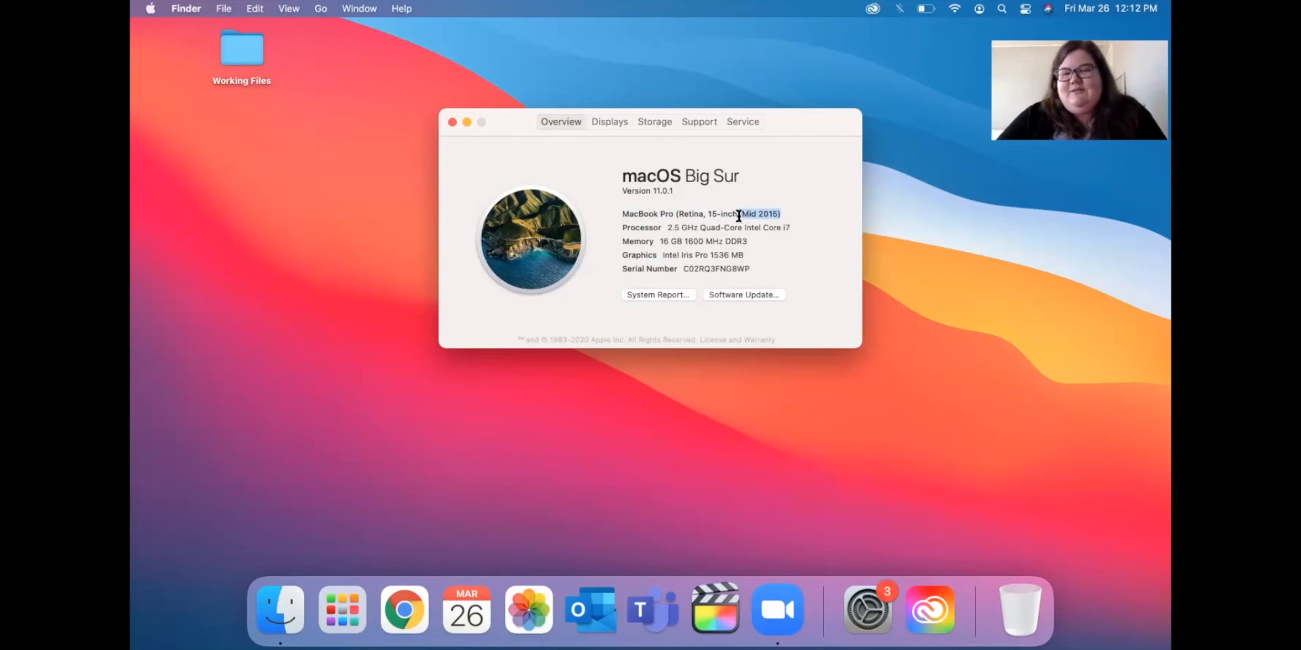
left_click(781, 228)
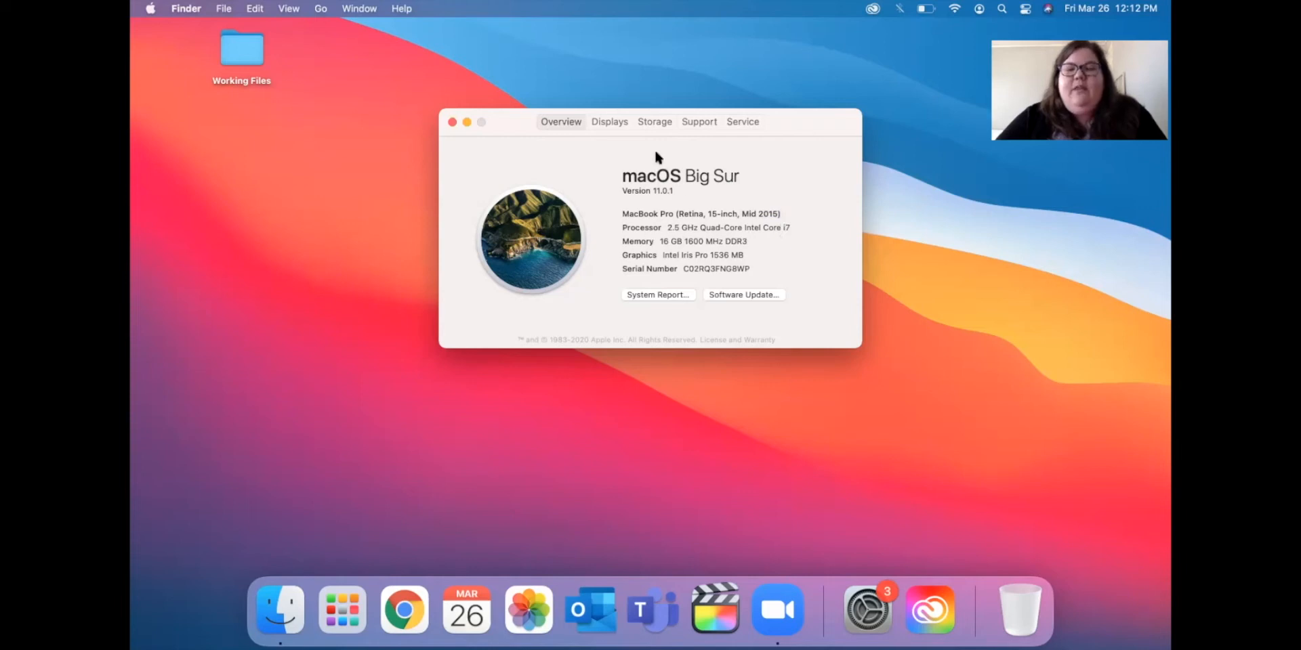
Review the Storage and Displays tabs, then close the About This Mac window.
left_click(639, 126)
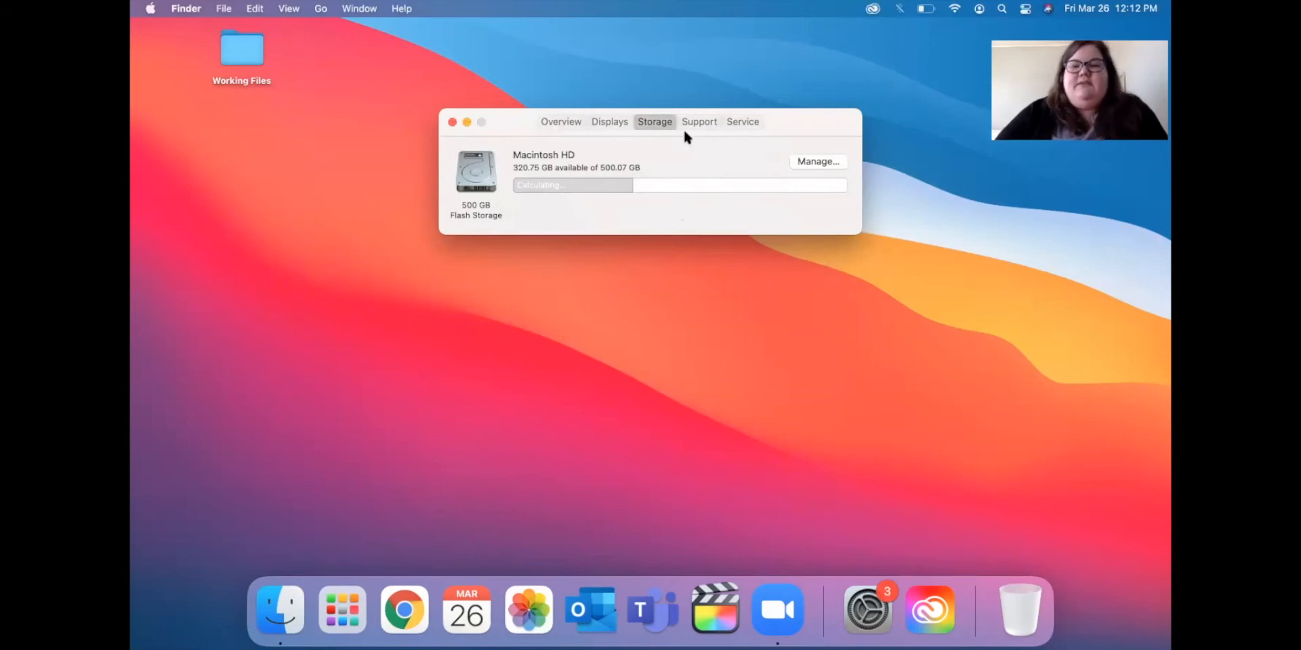
left_click(600, 125)
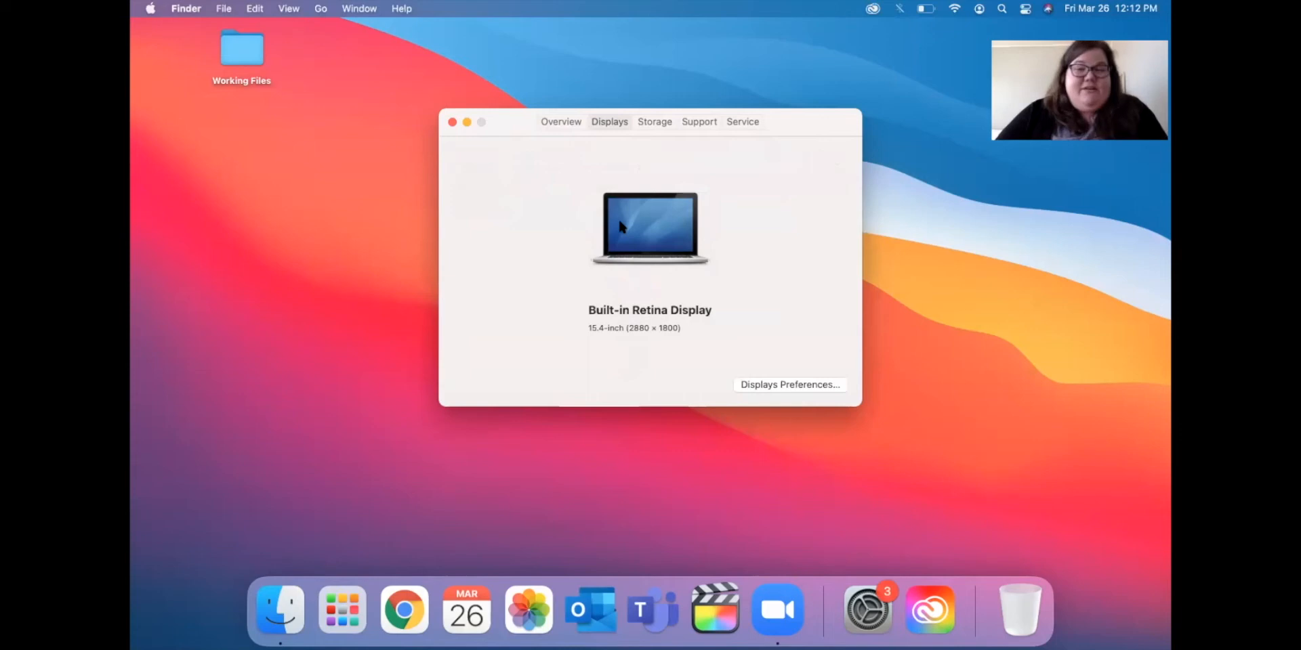
left_click(452, 122)
left_click(150, 8)
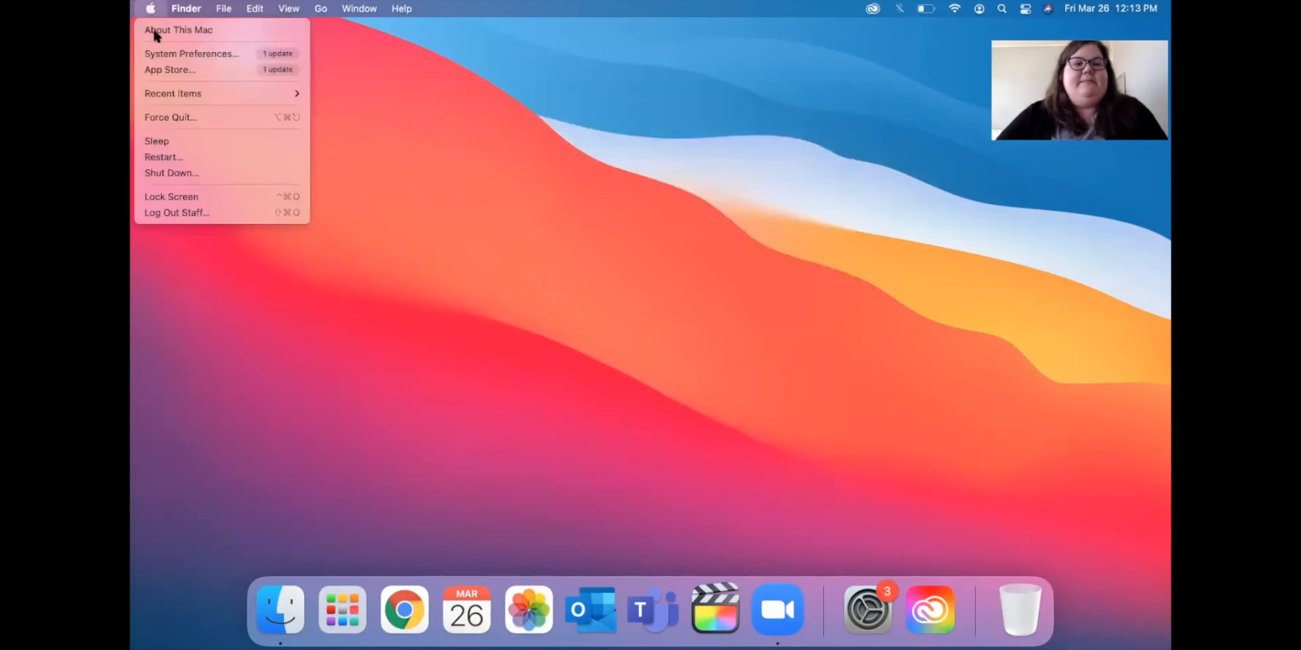
Close the Apple menu, leaving the Working Files folder and the Dock visible.
left_click(469, 275)
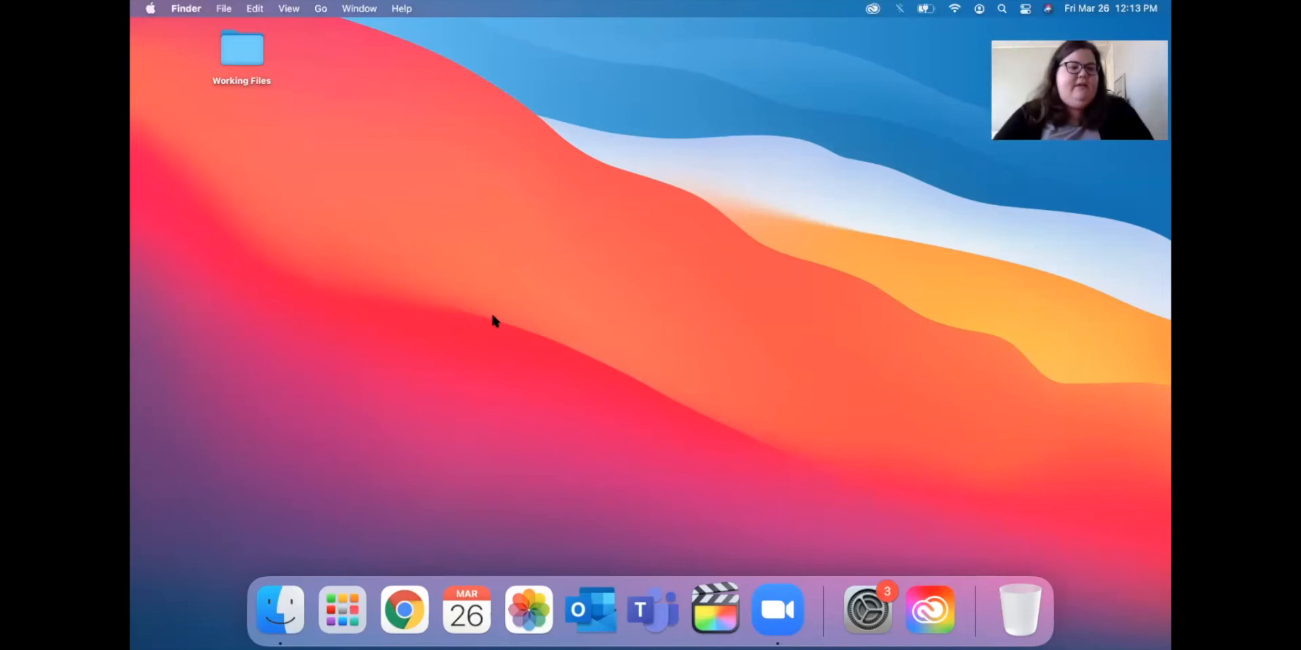
left_click(347, 605)
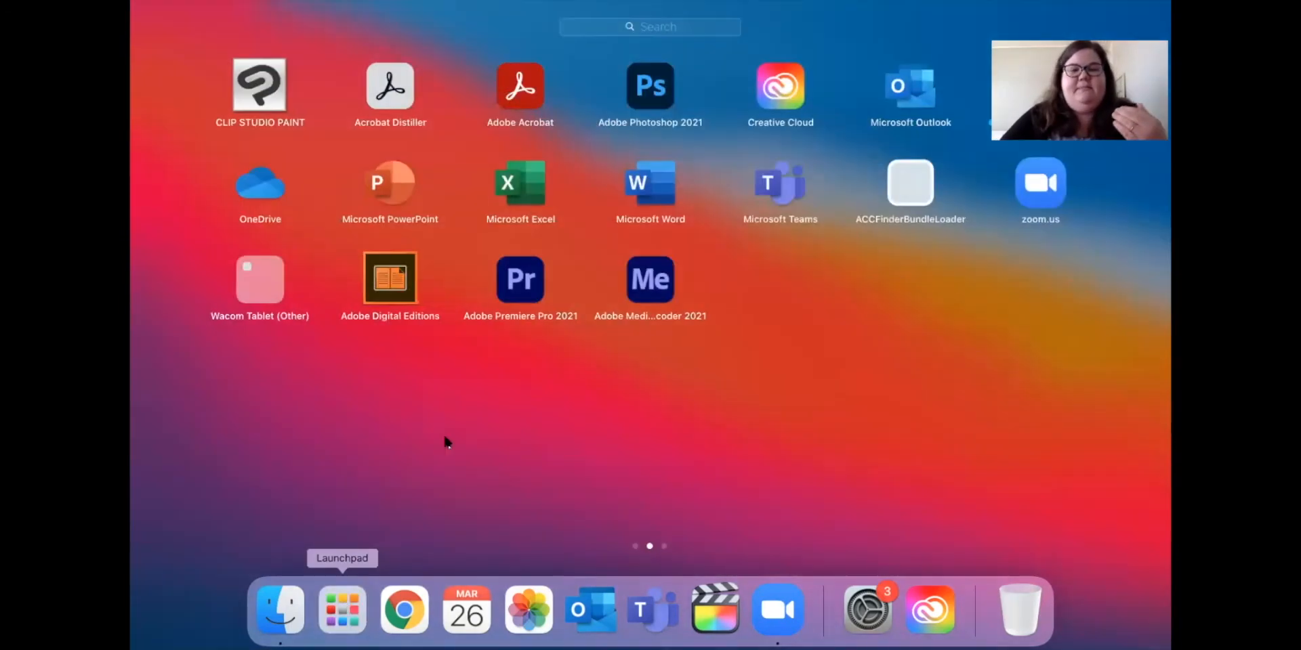
scroll(674, 377, "left", 3)
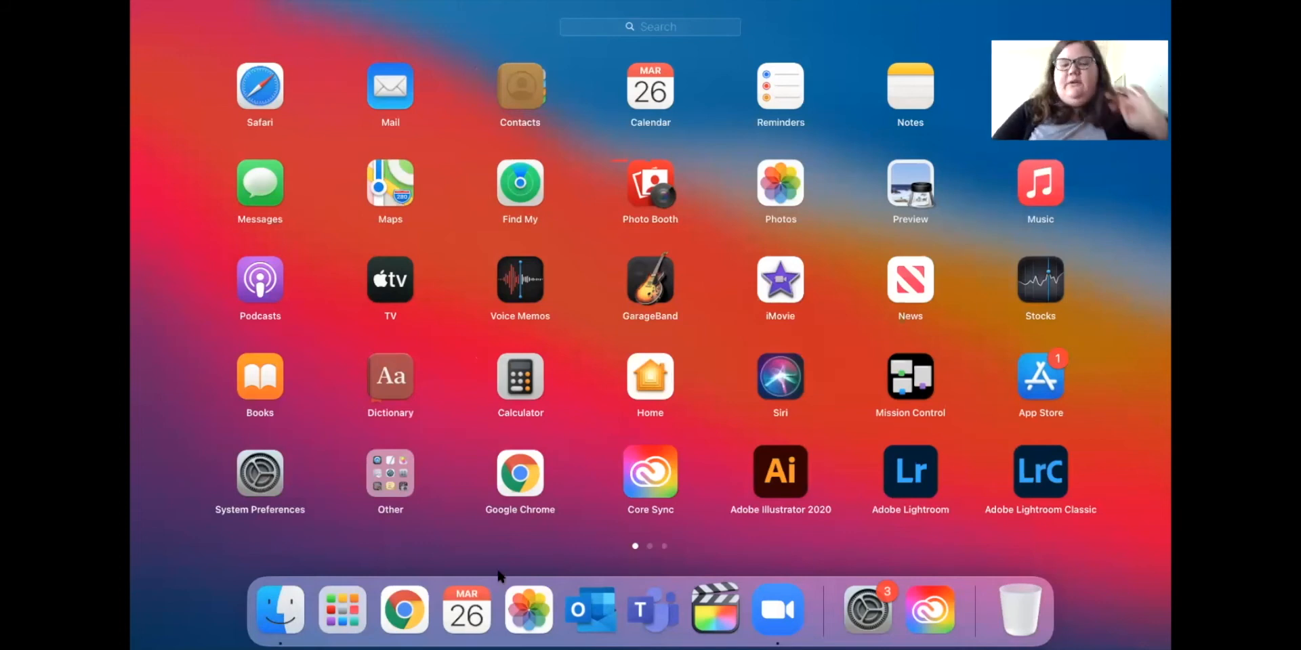
left_click(349, 620)
left_click(350, 624)
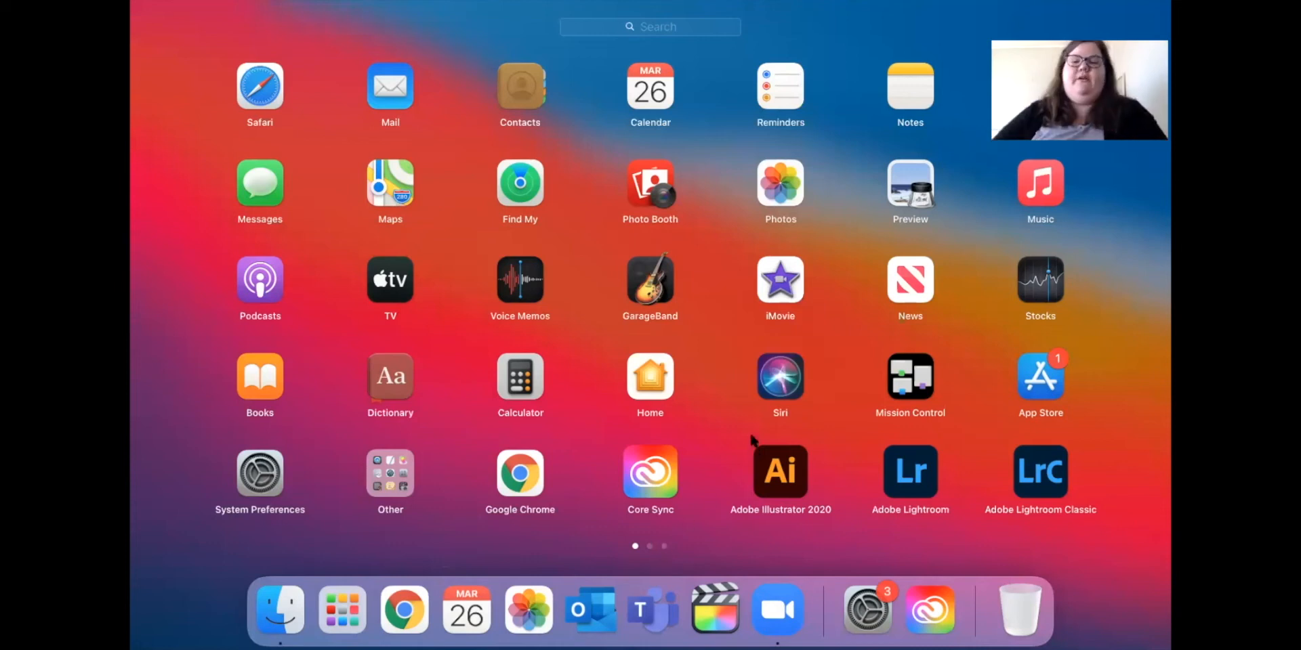
scroll(752, 441, "right", 3)
scroll(752, 441, "right", 3)
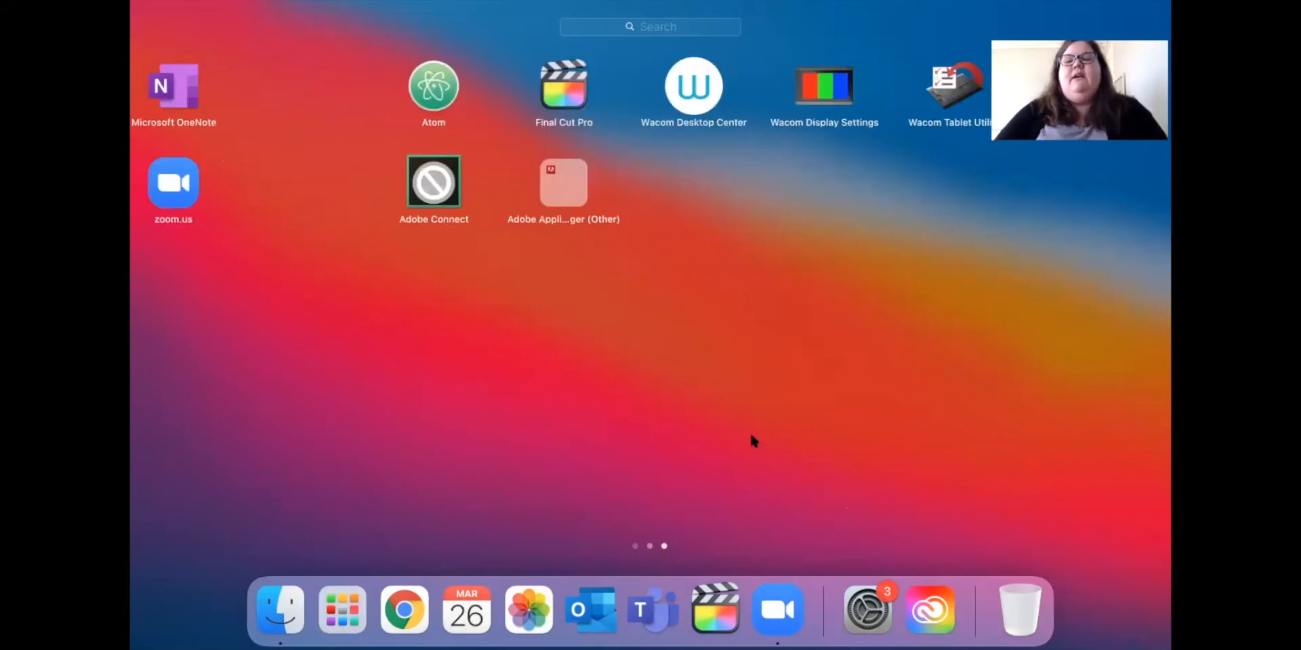
scroll(752, 440, "left", 6)
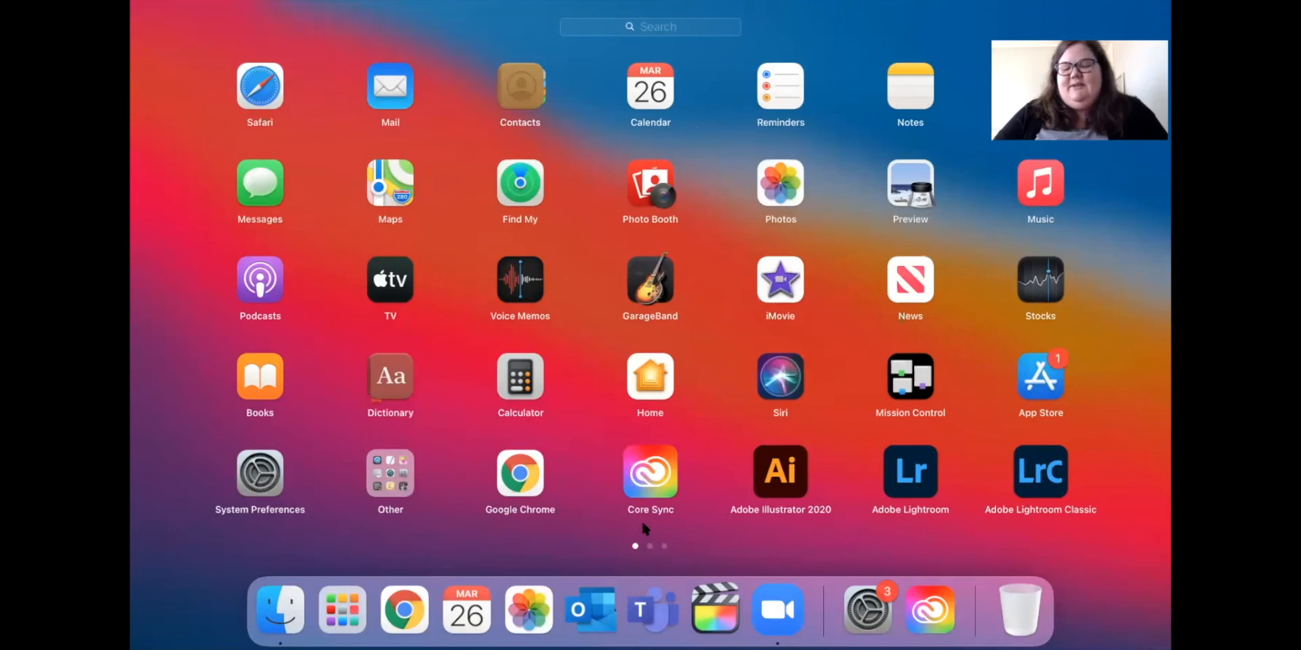
key("Right")
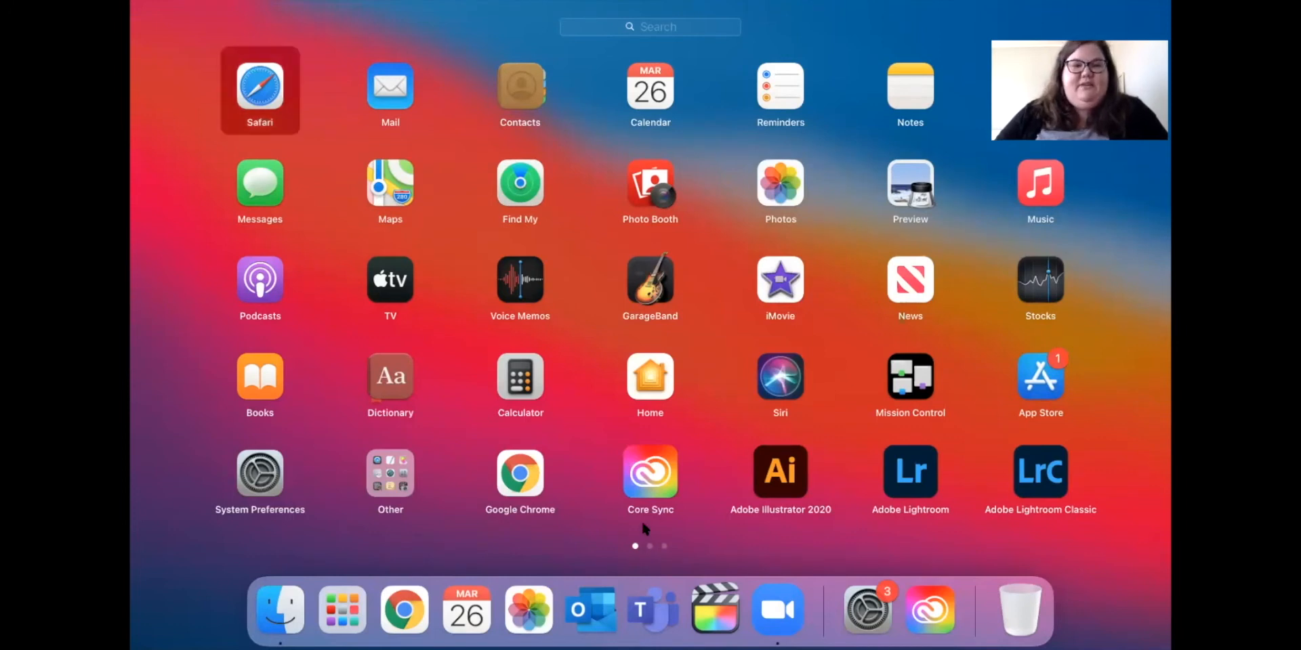
key("Right")
key("Right")
key("Right")
key("Right")
key("Right")
key("Right")
key("Right")
key("Right")
key("Right")
key("Right")
key("Right")
key("Right")
key("Right")
key("Right")
key("Right")
key("Right")
key("Right")
key("Right")
key("Right")
key("Right")
key("Right")
key("Right")
key("Right")
key("Right")
key("Right")
key("Right")
key("Right")
key("Right")
key("Right")
key("Right")
key("Right")
key("Right")
key("Right")
key("Right")
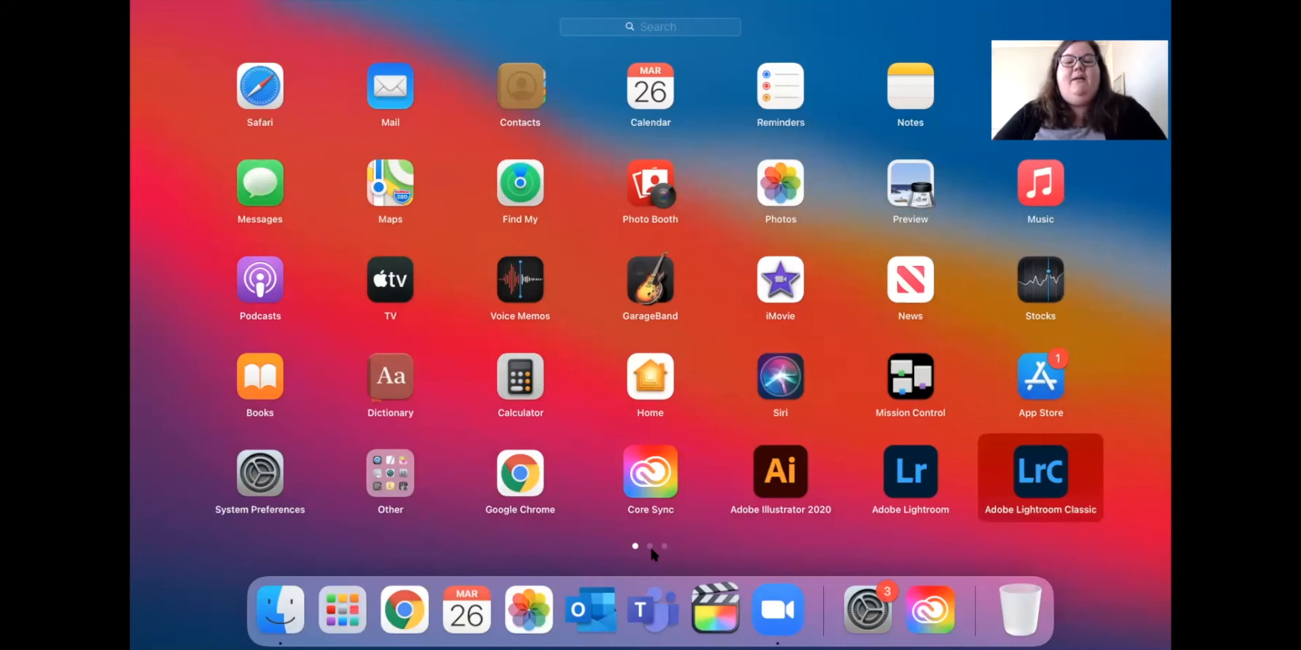
left_click(650, 548)
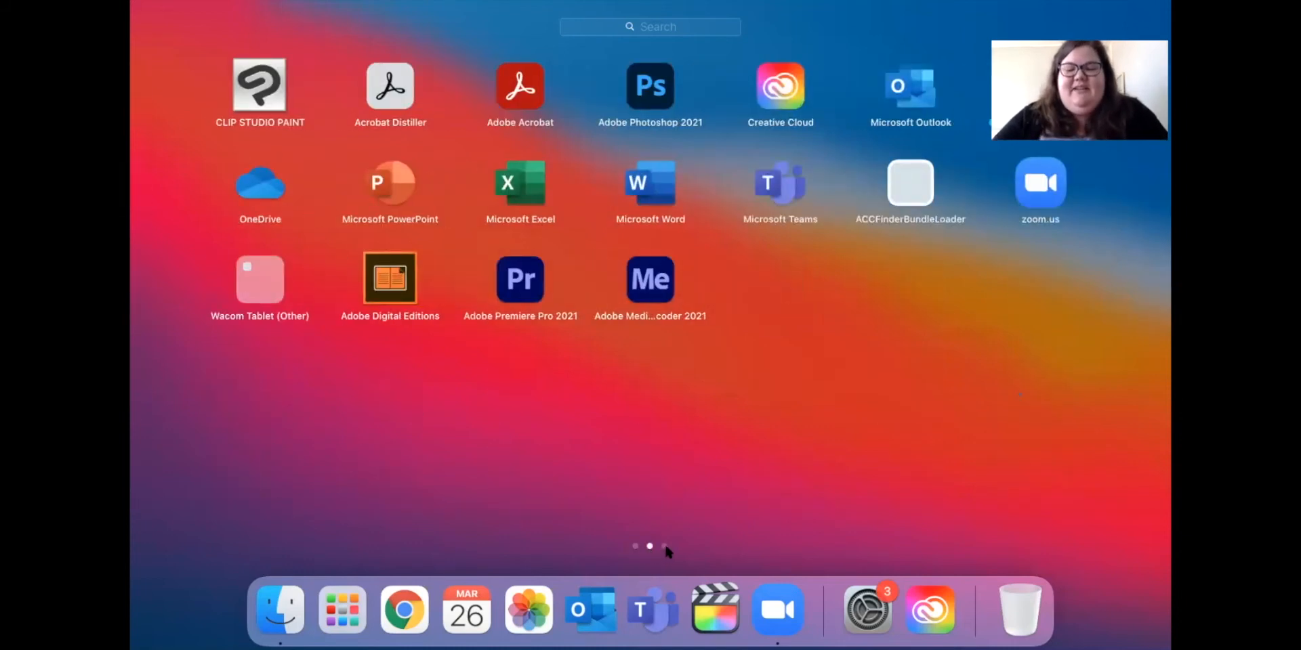
left_click(664, 547)
left_click(640, 550)
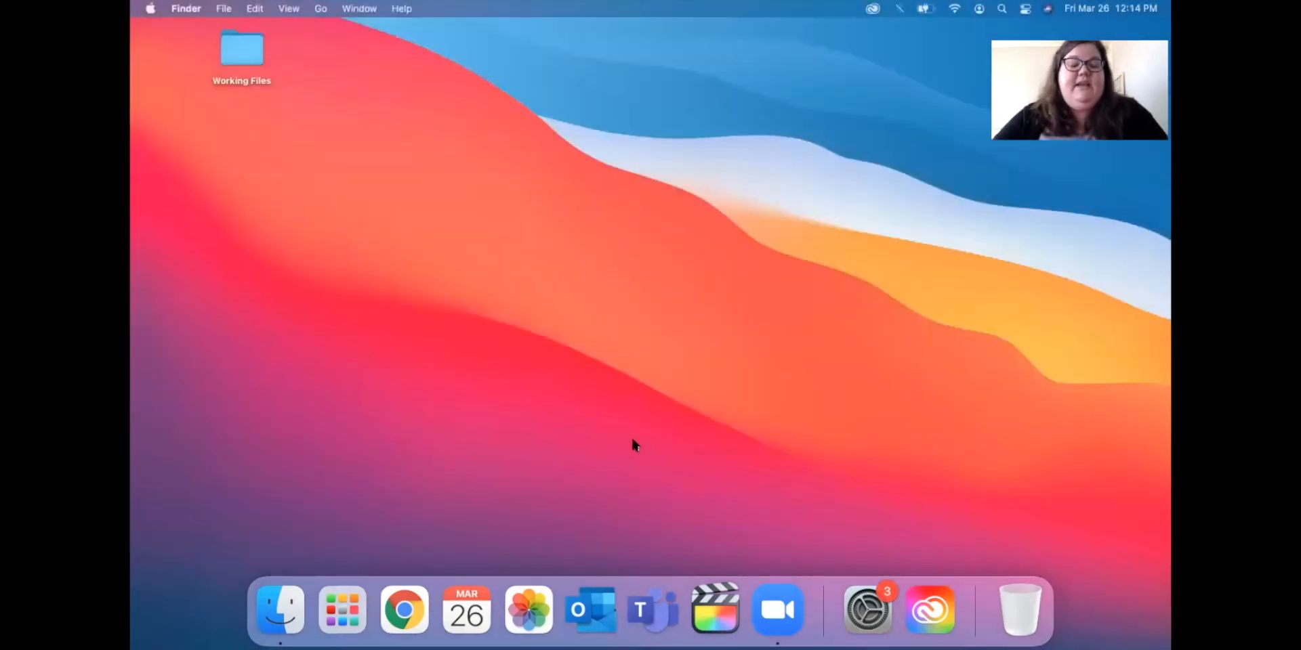
left_click(342, 606)
scroll(529, 317, "left", 10)
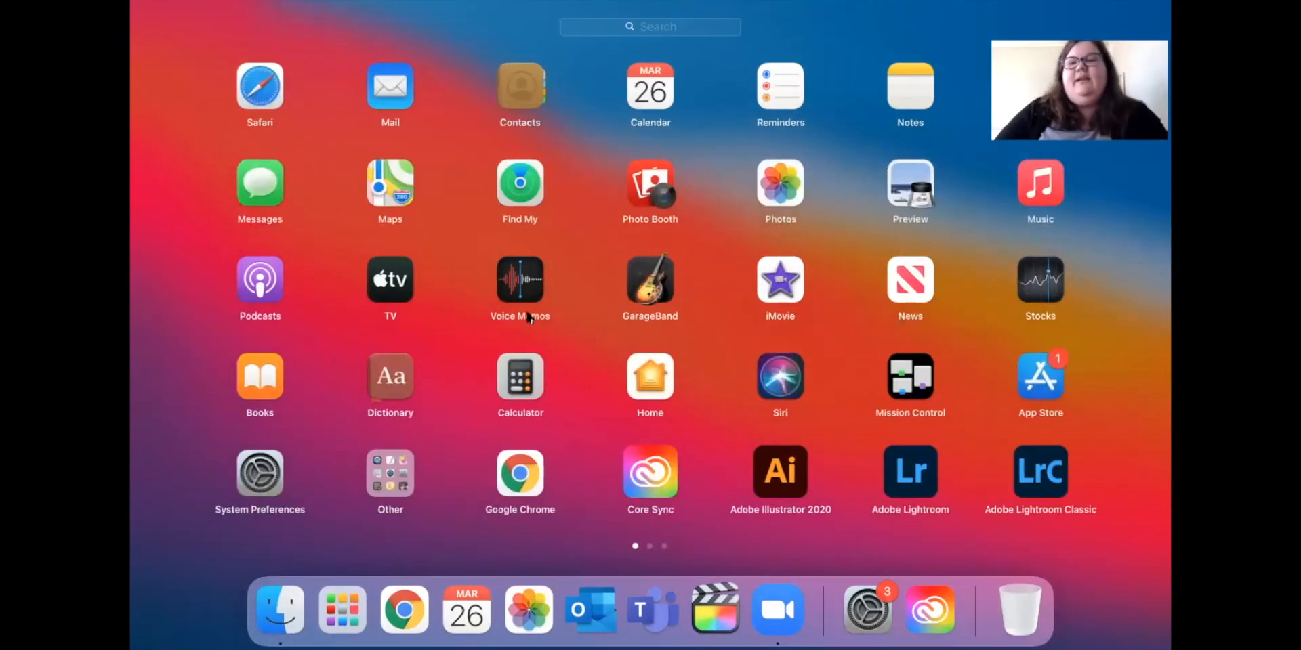
left_click(131, 248)
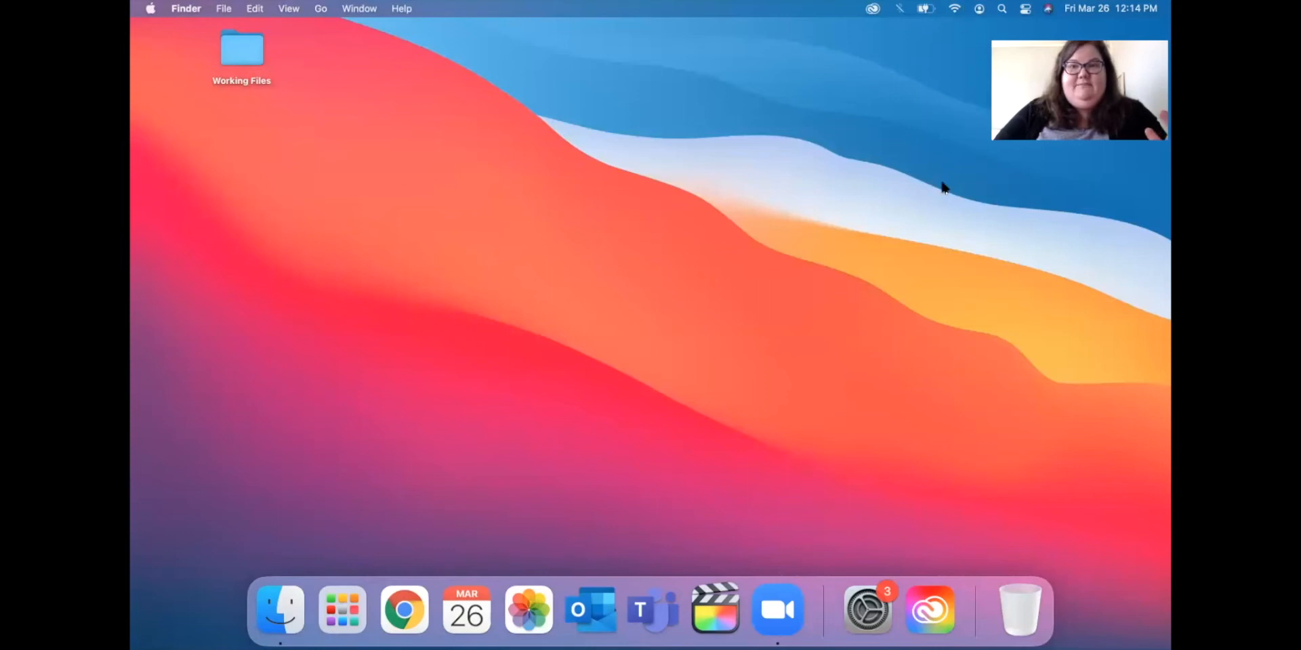
Try Spotlight searches for 'asdf' and 'photosho', clearing each, then close the search bar.
left_click(1002, 8)
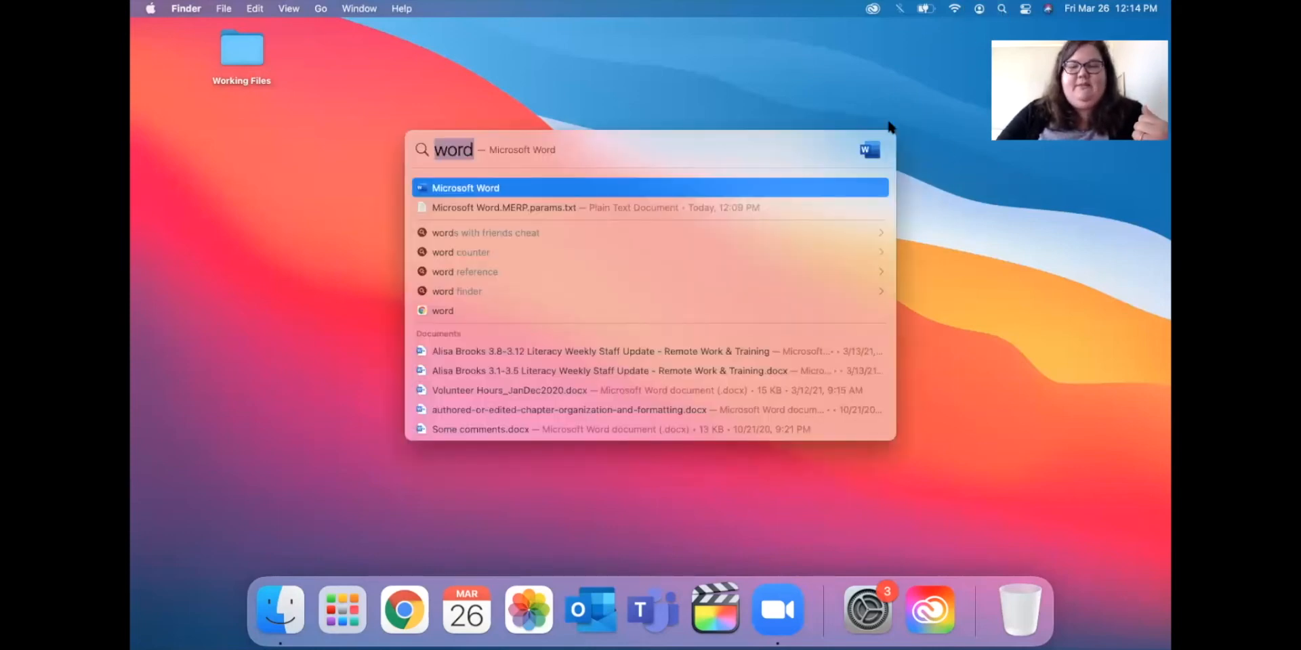
key("BackSpace")
type("asdf")
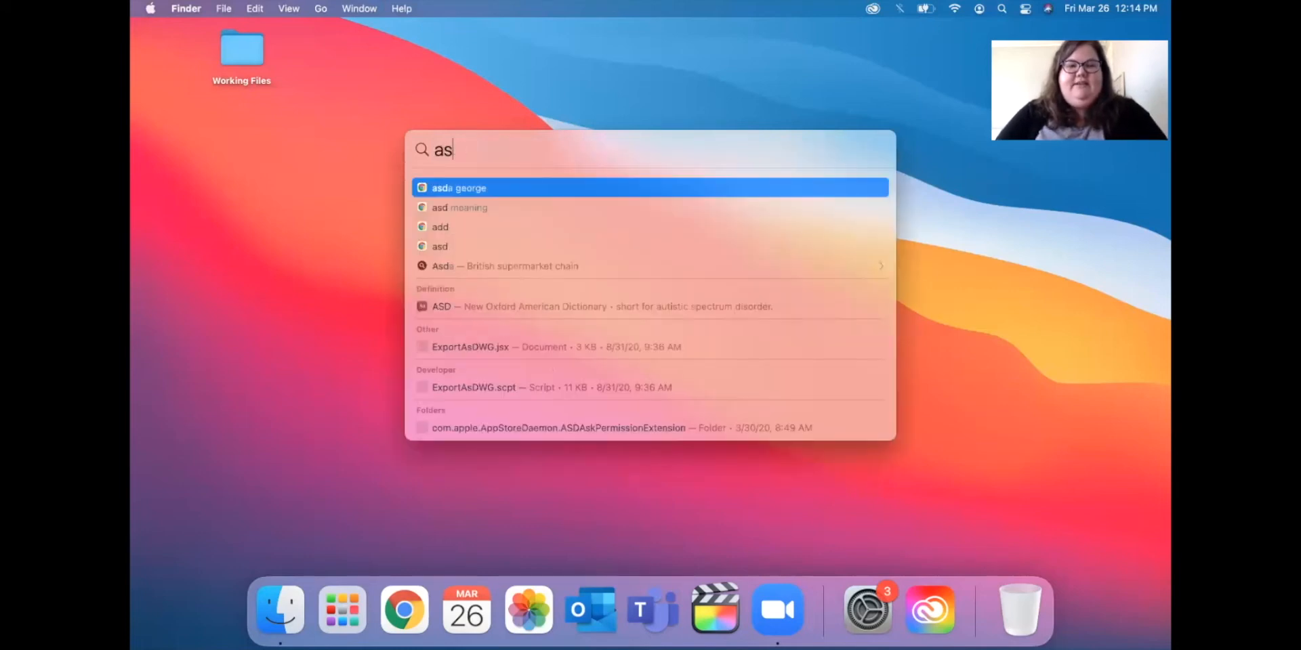
key("Escape")
type("photo")
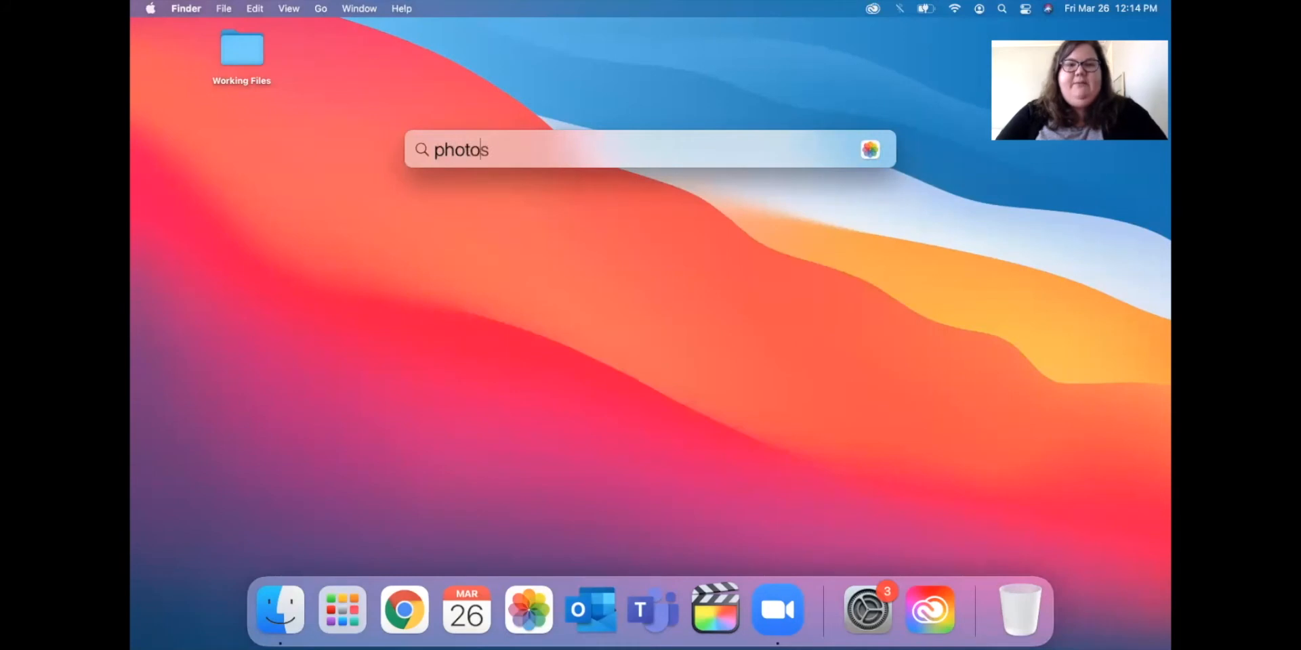
type("shop")
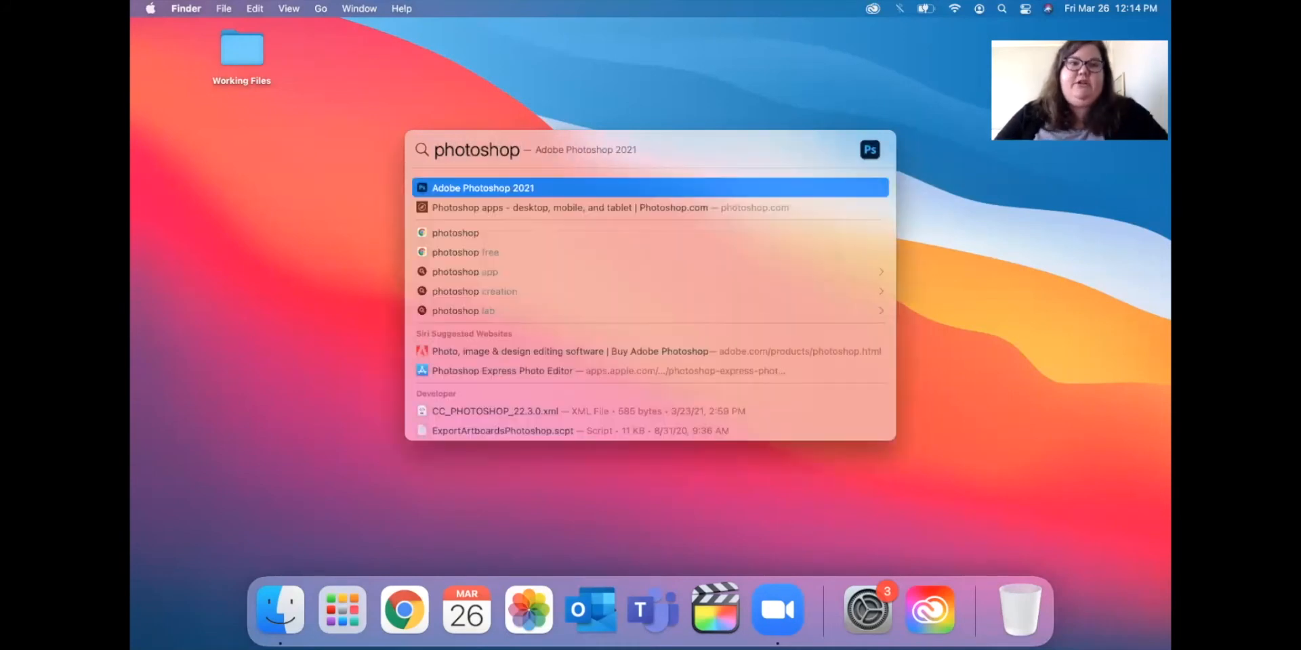
key("Escape")
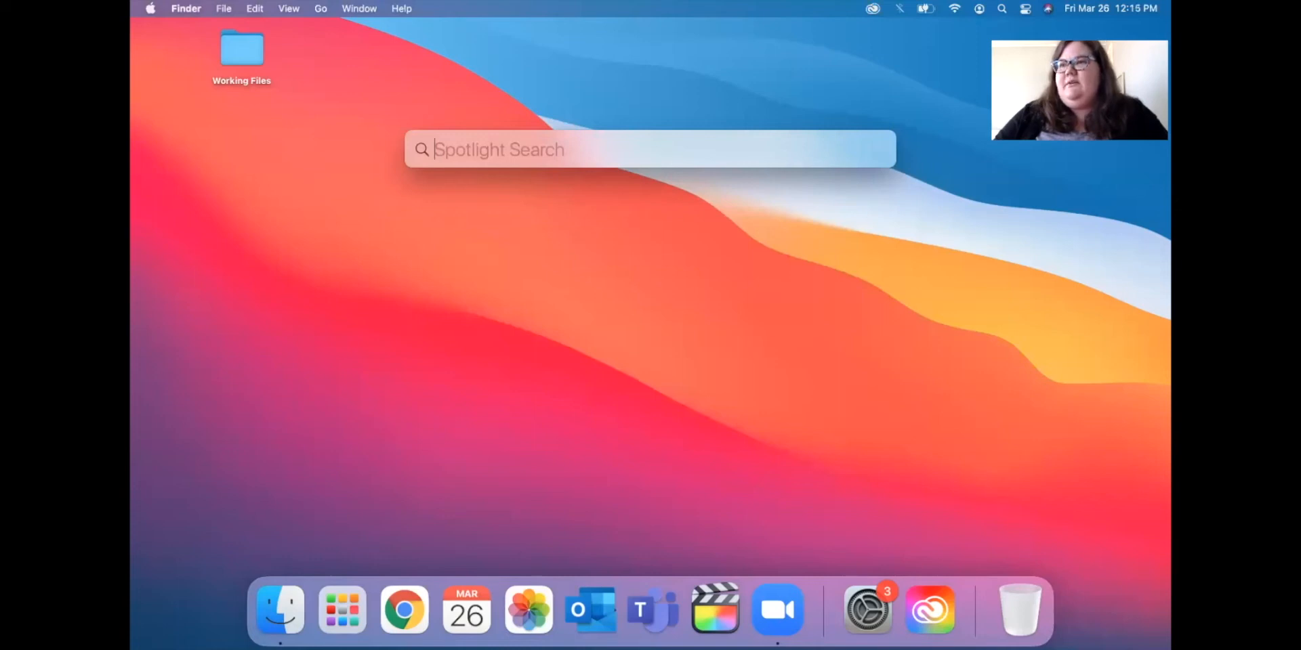
left_click(851, 332)
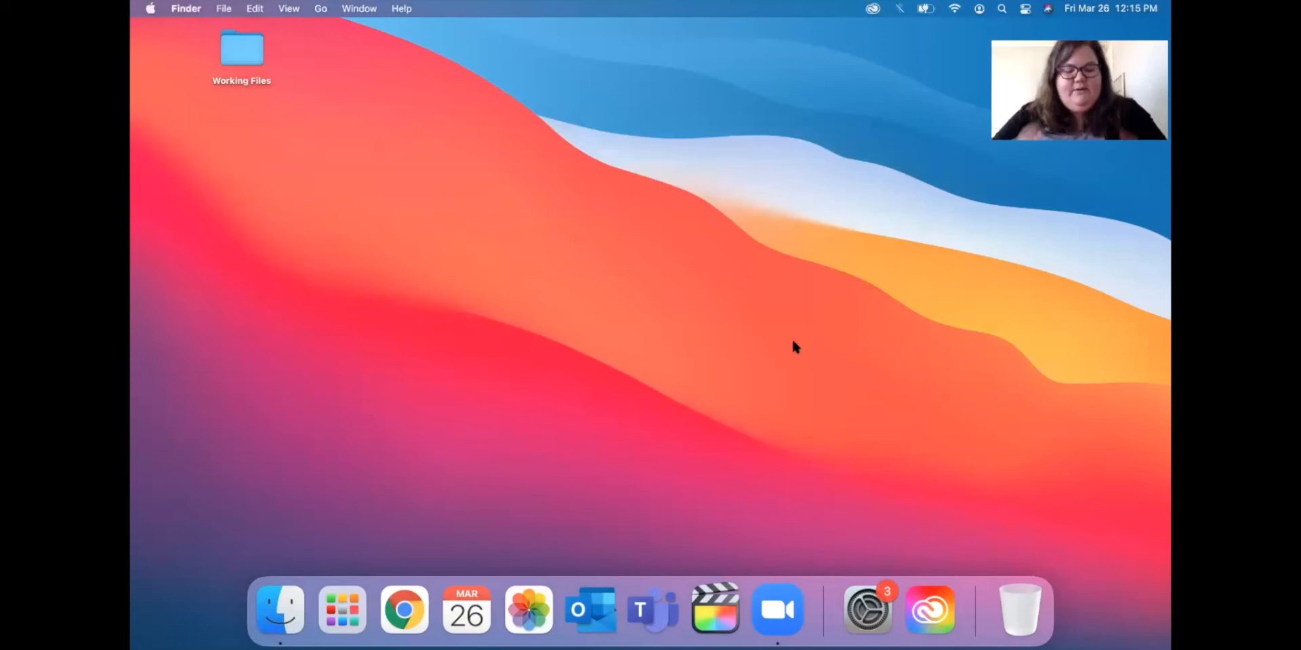
Reopen Spotlight with Cmd+Space, dismiss it, and bring up Launchpad's app grid.
key("super+space")
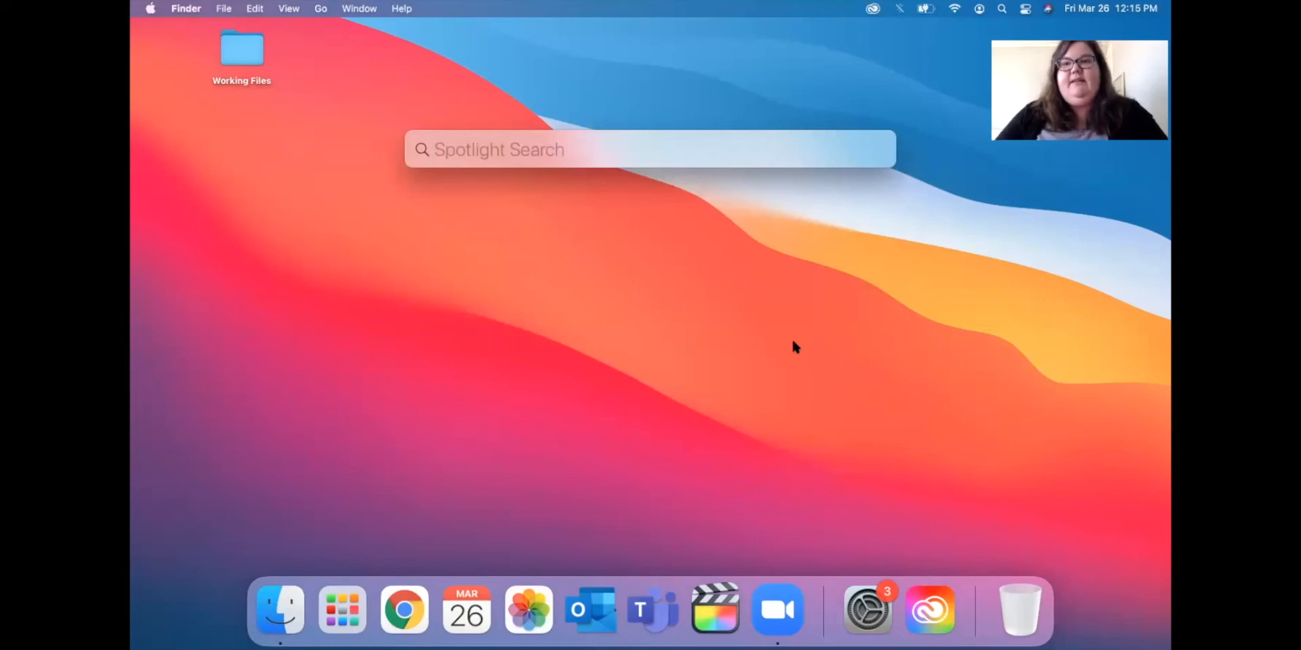
left_click(626, 189)
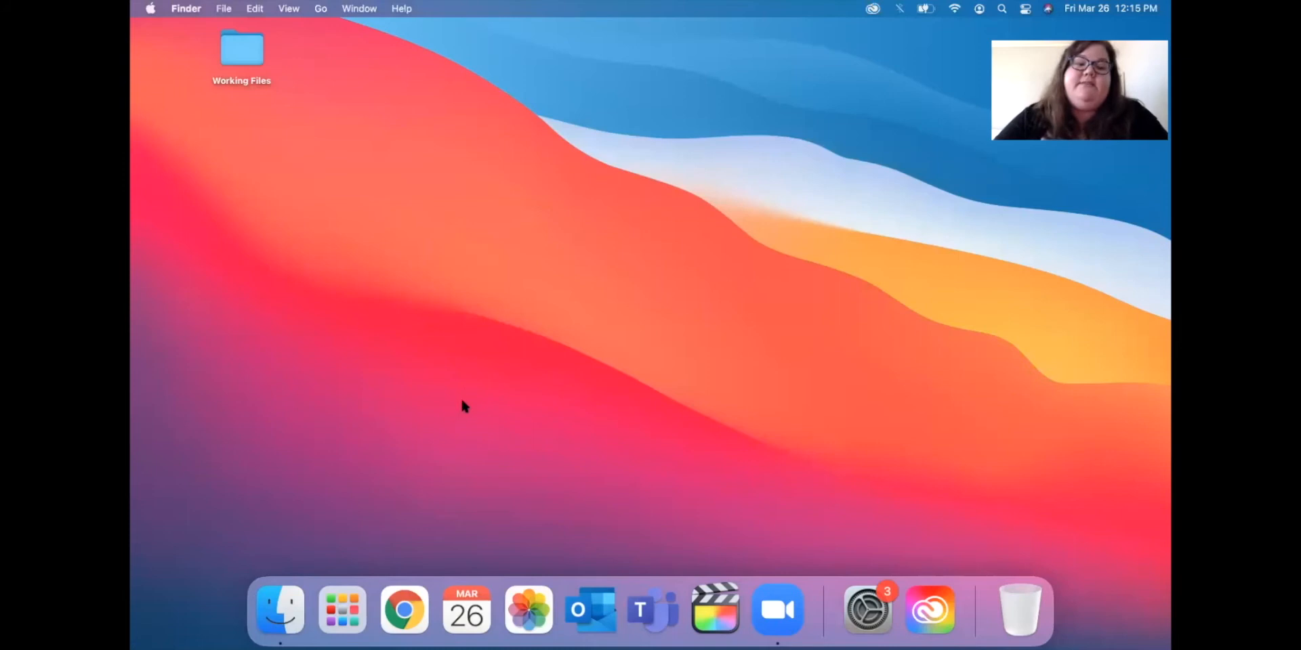
left_click(352, 602)
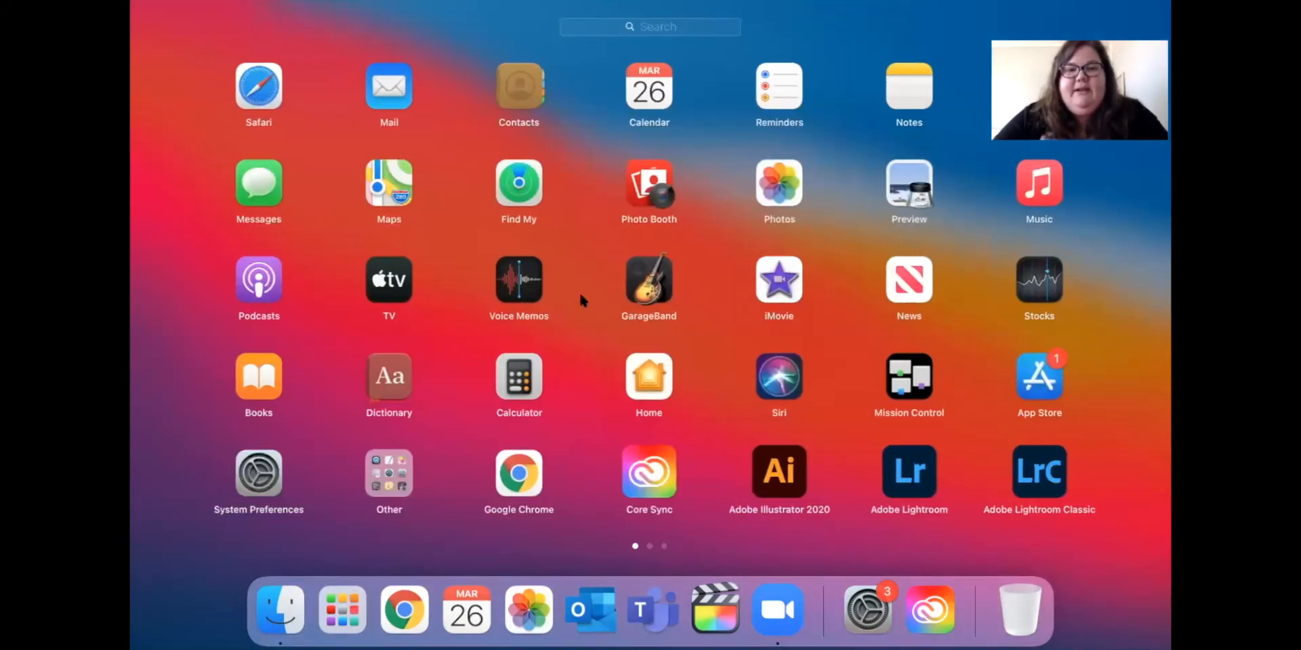
Page right and back through the Launchpad app pages, then launch Microsoft Teams.
scroll(580, 298, "right", 3)
scroll(581, 297, "right", 3)
scroll(581, 297, "left", 3)
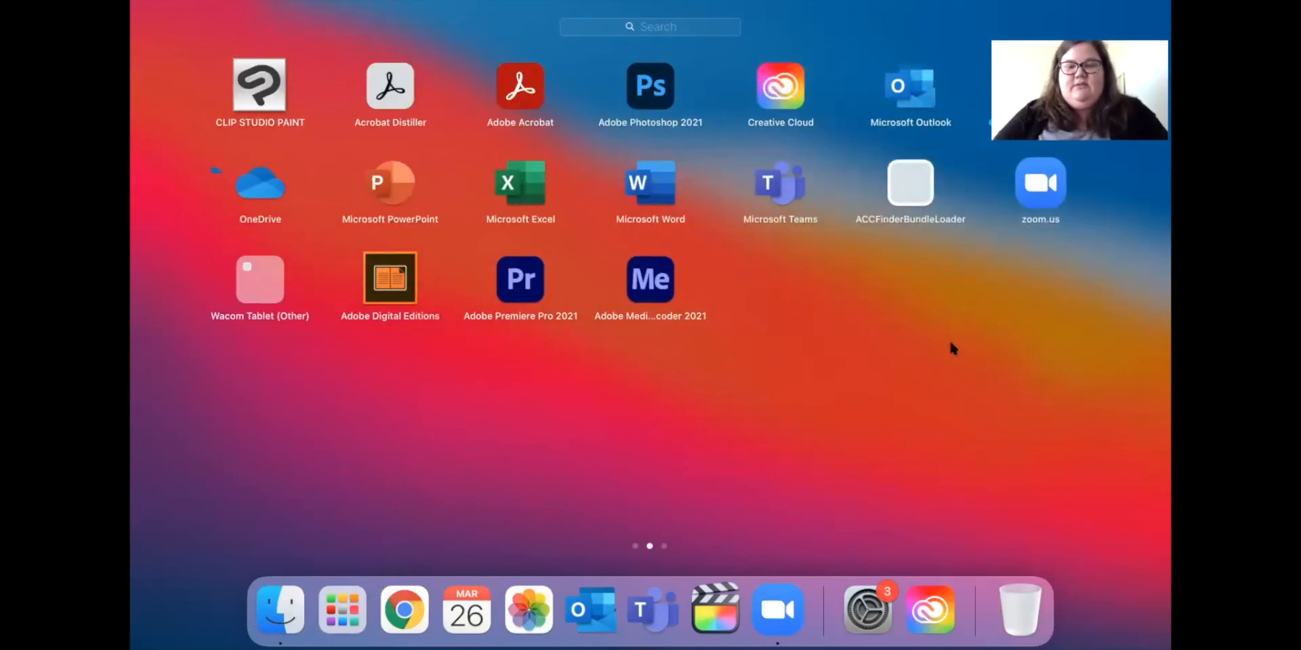
left_click(788, 180)
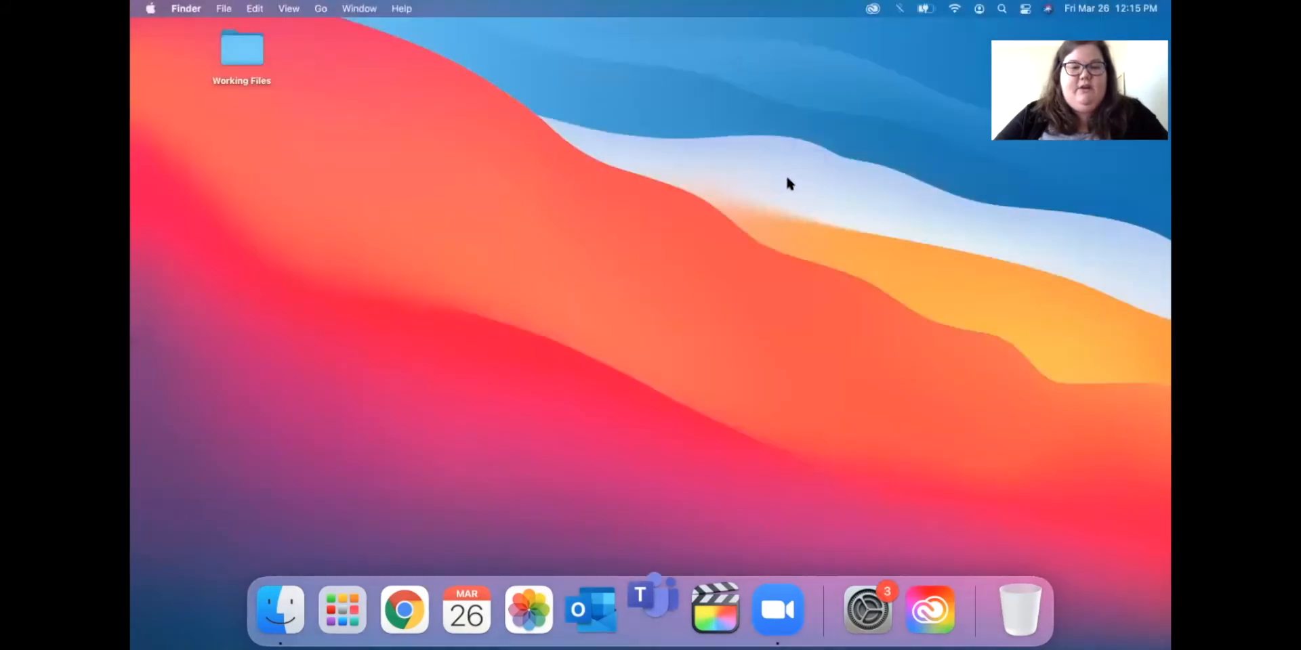
Force quit Microsoft Teams from its Dock icon menu.
right_click(653, 581)
mouse_move(673, 492)
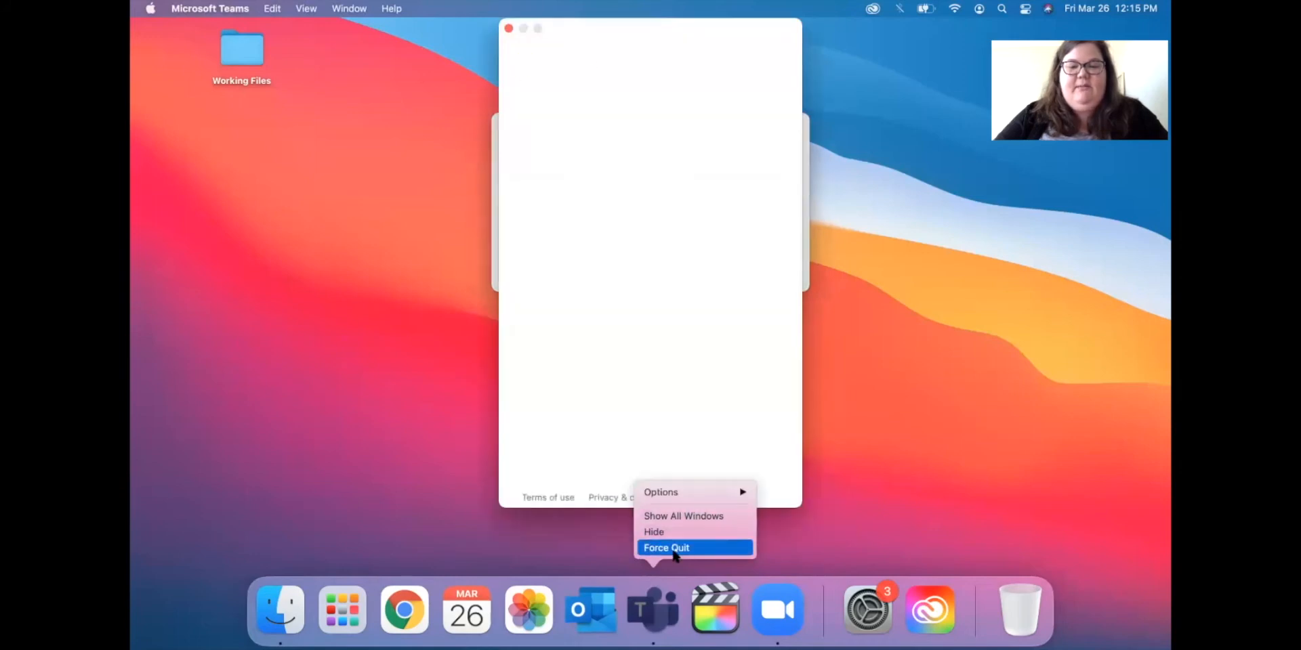
left_click(672, 549)
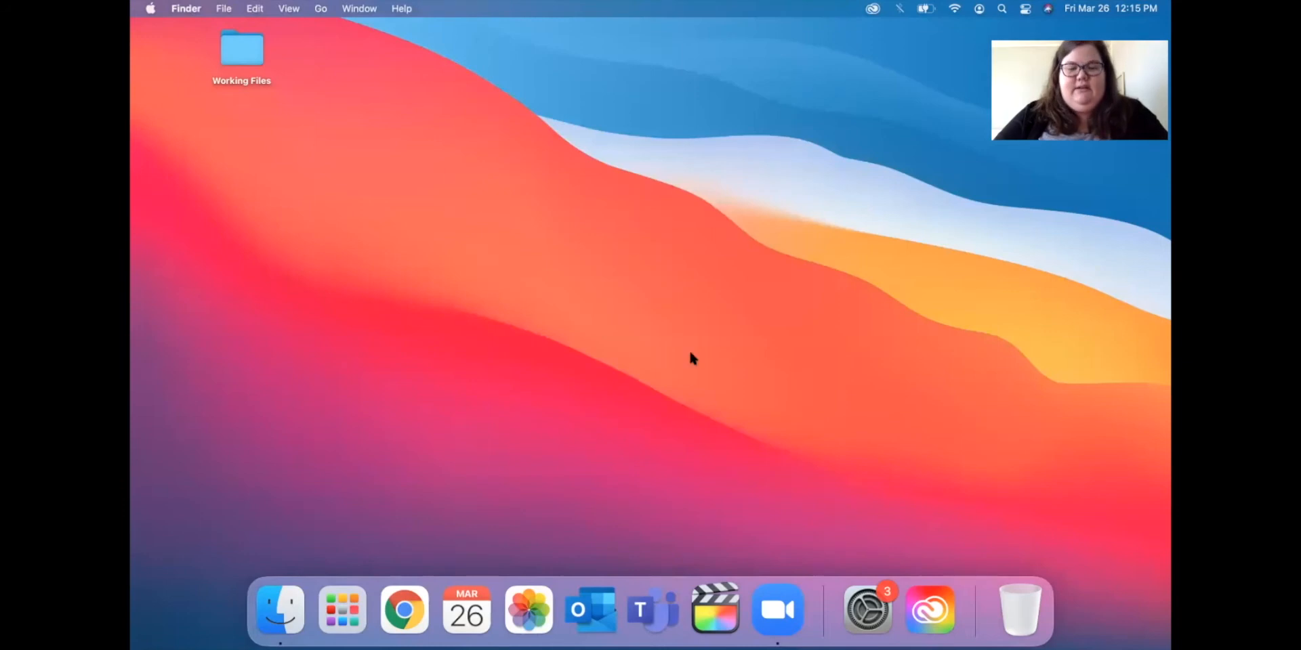
Remove the Teams icon from the Dock using Options > Remove from Dock.
right_click(654, 622)
mouse_move(676, 511)
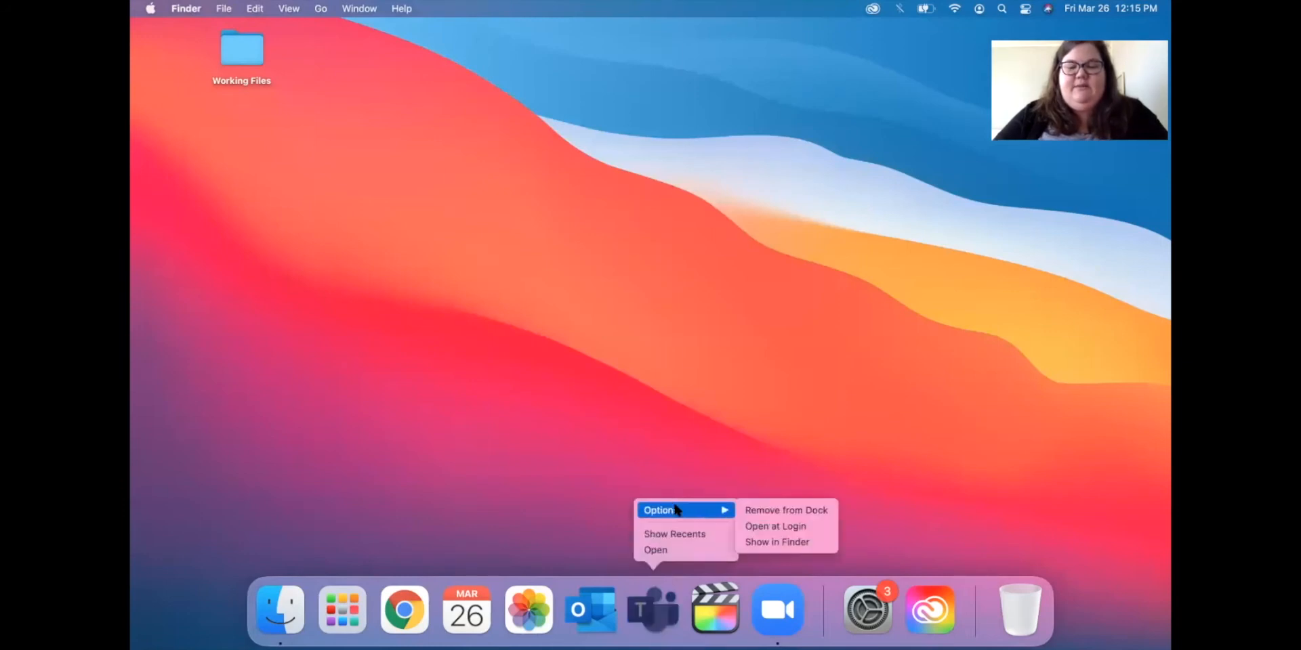
left_click(765, 511)
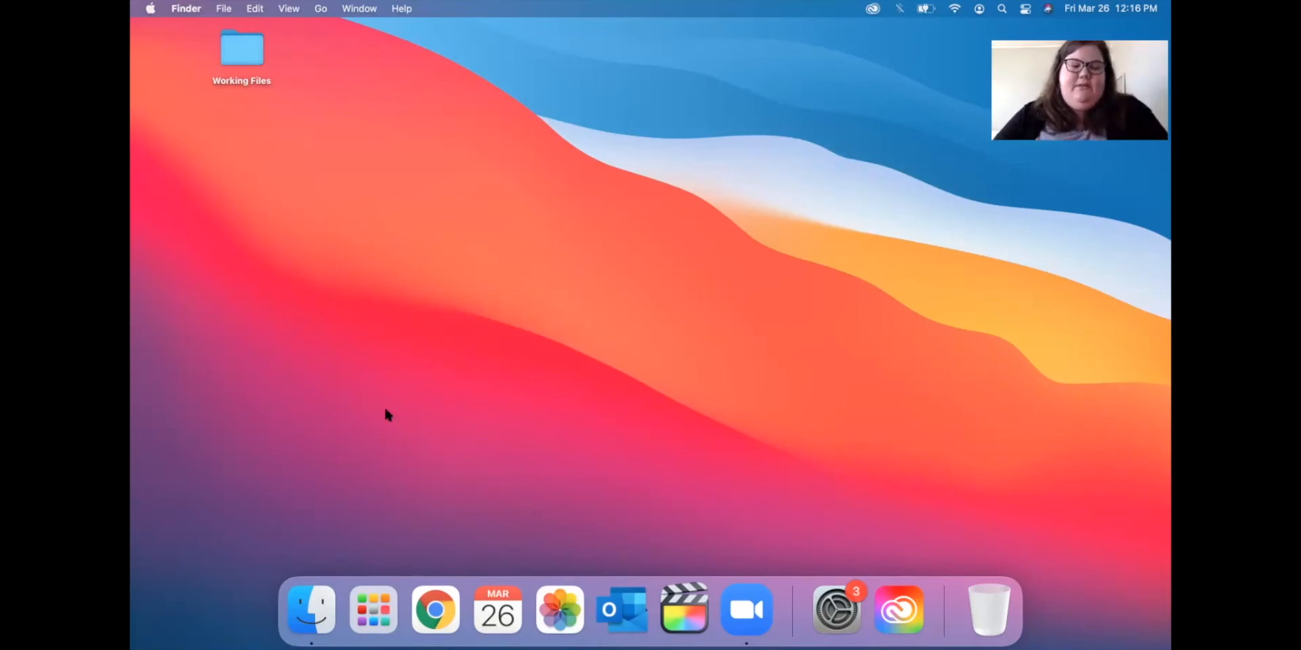
left_click(312, 627)
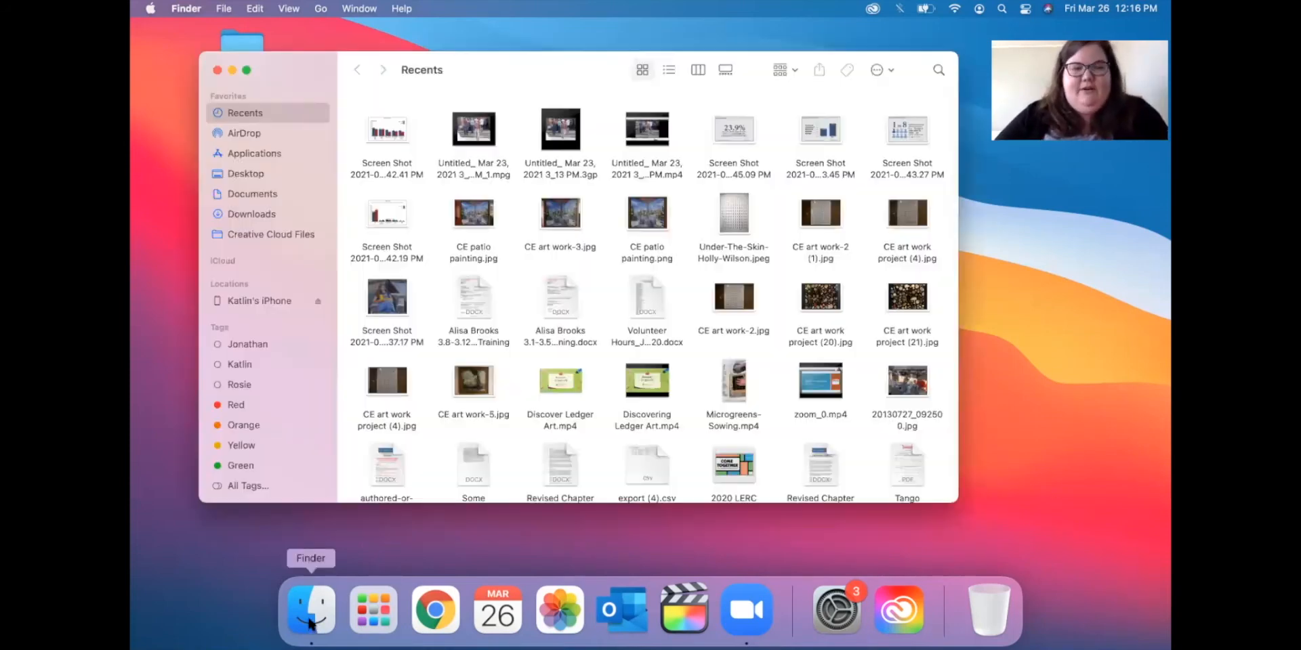
left_click_drag(287, 52, 298, 75)
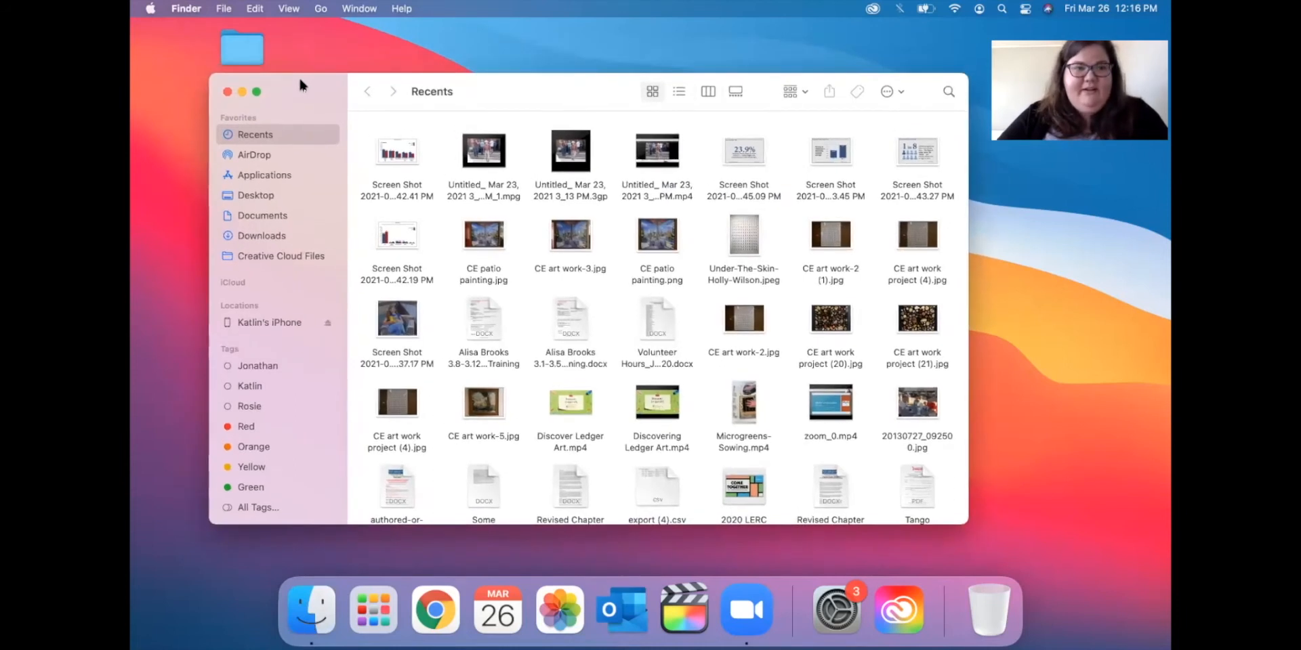
left_click(264, 198)
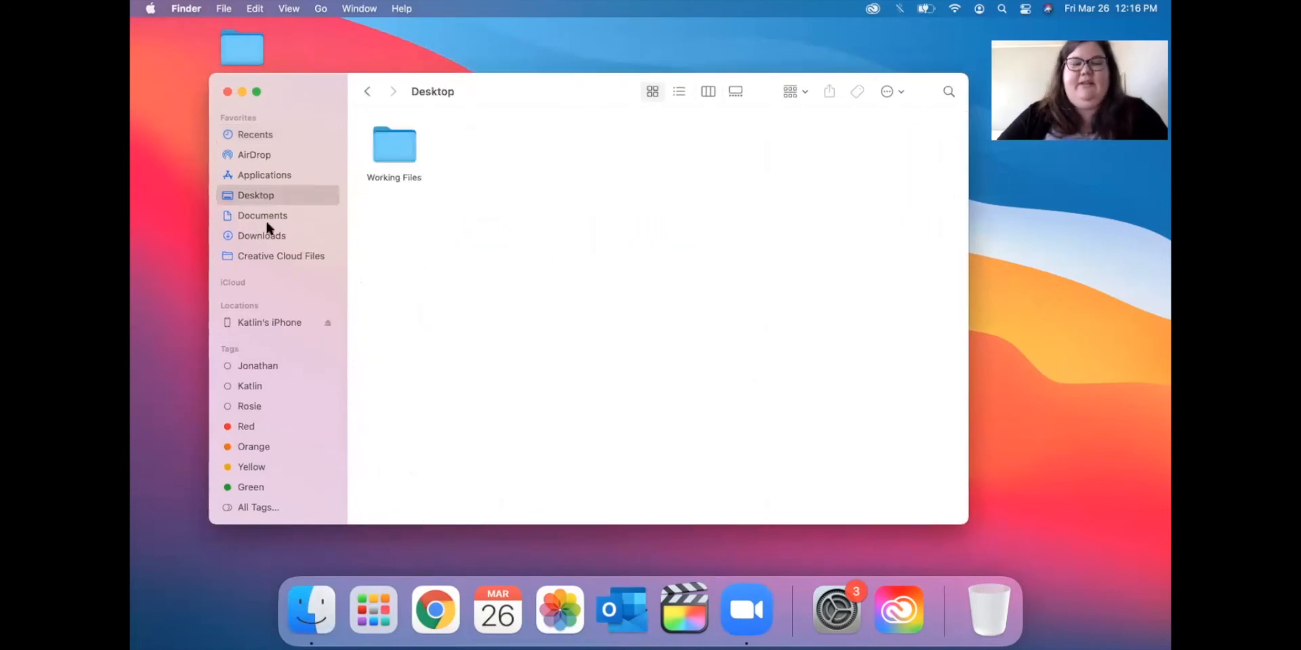
left_click(244, 219)
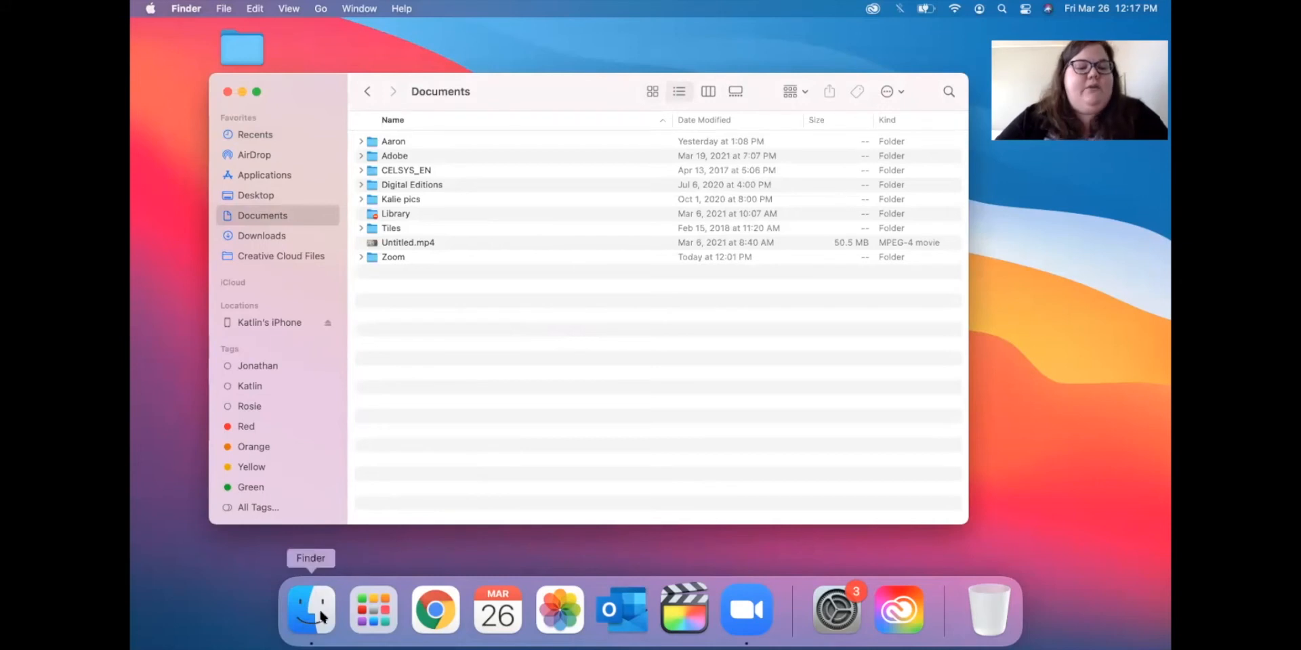
left_click(228, 92)
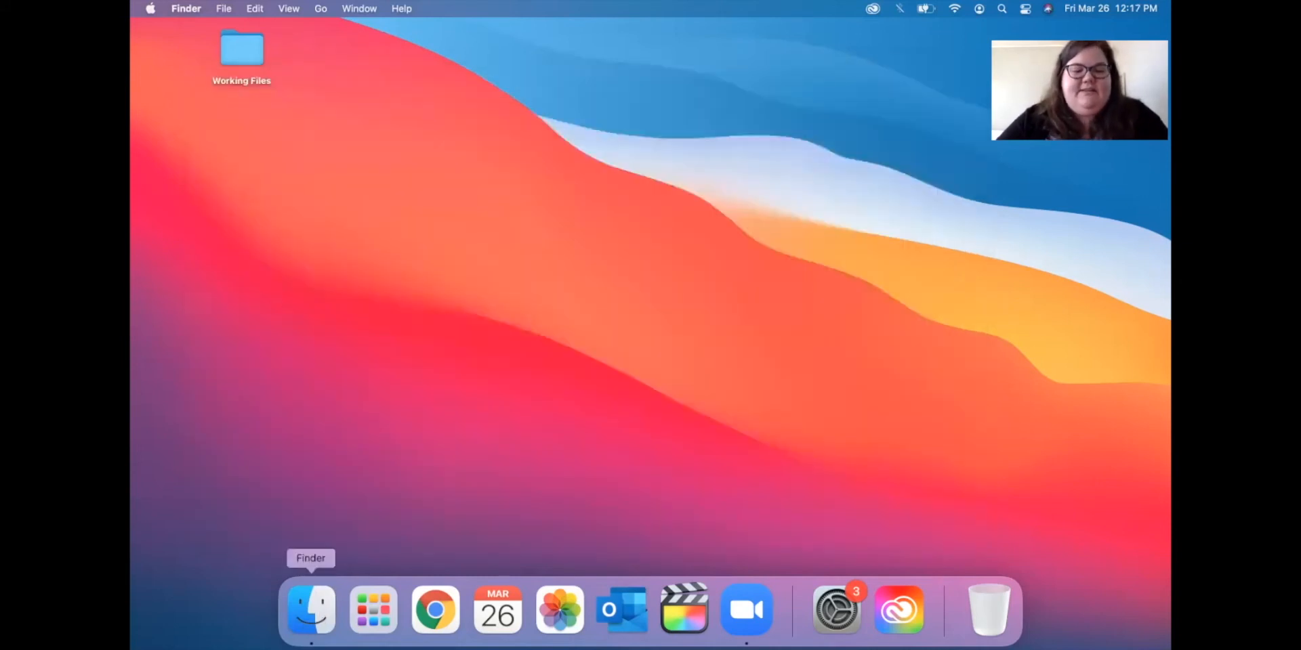
Open a new Finder window on Recents and visit Documents, Recents and AirDrop.
right_click(310, 612)
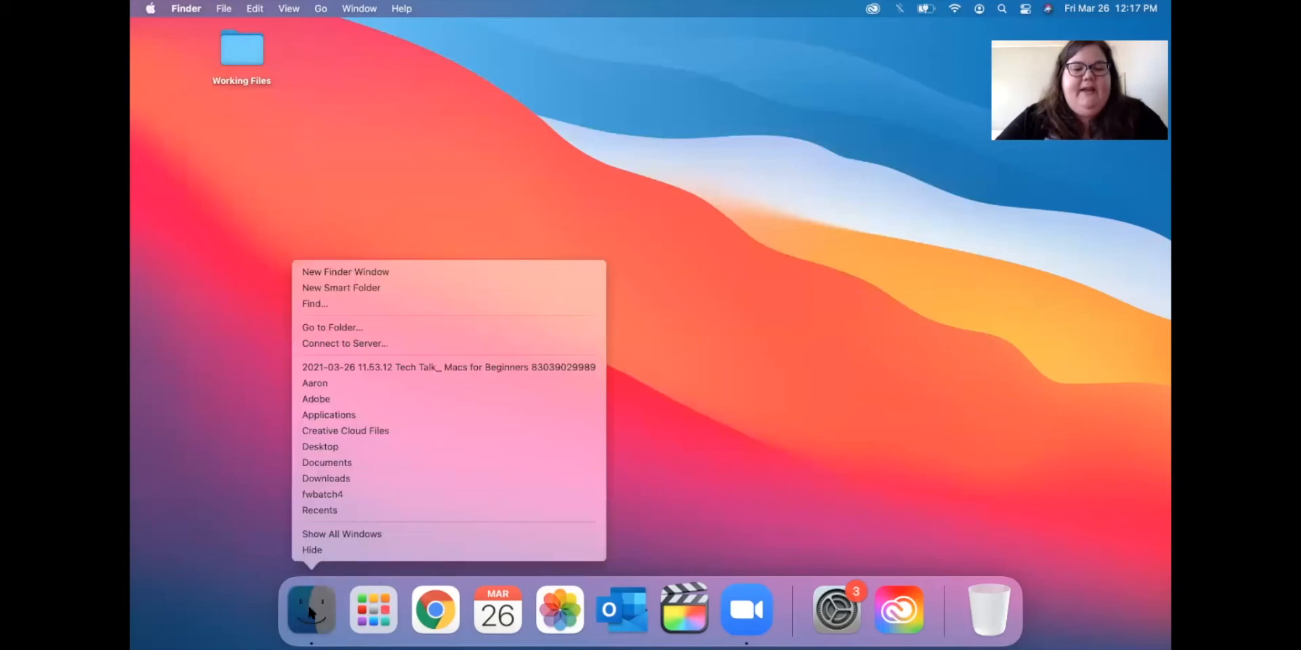
left_click(304, 611)
left_click(307, 612)
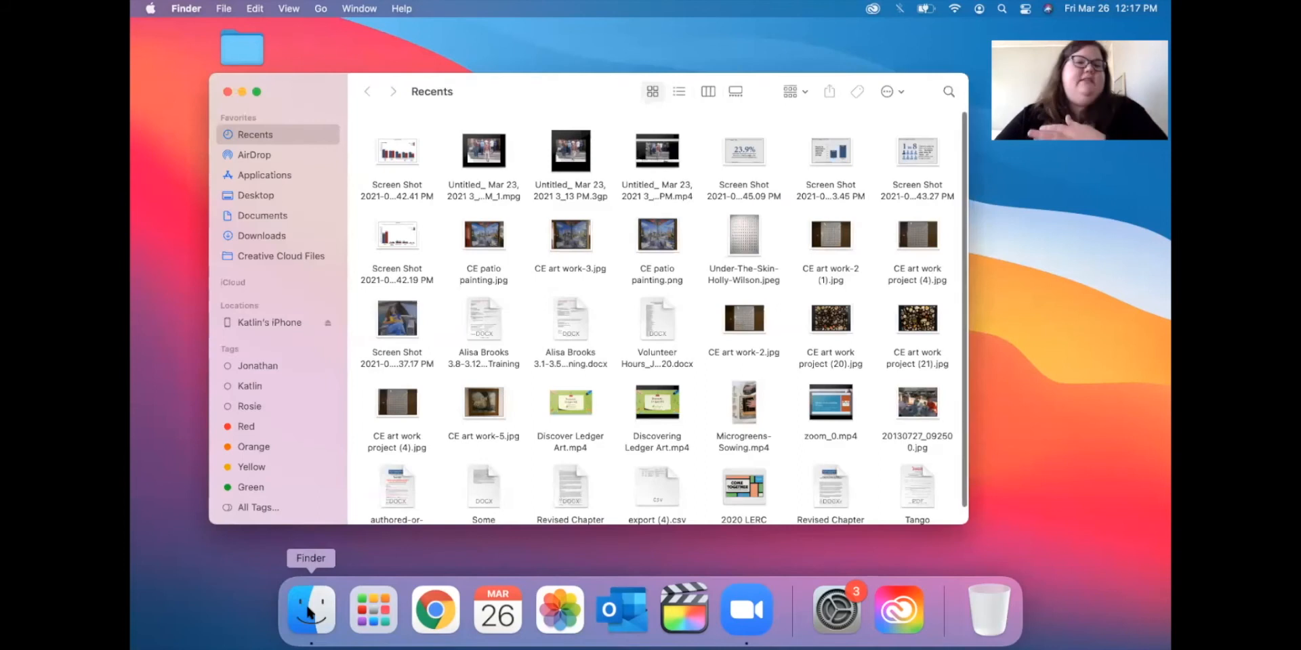
left_click(261, 215)
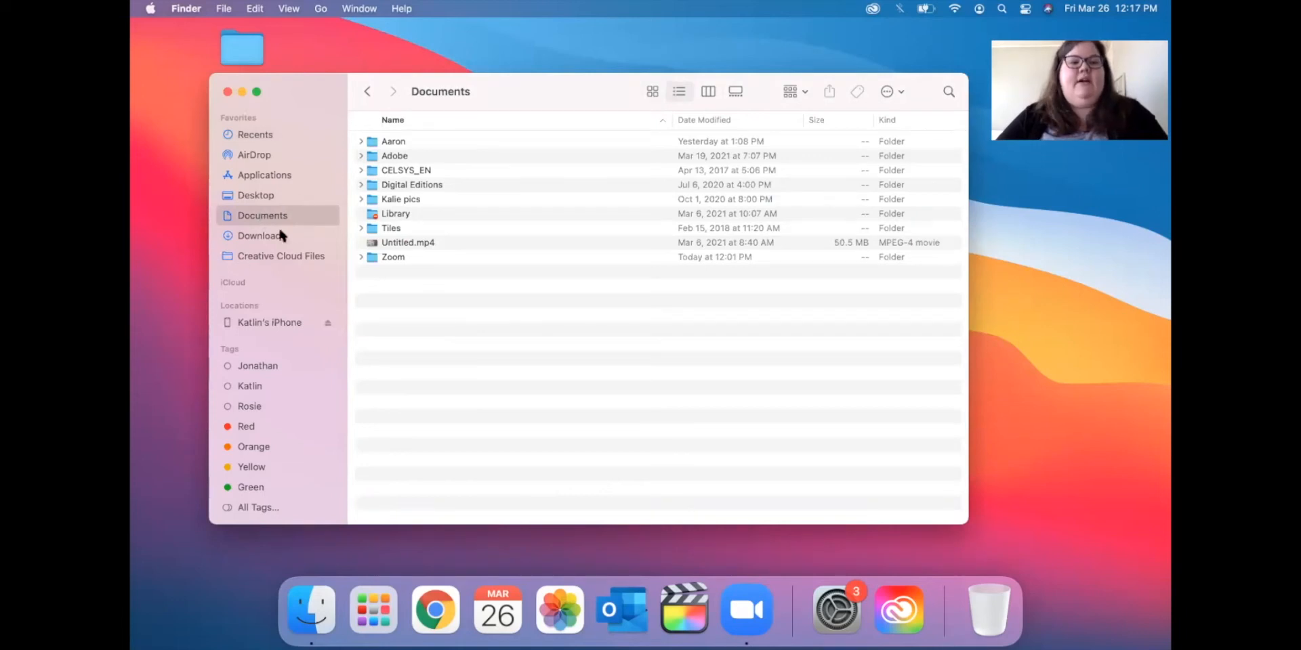
left_click(252, 138)
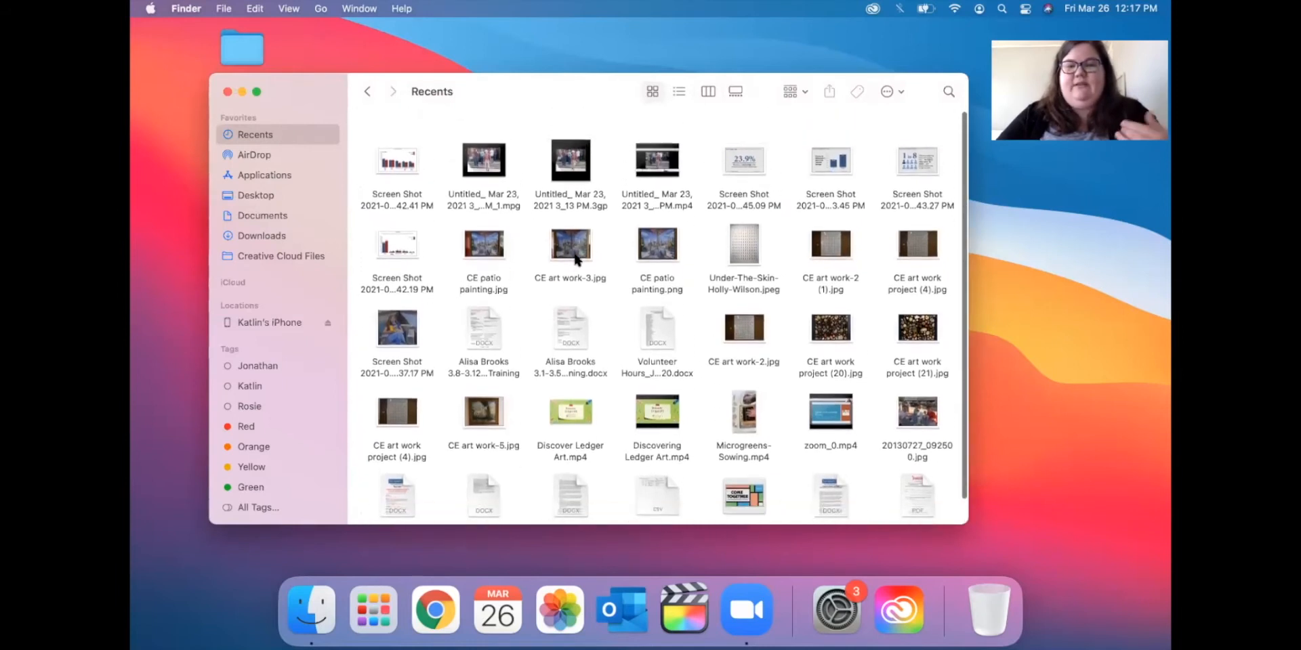
scroll(574, 255, "down", 2)
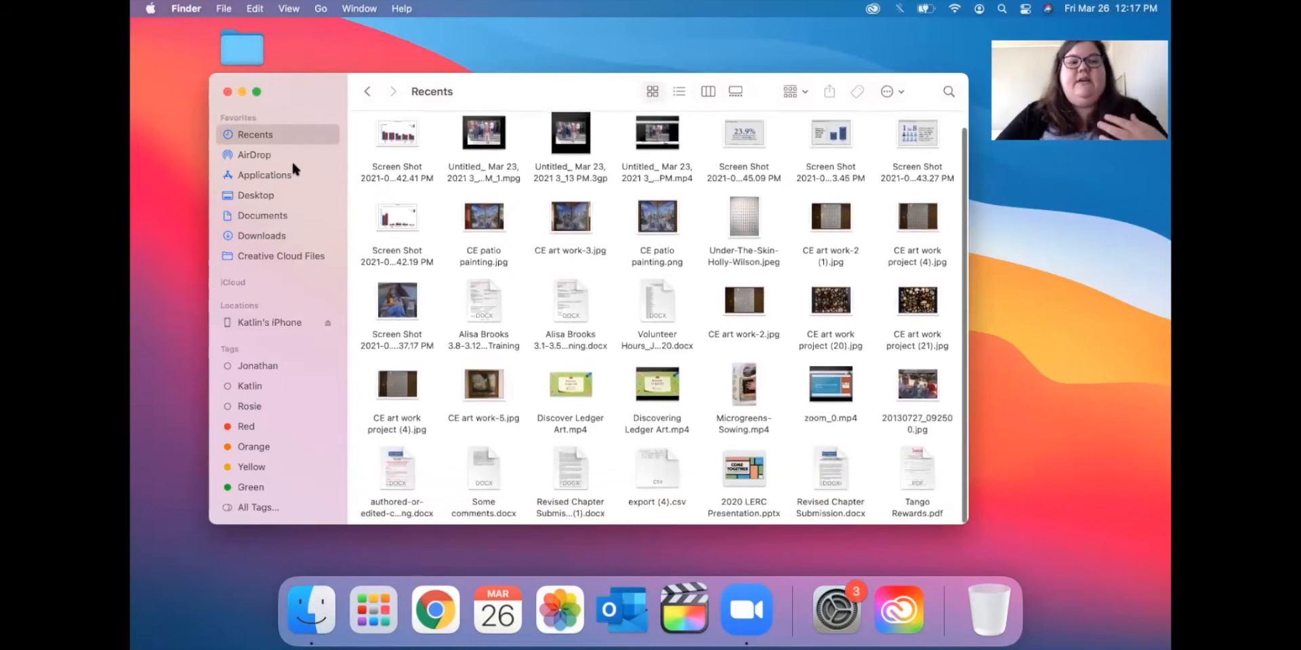
left_click(260, 157)
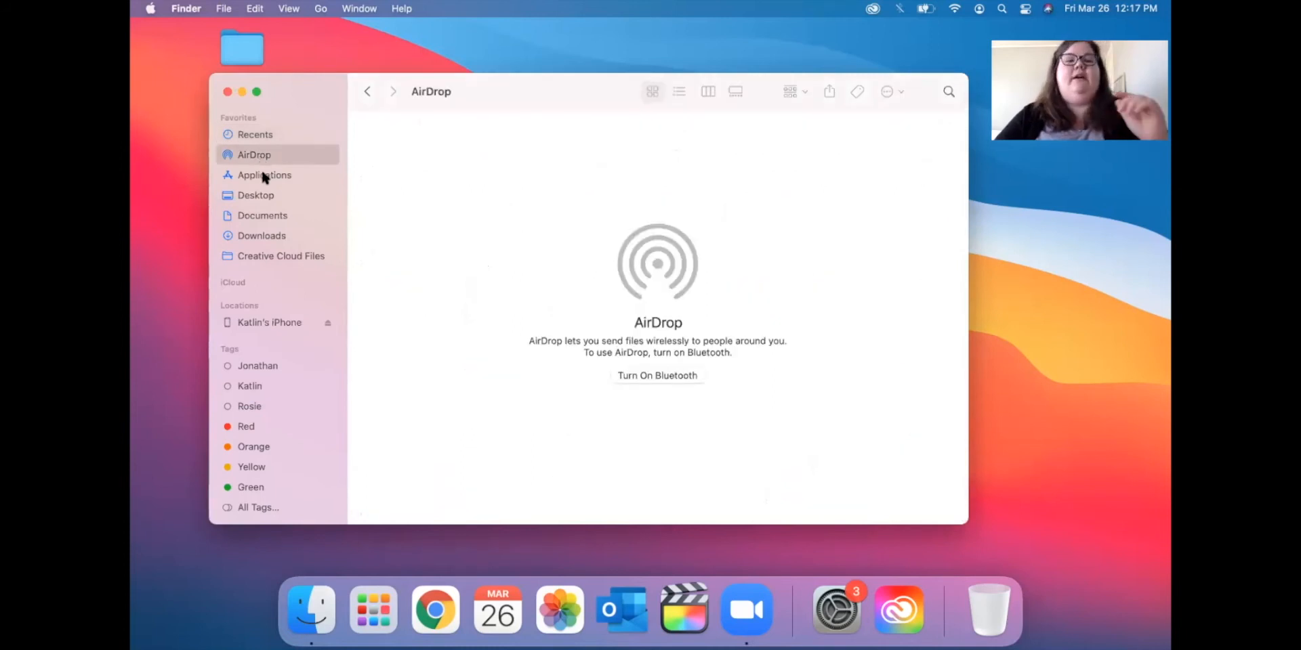
Browse the Applications and Desktop folders, moving the Finder window lower on screen.
left_click(263, 175)
scroll(487, 212, "down", 4)
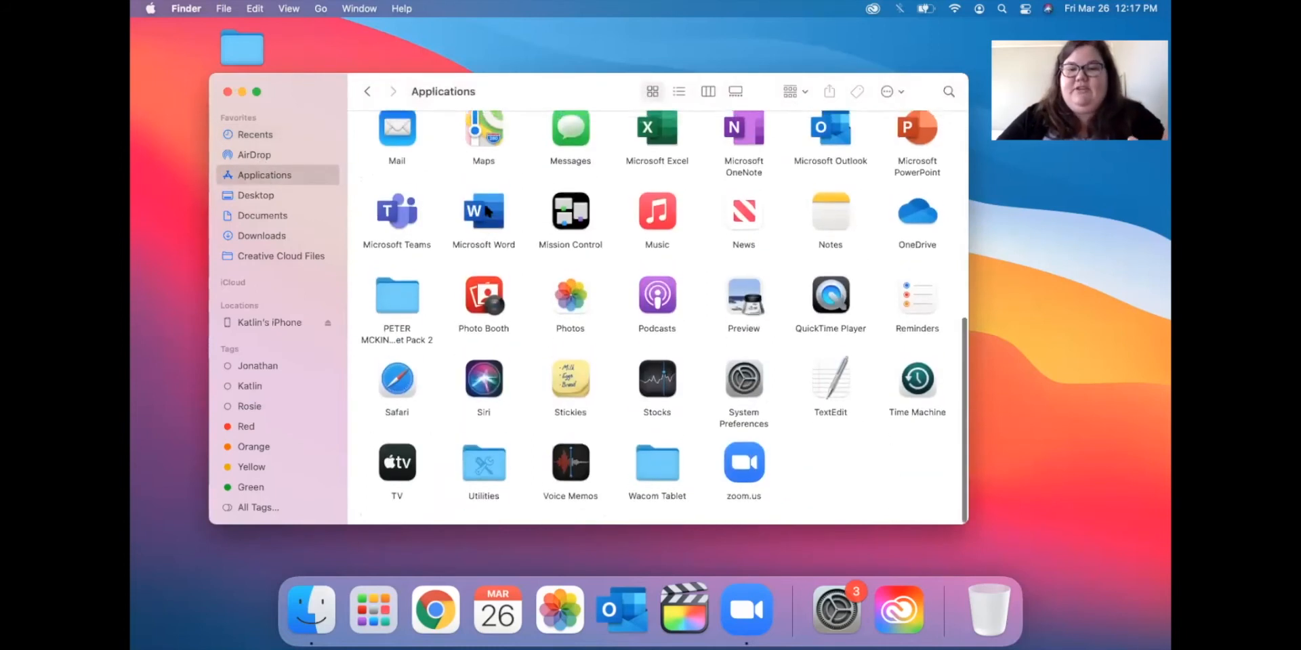
scroll(487, 212, "up", 6)
scroll(486, 212, "down", 4)
scroll(486, 211, "up", 2)
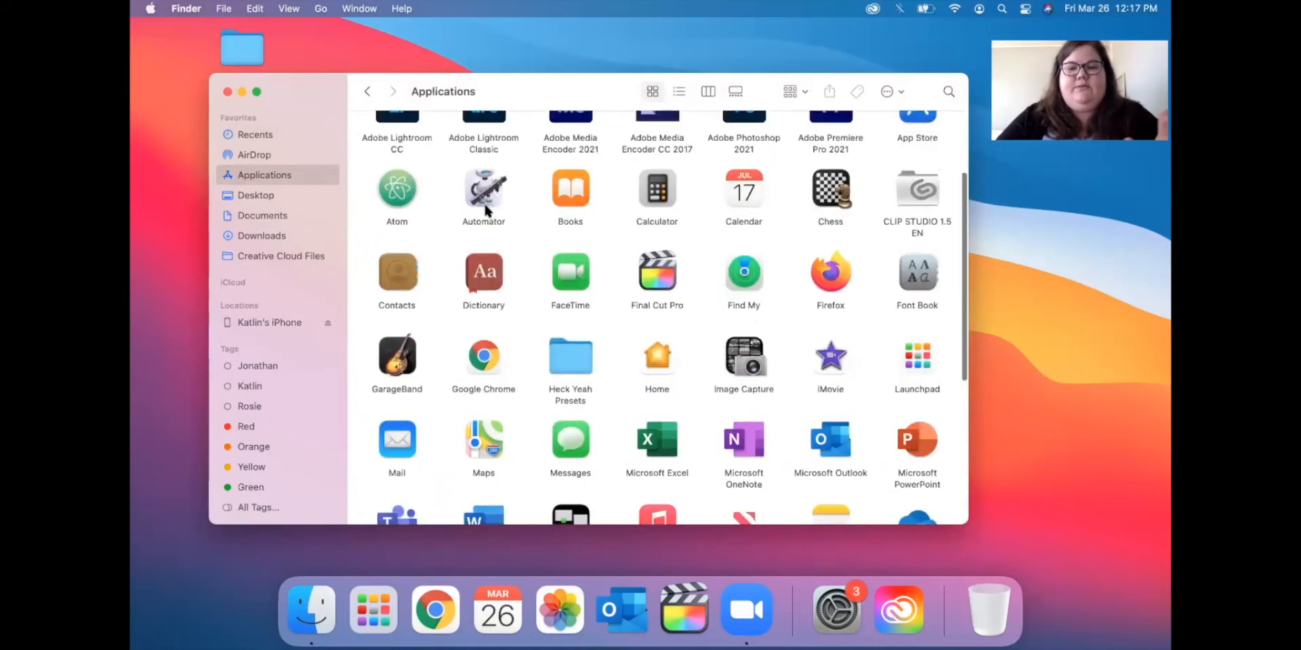
scroll(482, 201, "up", 4)
left_click(258, 197)
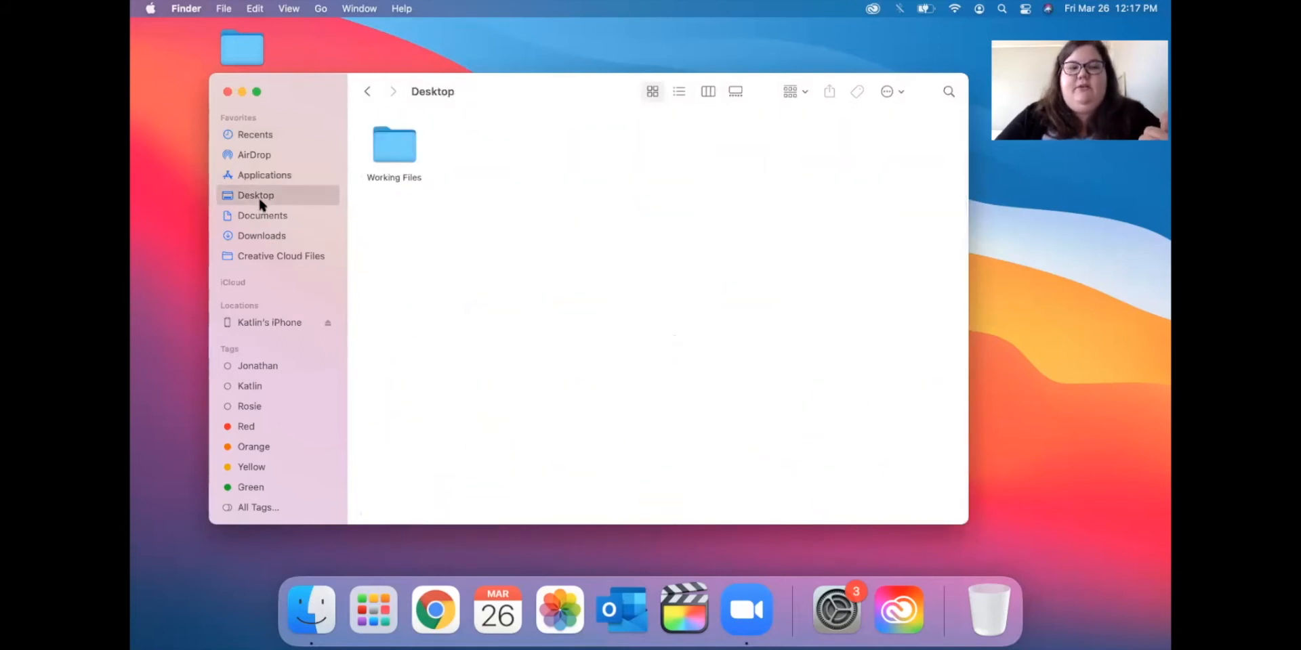
mouse_move(498, 84)
left_mouse_down()
mouse_move(499, 396)
mouse_move(474, 278)
mouse_move(502, 64)
mouse_move(501, 93)
left_mouse_up()
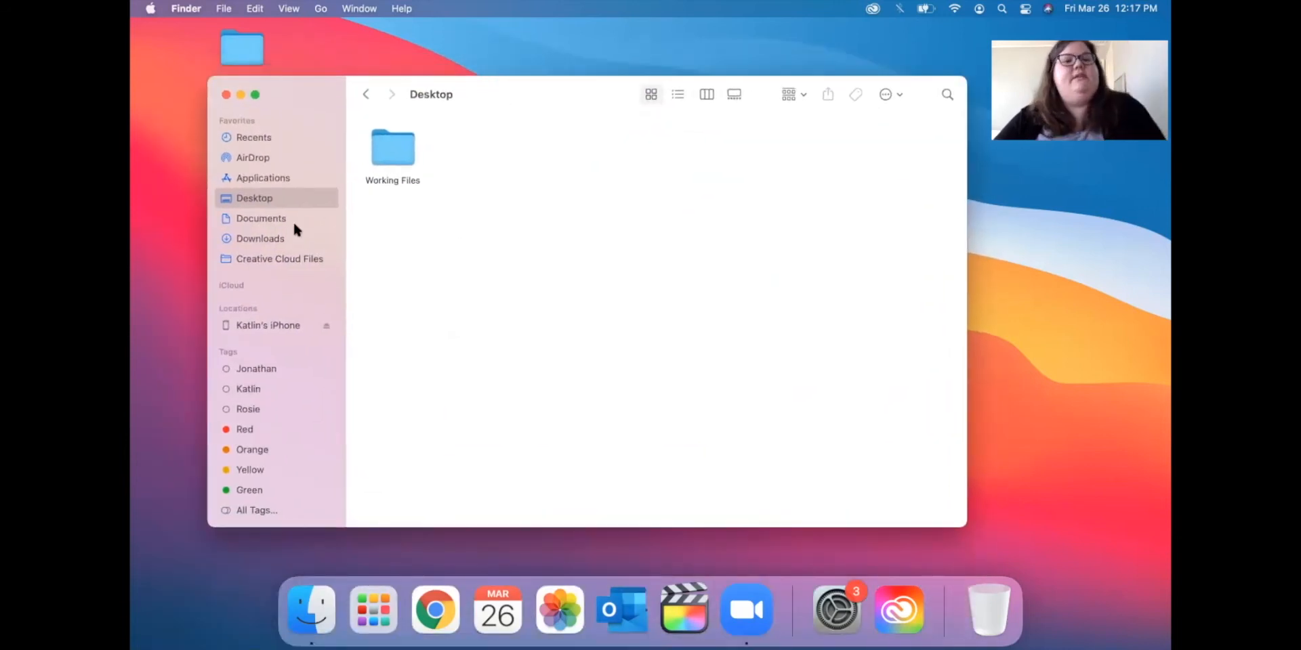
Open Downloads, widen the Name column, and switch from icon view to list view.
left_click(264, 217)
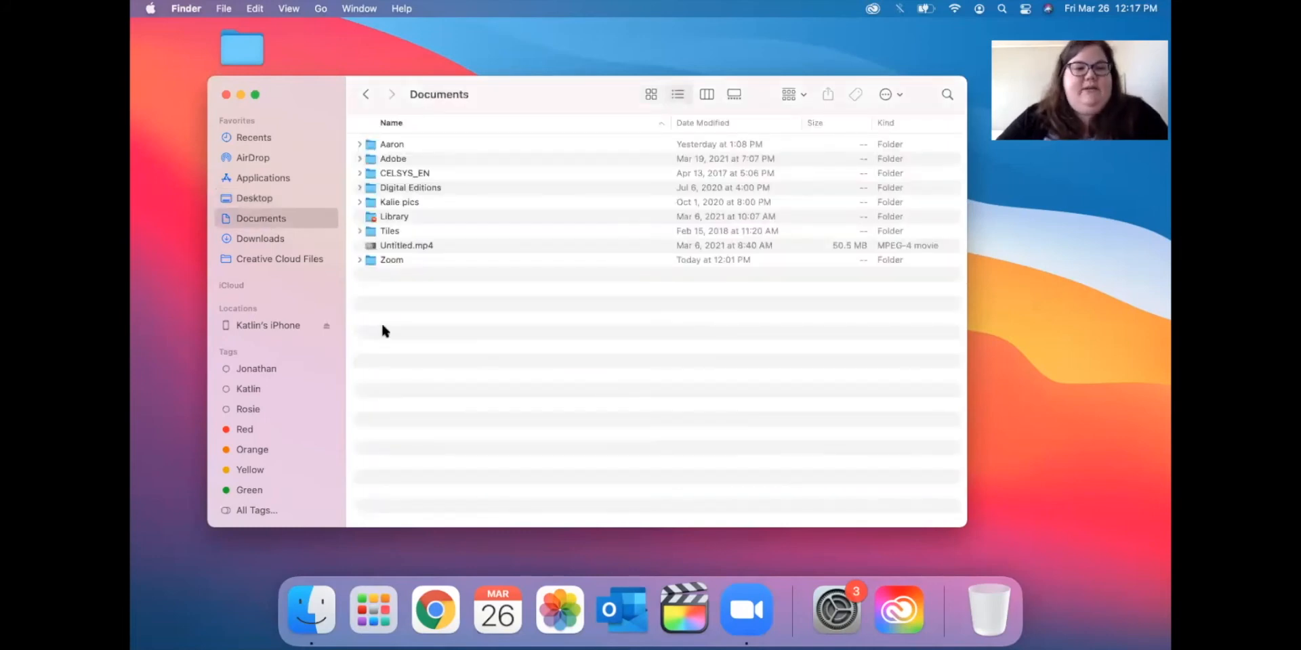
left_click(257, 238)
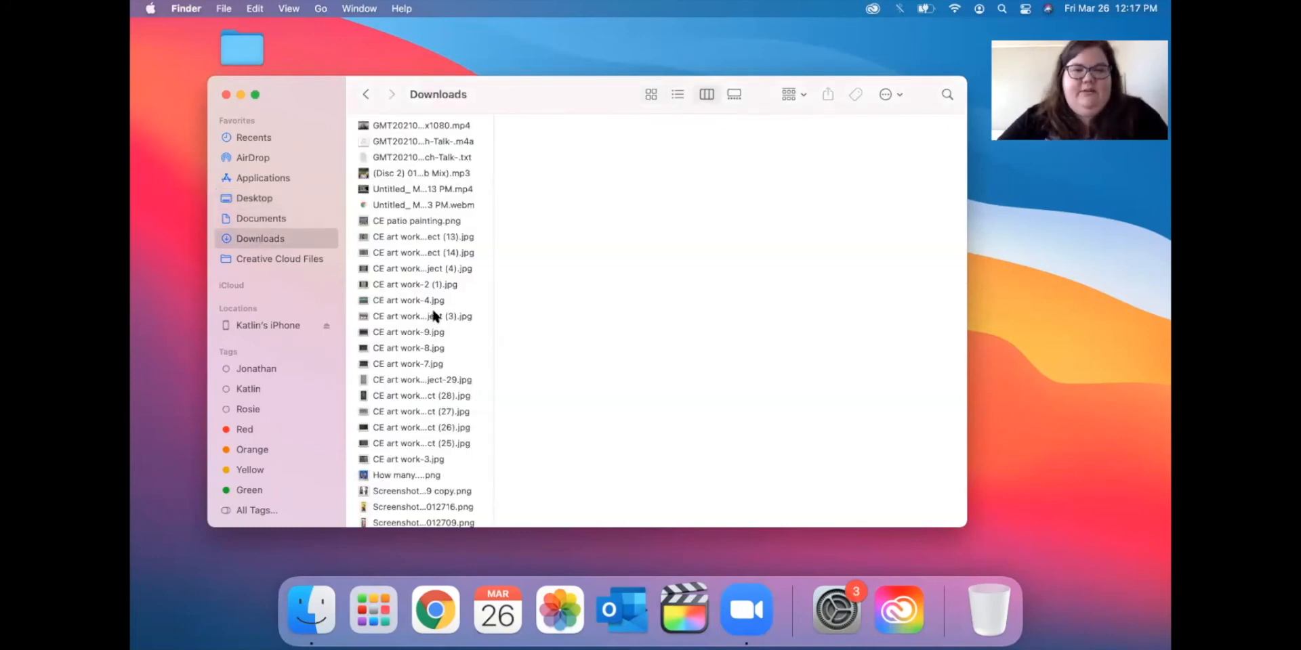
left_click_drag(496, 126, 592, 127)
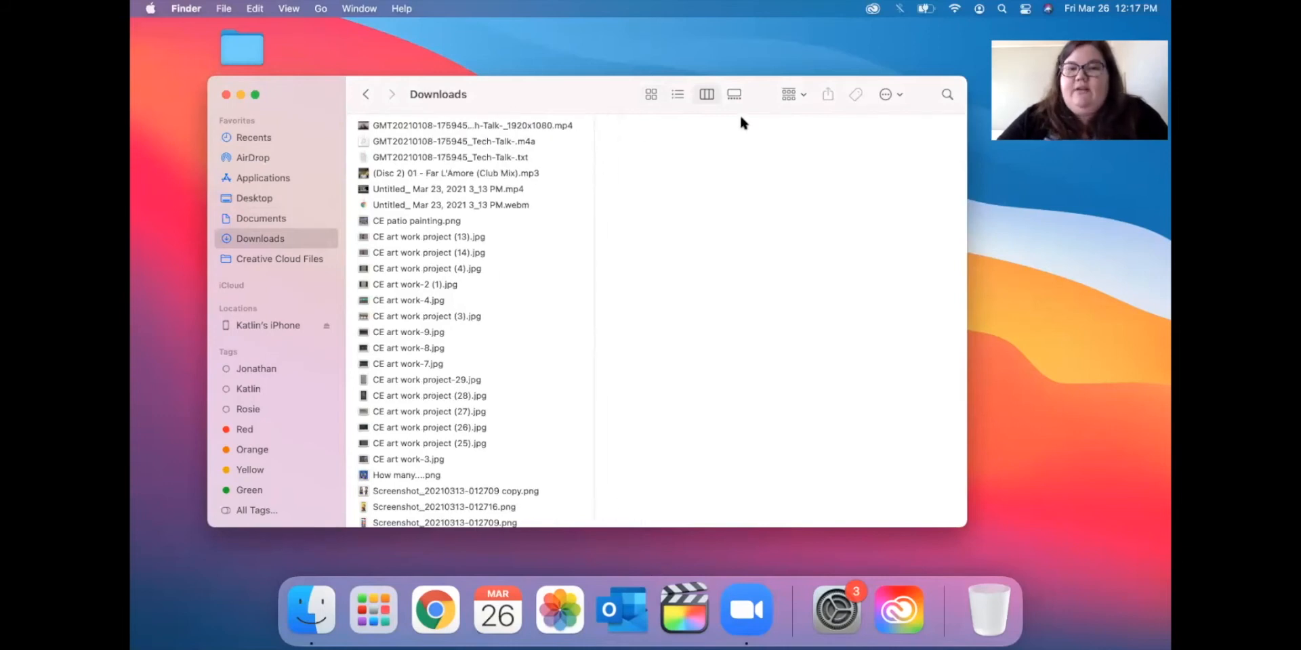
left_click(649, 96)
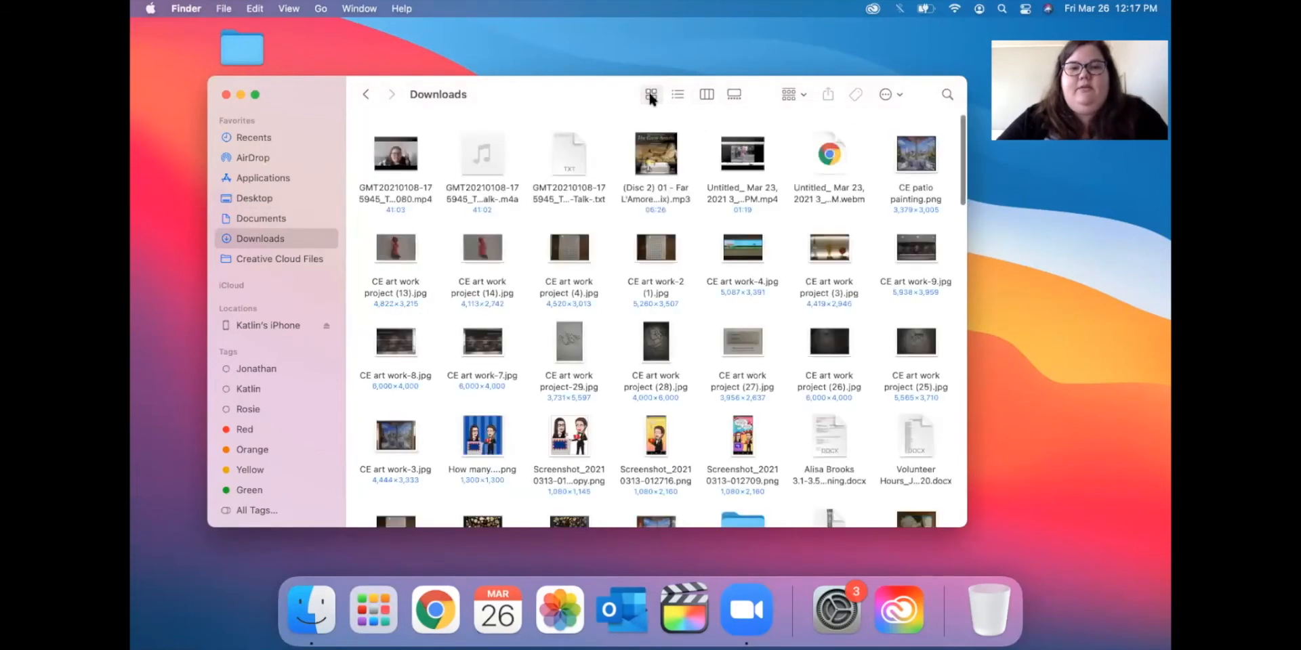
left_click(679, 96)
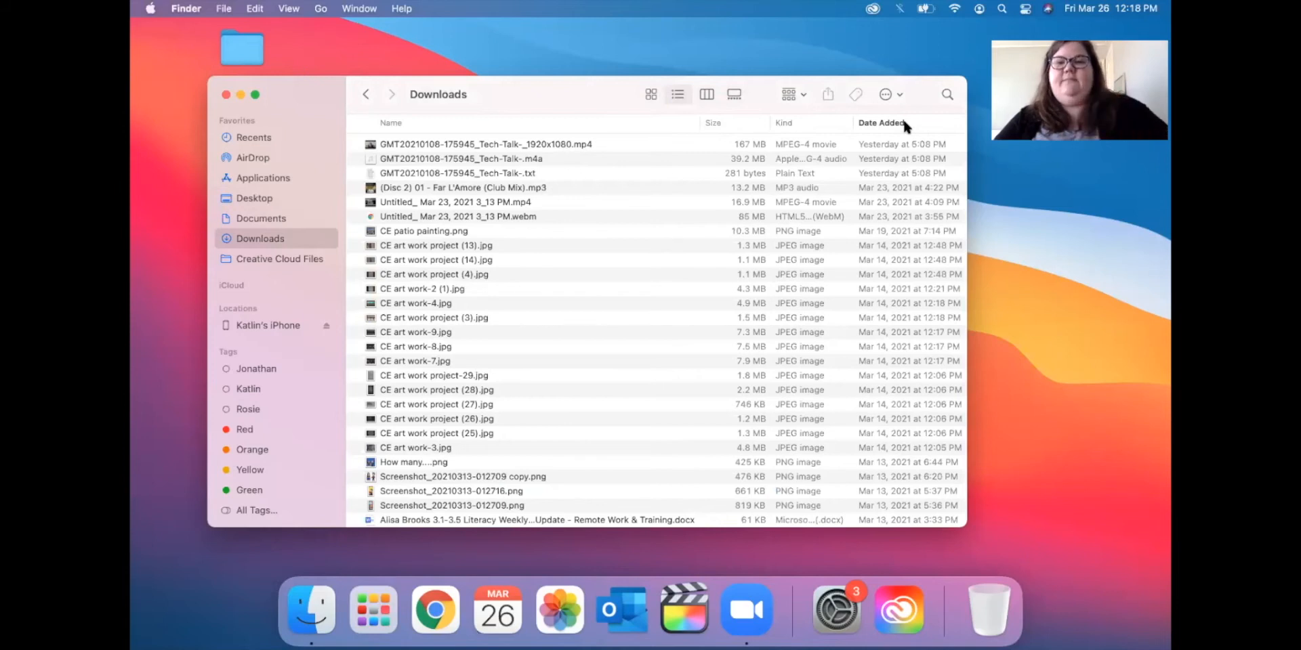
Narrow the Name column, sort by Date Added both ways, then sort by Kind.
left_click_drag(702, 125, 613, 129)
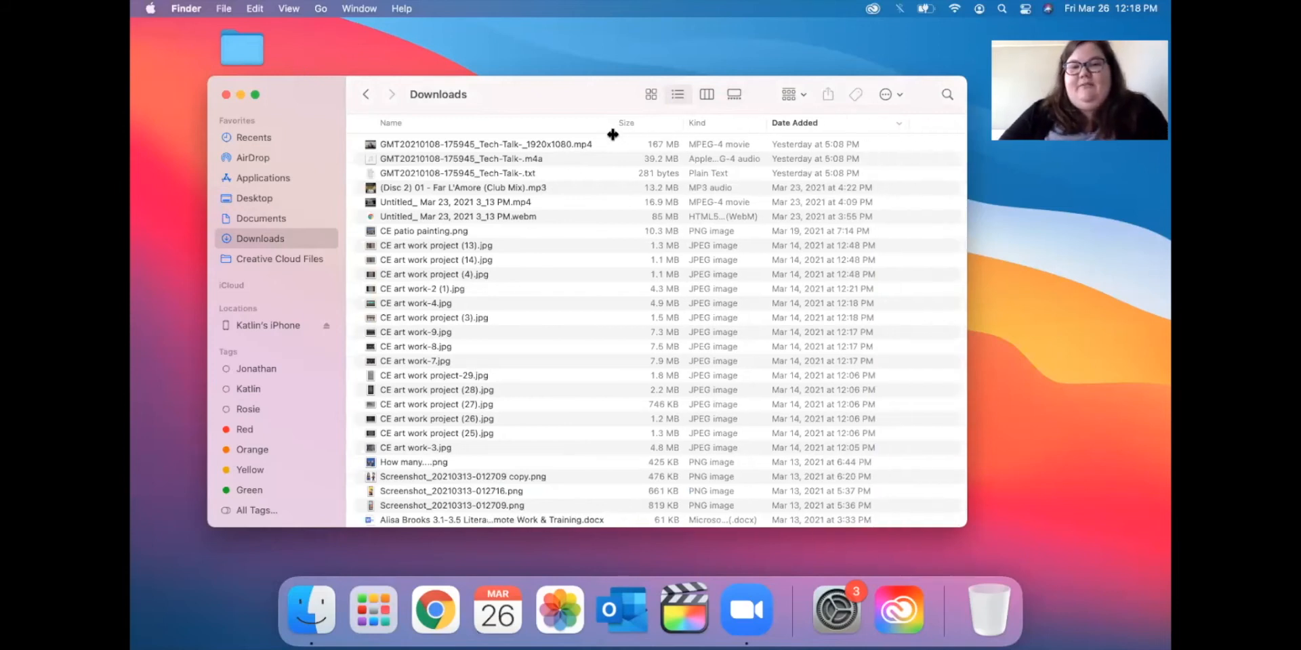
left_click(845, 120)
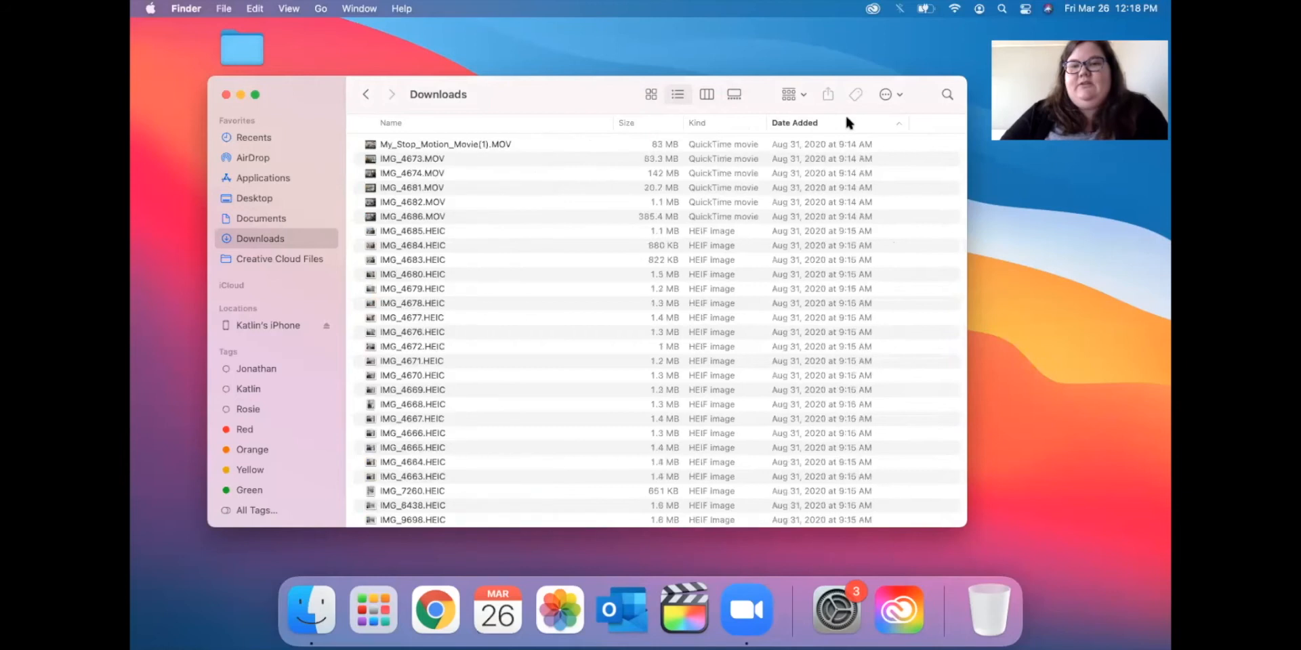
left_click(803, 124)
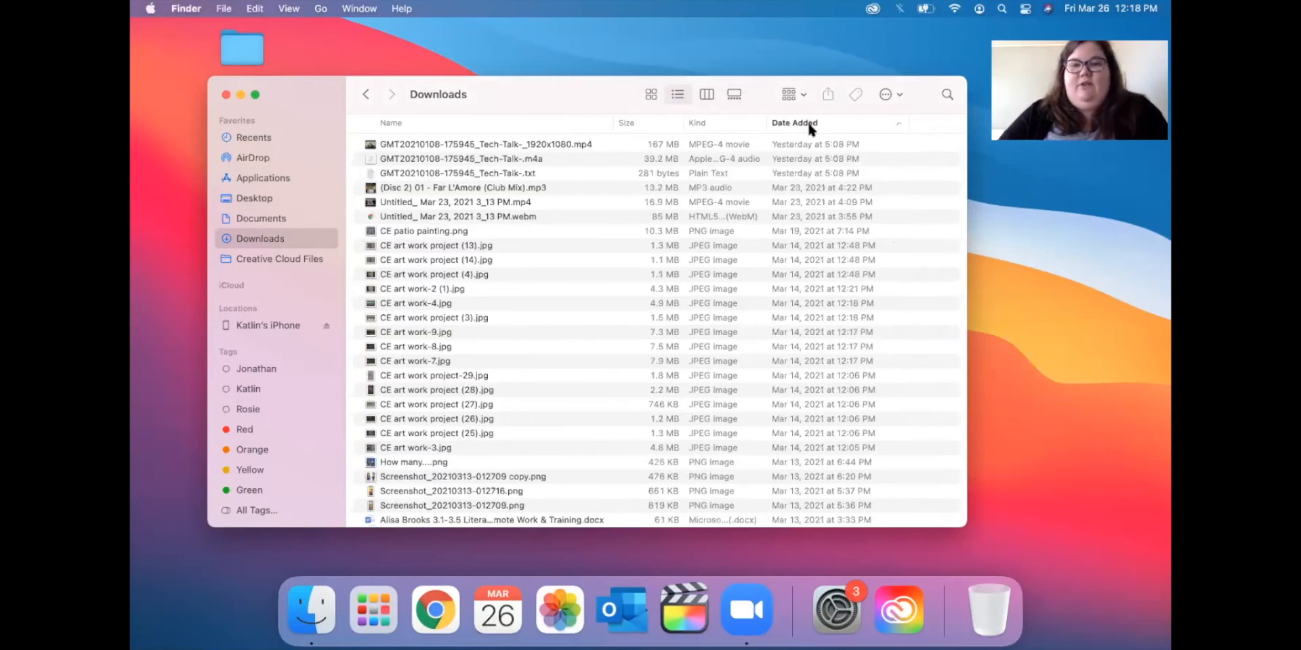
left_click(812, 126)
left_click(811, 126)
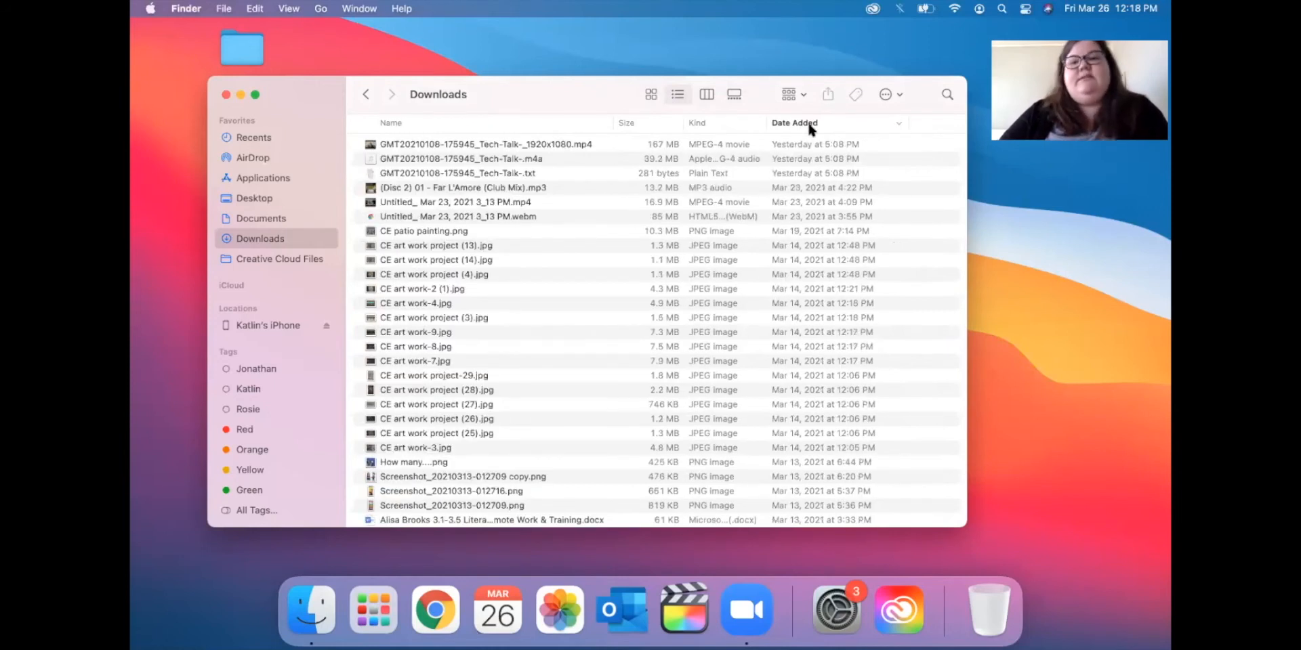
left_click(717, 121)
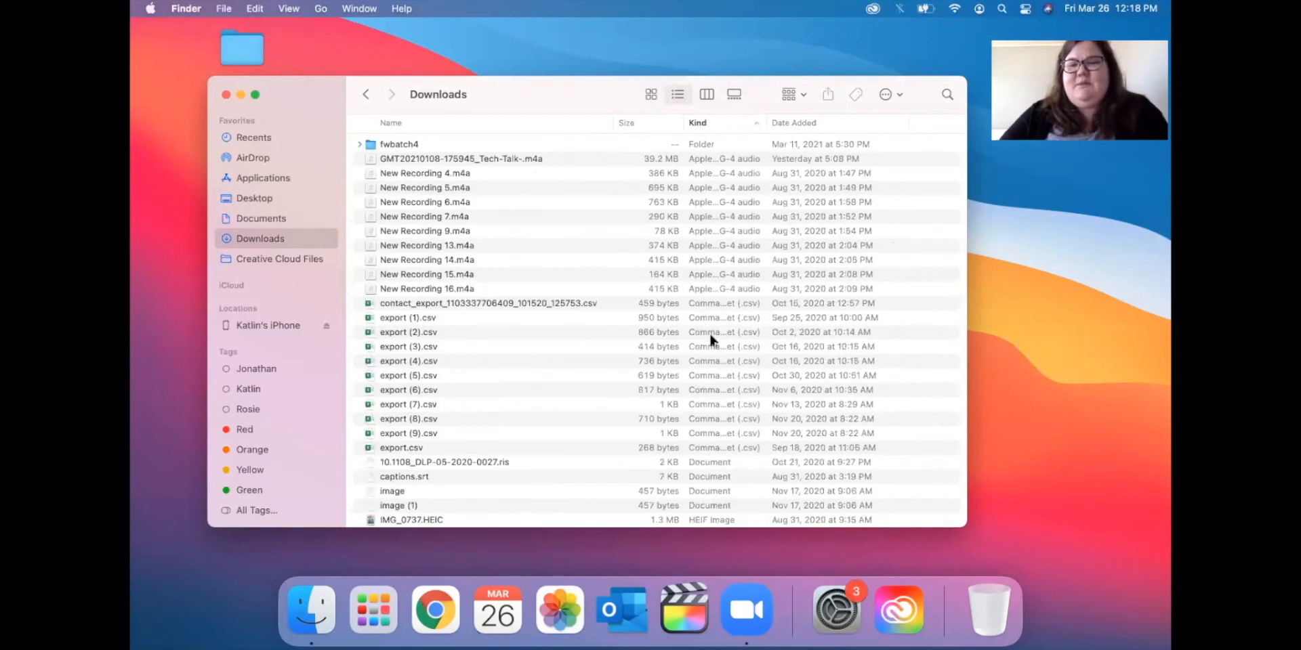
Scroll the Downloads list and sort it by Size, largest first.
scroll(723, 265, "down", 15)
scroll(724, 266, "down", 10)
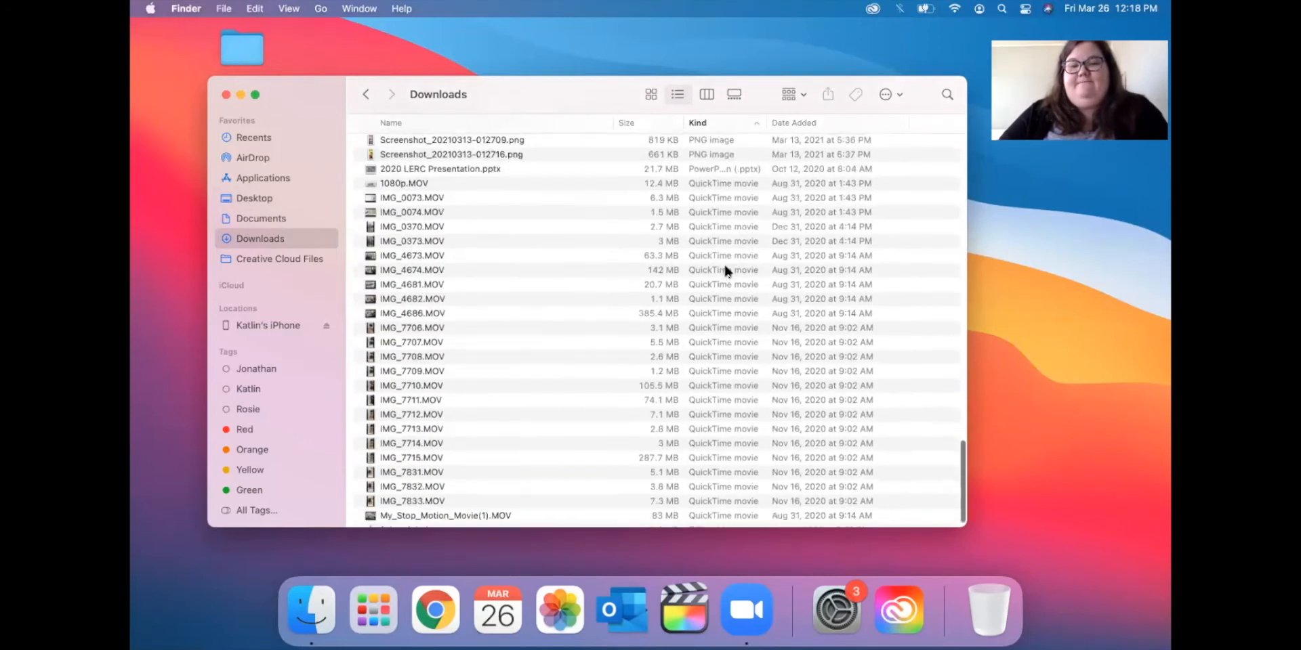
scroll(724, 266, "up", 20)
scroll(723, 267, "down", 15)
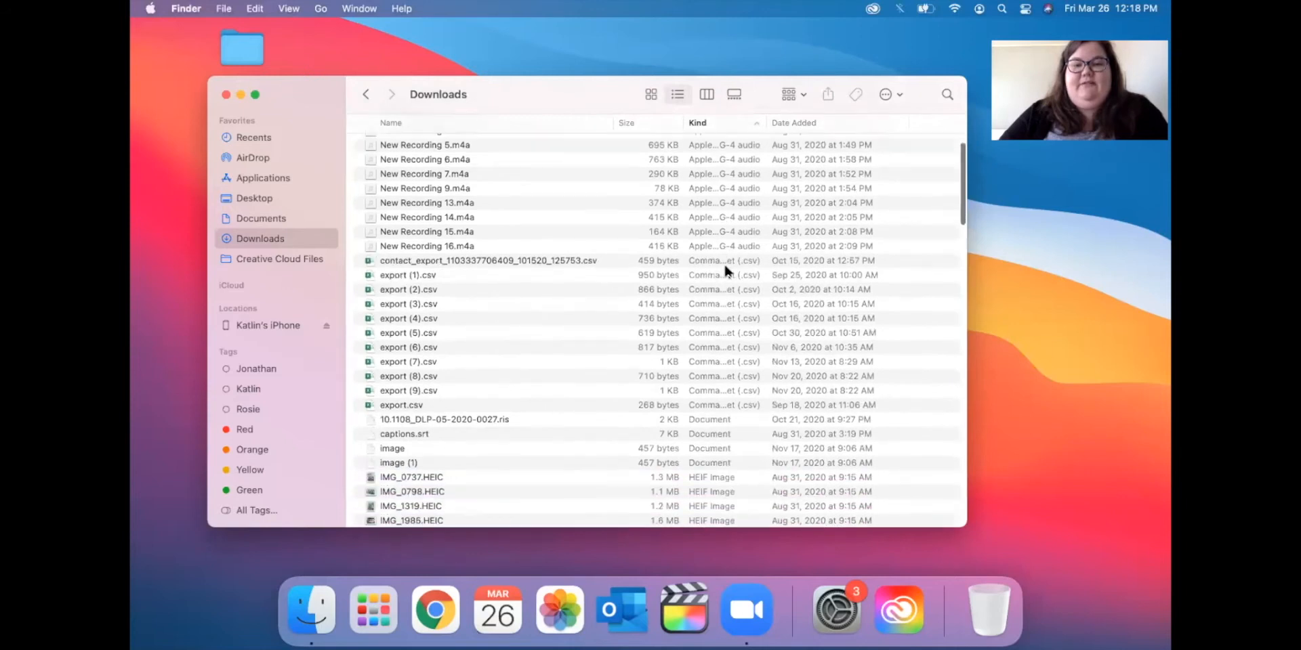
scroll(725, 269, "down", 5)
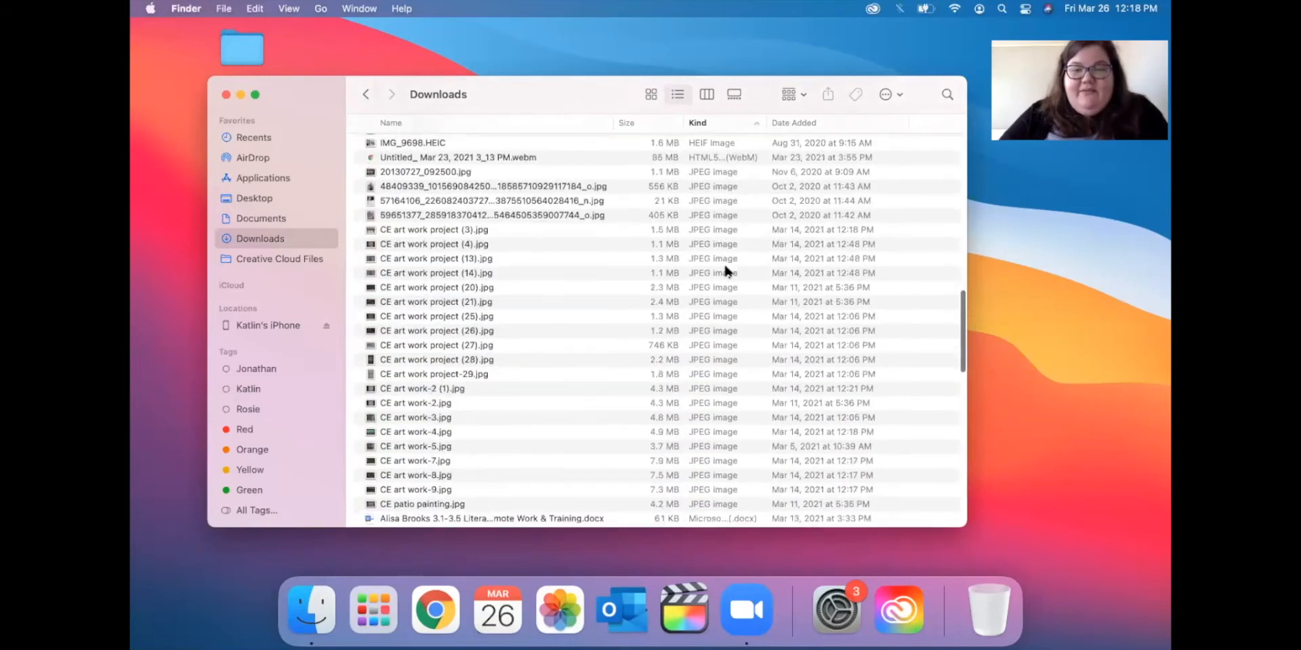
left_click(645, 122)
scroll(630, 186, "up", 15)
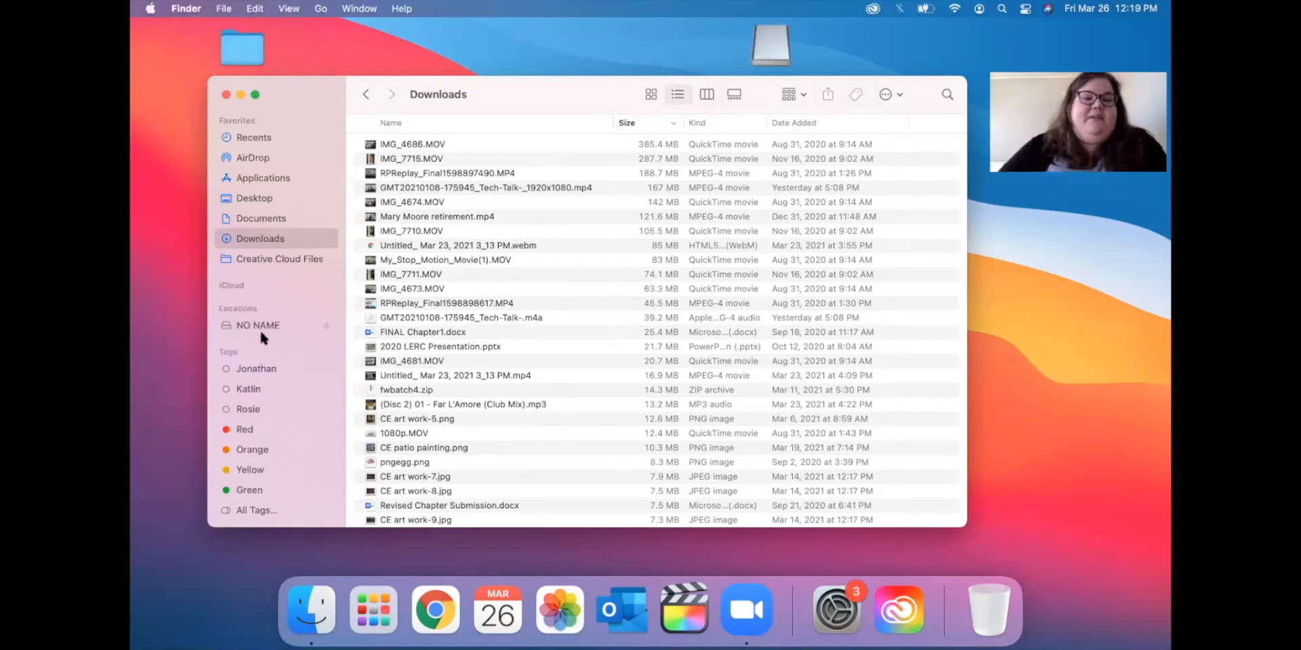
Open NO NAME from the sidebar and expand, then collapse, its folder.
left_click(262, 324)
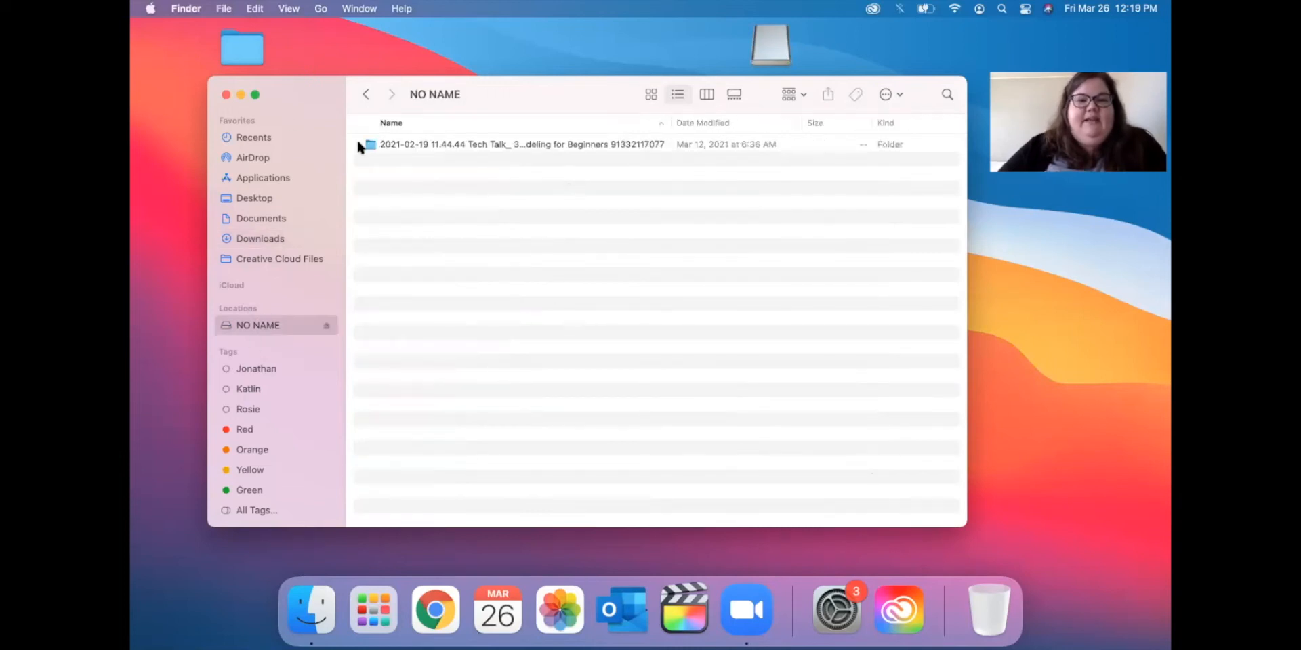
left_click(359, 144)
left_click(360, 143)
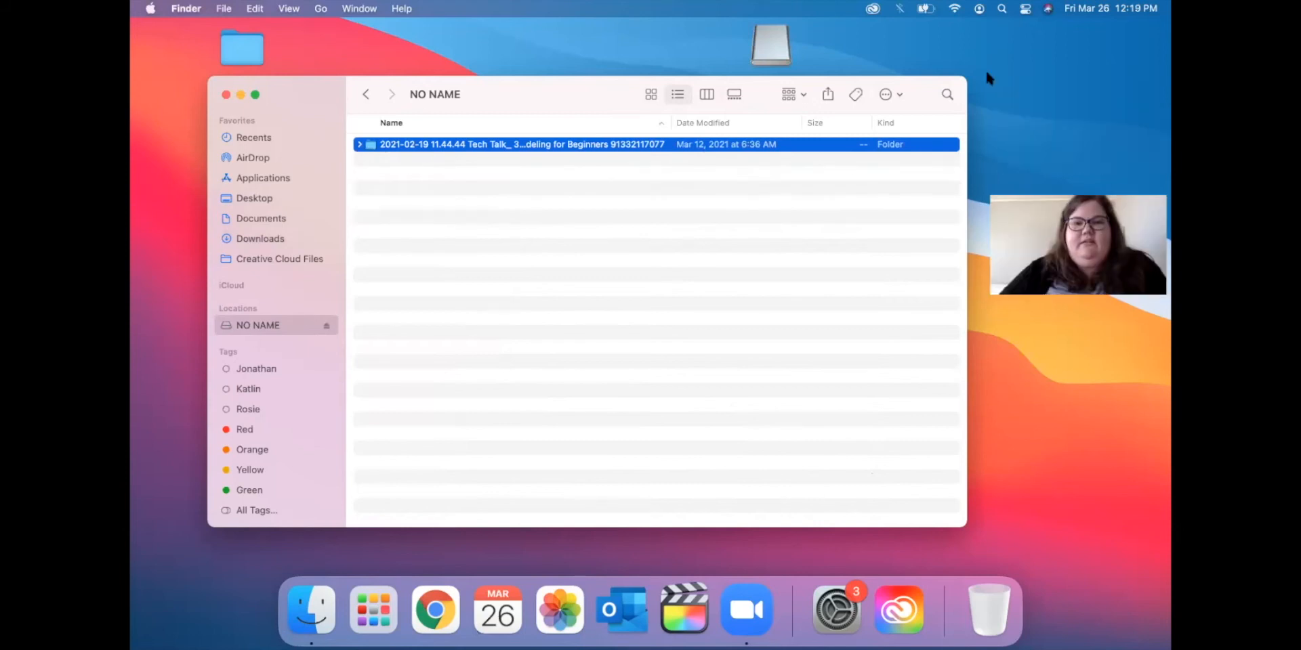
Minimize the Finder window, open NO NAME from its desktop icon, and close it.
left_click(241, 95)
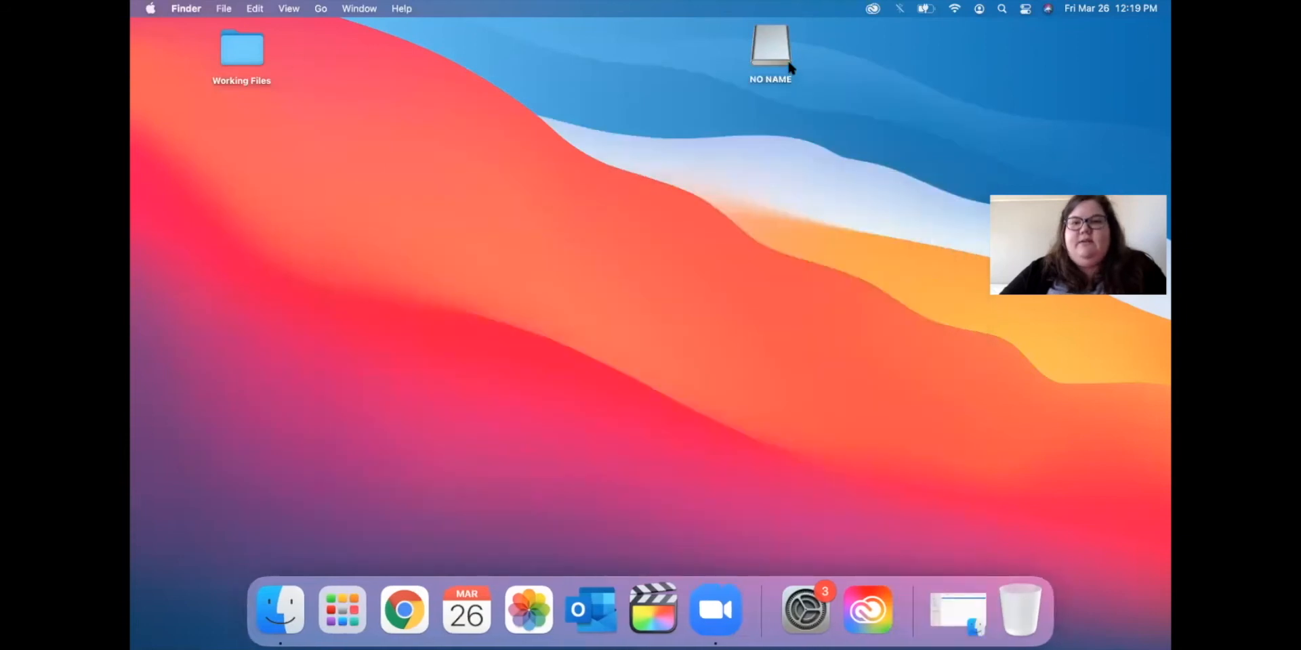
double_click(789, 64)
left_click(226, 95)
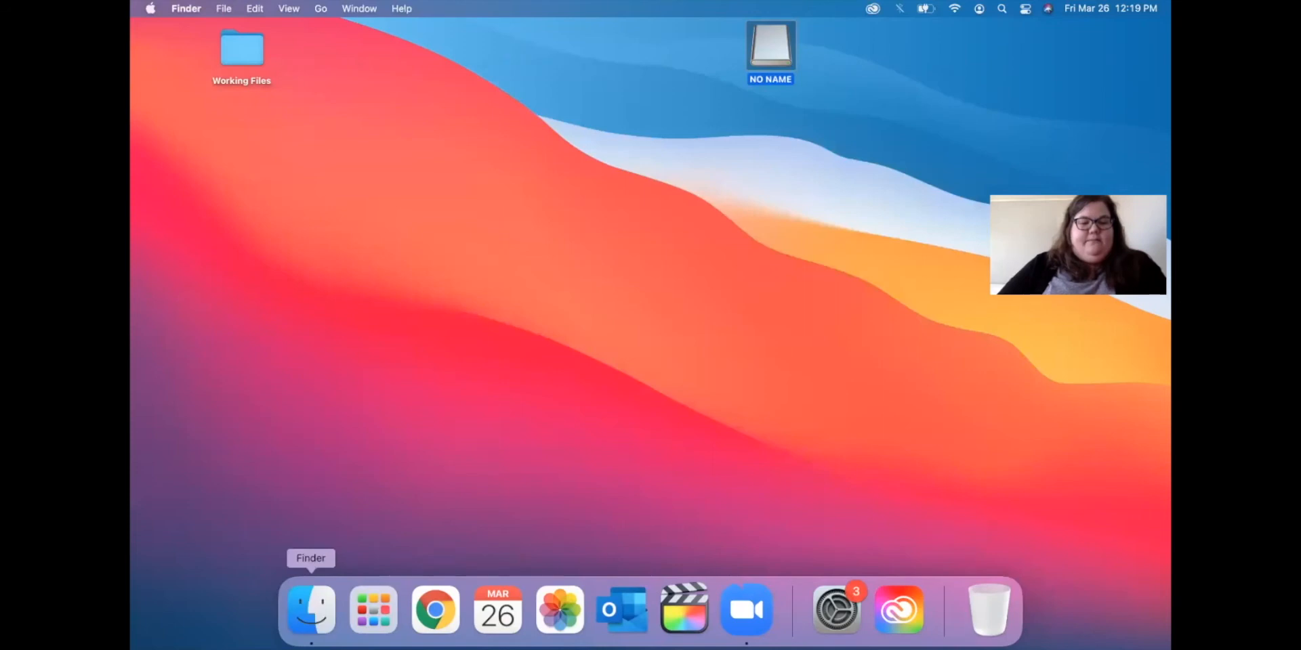
From a new Finder window, open NO NAME's sidebar menu, dismiss it, then eject the drive.
left_click(311, 610)
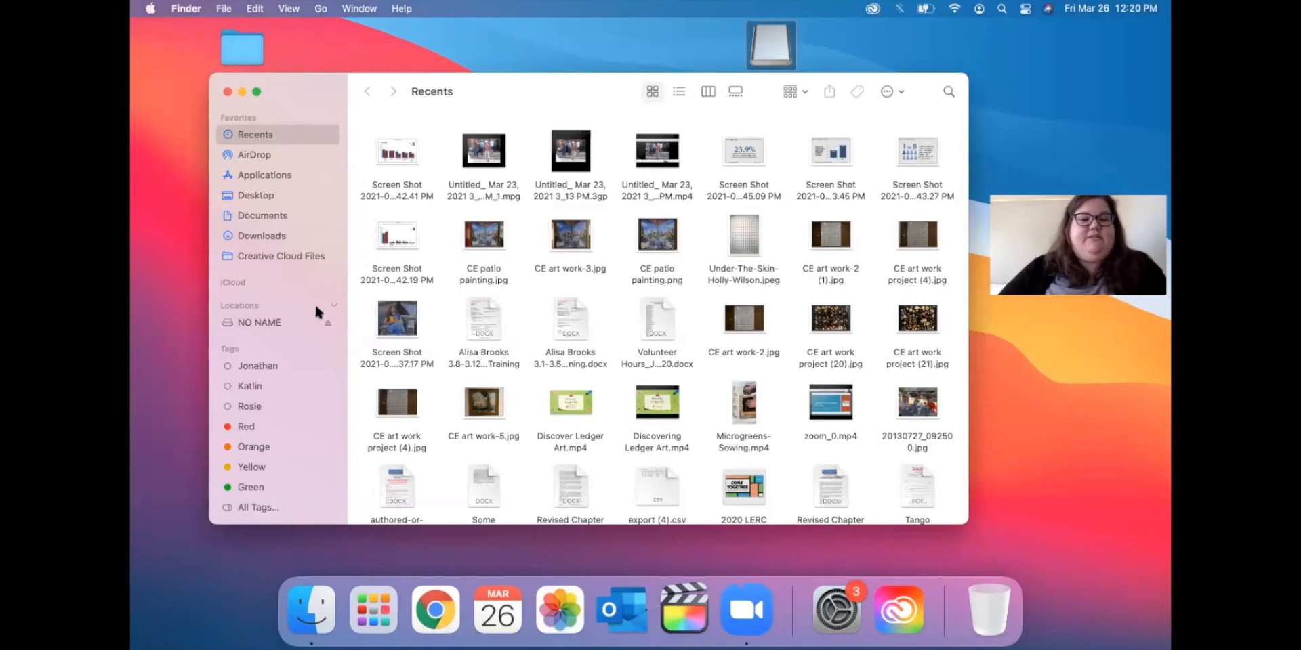
right_click(262, 326)
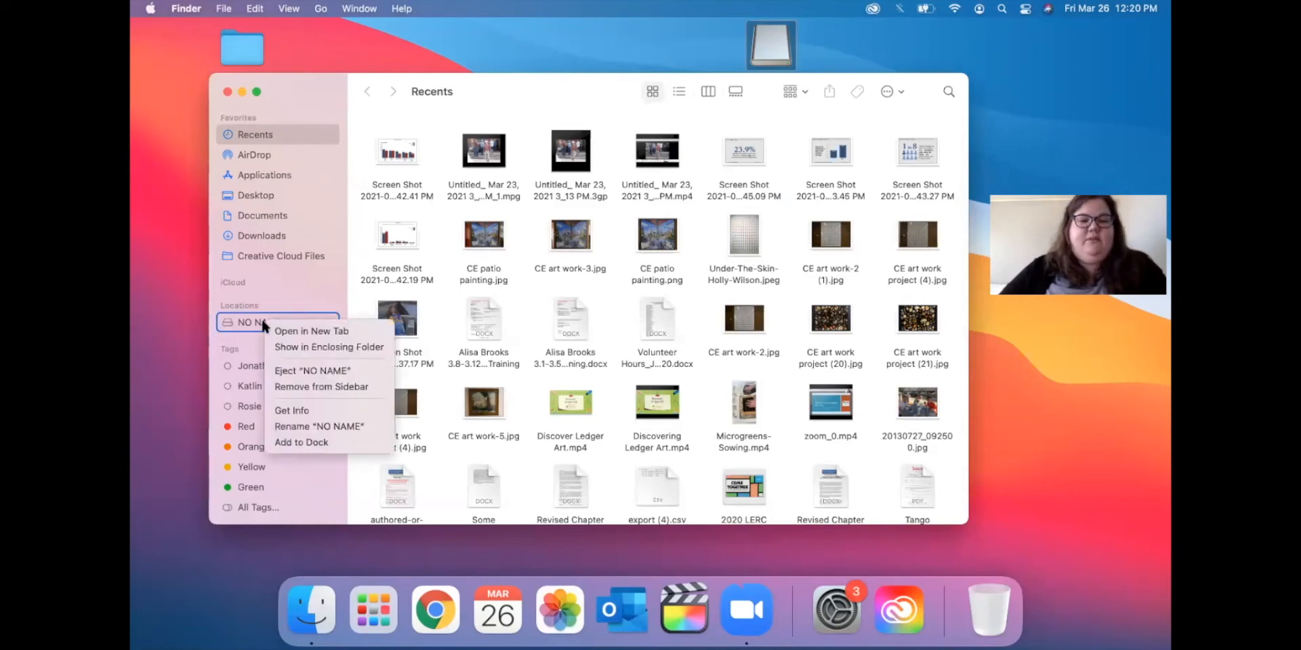
left_click(192, 323)
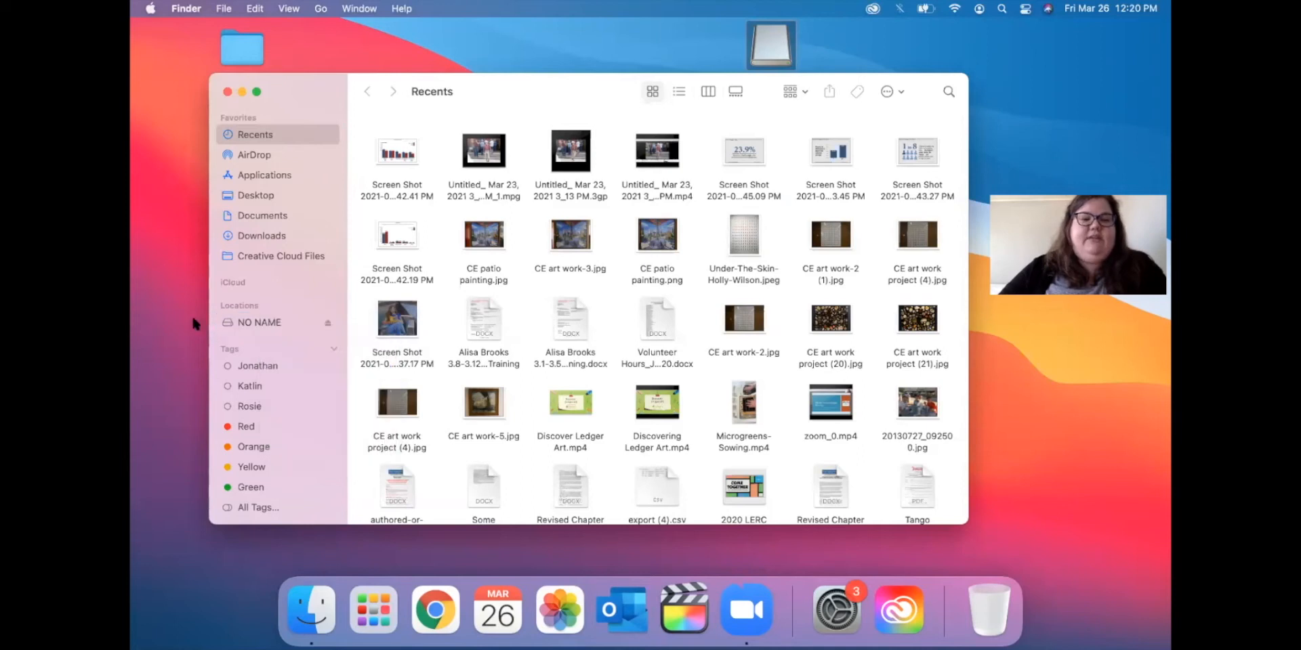
left_click(328, 324)
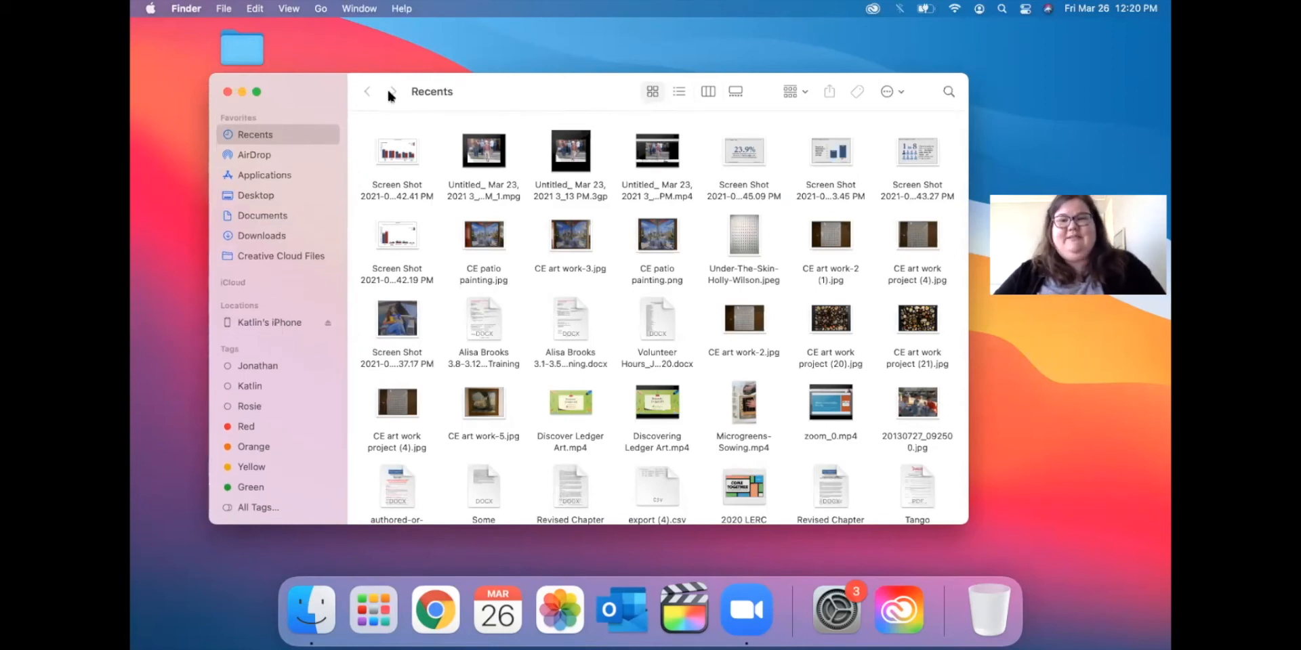
Peek at the Group By options, search Recents for 'screen', and close the window.
left_click(793, 93)
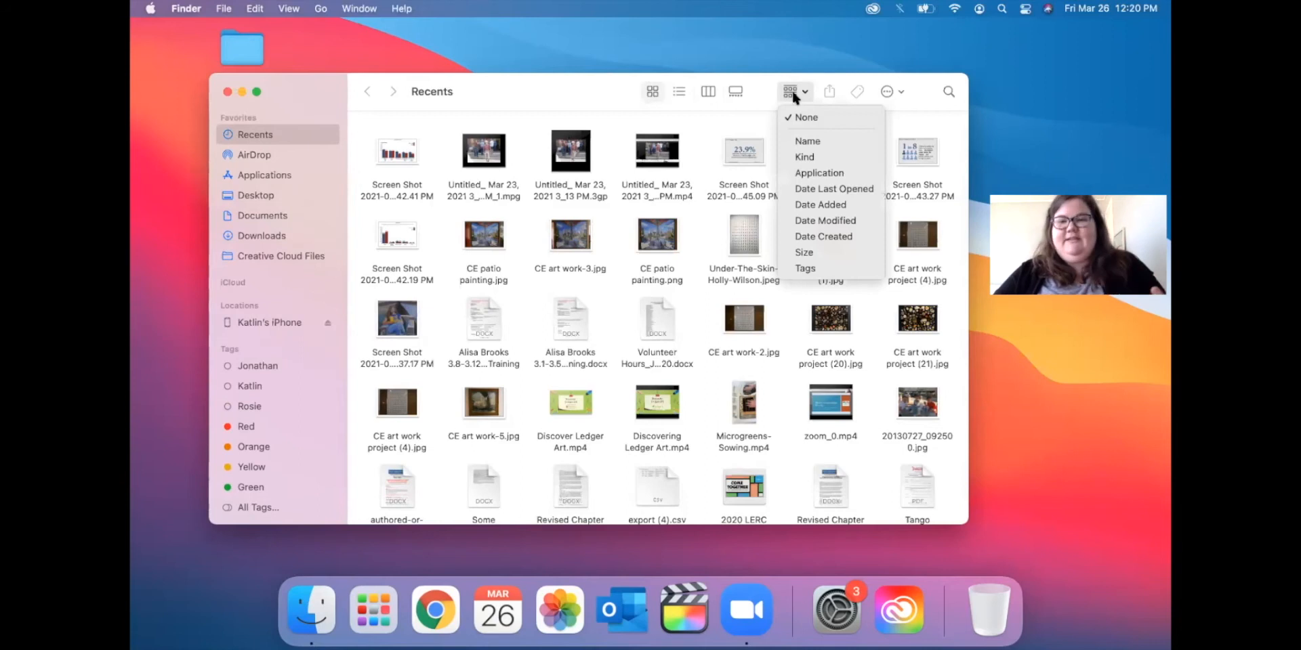
left_click(794, 95)
left_click(948, 90)
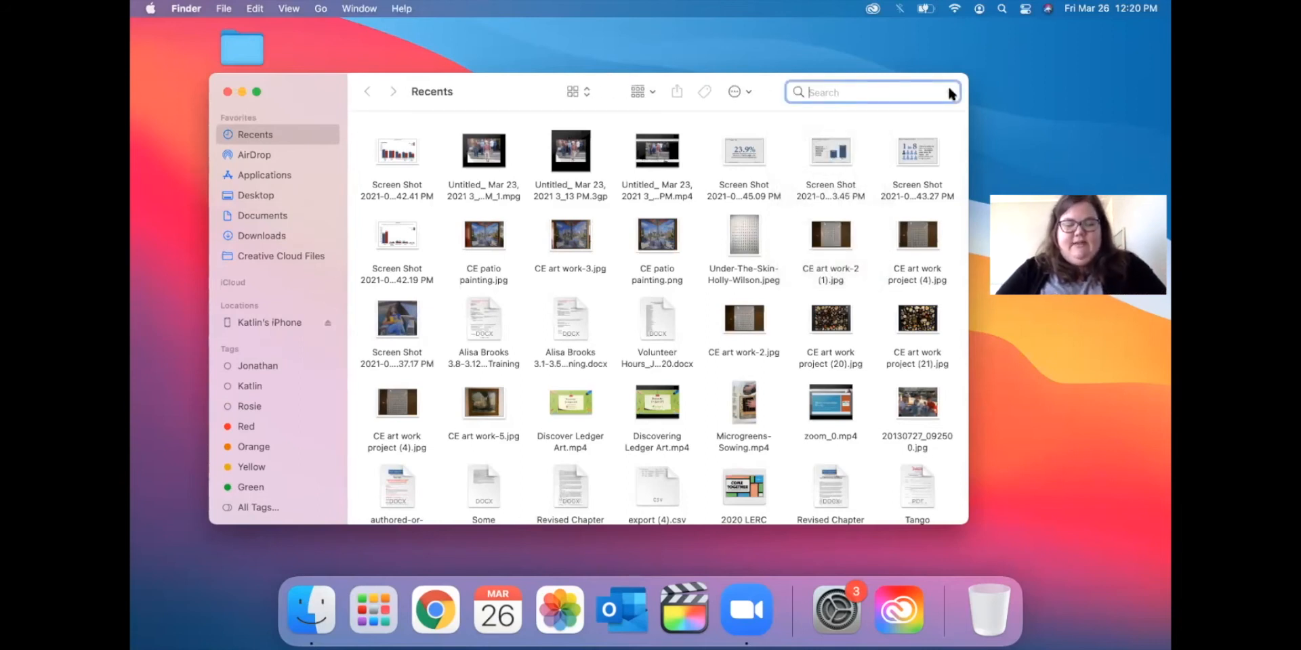
type("screen")
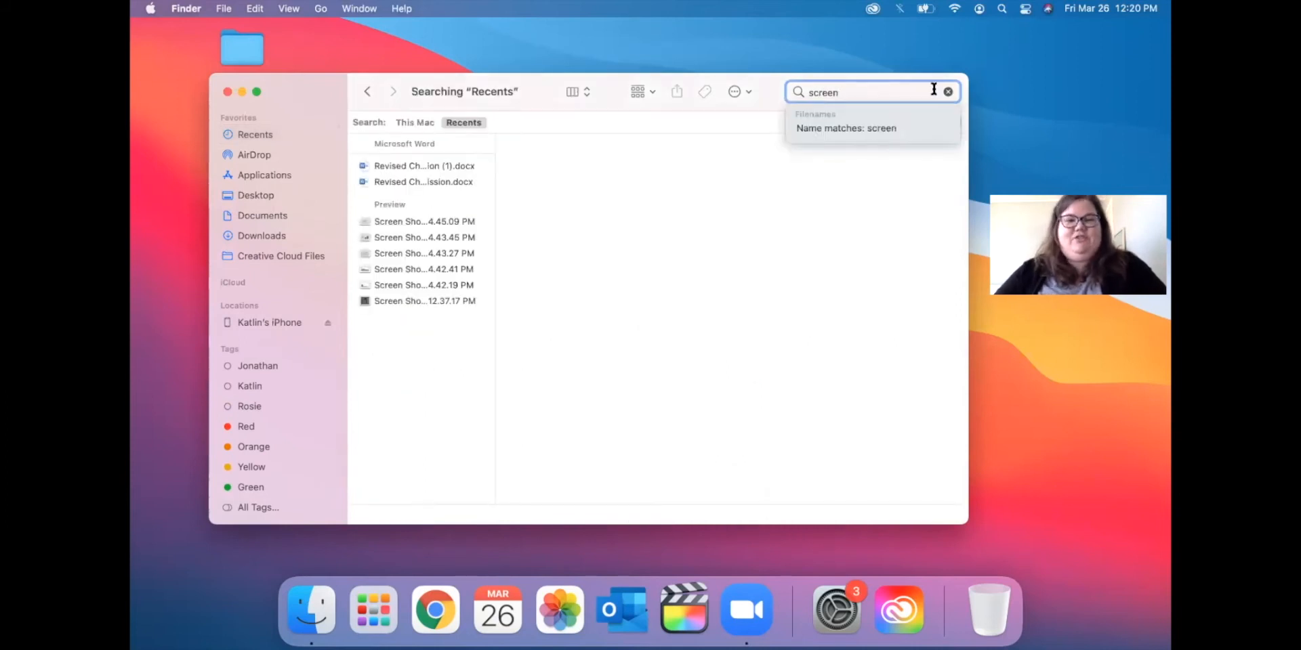
left_click(226, 92)
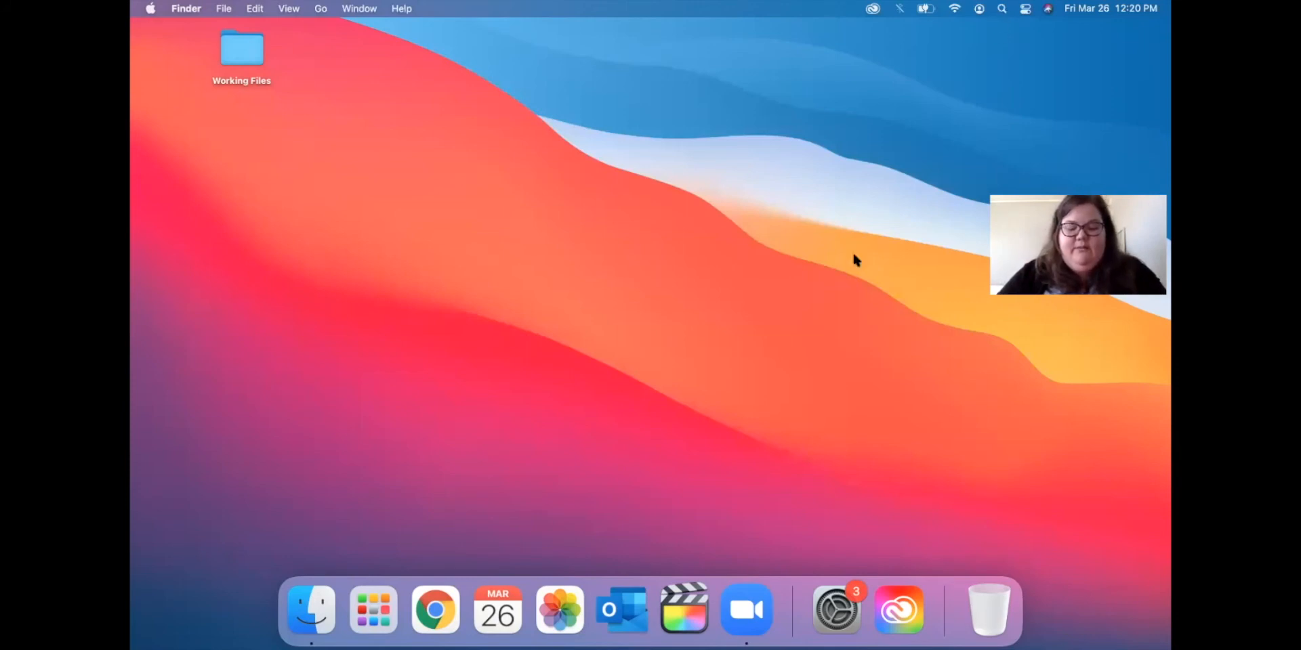
Search Spotlight for 'screen' and arrow through the definition and screenshot image results.
key("super+space")
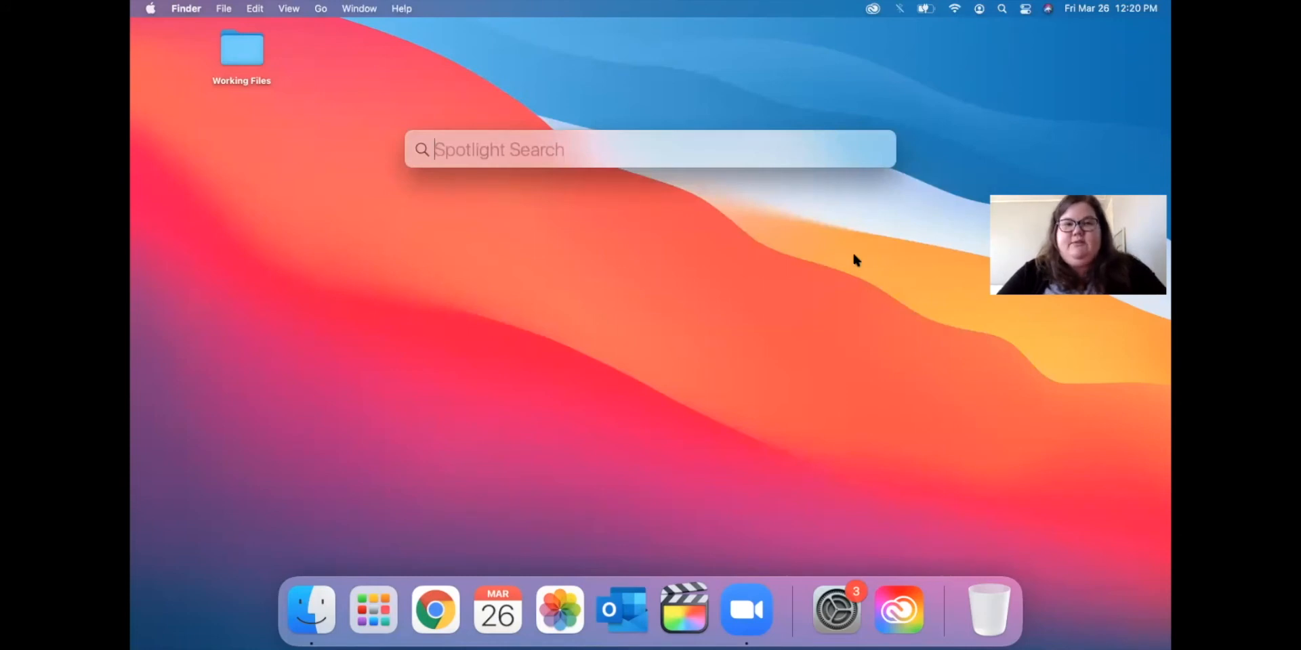
type("screen")
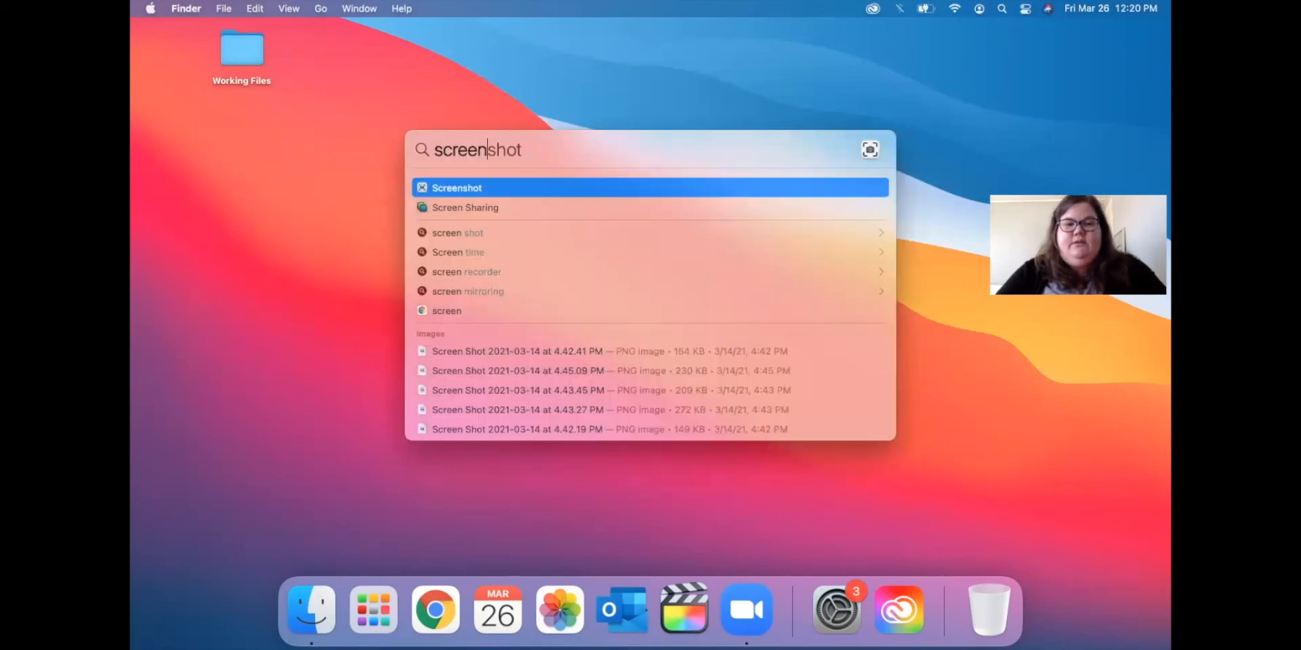
key("Down")
key("Down")
key("Down")
key("Down")
key("Down")
key("Down")
key("Down")
key("Down")
key("Down")
key("Down")
key("Down")
key("Down")
key("Down")
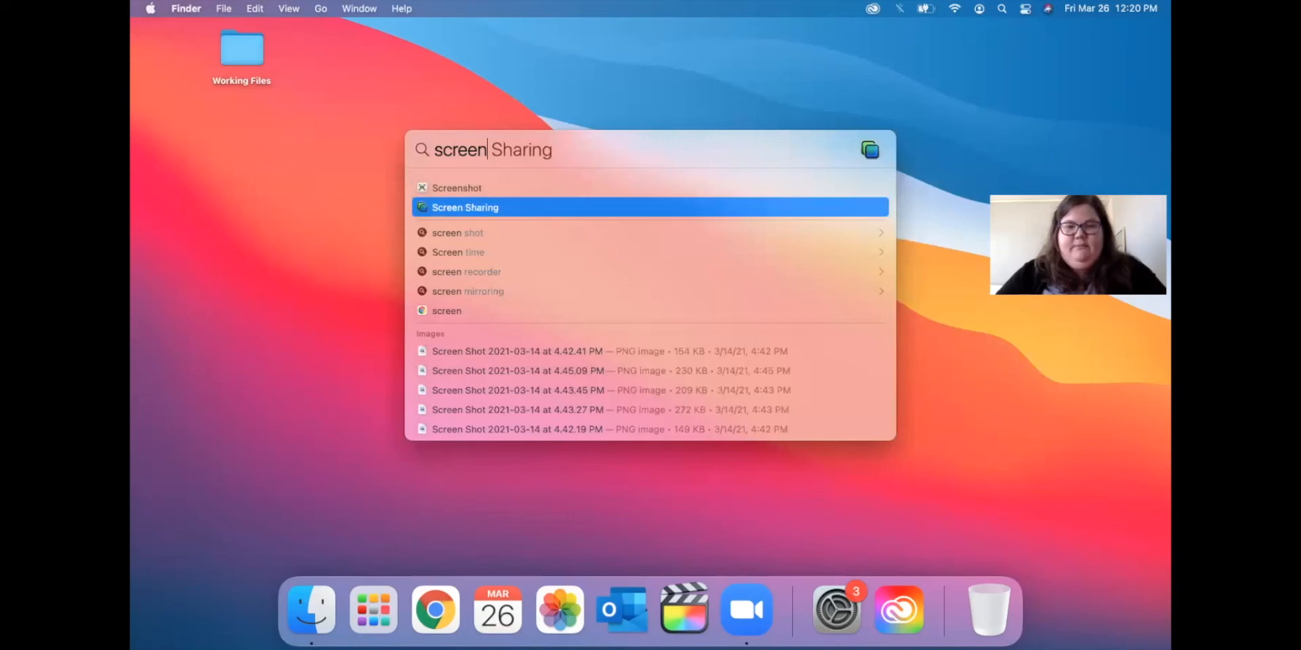
key("Down")
key("Down")
key("Down")
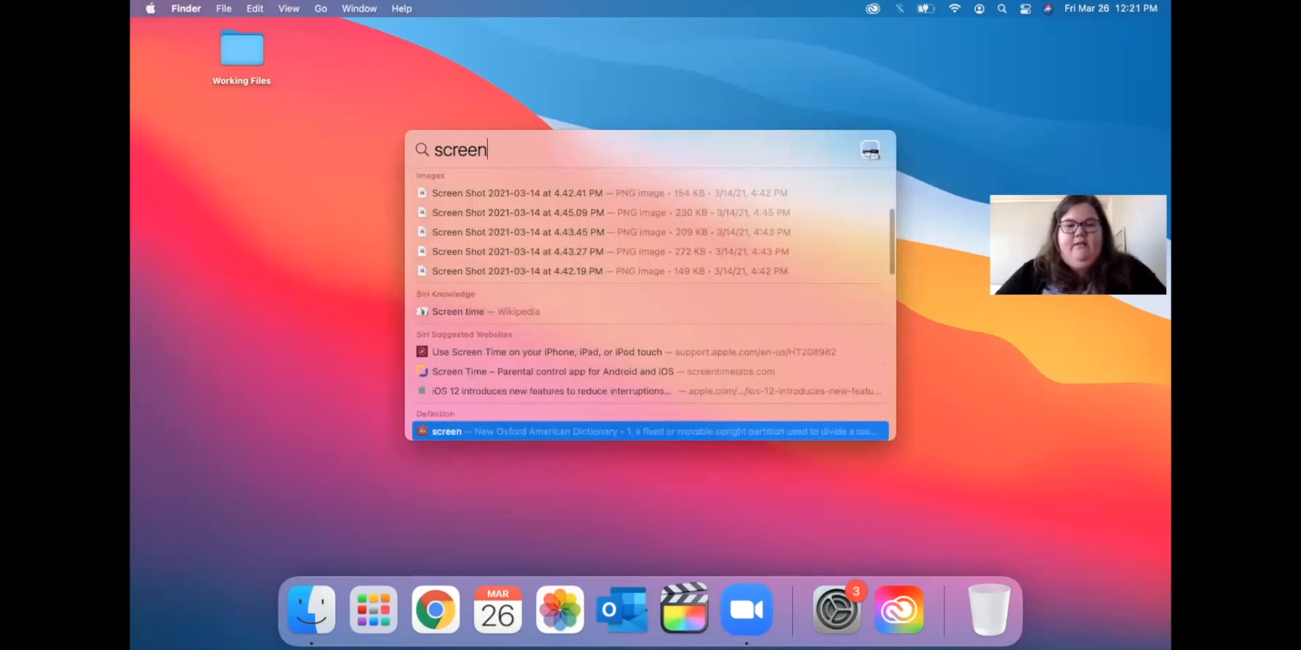
key("Up")
key("Up")
key("Up")
key("Up")
key("Up")
key("Up")
key("Up")
key("Up")
key("Up")
key("Up")
key("Up")
key("Down")
key("Down")
key("Down")
Close Spotlight, then browse the Apple menu and dismiss it.
left_click(344, 235)
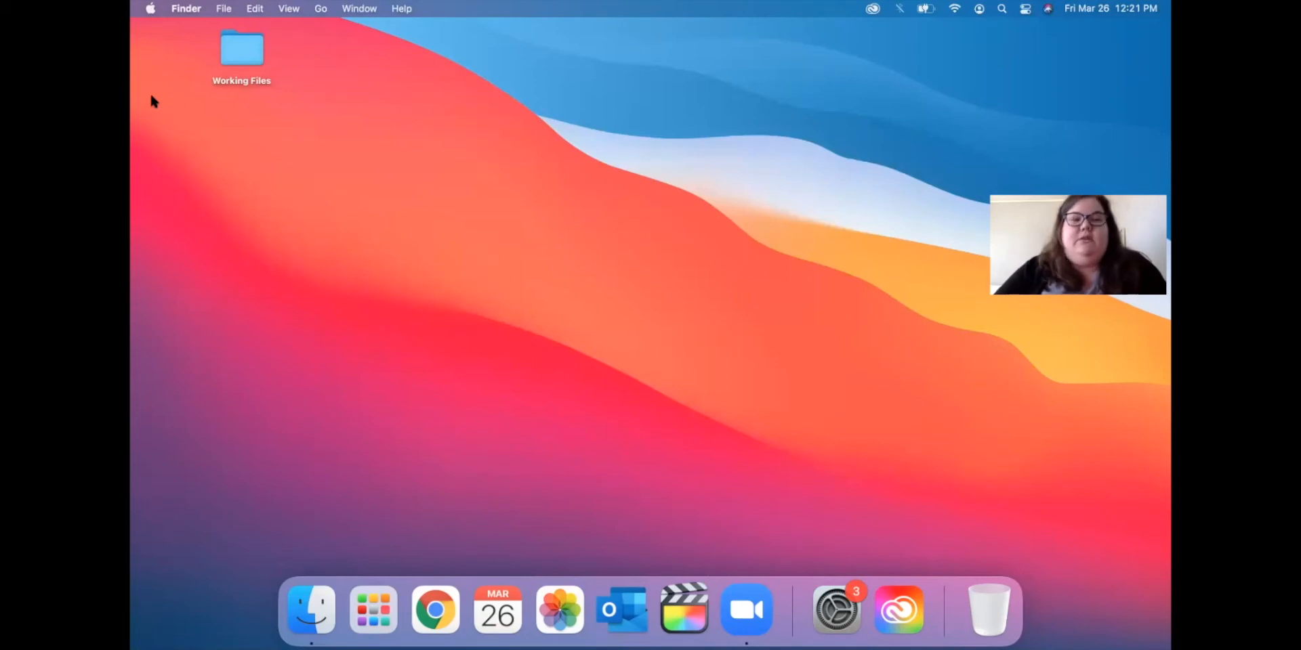
left_click(150, 8)
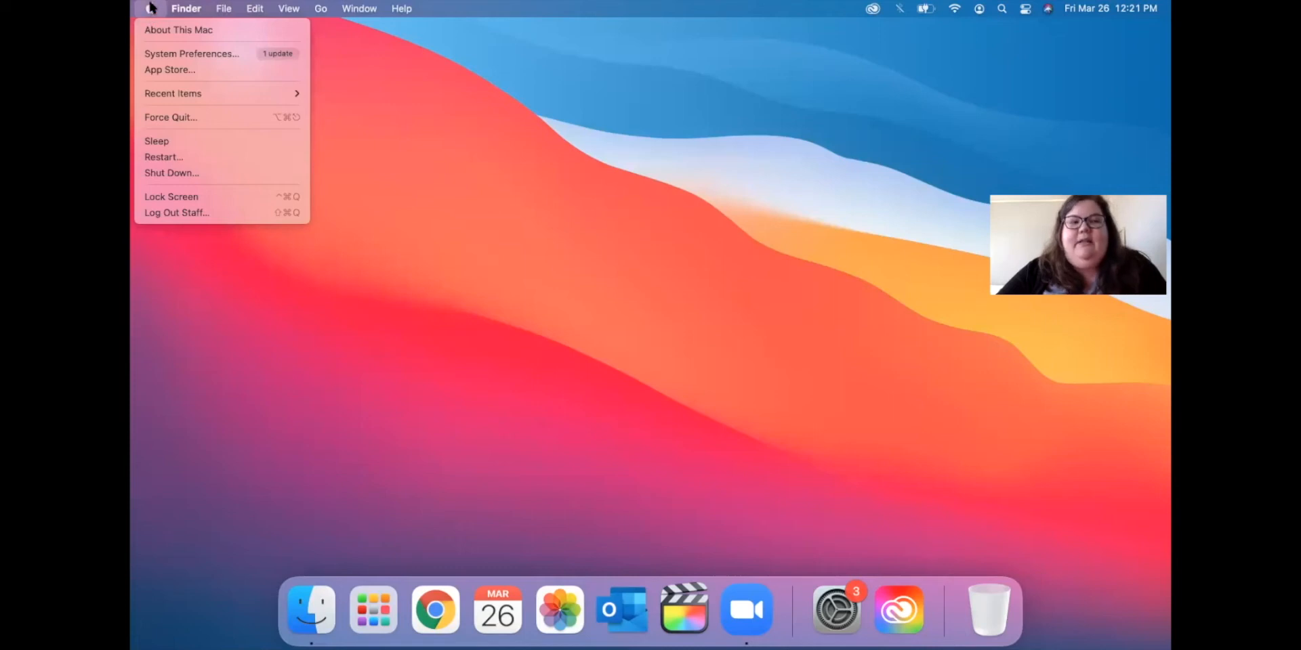
left_click(519, 326)
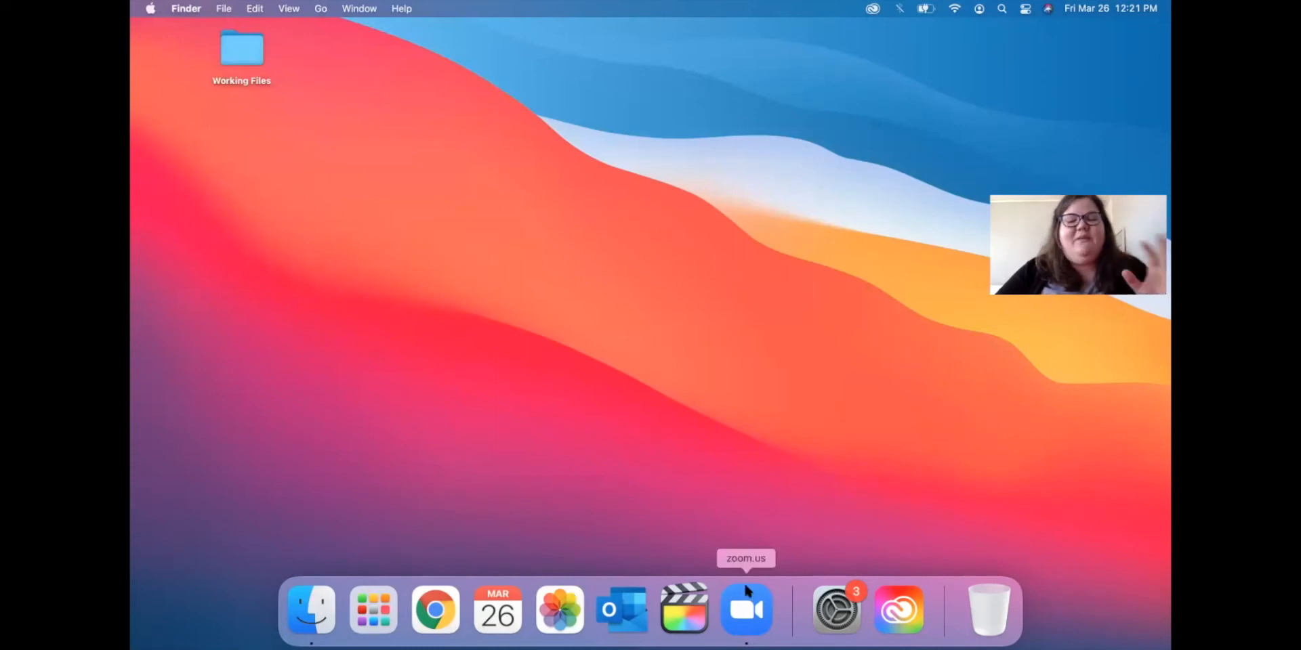
Bring Zoom to the front and browse its menu bar menus.
left_click(745, 605)
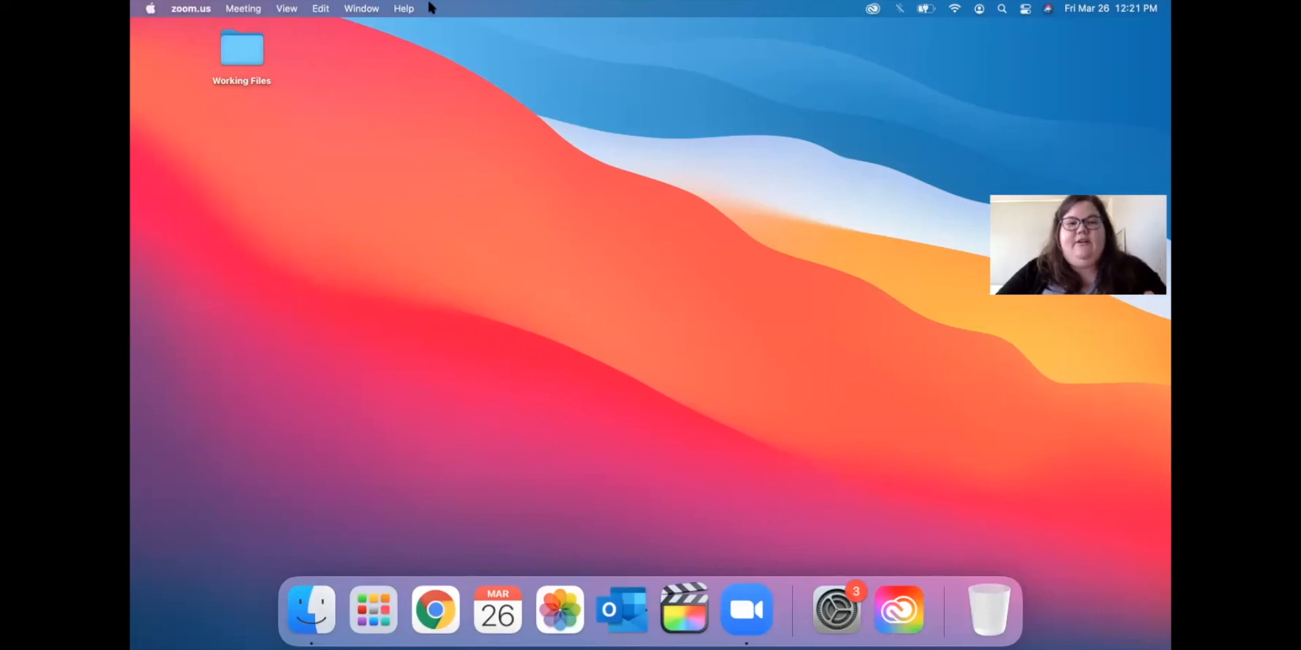
left_click(360, 8)
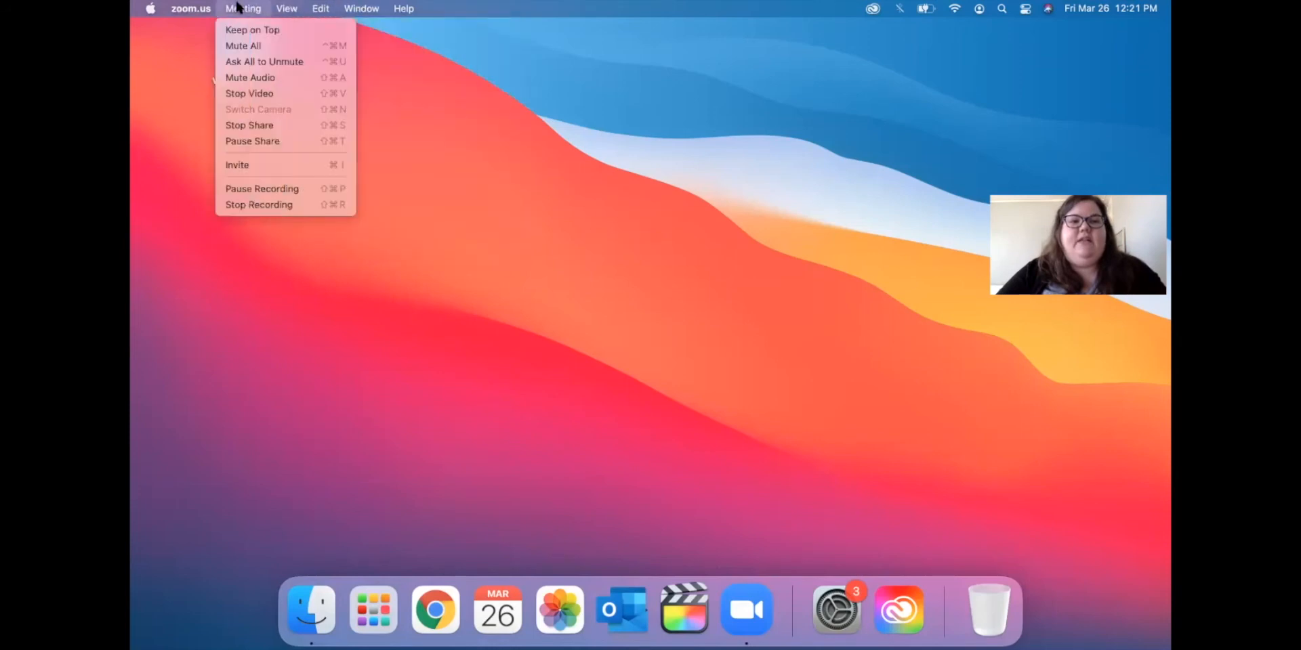
mouse_move(149, 7)
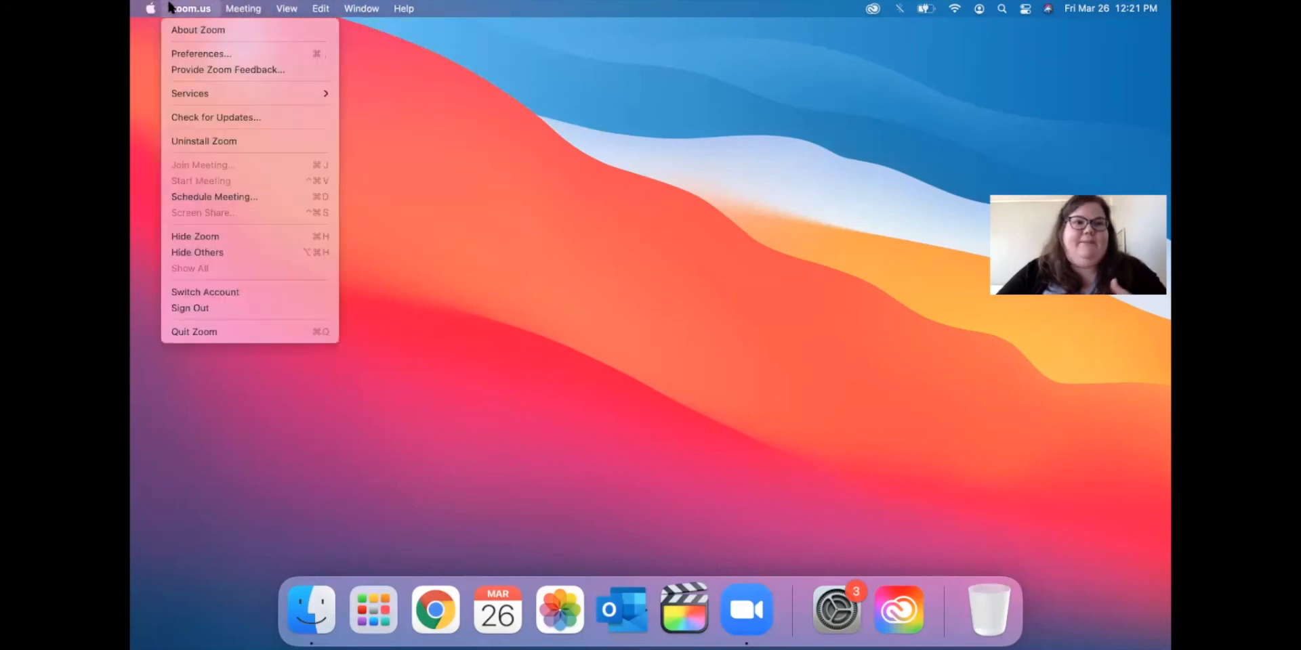
mouse_move(293, 7)
left_click(602, 5)
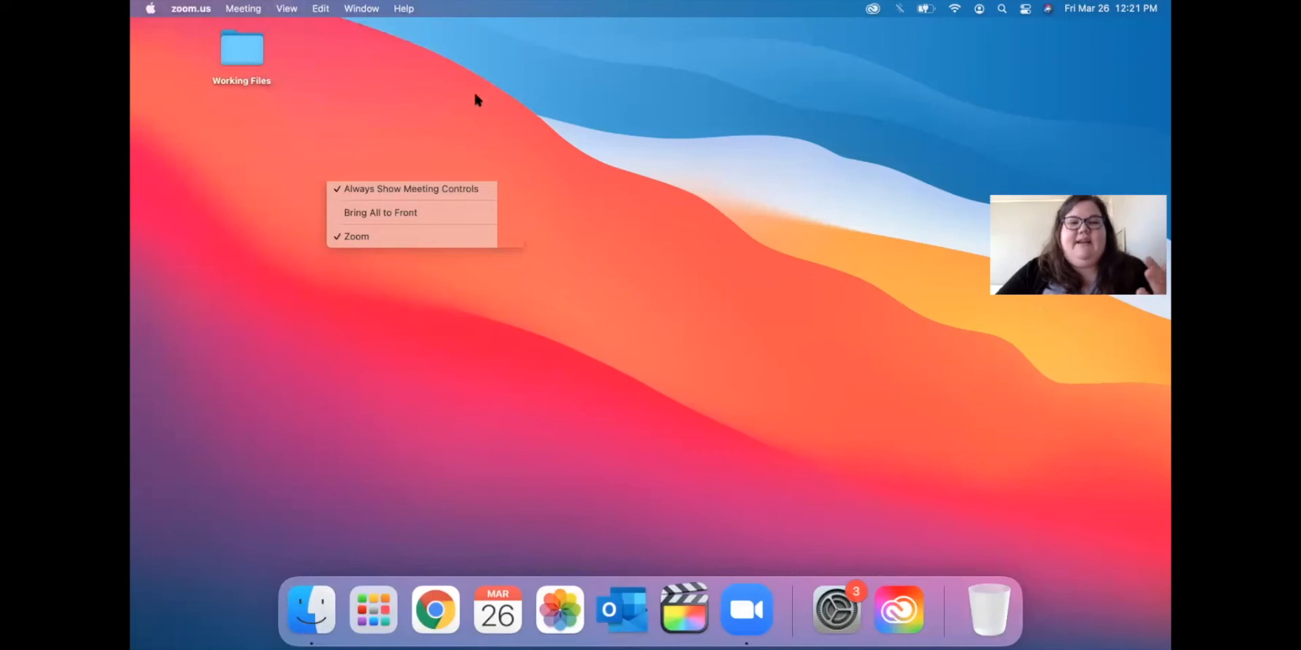
Switch from Finder to Zoom and back to Finder, then open the Apple menu.
left_click(196, 227)
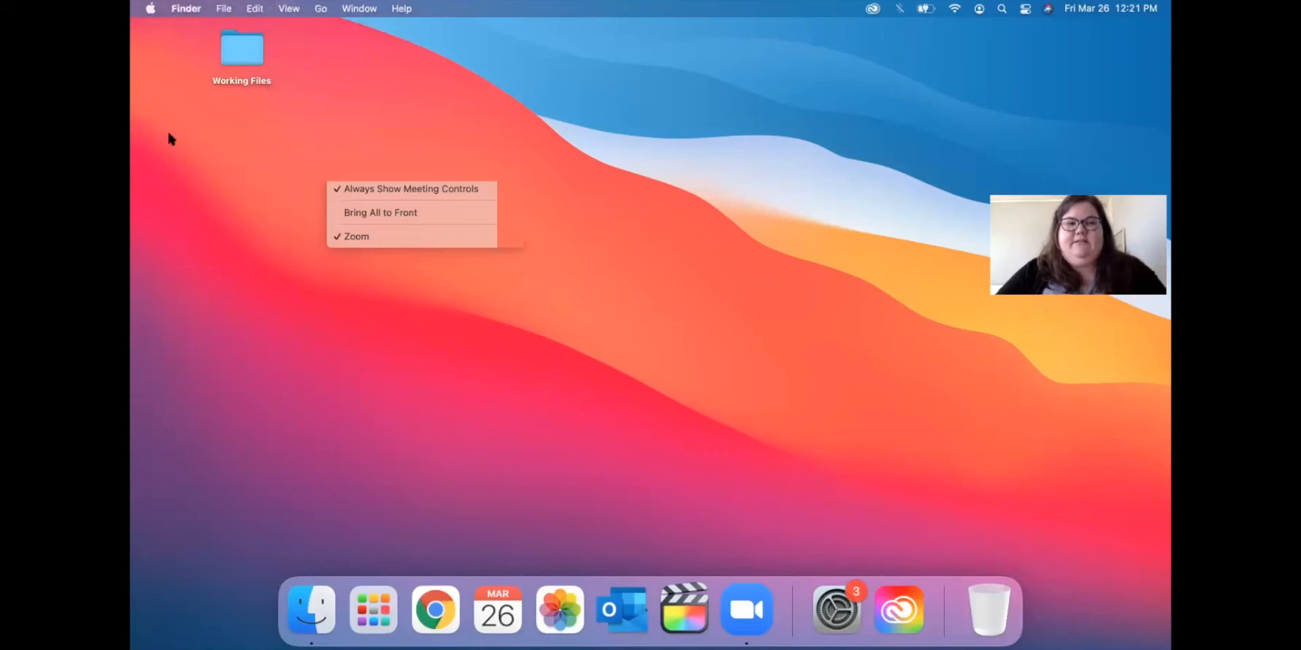
left_click(381, 78)
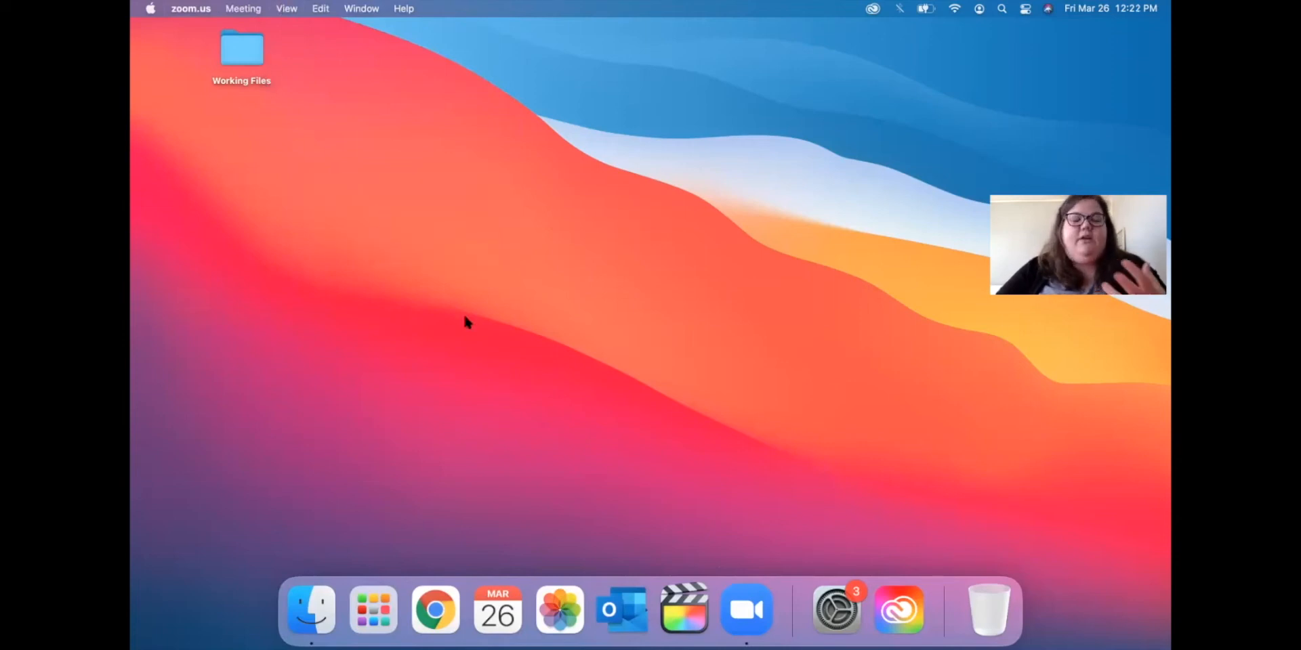
left_click(502, 236)
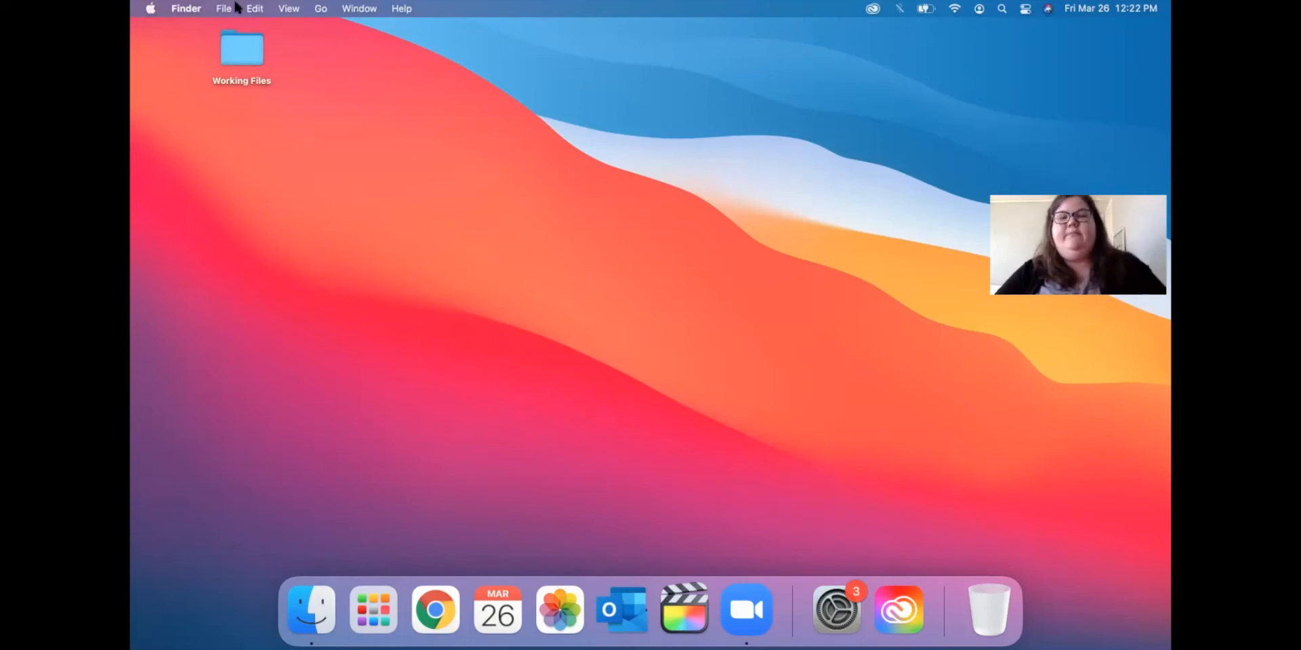
left_click(149, 8)
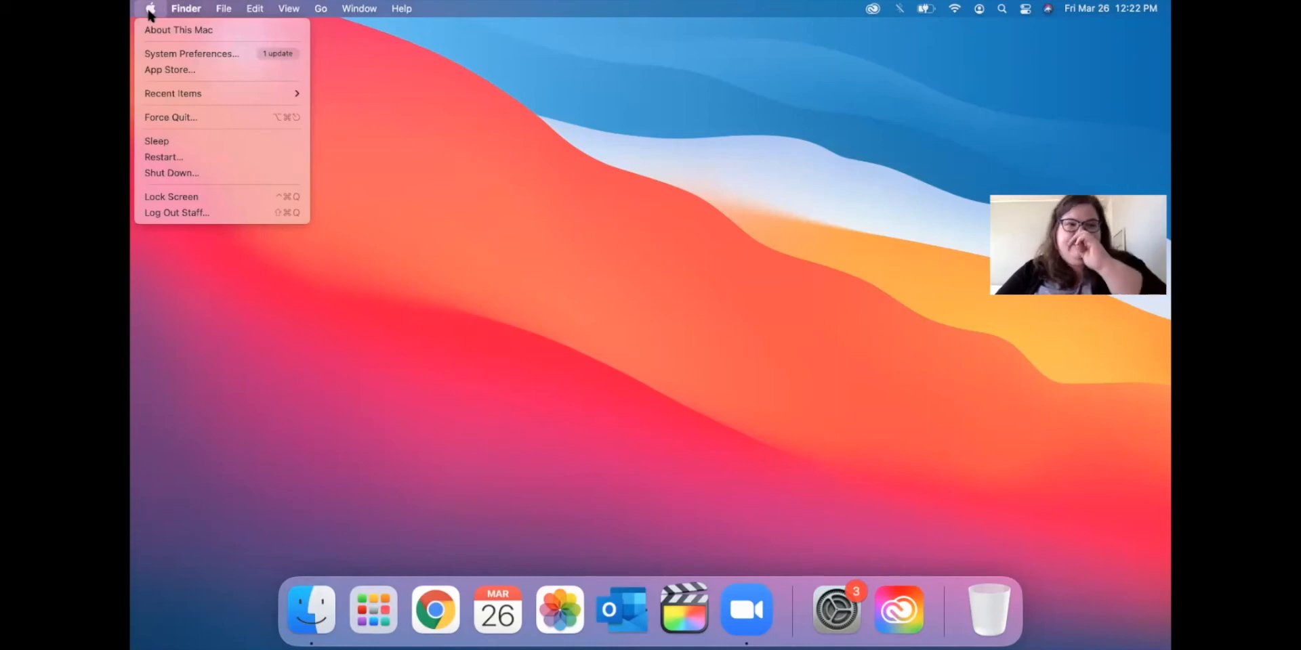
Open System Preferences and drag its window to the centre of the screen.
left_click(173, 55)
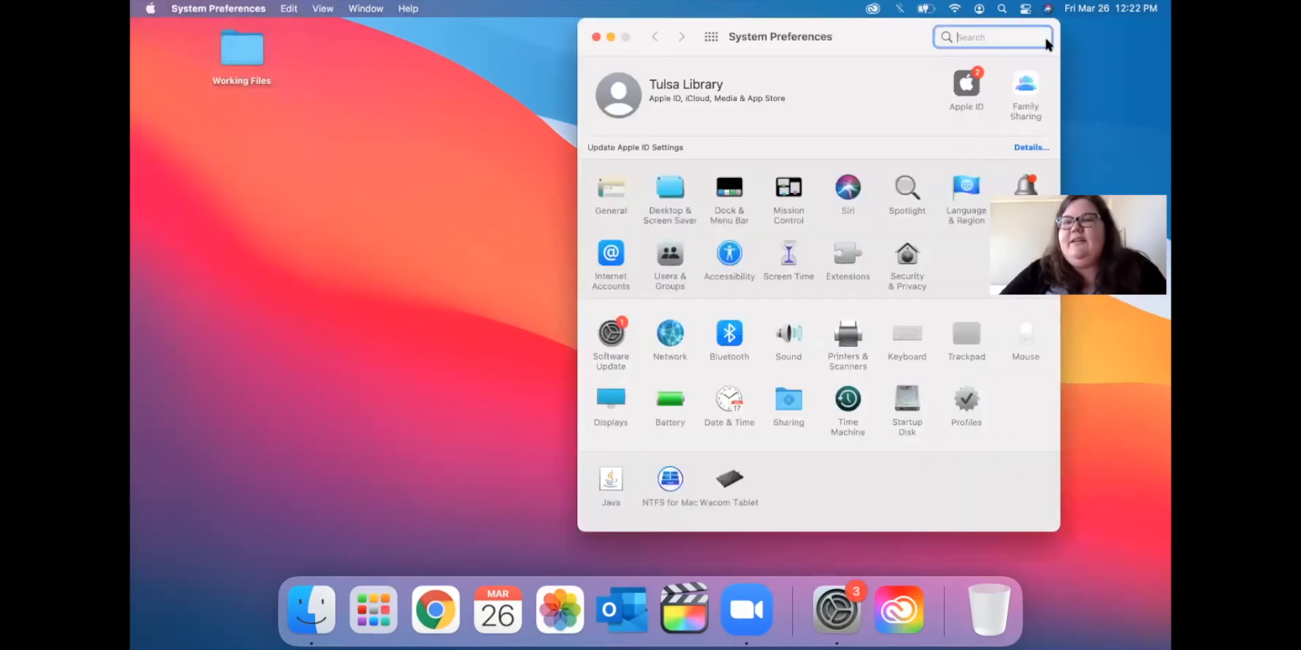
left_click_drag(1044, 26, 894, 73)
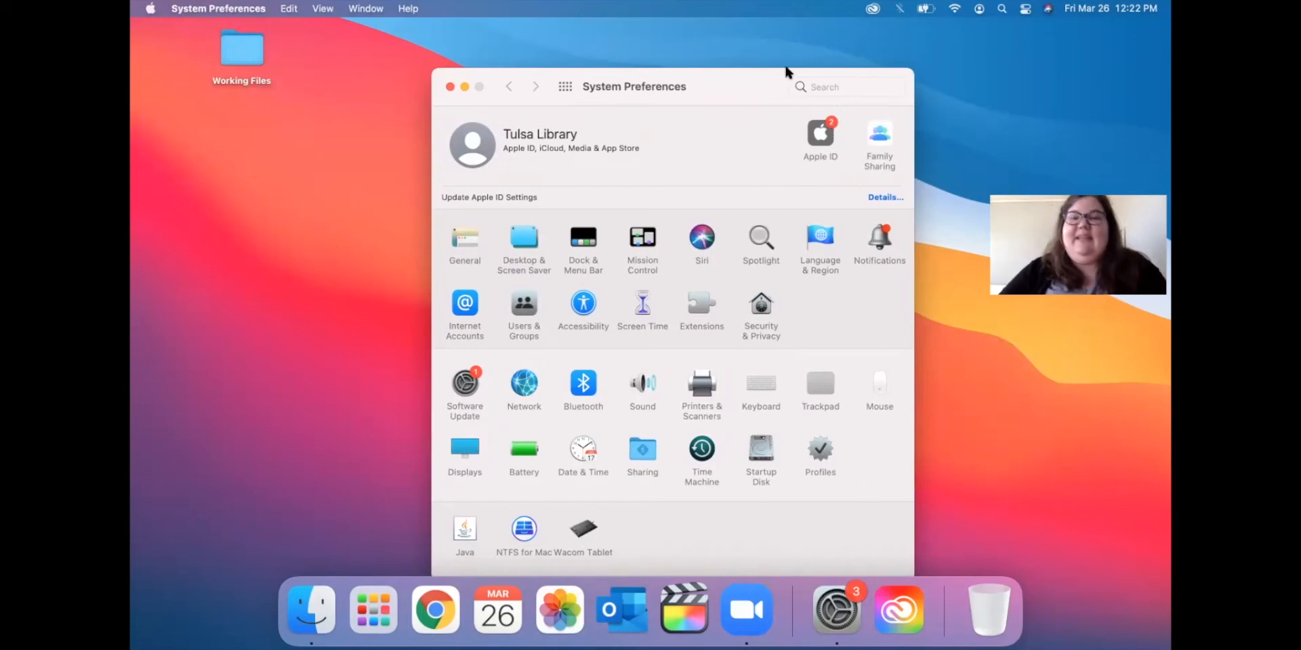
left_click_drag(789, 70, 789, 63)
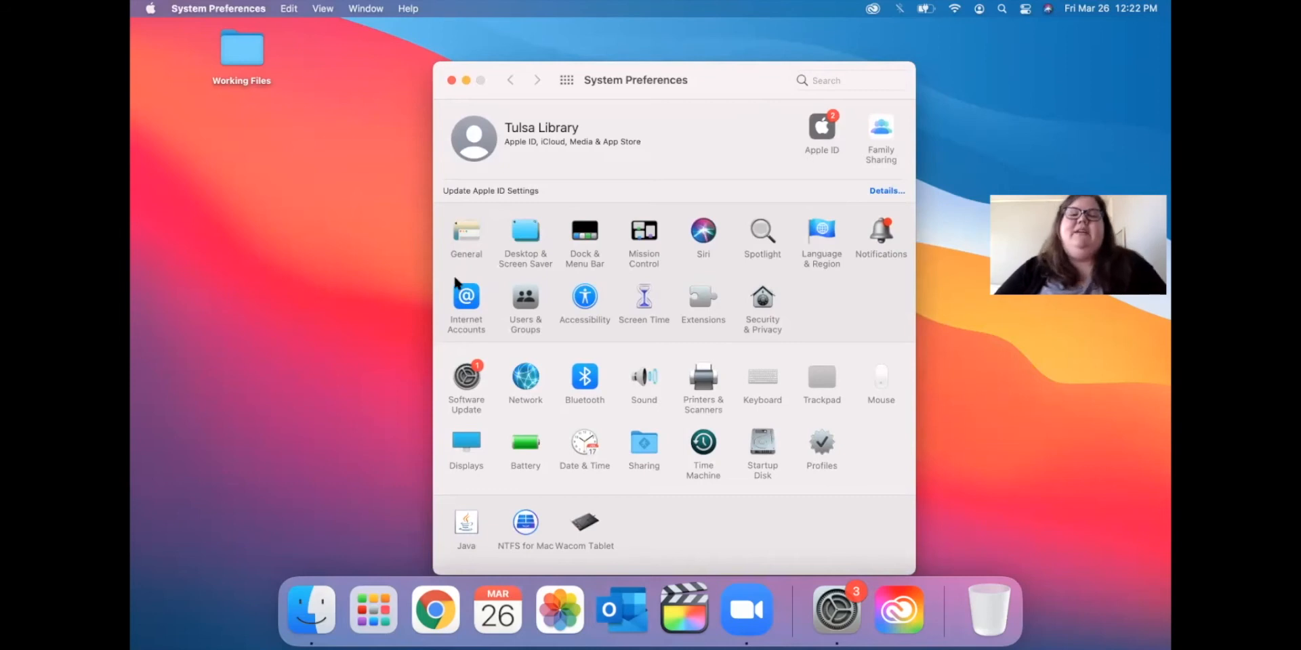
left_click(466, 380)
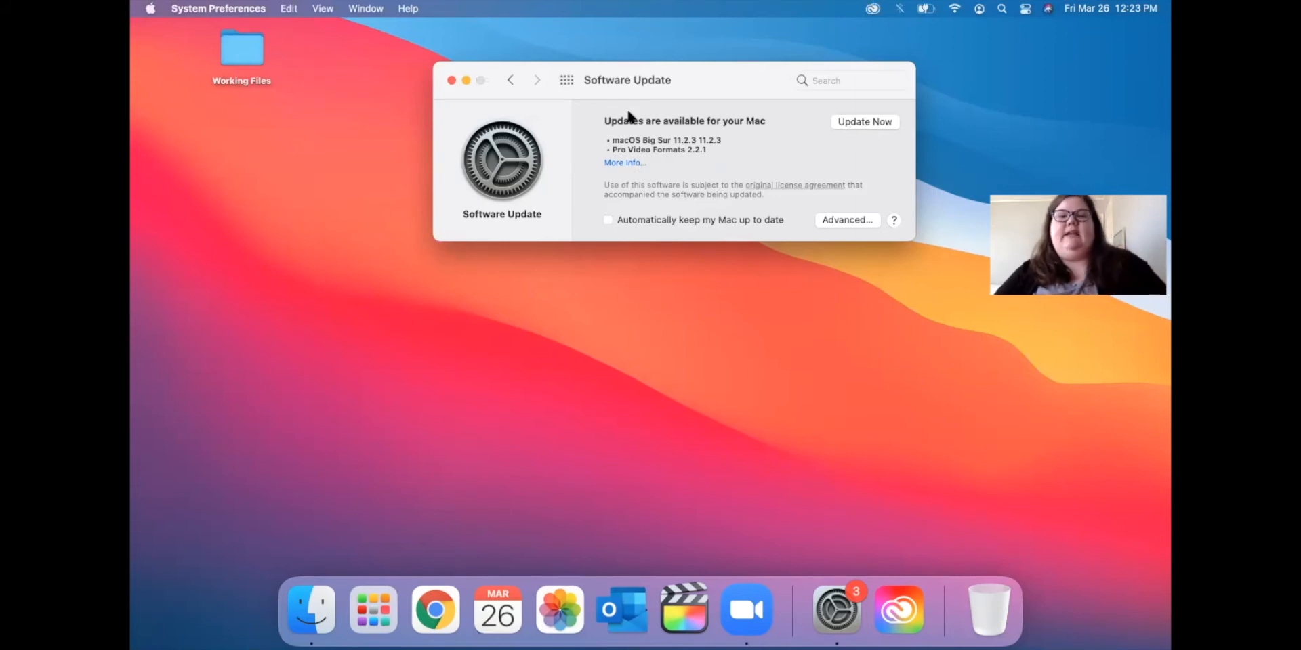
left_click(512, 82)
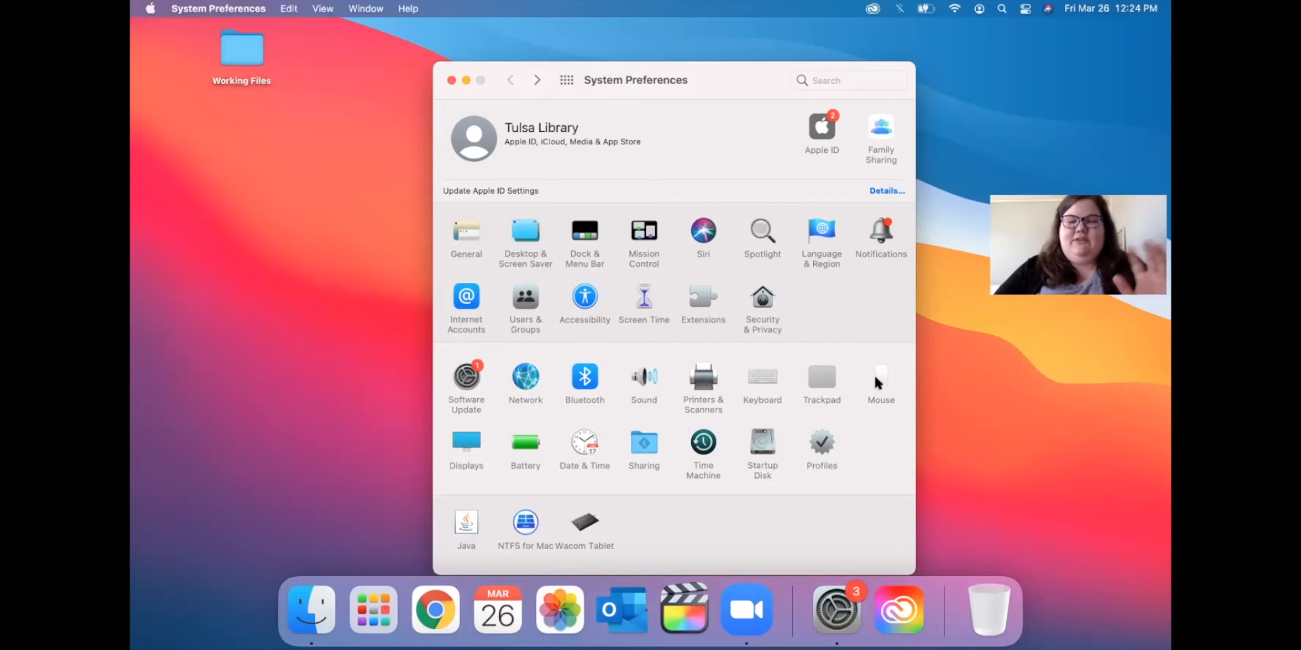
In Trackpad's Point & Click options, toggle Tap to click and reset click pressure to Medium.
left_click(823, 385)
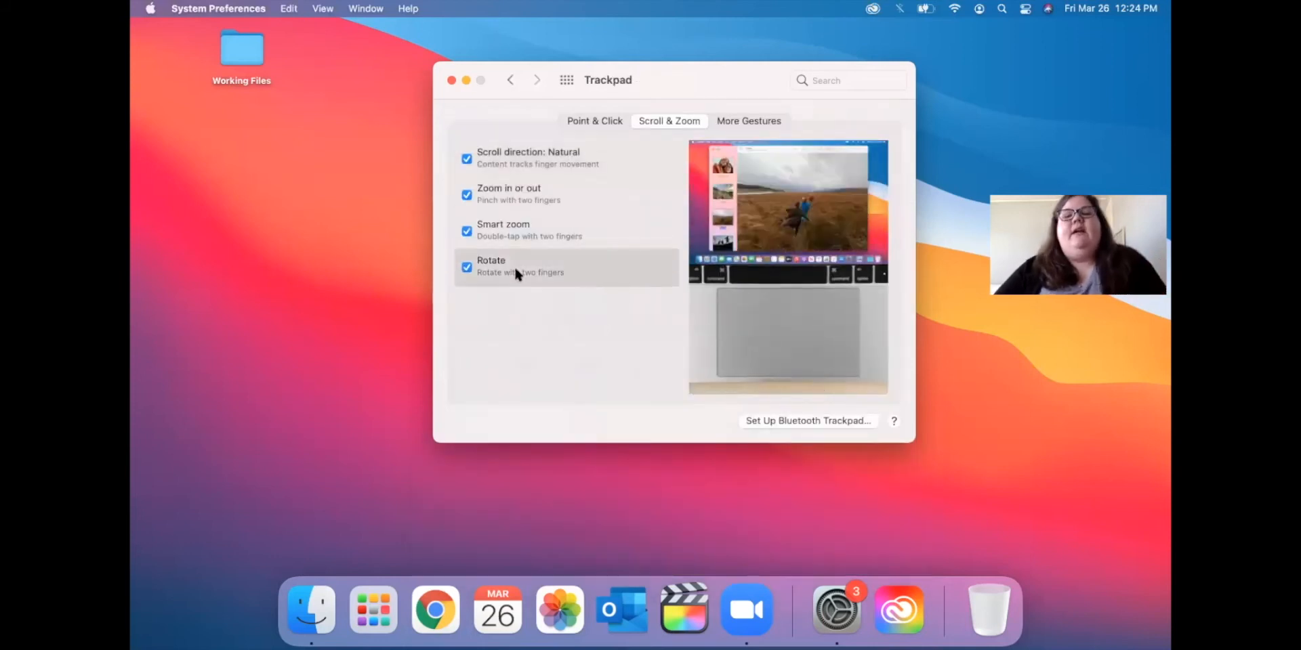
left_click(595, 122)
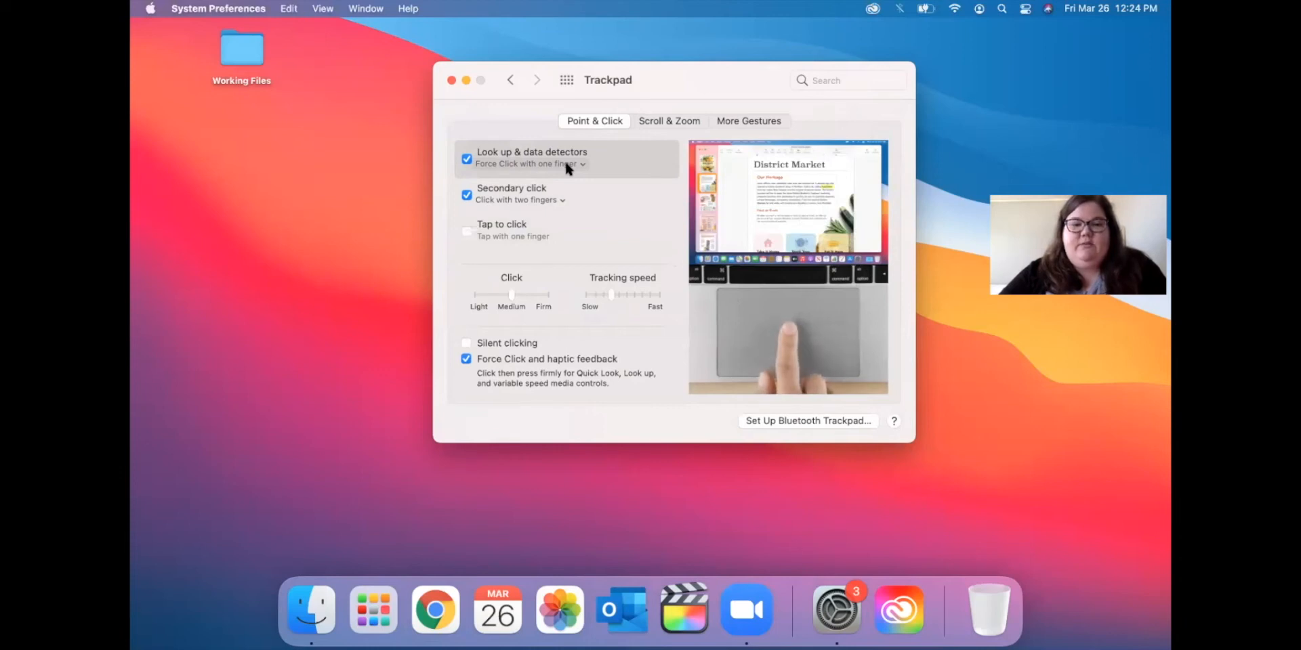
left_click(471, 231)
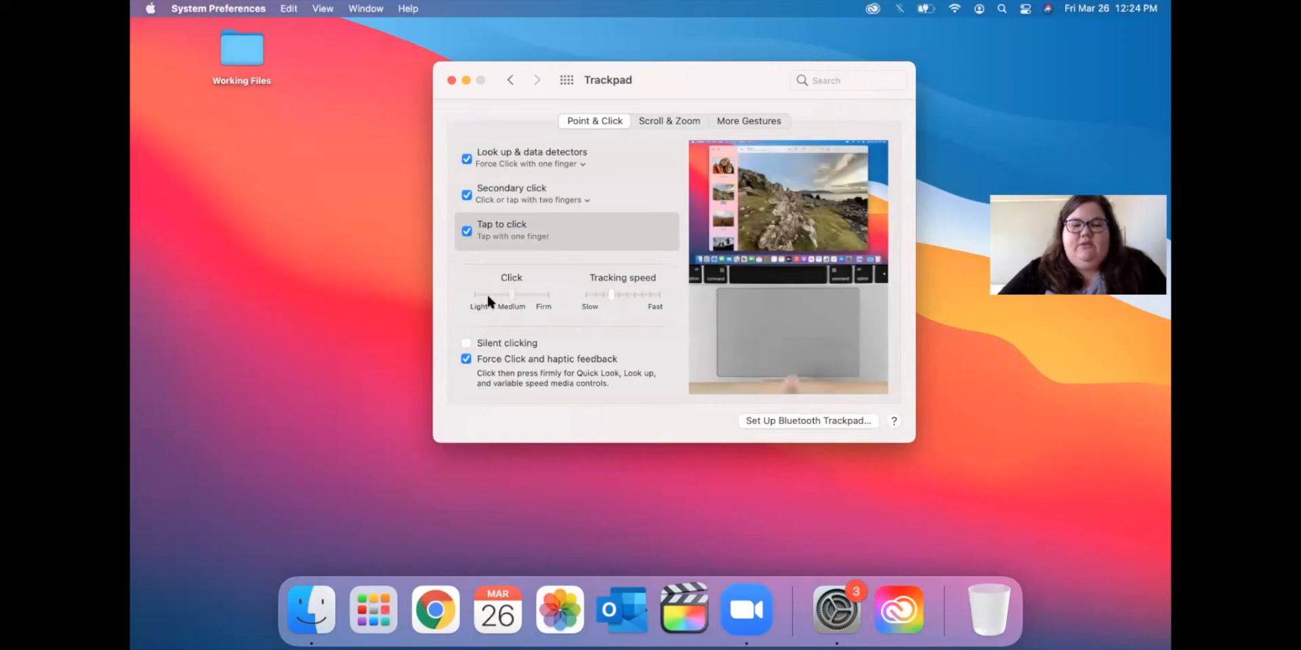
mouse_move(534, 293)
left_mouse_down()
mouse_move(558, 293)
mouse_move(518, 293)
left_mouse_up()
left_click(472, 234)
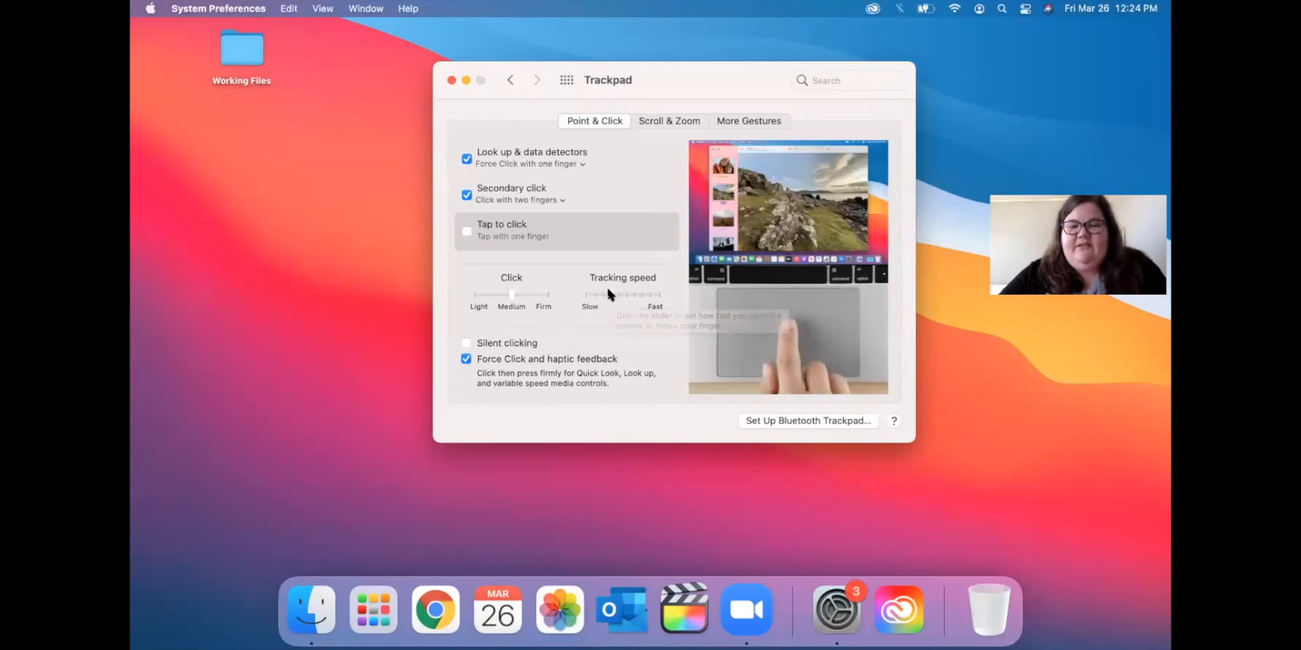
Try tracking speed at fastest and slowest, settle mid-range, toggle Silent clicking, then view Scroll & Zoom.
left_click_drag(611, 293, 656, 296)
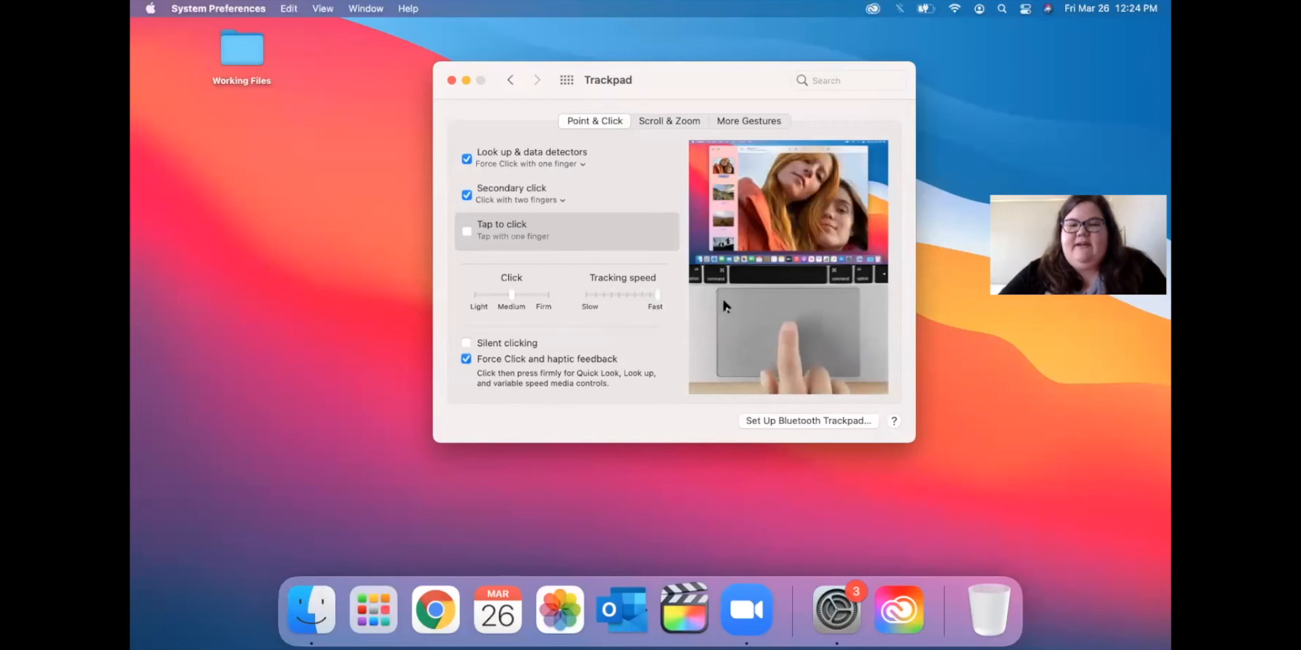
left_click_drag(657, 295, 605, 296)
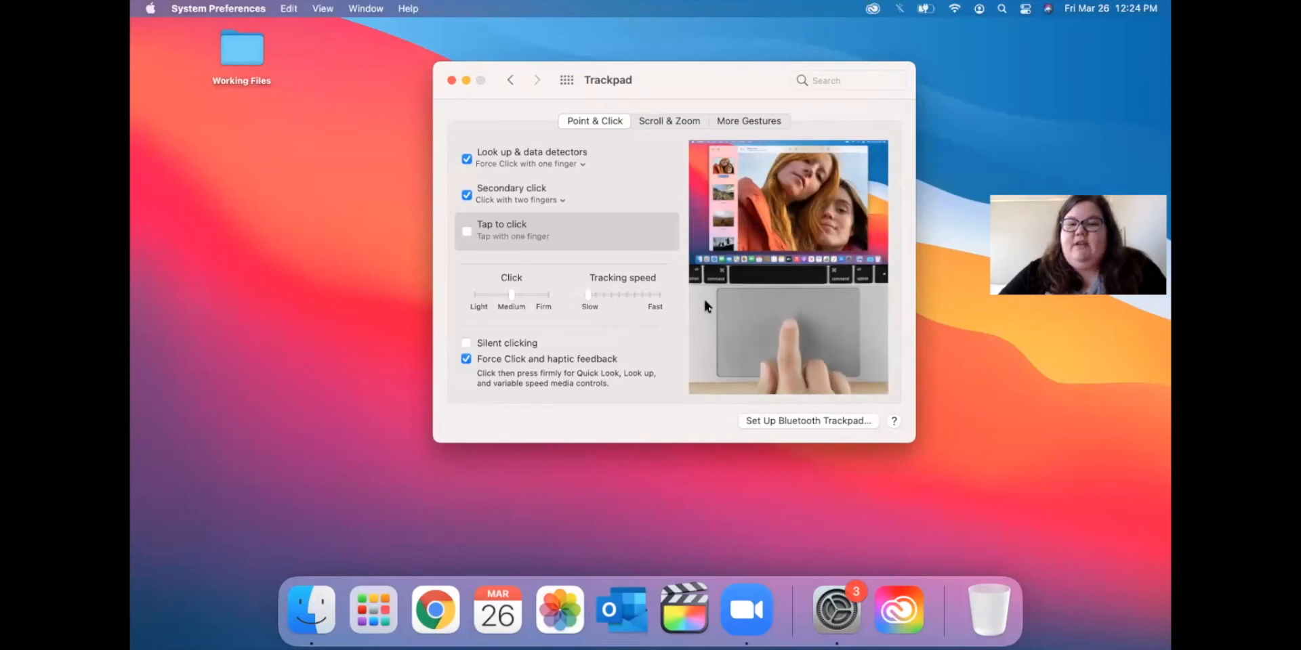
left_click_drag(586, 294, 604, 293)
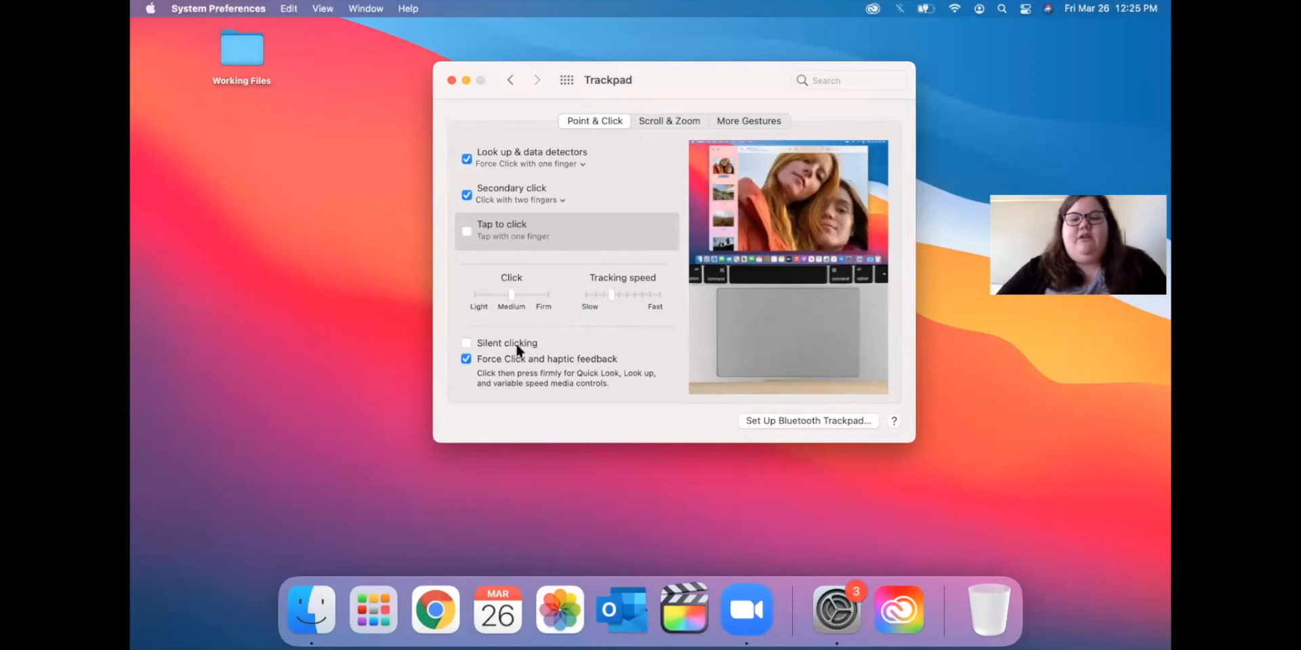
left_click(466, 343)
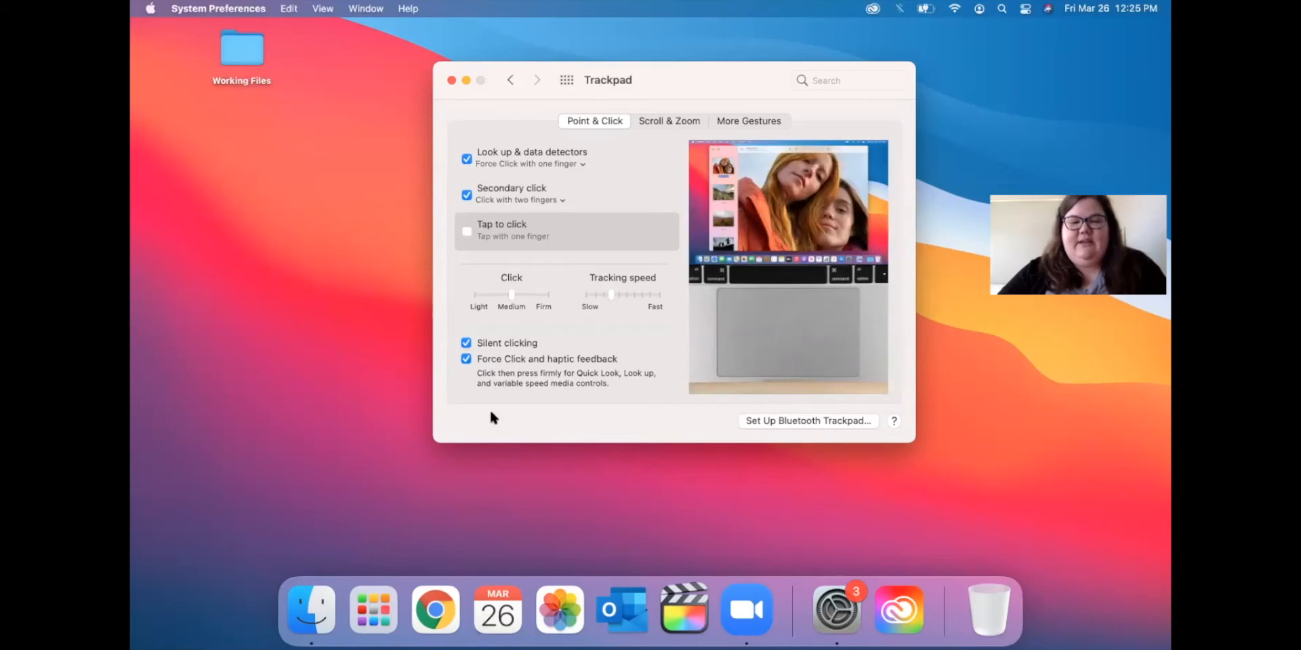
left_click(453, 525)
left_click(466, 343)
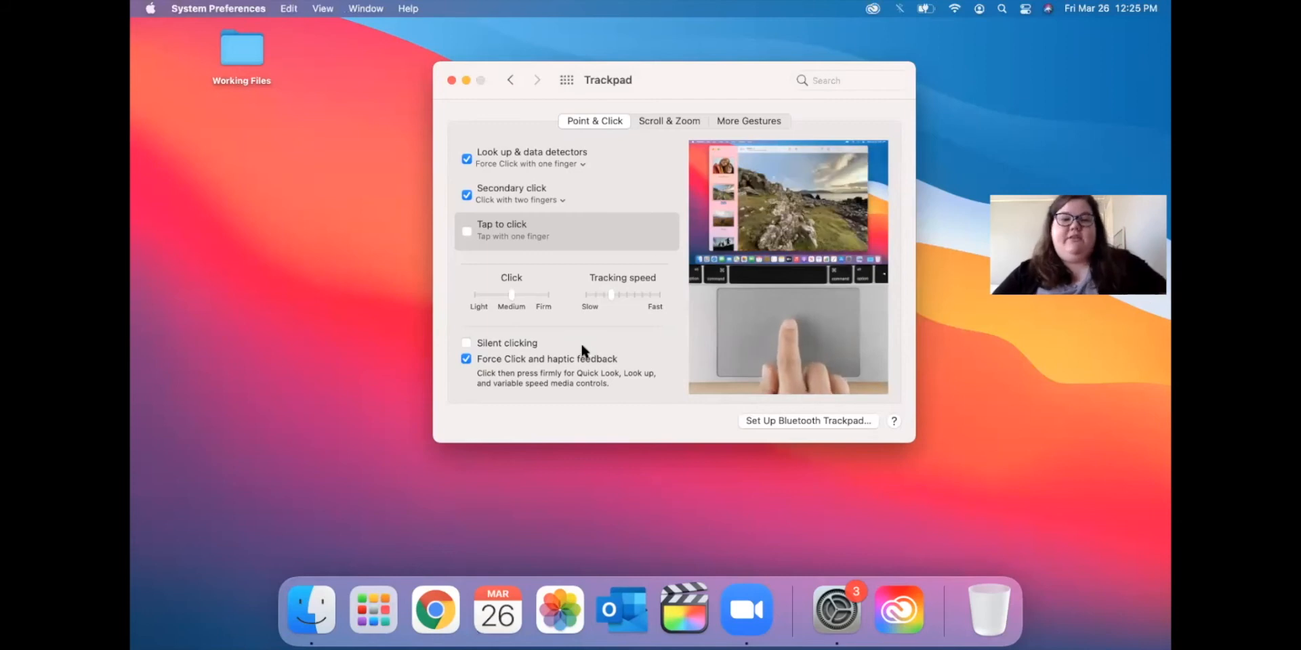
left_click(664, 122)
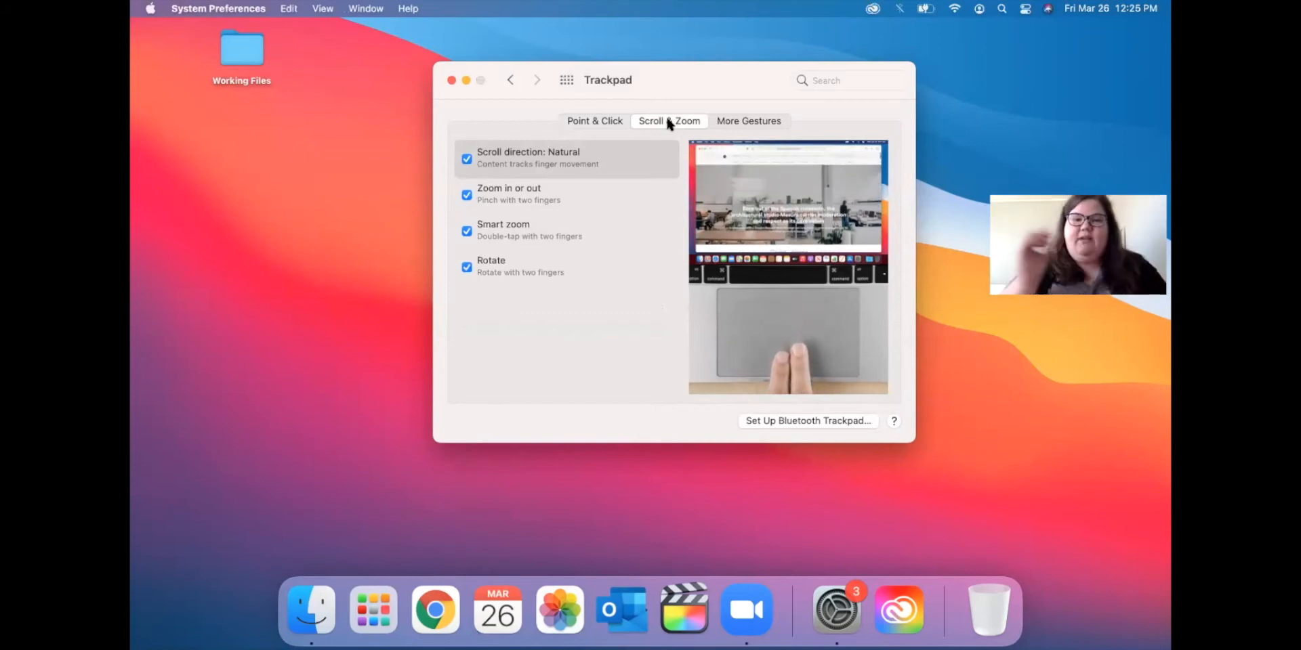
Toggle Scroll direction: Natural off and back on, then view the More Gestures options.
left_click(467, 160)
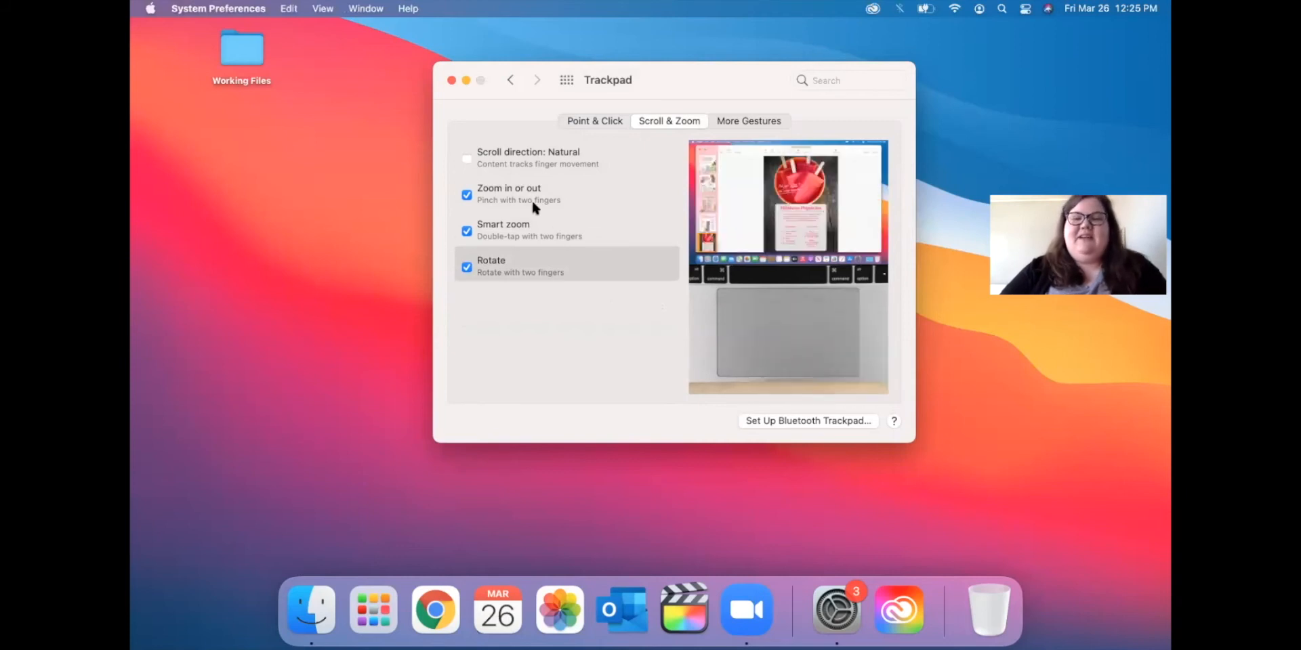
left_click(466, 160)
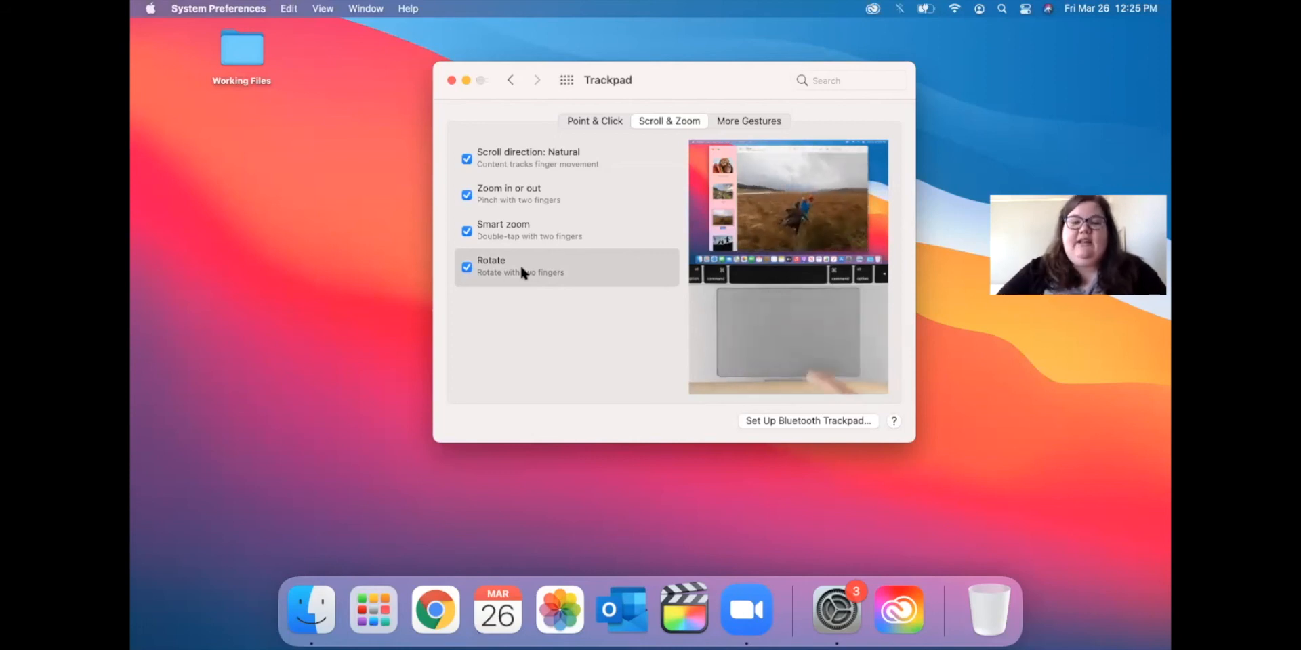
mouse_move(511, 222)
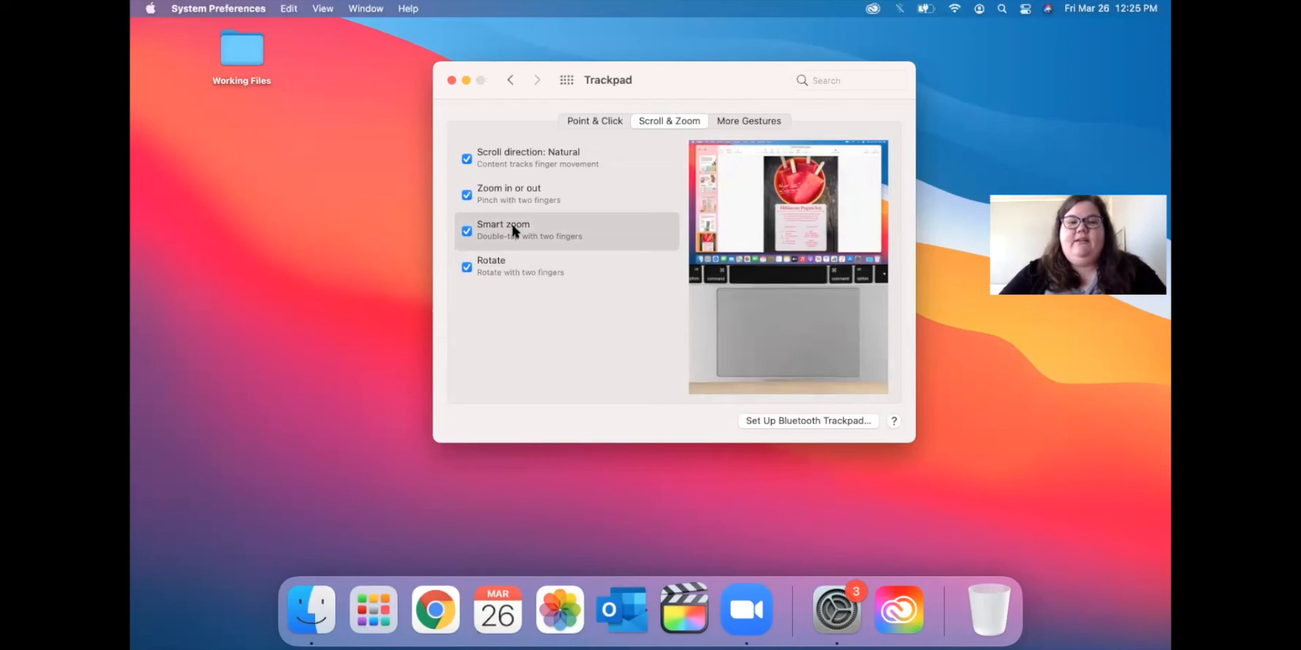
mouse_move(522, 201)
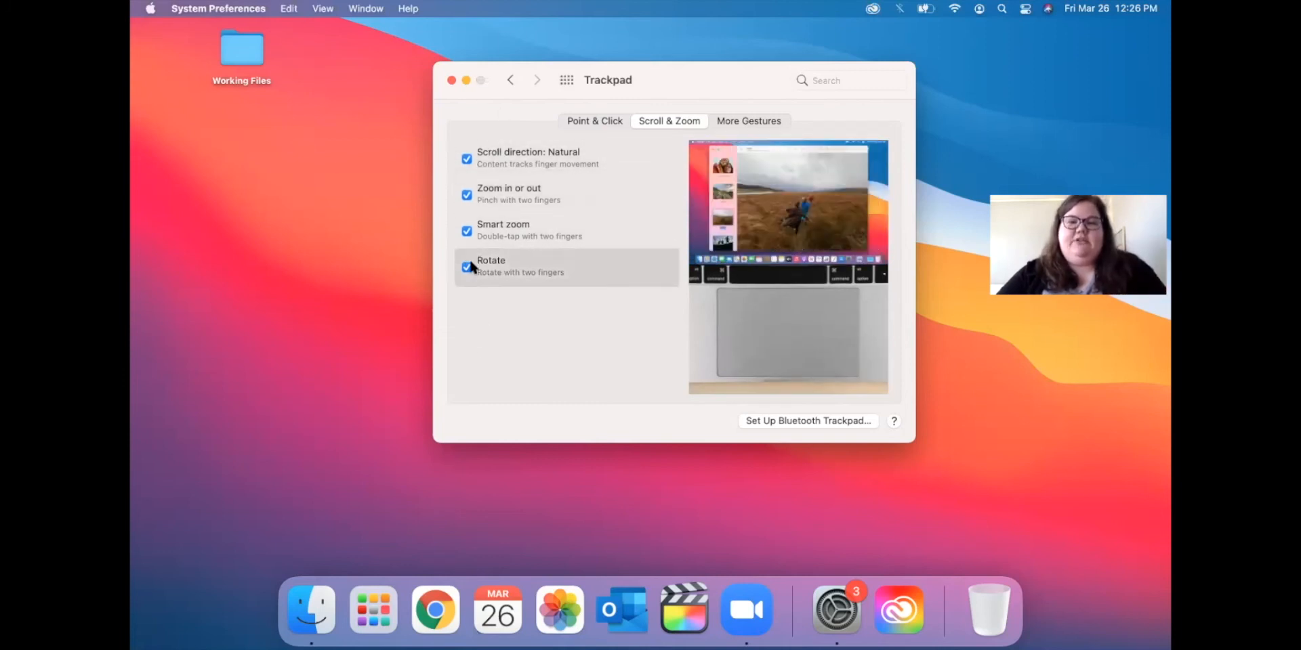
left_click(753, 120)
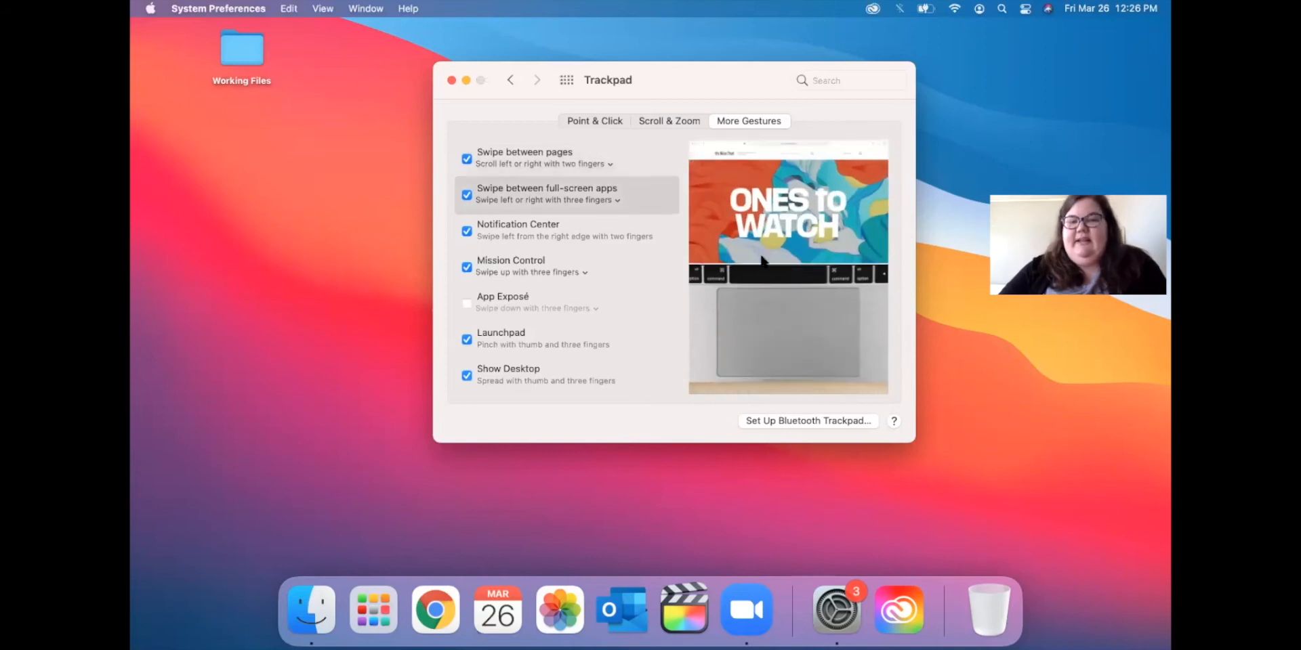
Browse Launchpad's app pages, close it, then go from Trackpad back to the Mouse pane.
left_click(389, 618)
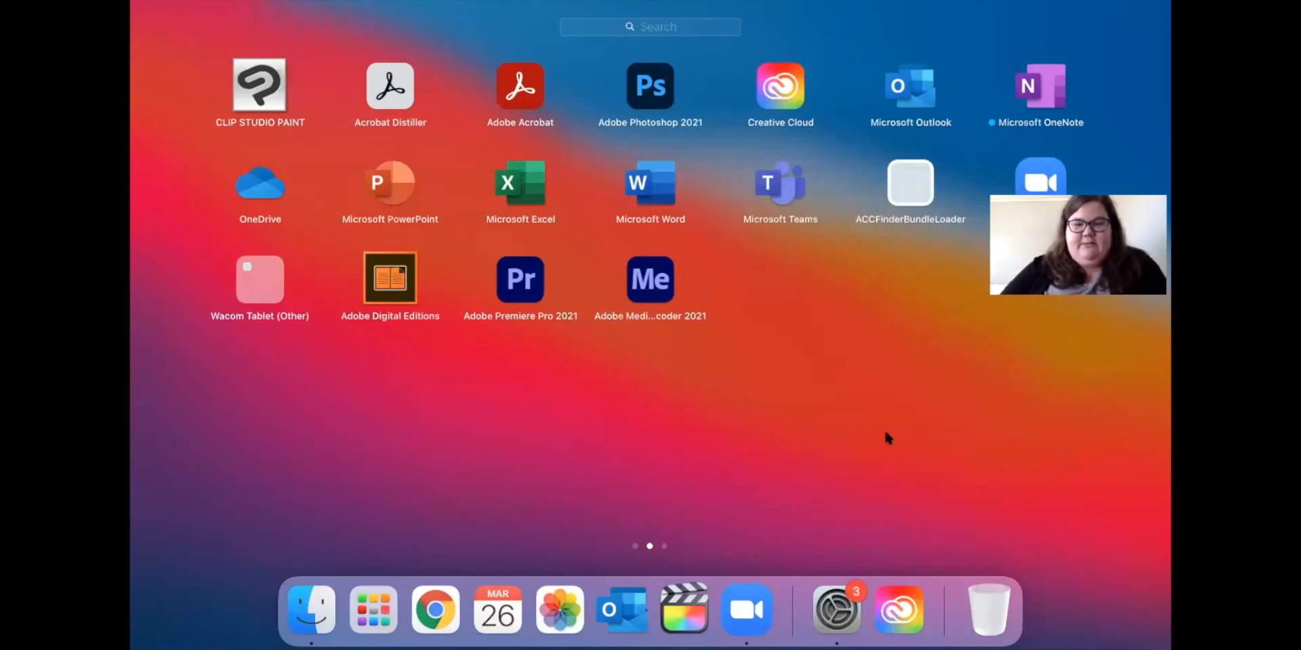
scroll(885, 437, "right", 5)
scroll(887, 437, "left", 10)
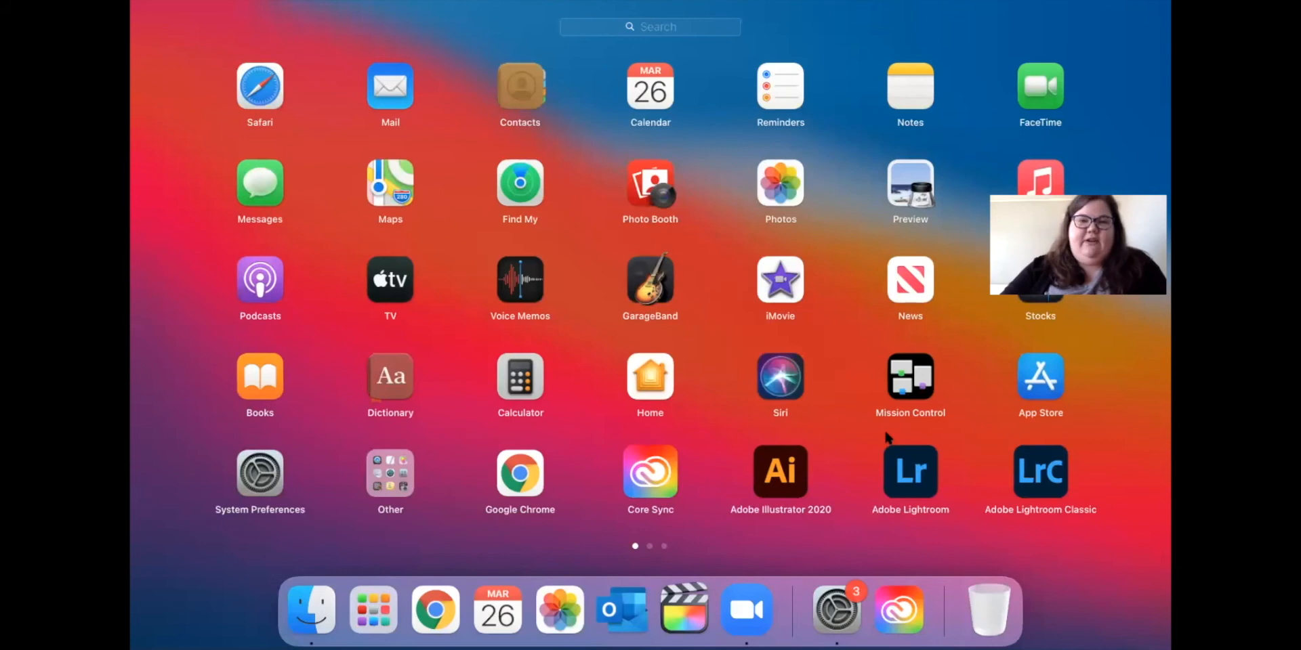
scroll(887, 437, "right", 10)
left_click(887, 437)
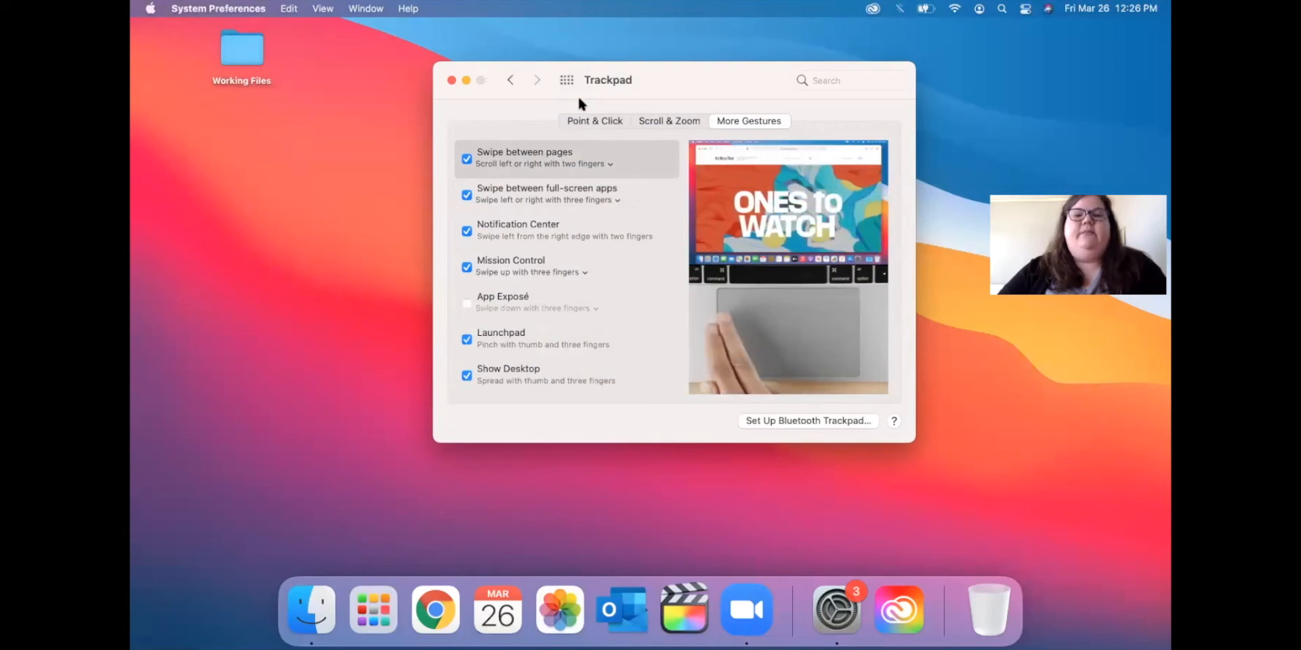
left_click(510, 80)
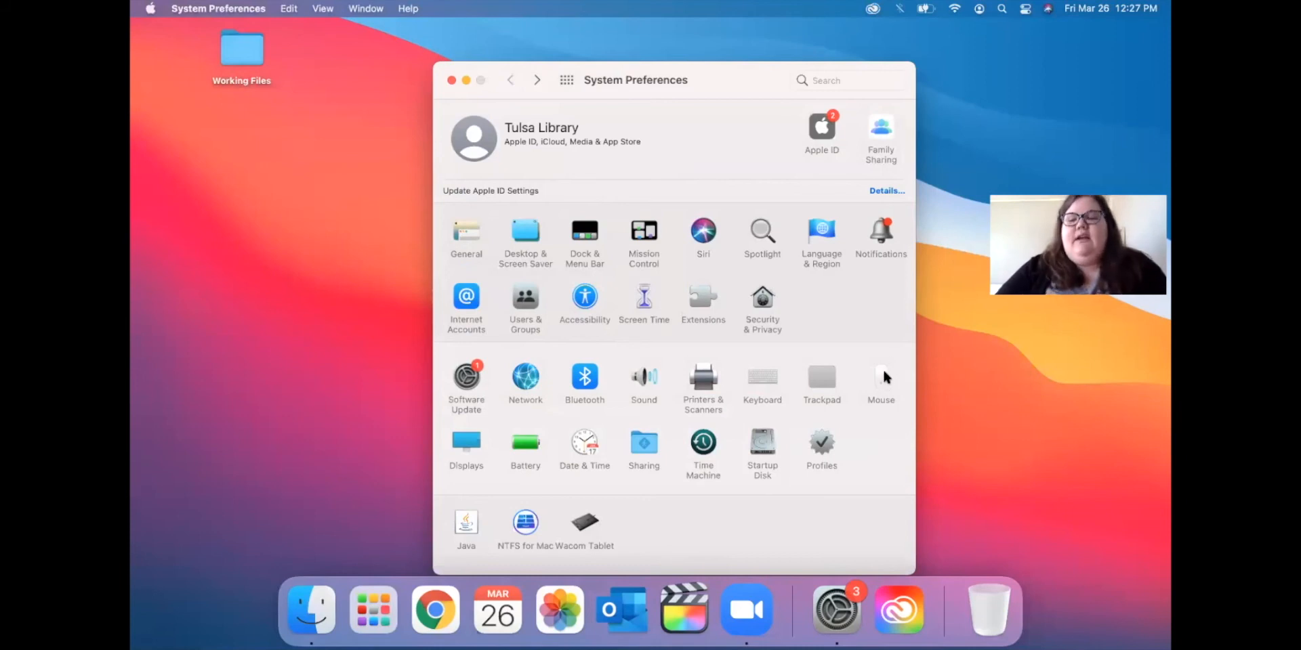
left_click(881, 376)
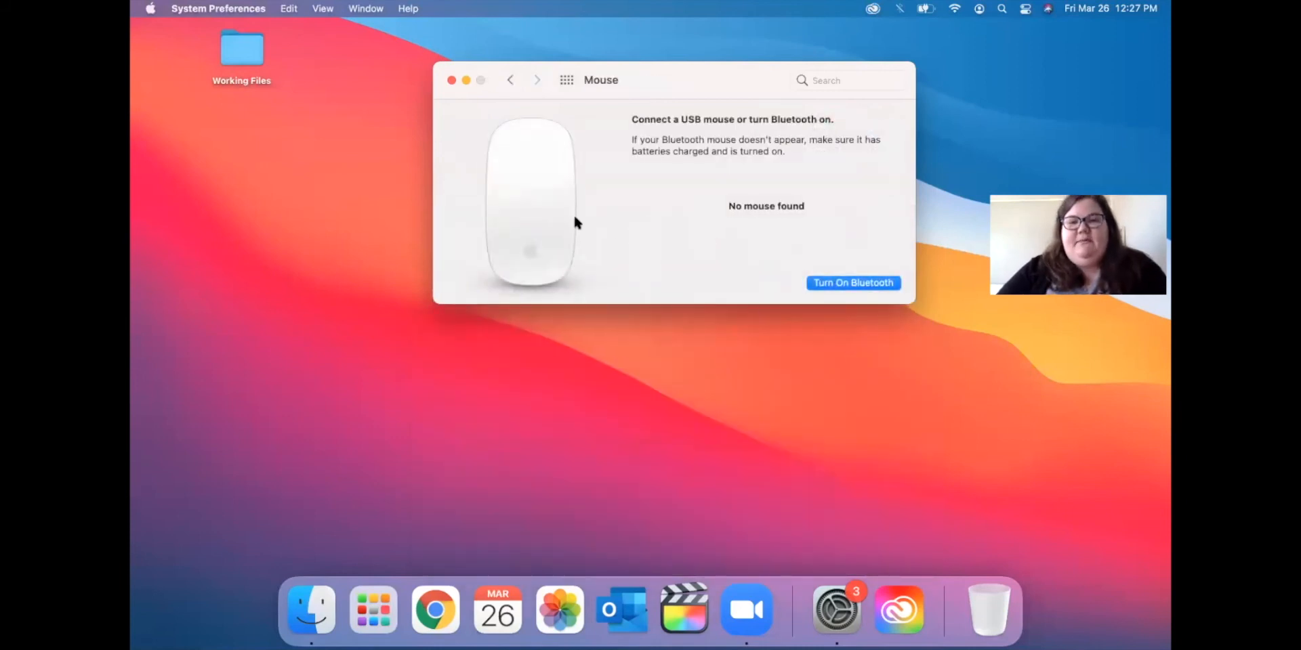
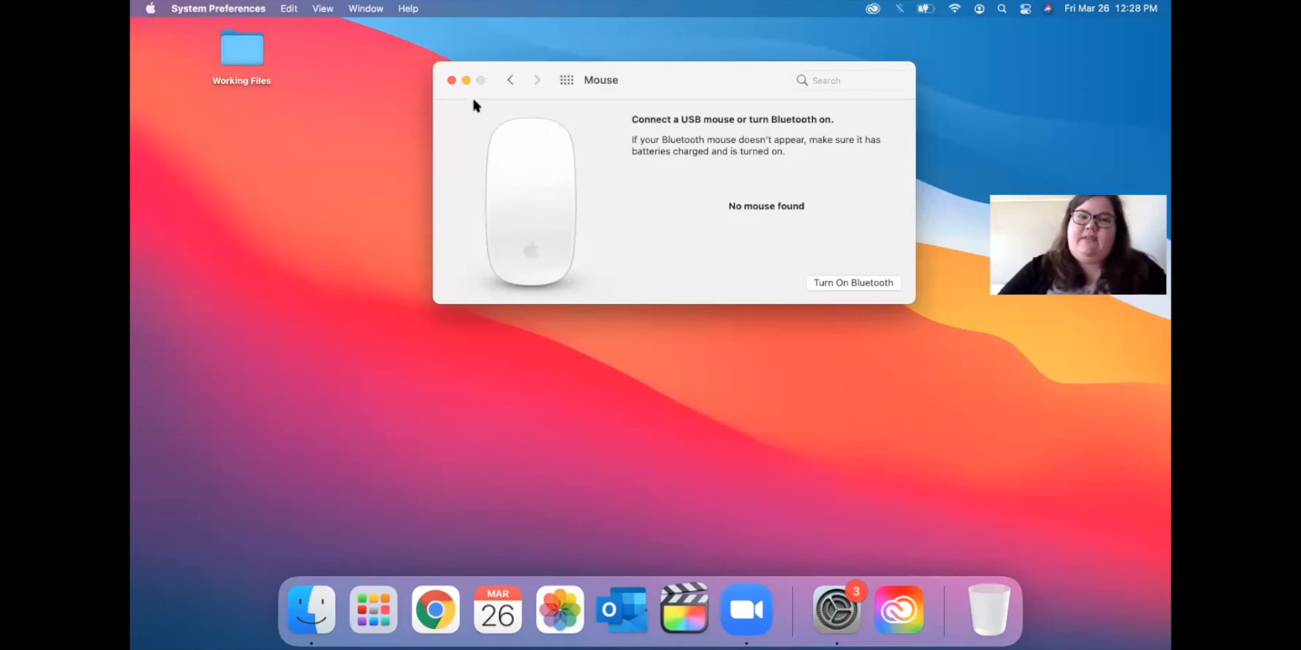
Go to the Keyboard preferences and show the Shortcuts tab.
left_click(511, 80)
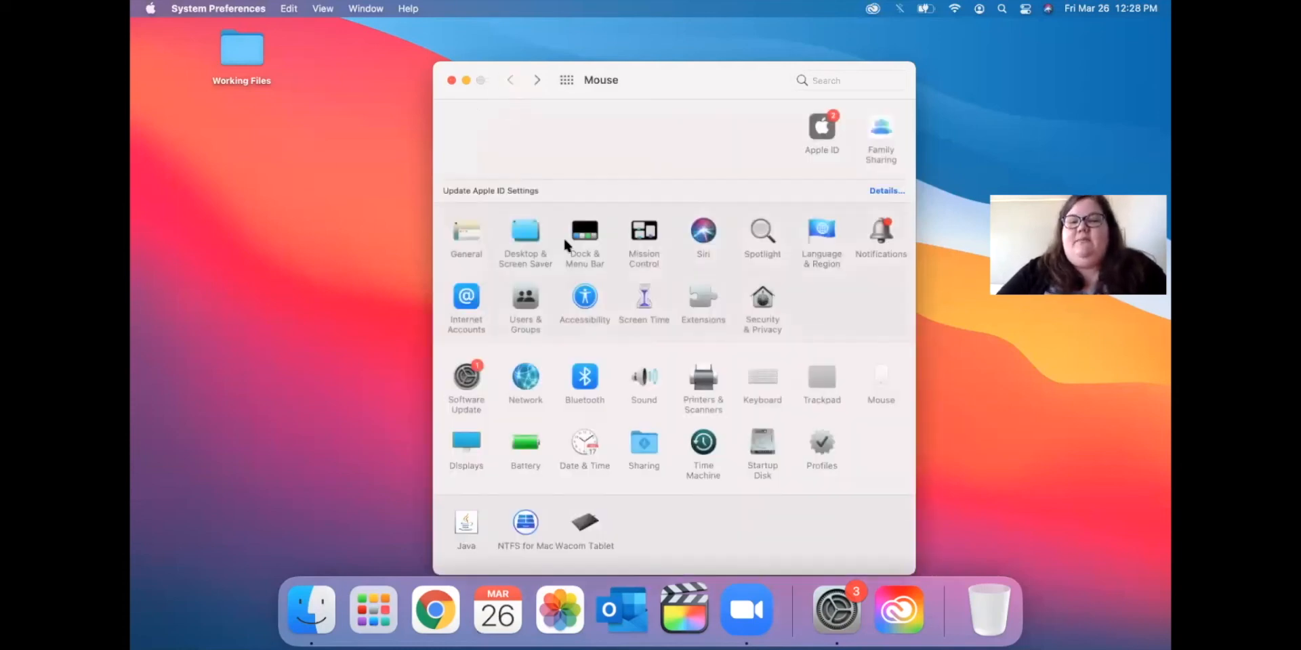
left_click(773, 378)
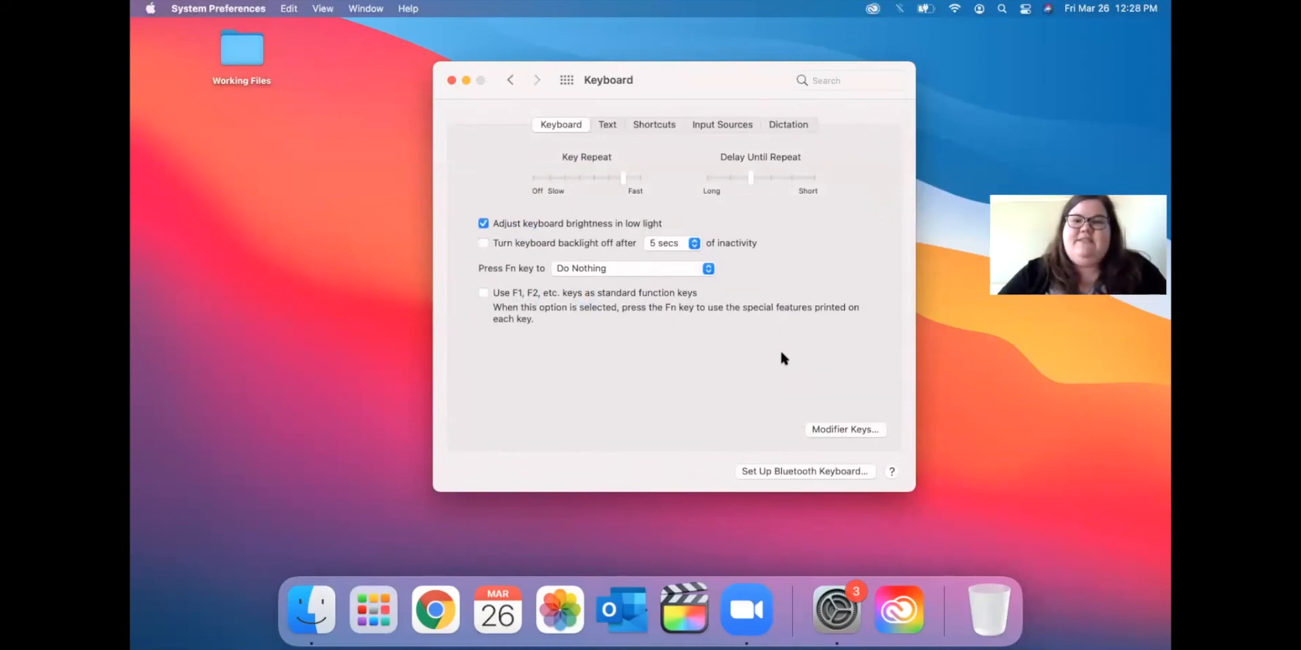
left_click(644, 126)
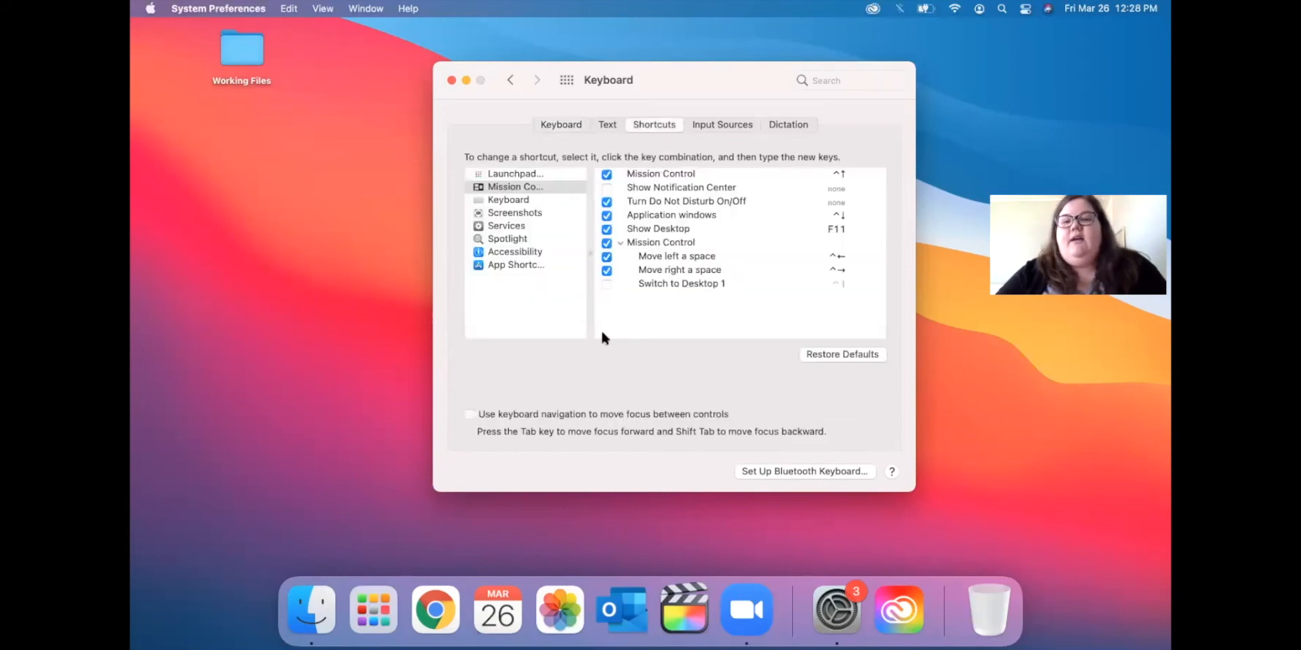
Browse the Keyboard, Screenshots, Mission Control and Launchpad shortcut lists, then close System Preferences.
left_click(496, 200)
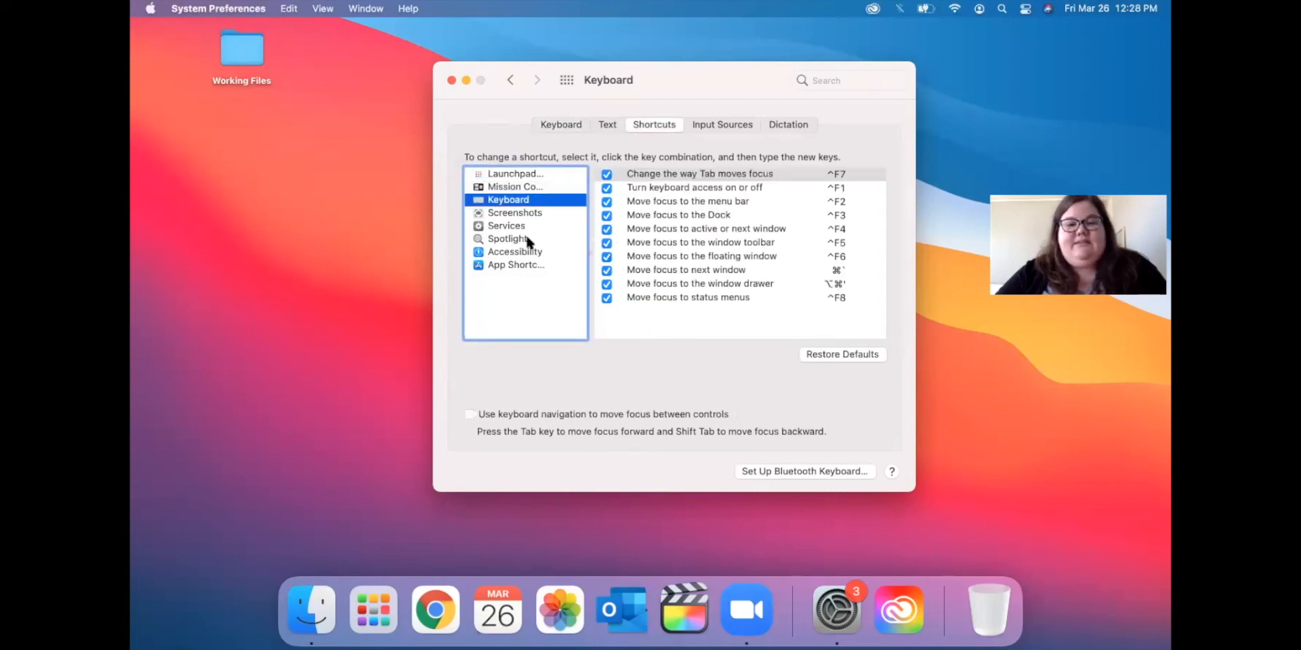
left_click(511, 215)
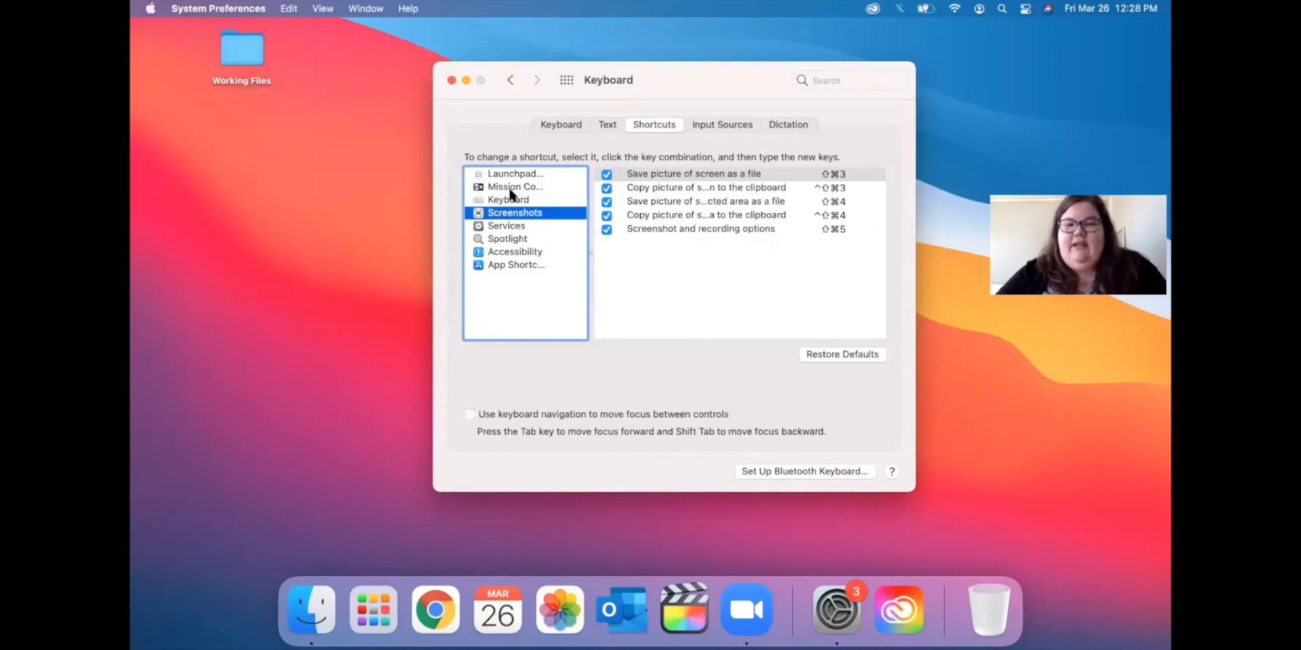
left_click(510, 189)
left_click(519, 174)
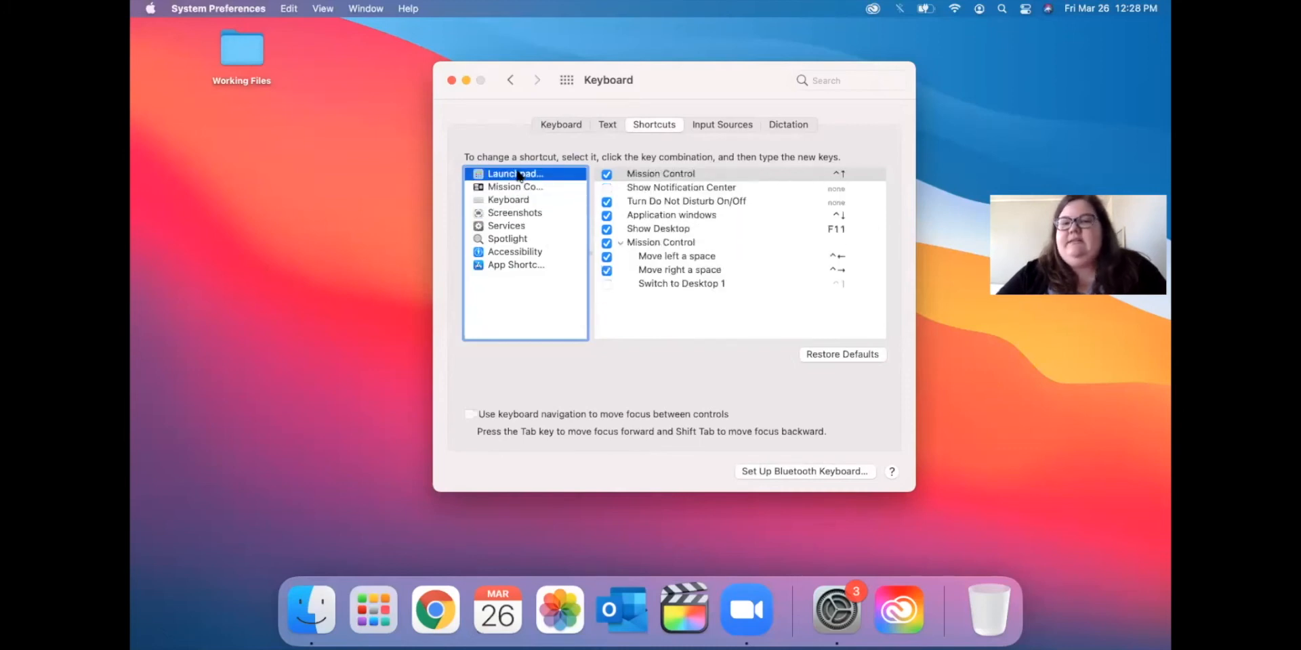
left_click(452, 81)
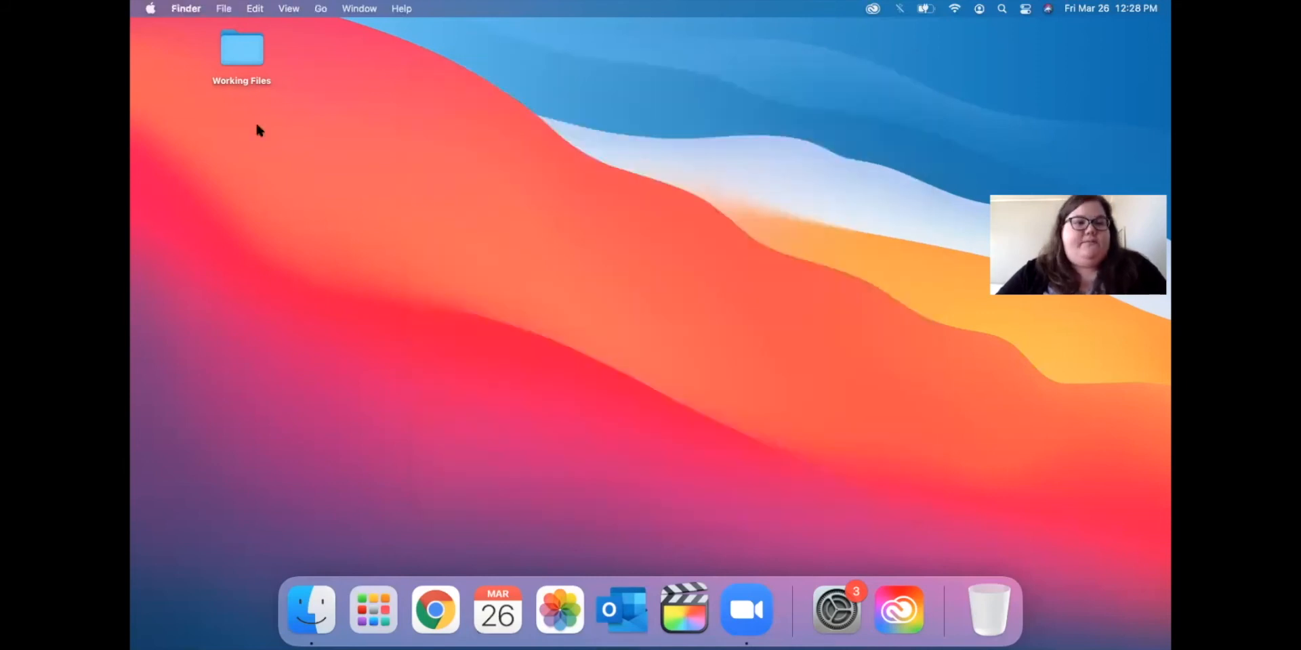
left_click(150, 8)
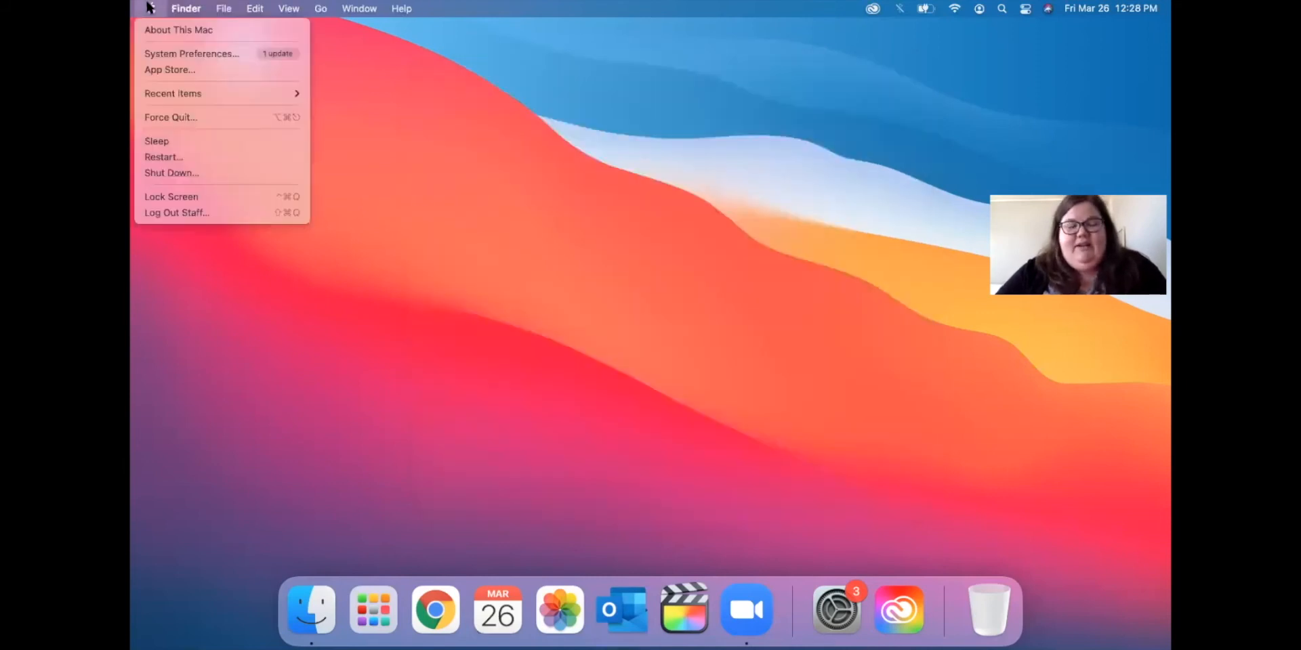
mouse_move(166, 98)
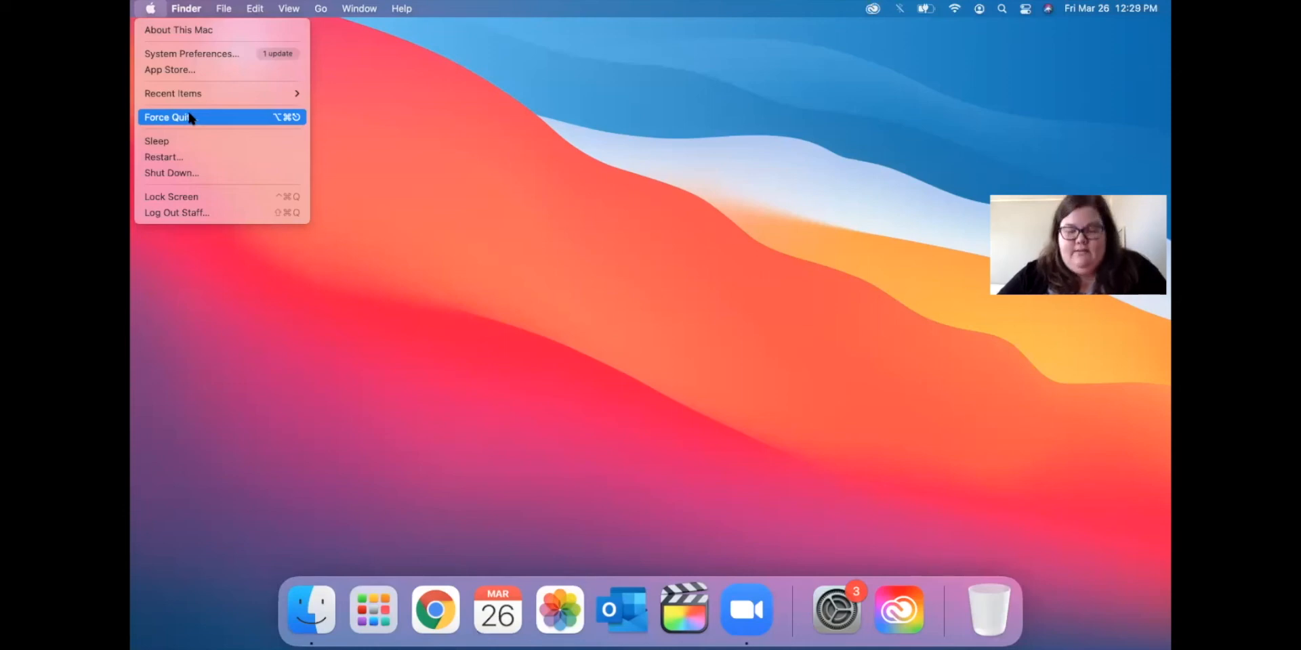
mouse_move(257, 93)
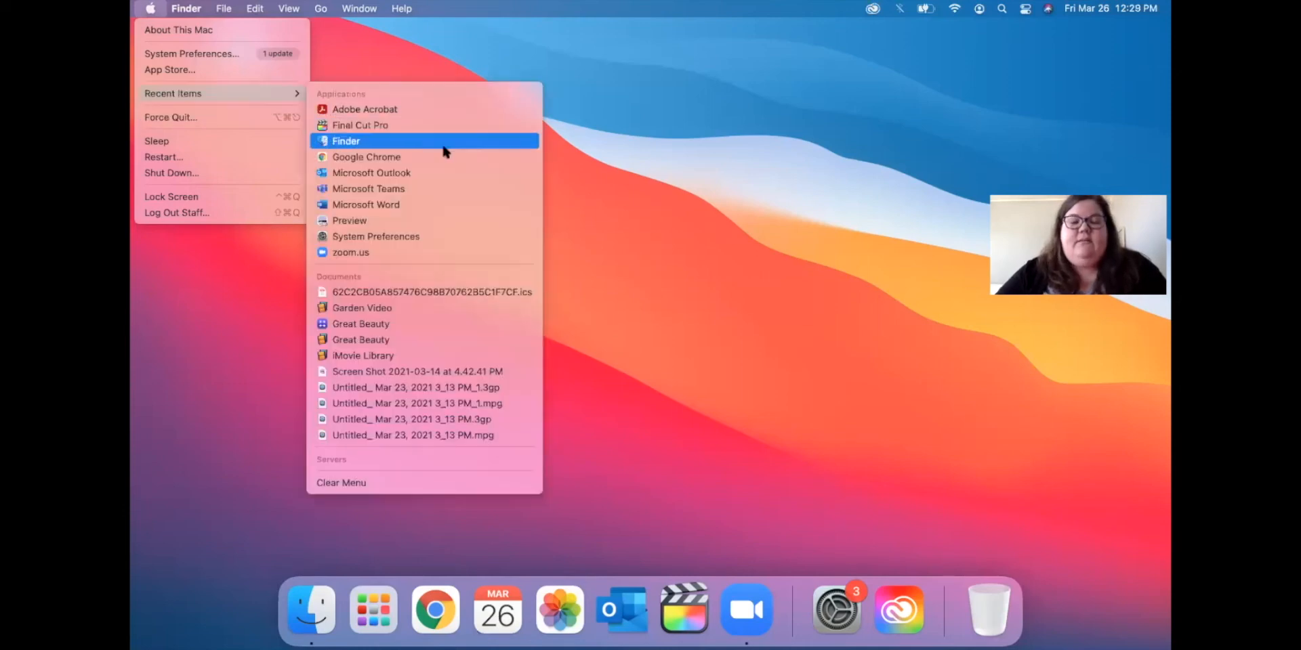
left_click(663, 168)
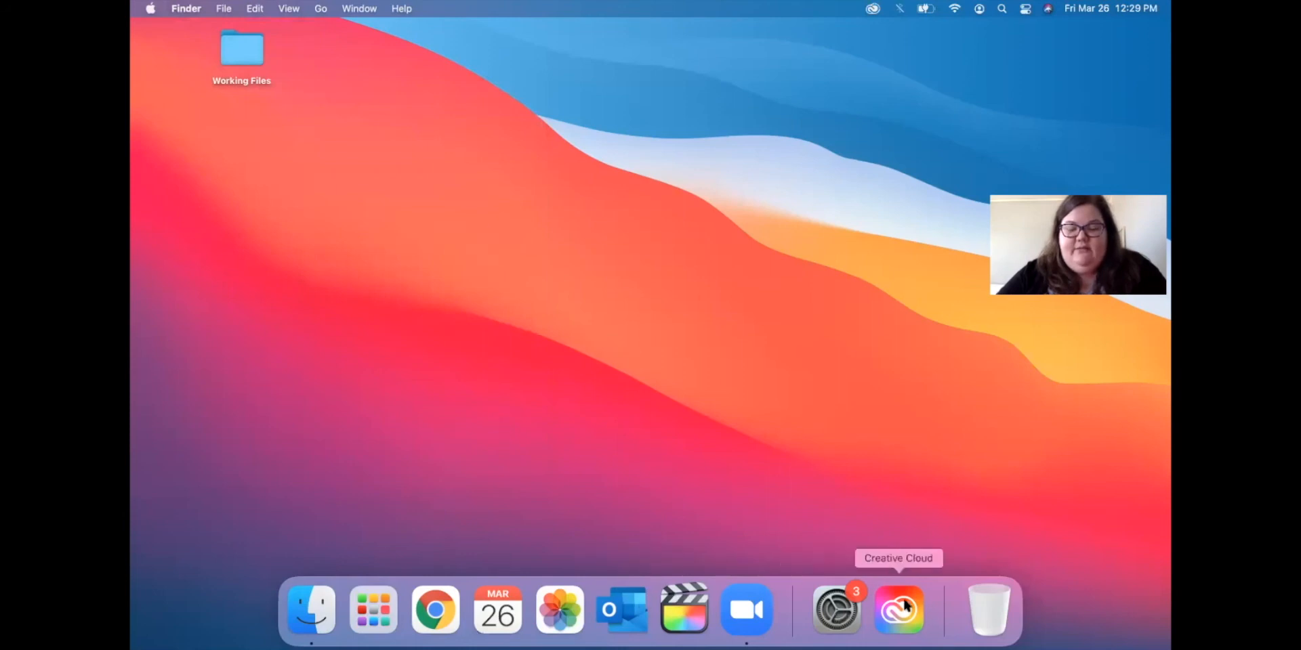
left_click(836, 606)
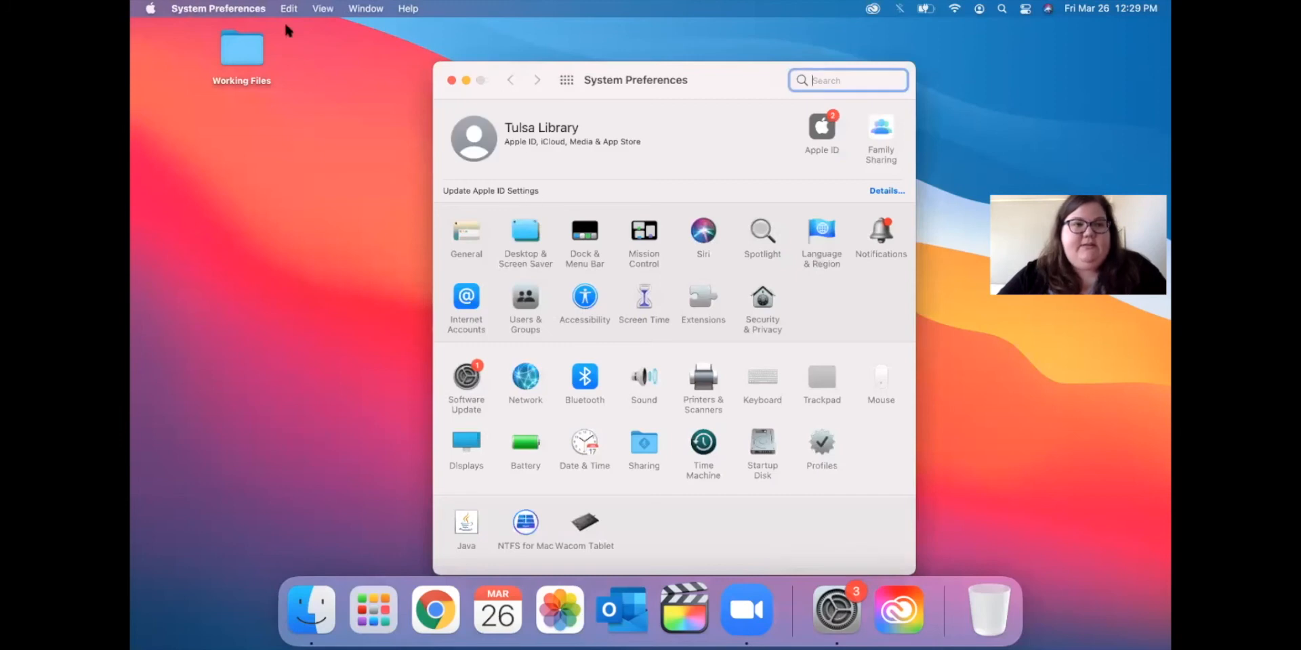
left_click(212, 8)
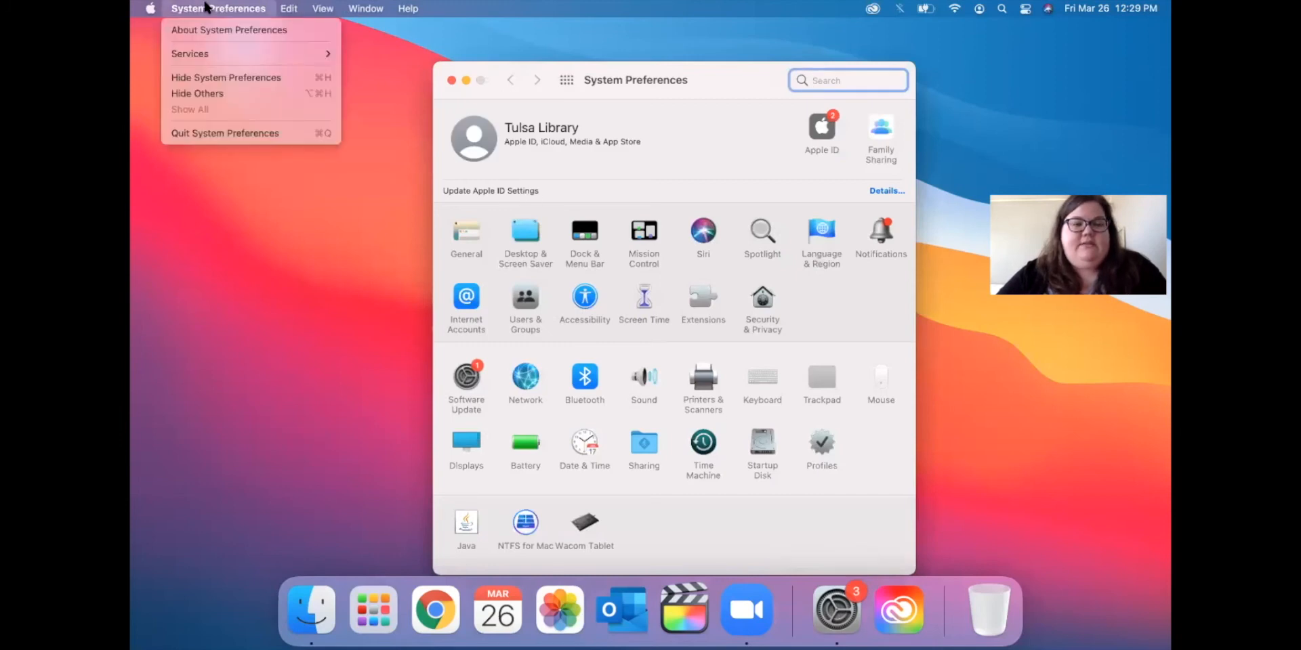
left_click(194, 133)
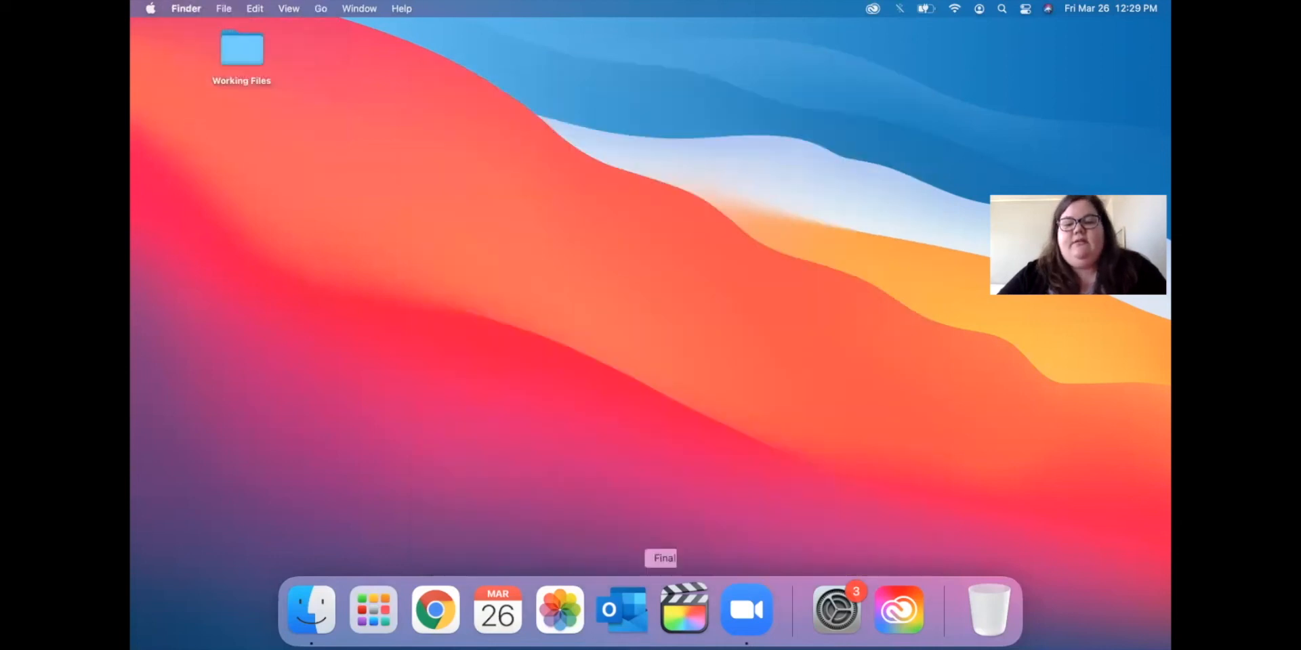
left_click(151, 8)
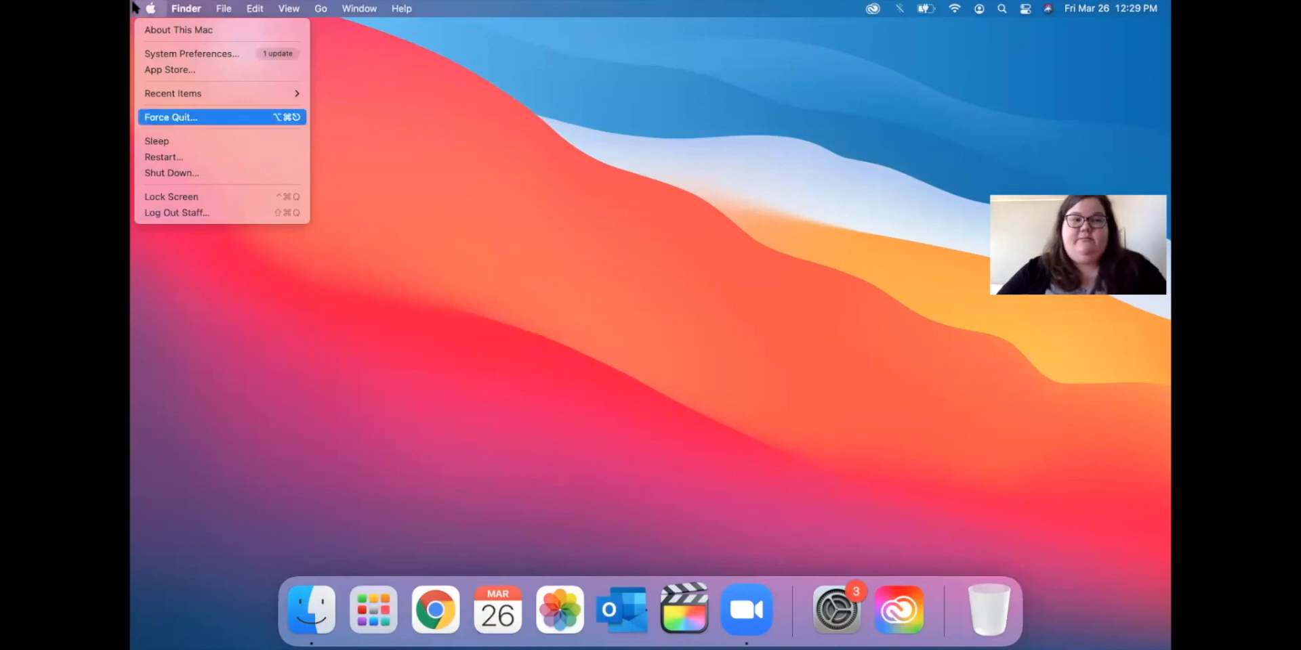
left_click(487, 171)
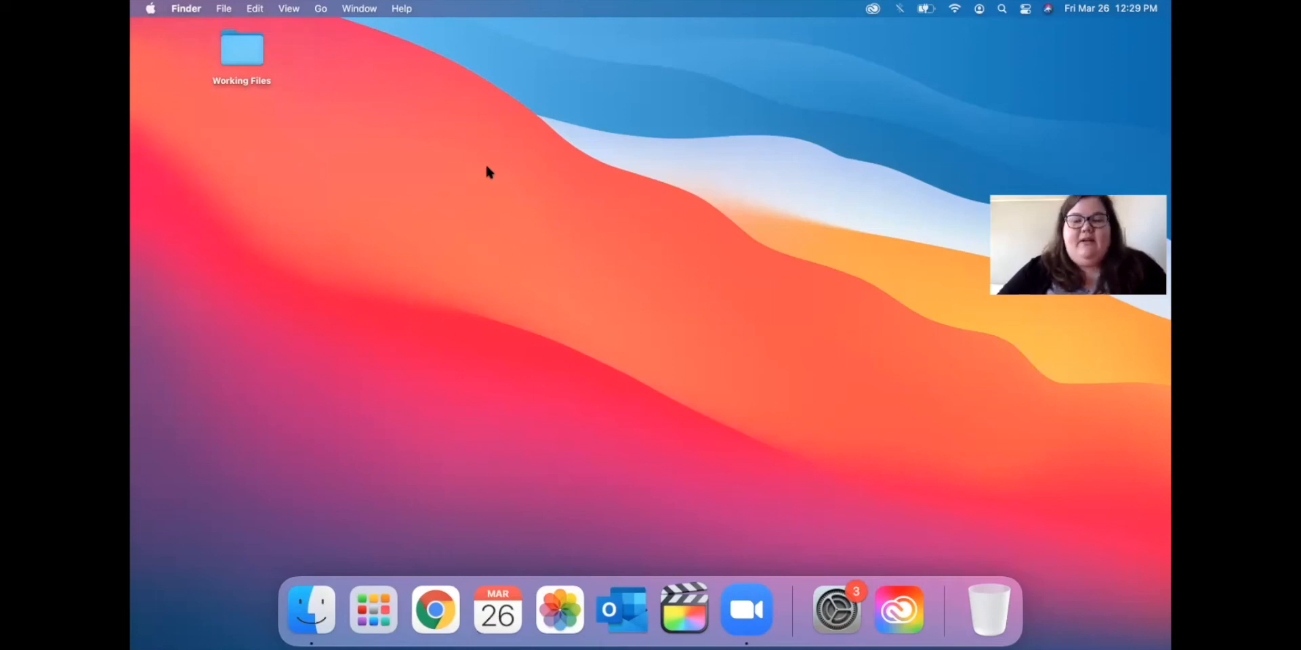
In Chrome, search 'mac keyboard shortcuts' and open Apple's support page.
left_click(427, 622)
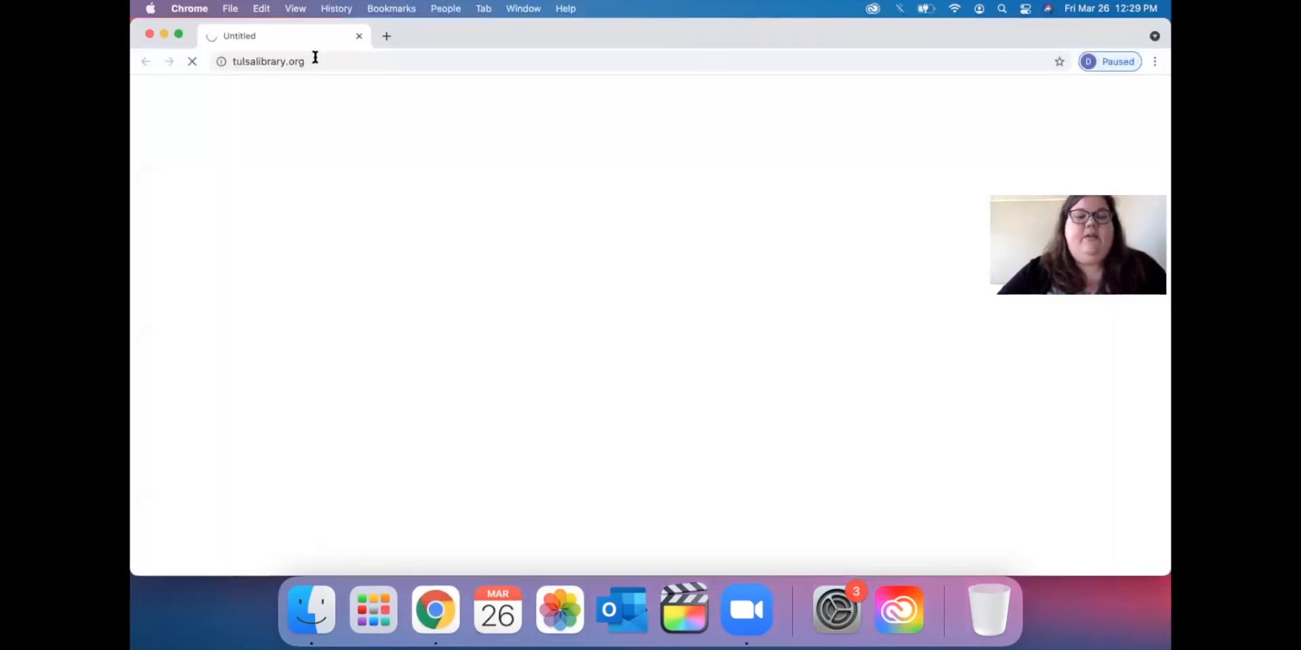
left_click(315, 61)
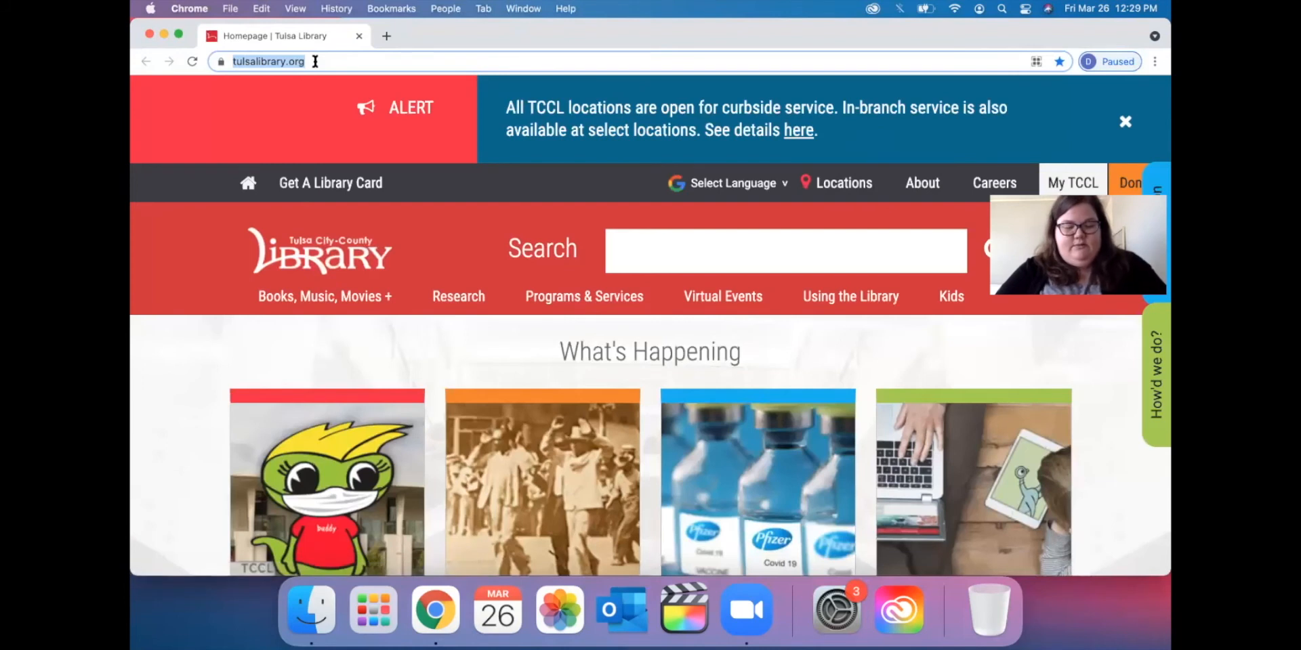
type("mac keyboar")
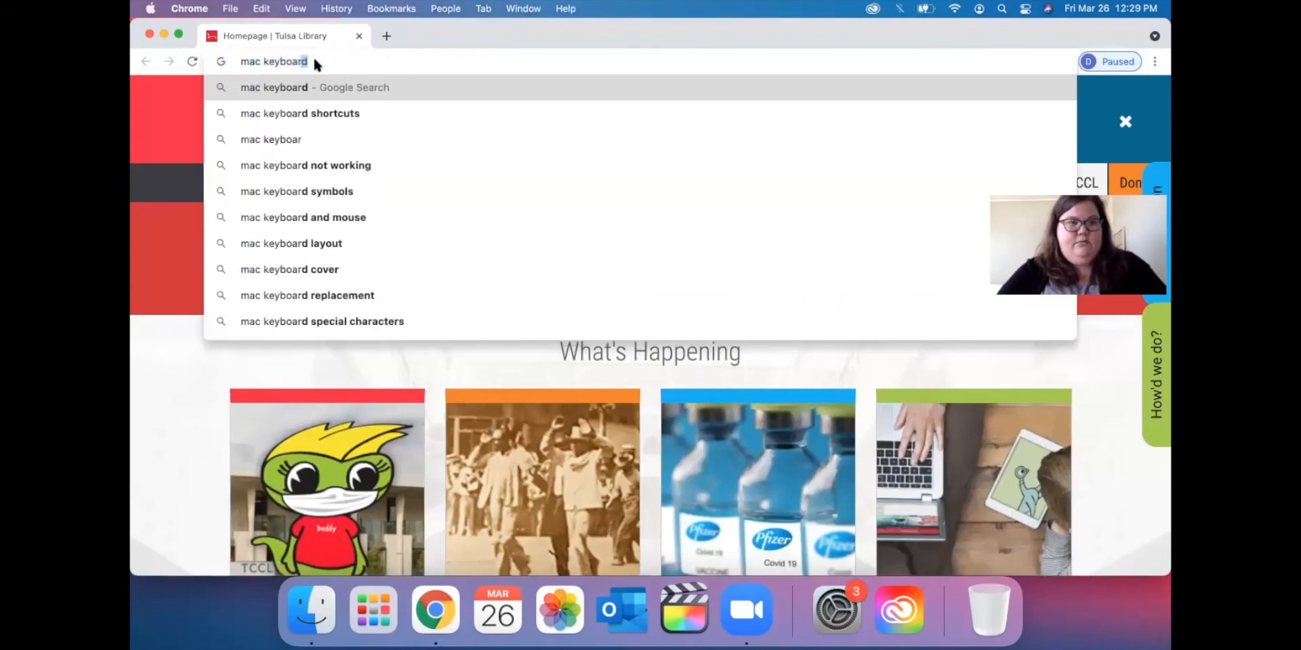
type("d shor")
key("Return")
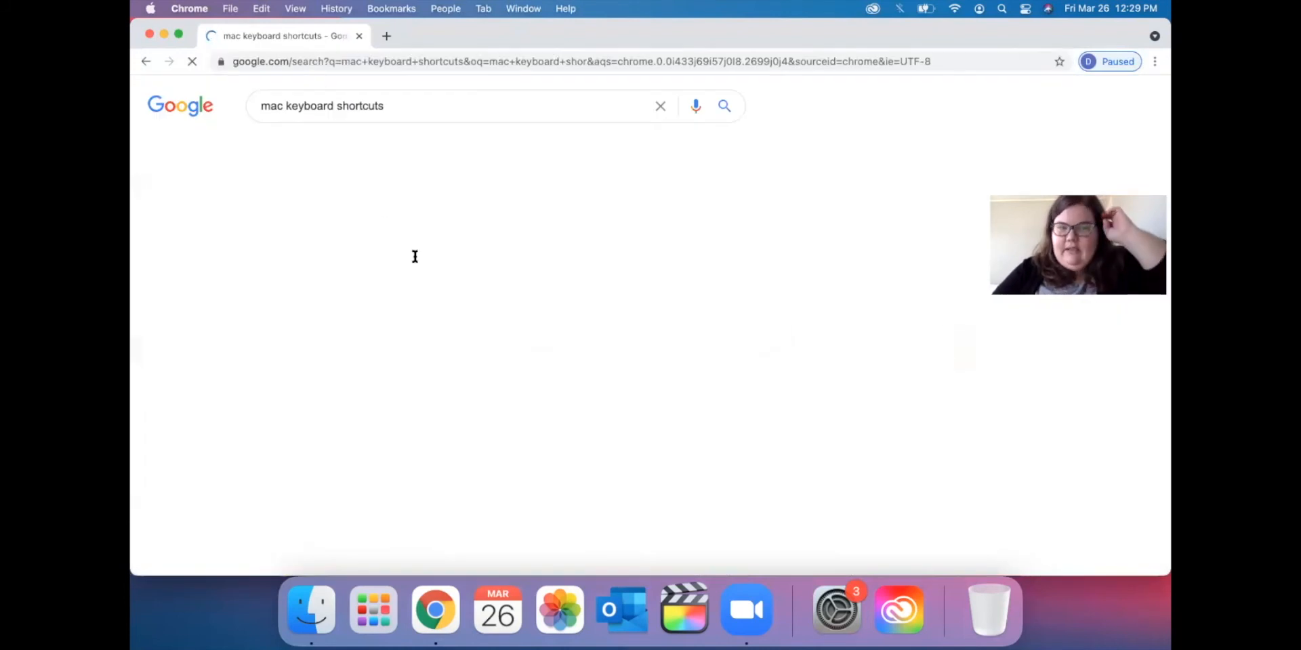
left_click(413, 228)
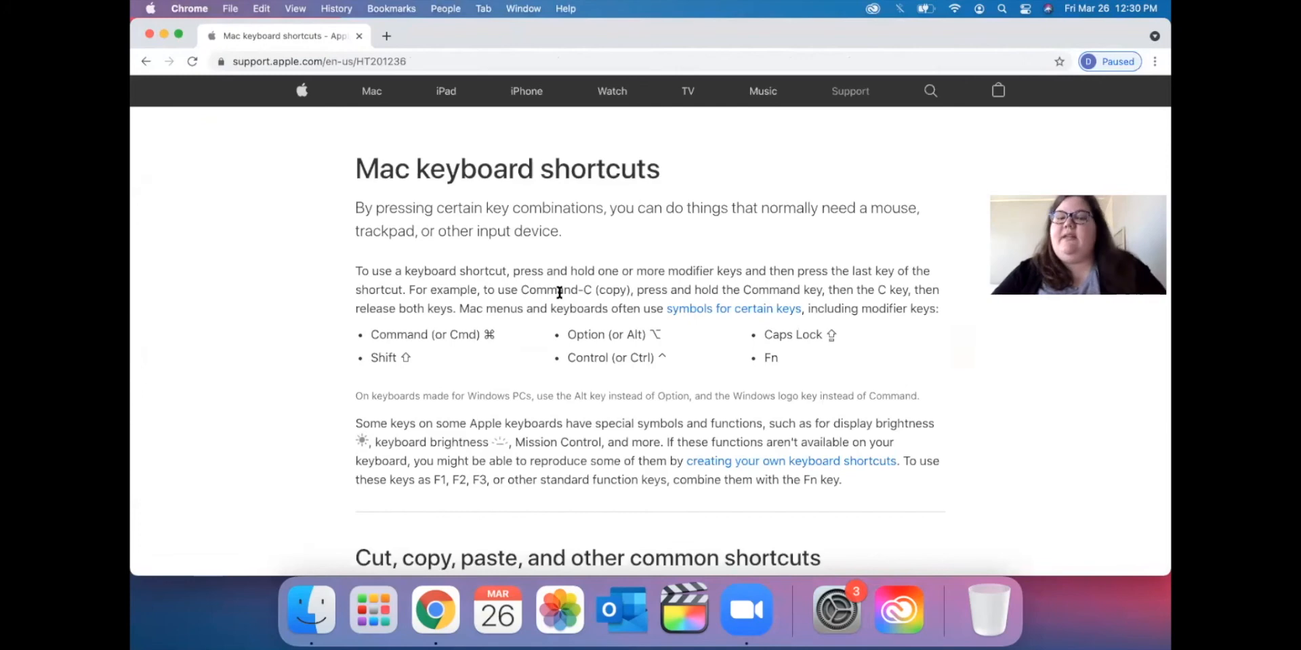
Scroll the support page to the Cut, copy, paste shortcuts section.
scroll(559, 292, "down", 15)
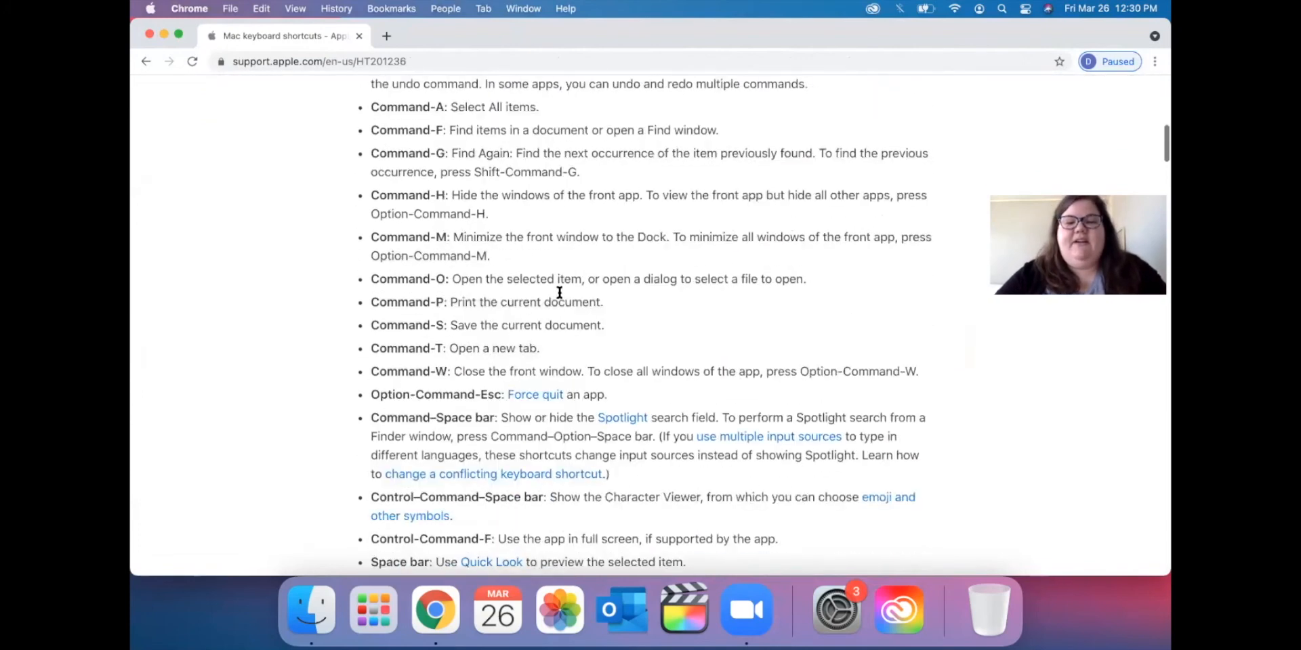
scroll(560, 292, "down", 10)
scroll(560, 292, "up", 15)
scroll(560, 292, "up", 15)
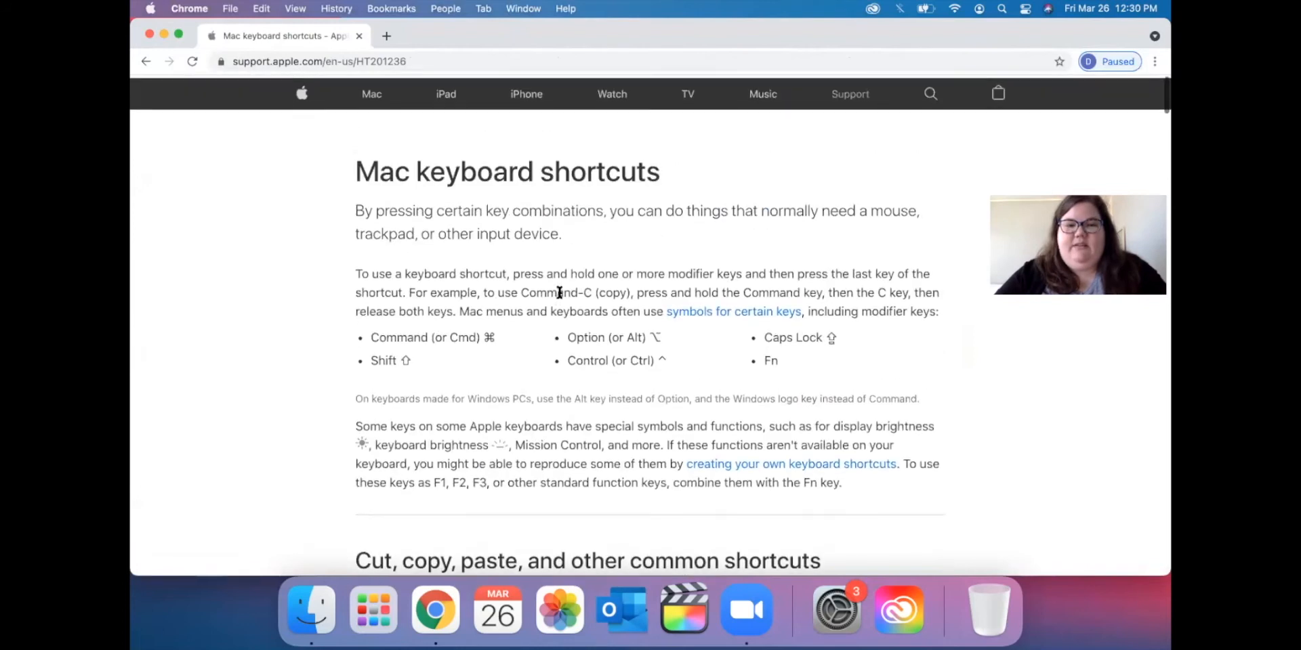
scroll(560, 292, "down", 2)
scroll(560, 292, "up", 1)
scroll(560, 292, "down", 5)
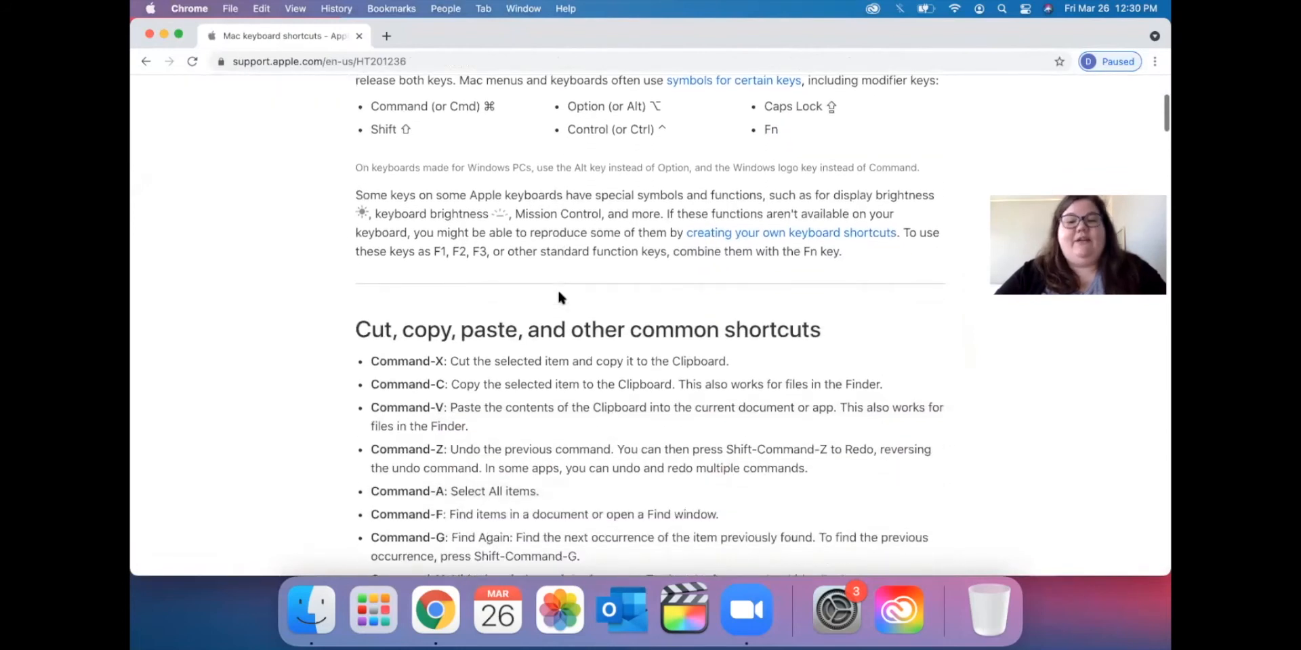
scroll(560, 292, "down", 2)
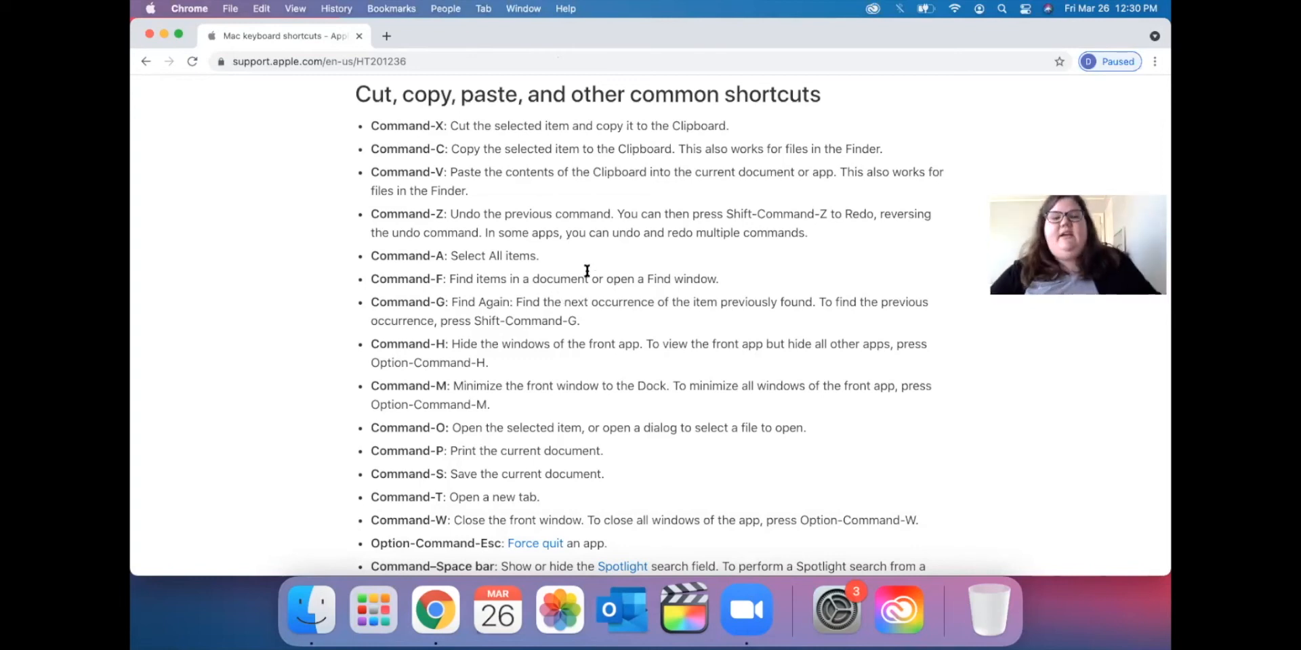
scroll(579, 271, "down", 1)
scroll(579, 271, "down", 5)
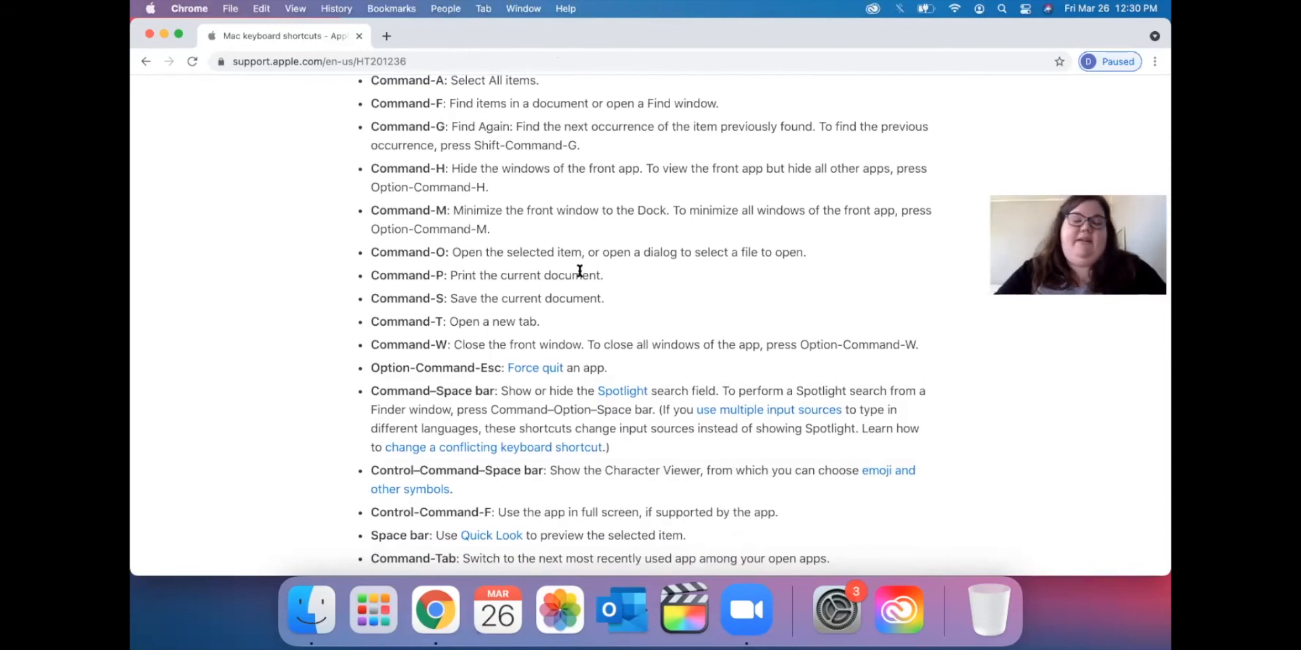
scroll(648, 251, "up", 3)
scroll(648, 251, "up", 3)
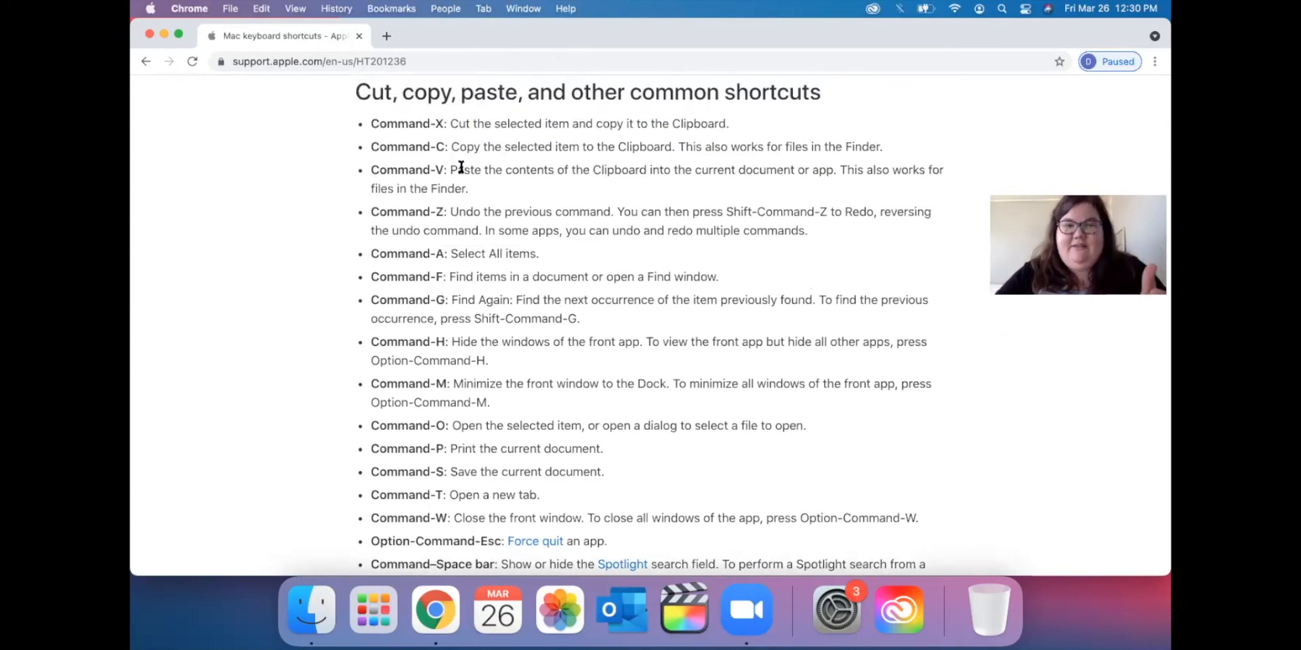
Highlight the Command-V paste and Command-Z undo descriptions, then clear the selection.
left_click_drag(470, 181, 360, 175)
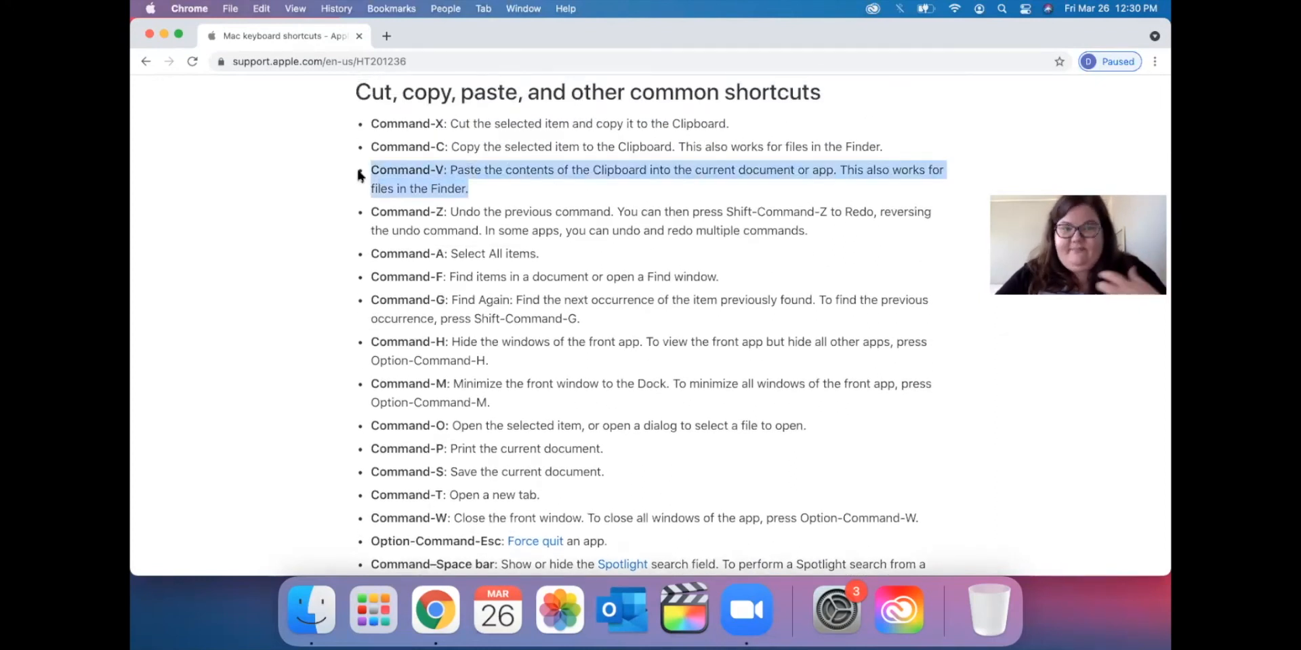
left_click(491, 205)
mouse_move(379, 212)
left_mouse_down()
mouse_move(813, 229)
mouse_move(413, 232)
mouse_move(384, 212)
left_mouse_up()
left_click(813, 229)
left_click(409, 235)
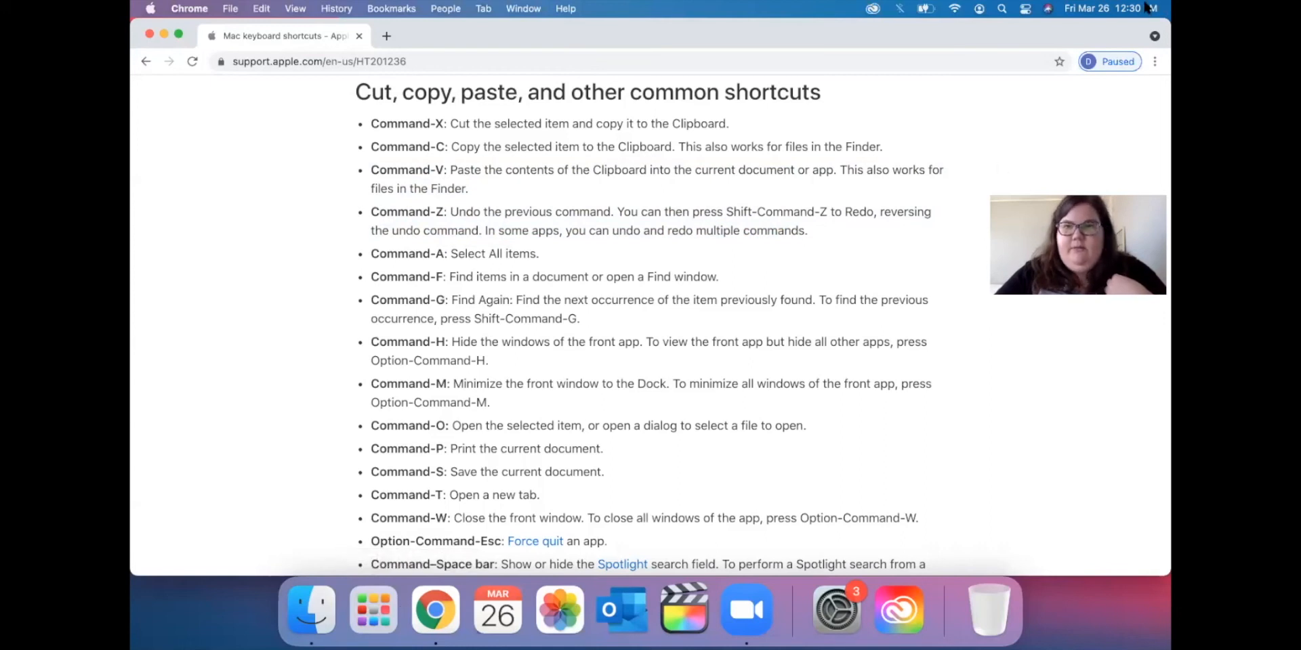
left_click(1002, 8)
Launch Notes from Spotlight, continue past the welcome screen and decline iCloud.
type("notes")
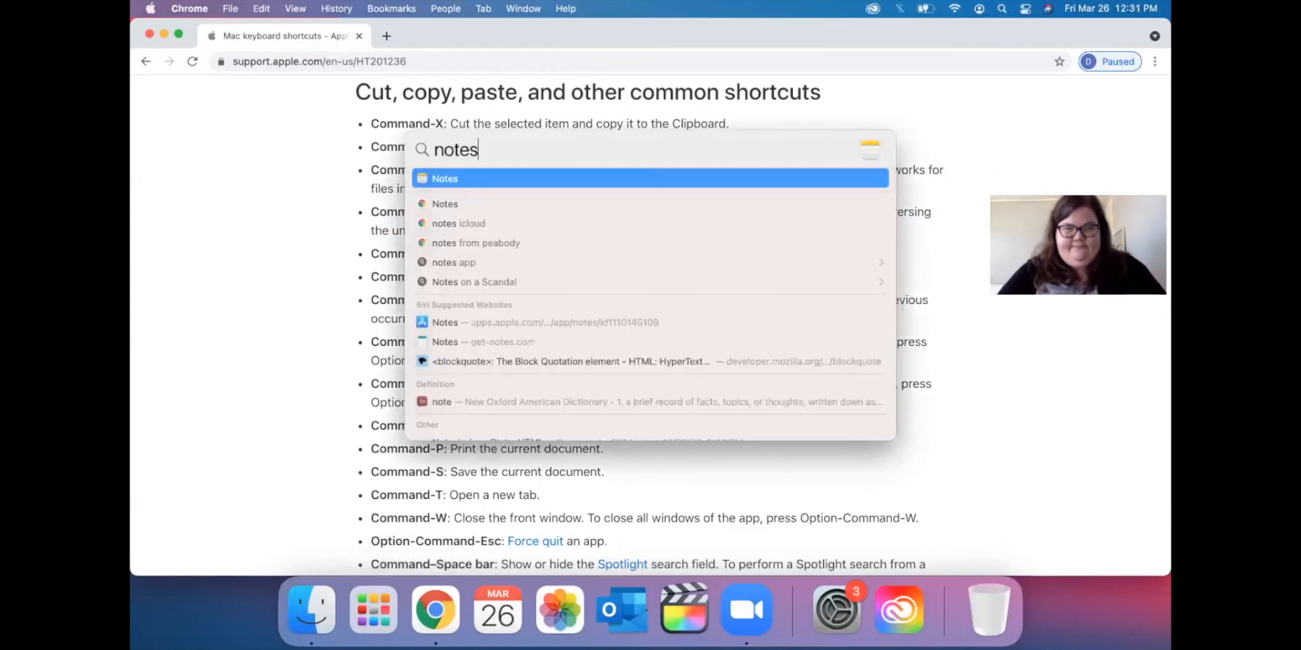
key("Return")
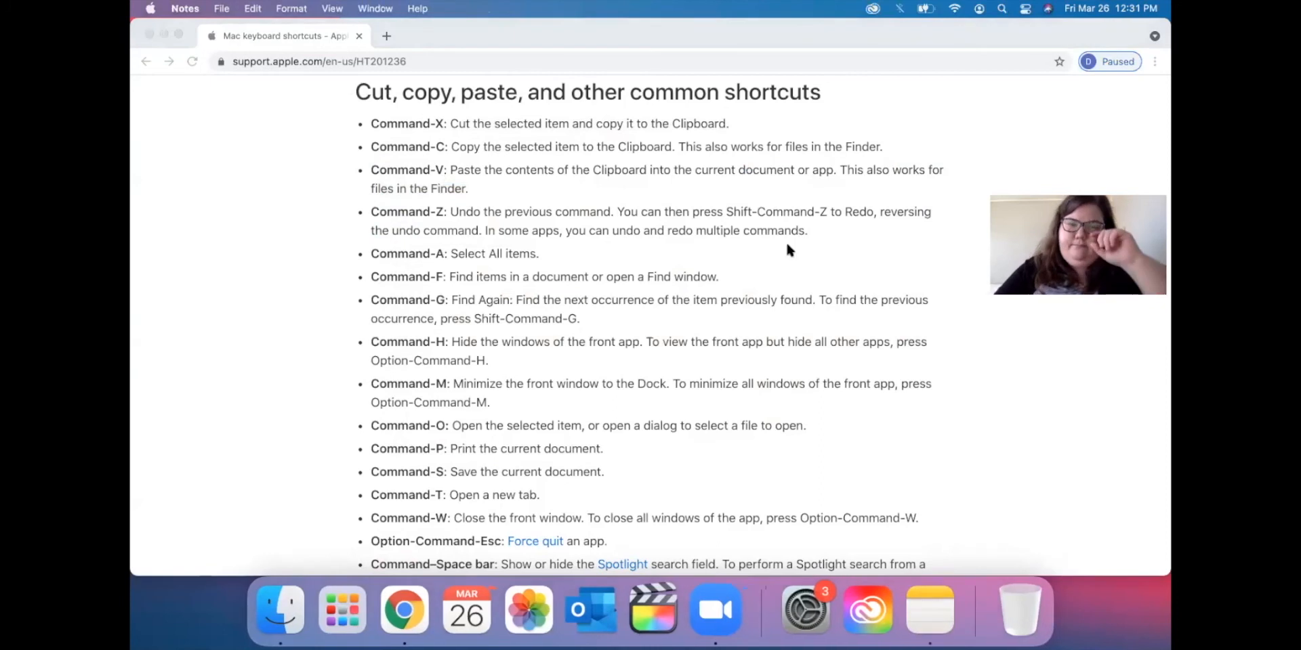
left_click(434, 426)
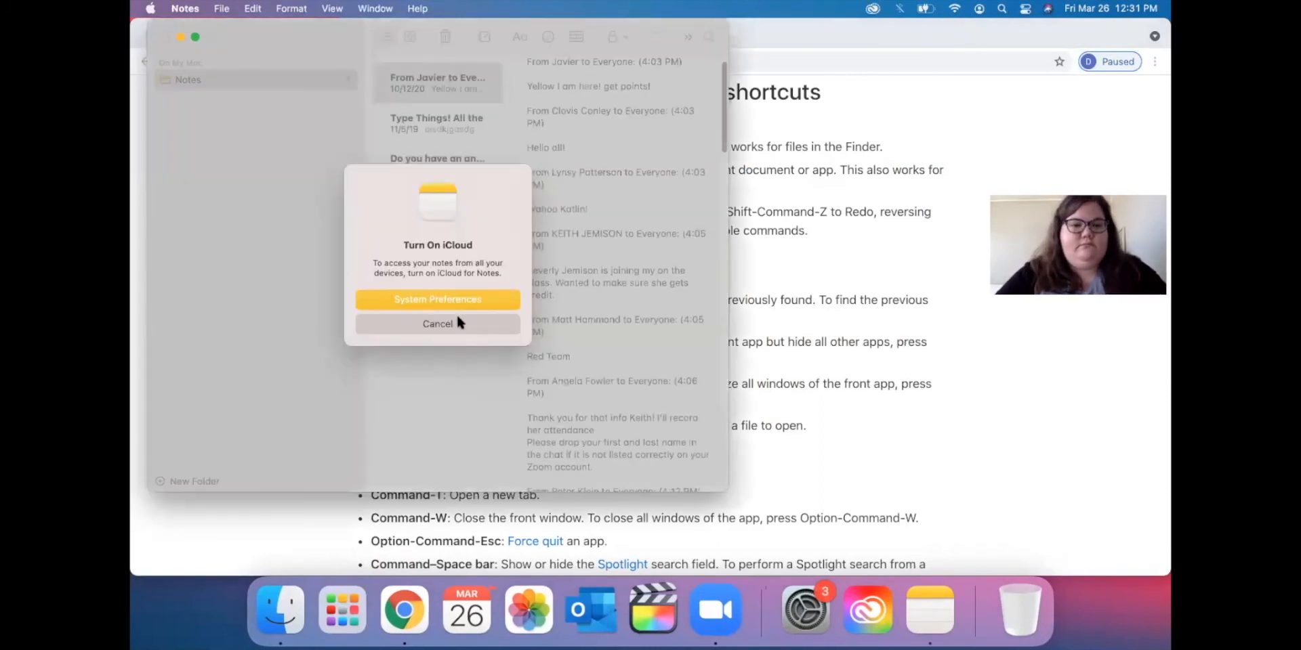
left_click(437, 324)
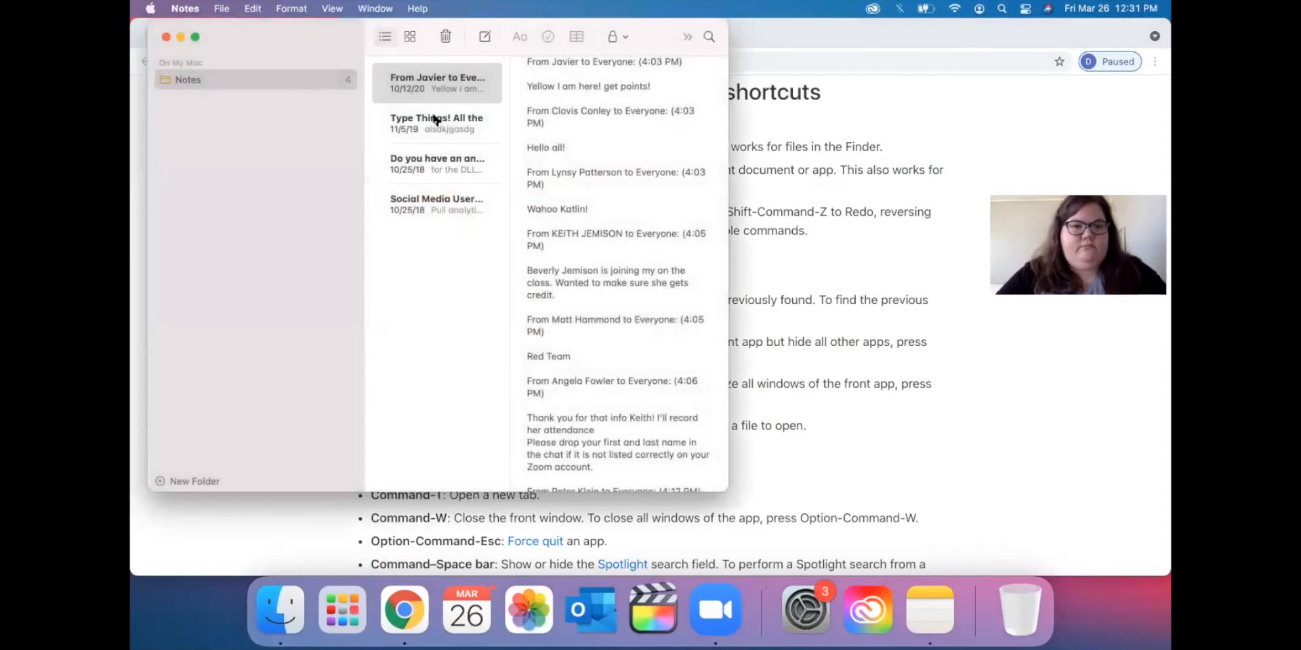
Reposition the Notes window, create a new blank note and widen the window.
left_click_drag(262, 25, 353, 80)
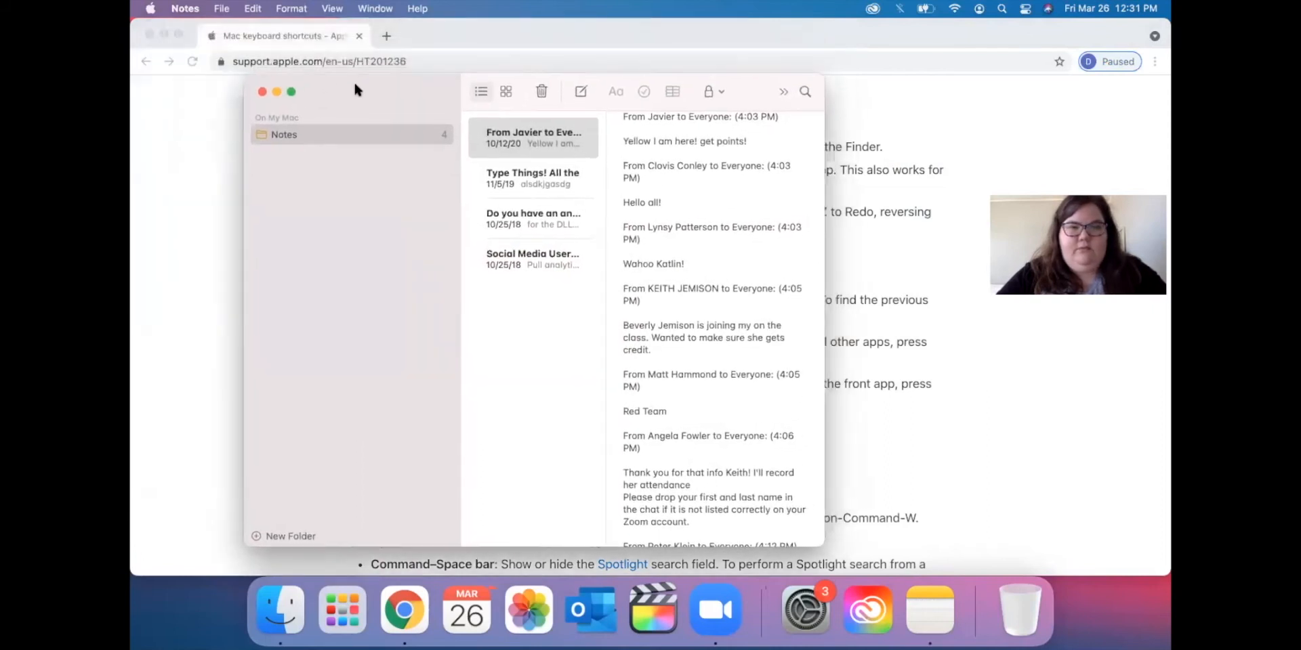
left_click(578, 93)
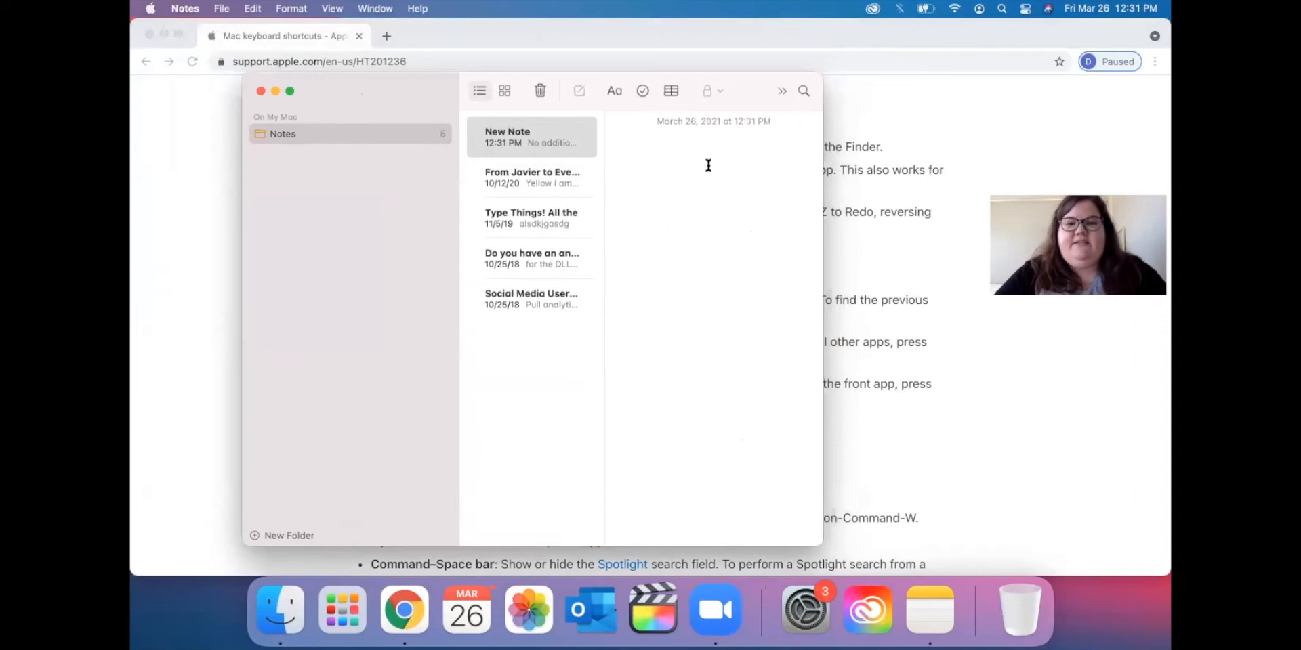
left_click_drag(828, 126, 1020, 128)
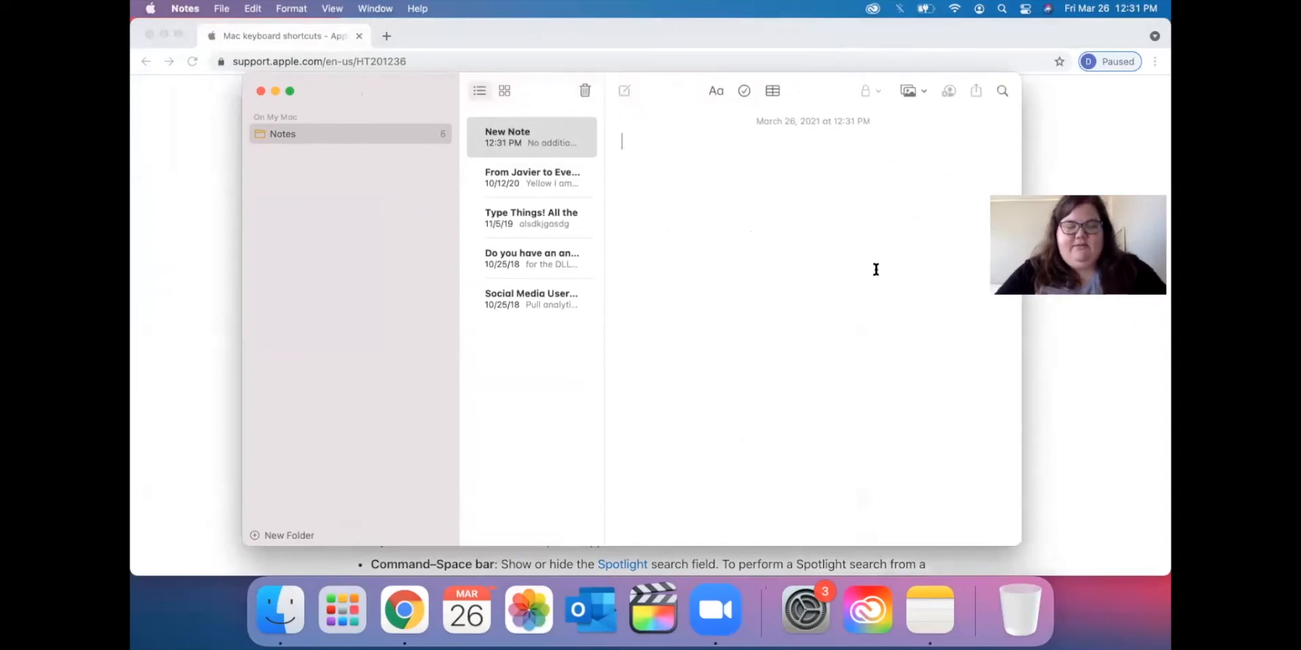
Type 'Example' as the title and paste a second copy after it.
type("Example")
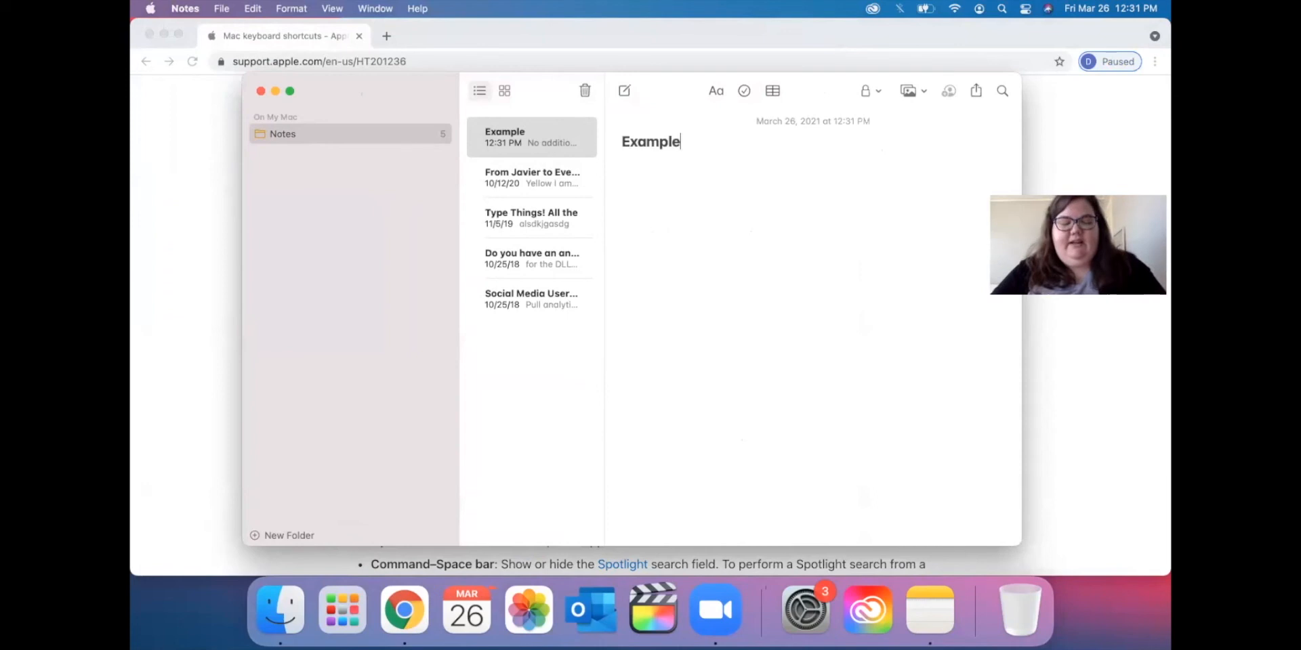
key("super+a")
key("super+c")
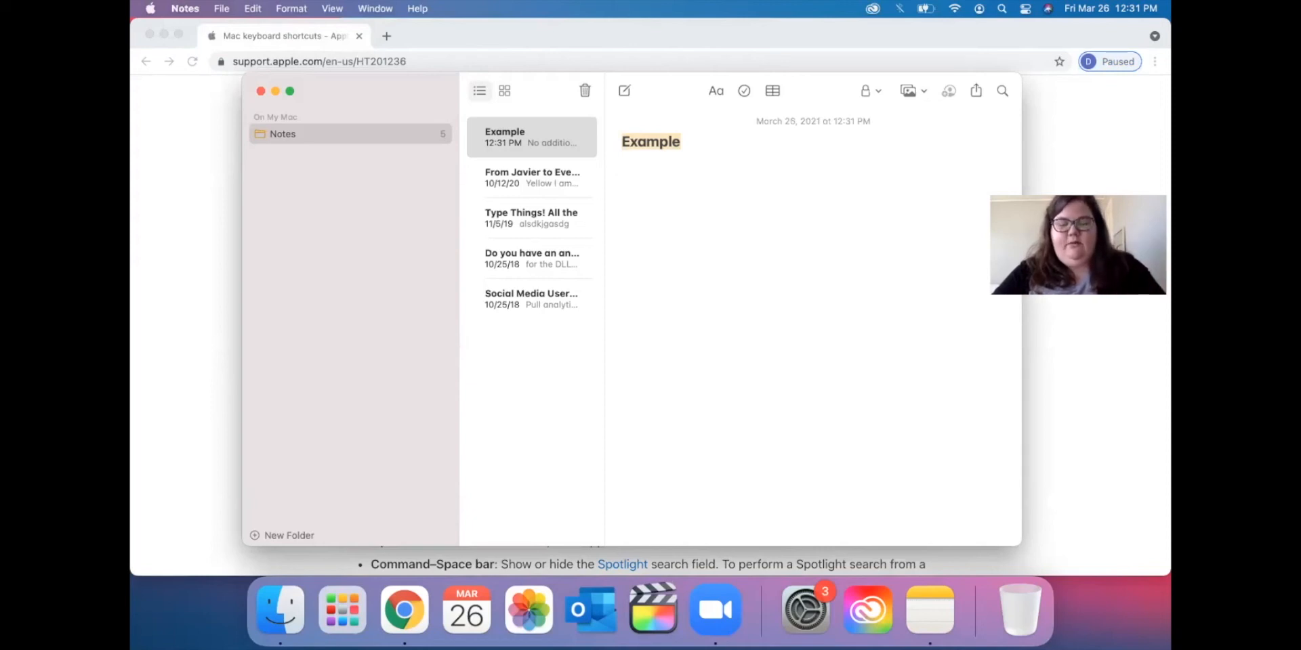
key("Right")
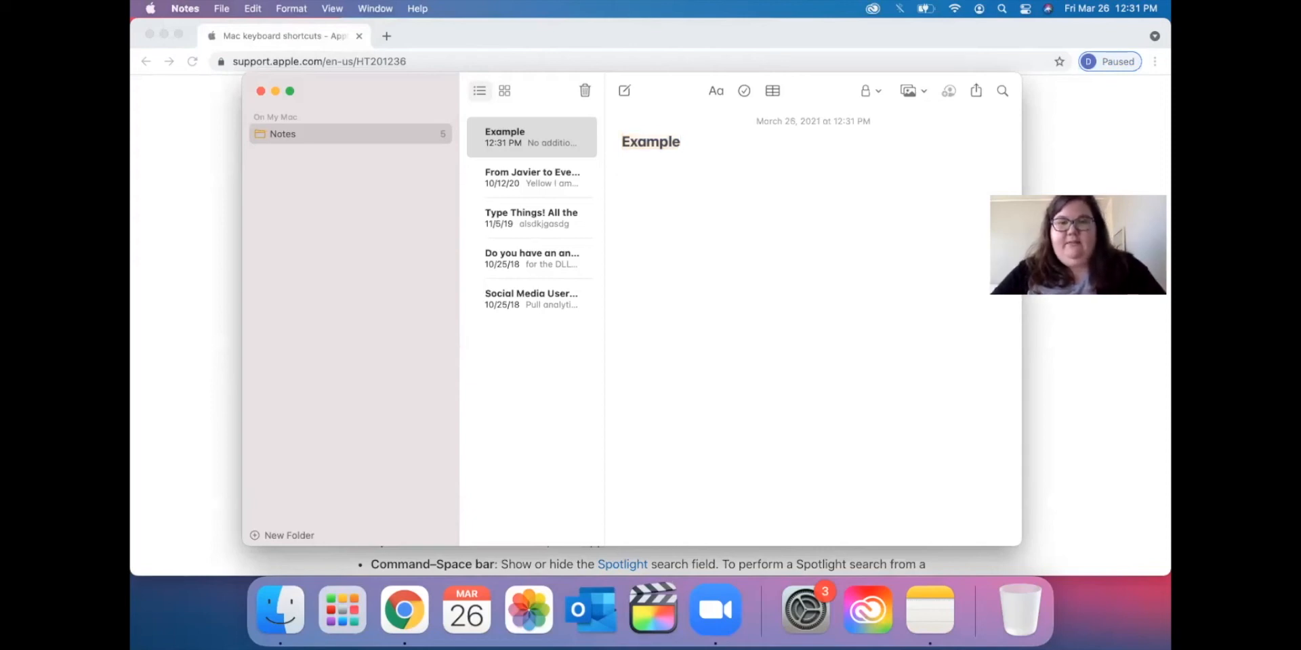
key("super+v")
key("super+v")
key("super+v")
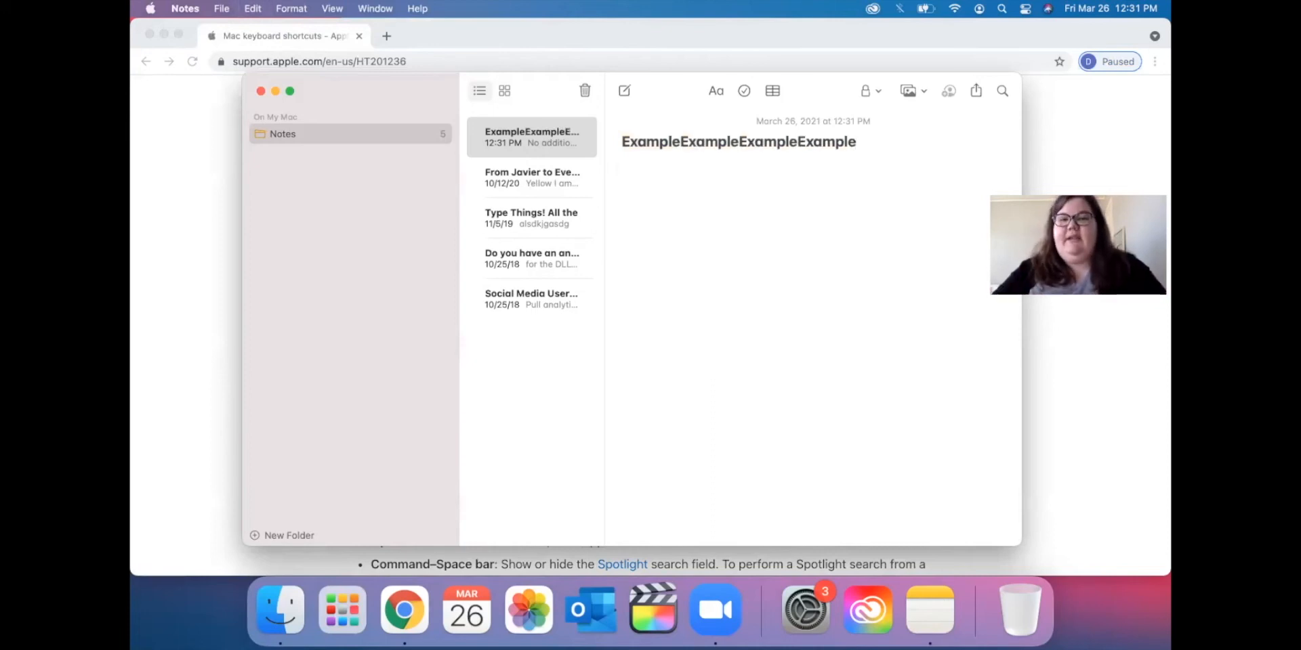
Paste the title twice more, undo both pastes, then hide Notes with Cmd-H.
key("super+a")
key("super+c")
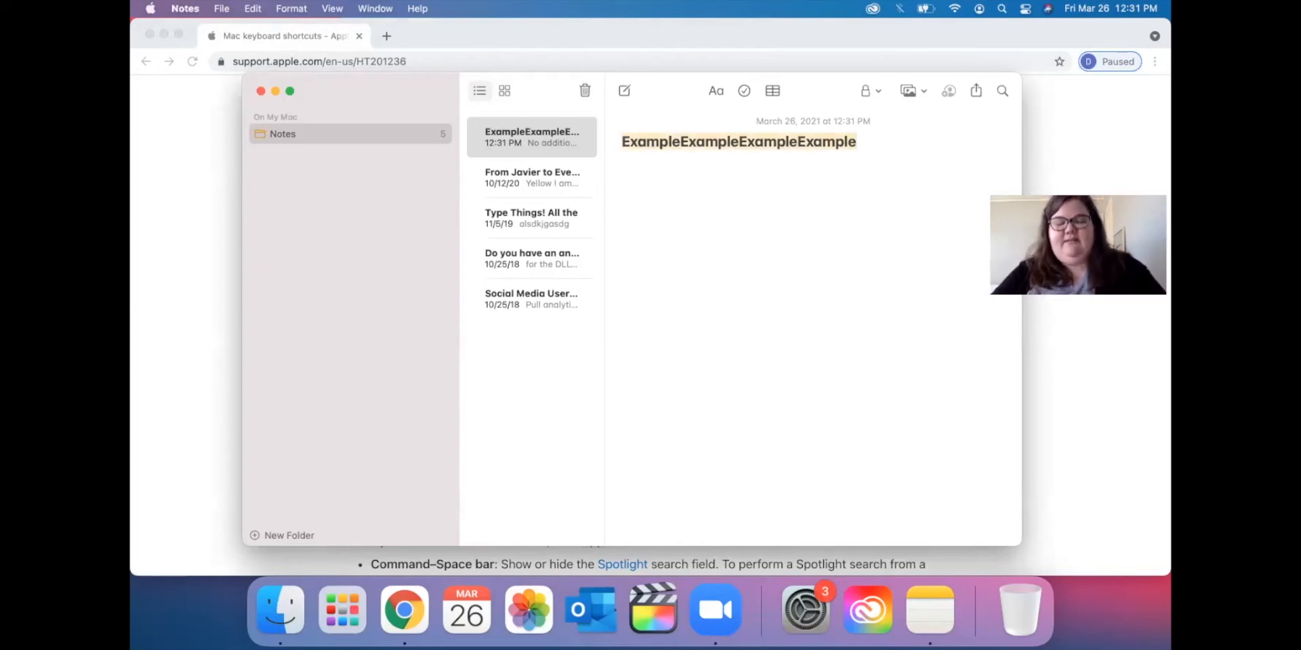
key("Right")
key("super+v")
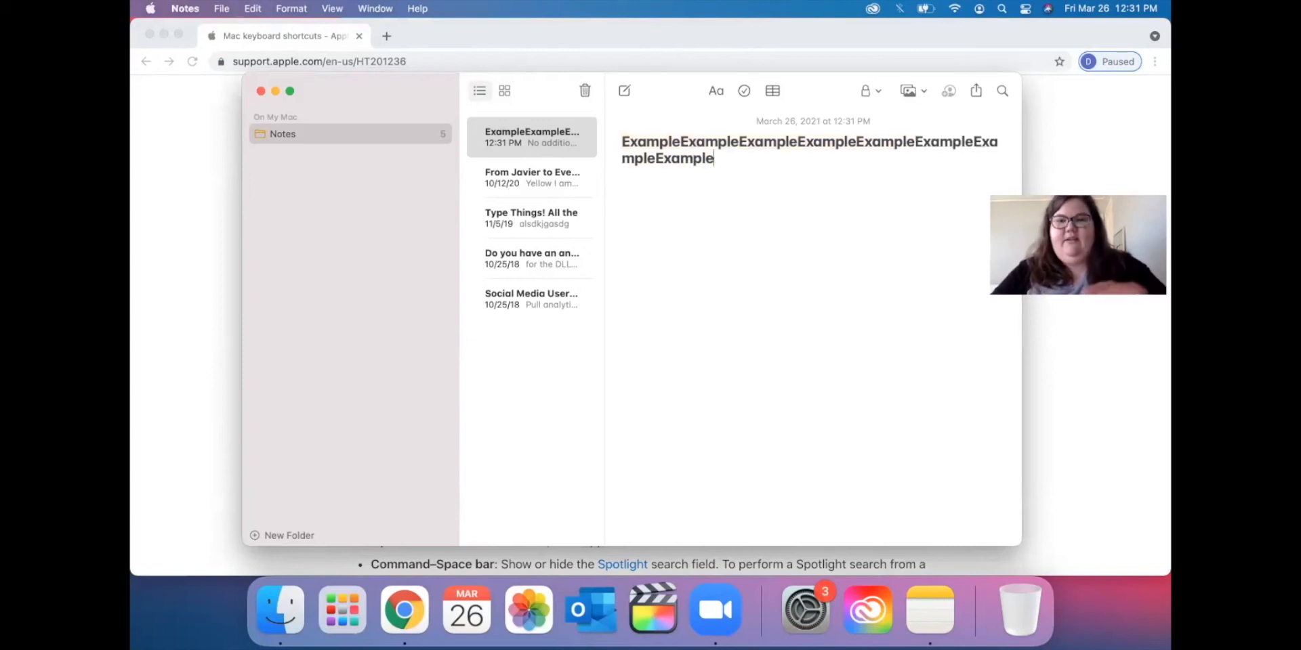
key("super+v")
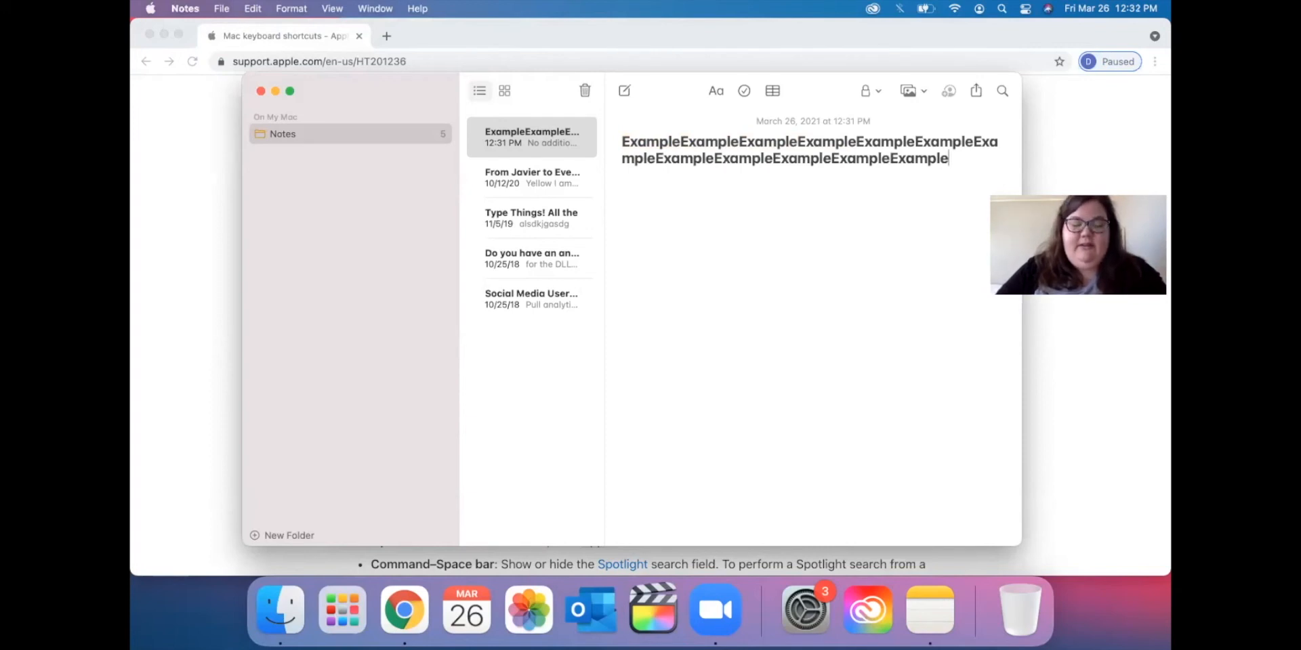
key("super+z")
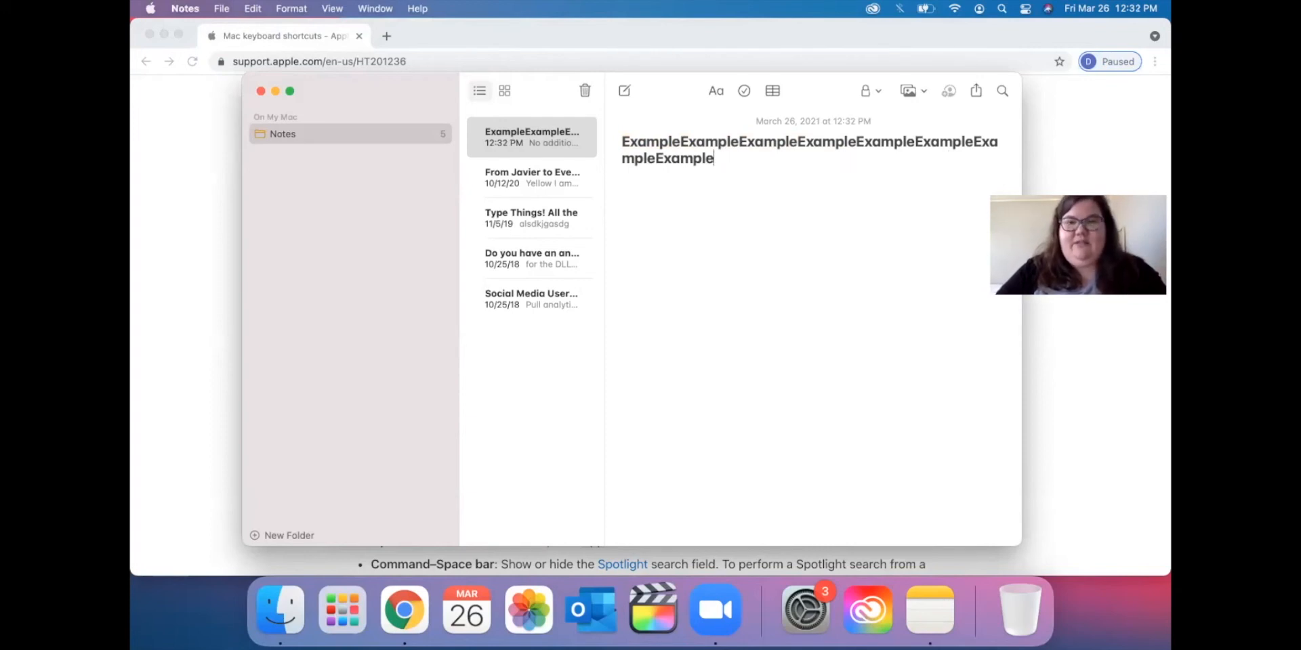
key("super+z")
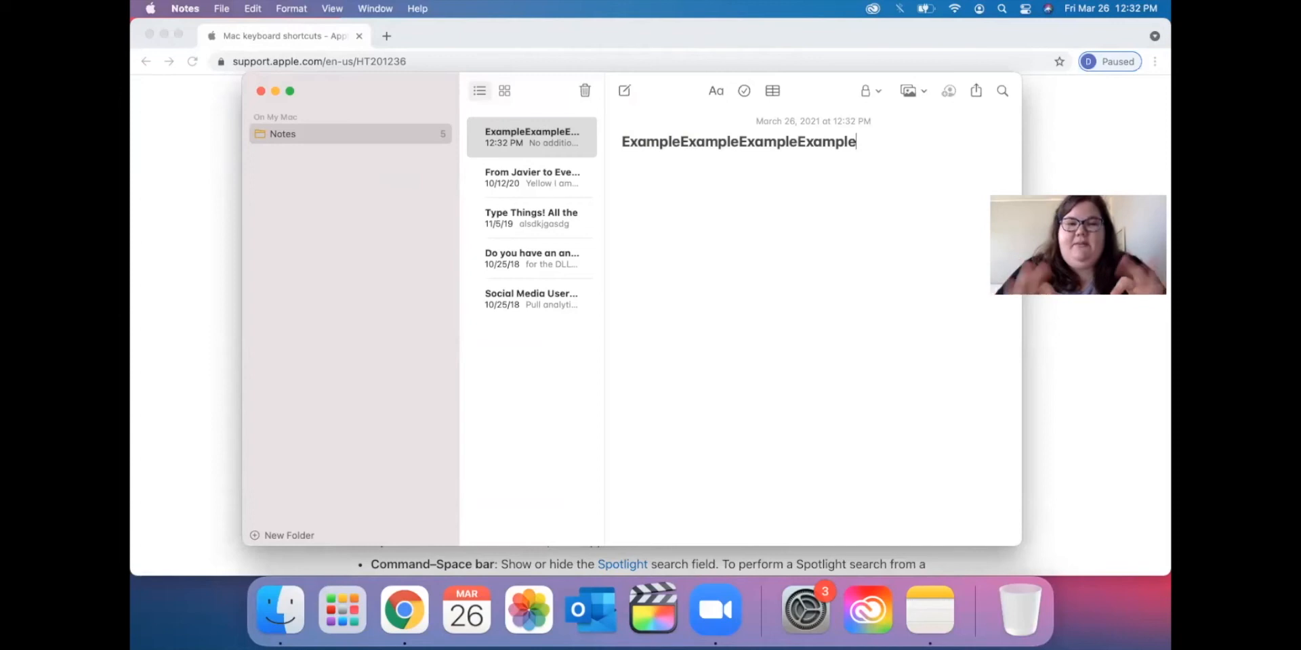
left_click_drag(424, 88, 397, 82)
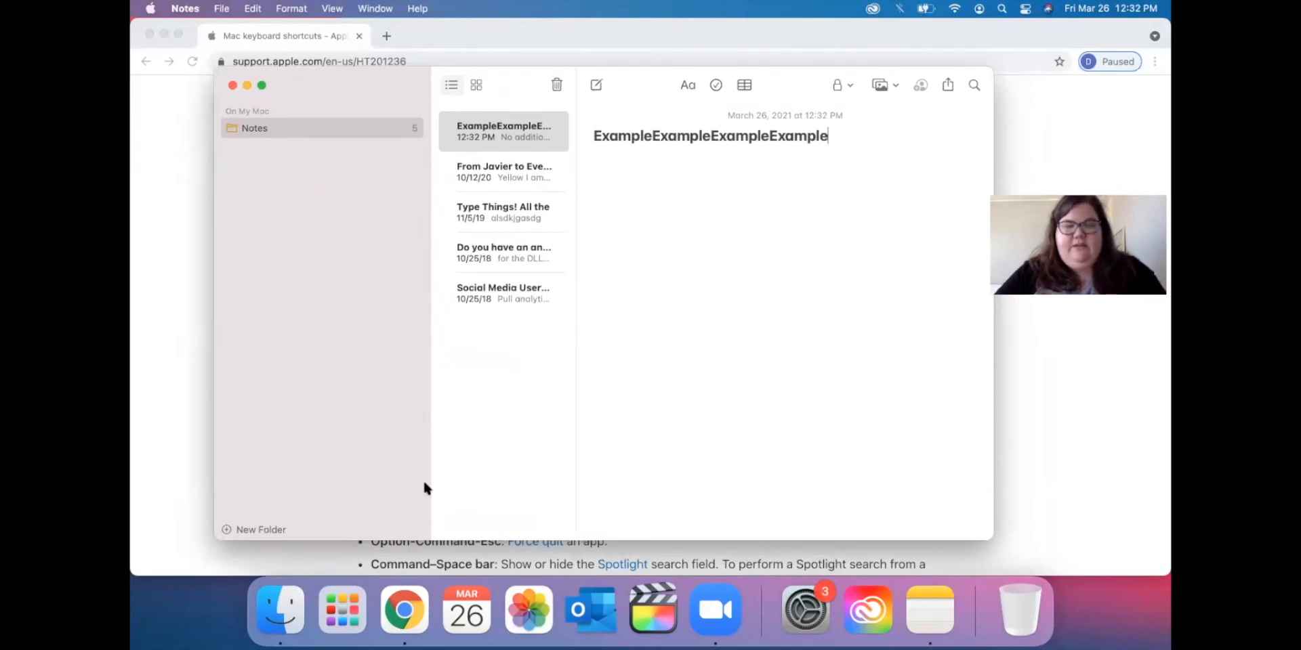
key("super+h")
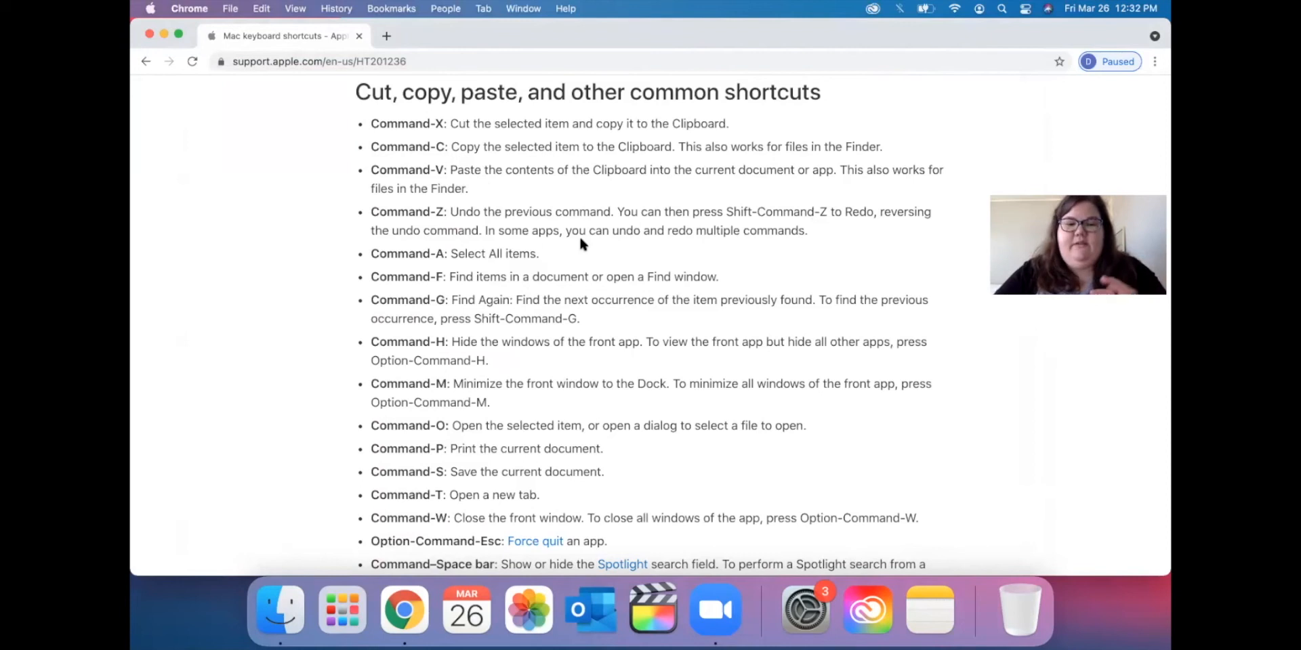
Scroll down through the Mac keyboard shortcut sections and back up to the page top.
scroll(580, 244, "down", 15)
scroll(580, 241, "down", 5)
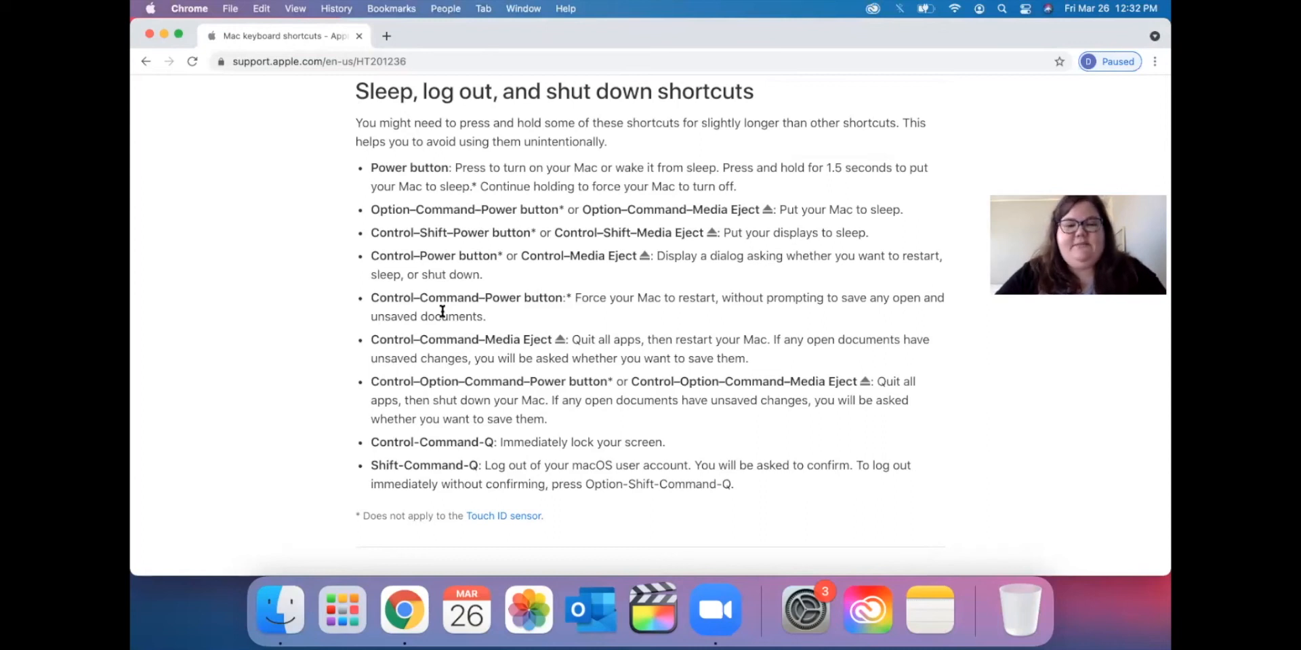
scroll(442, 311, "down", 15)
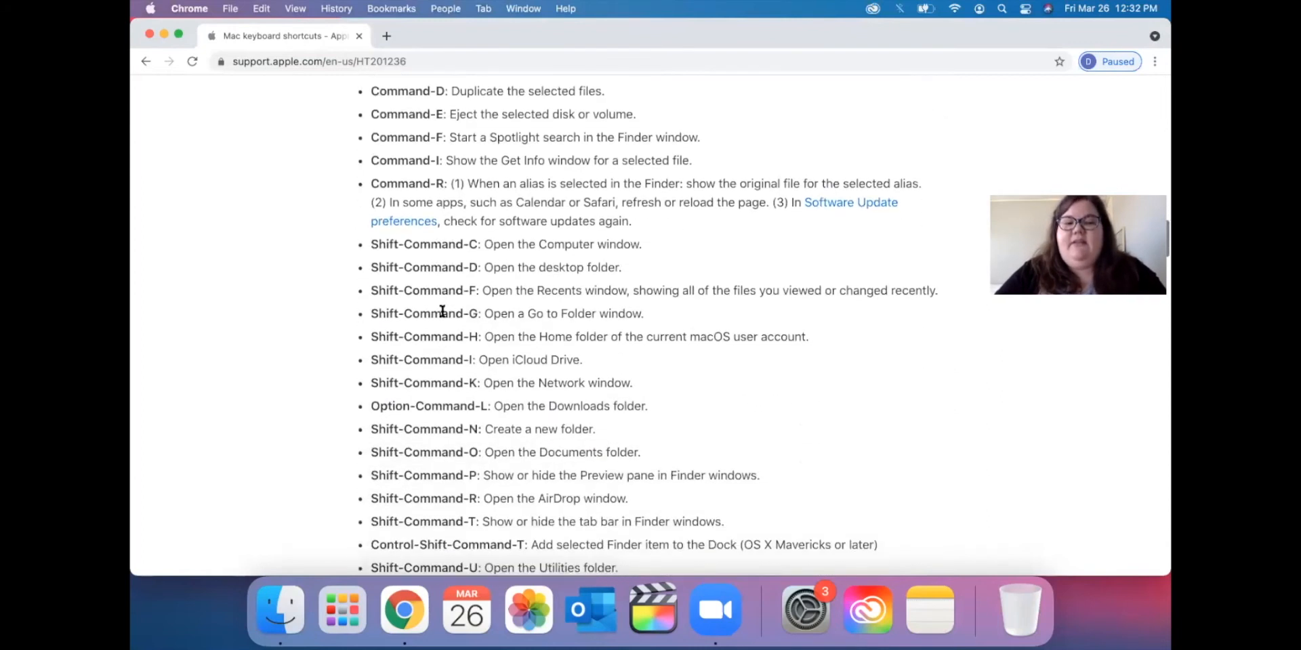
scroll(442, 311, "down", 12)
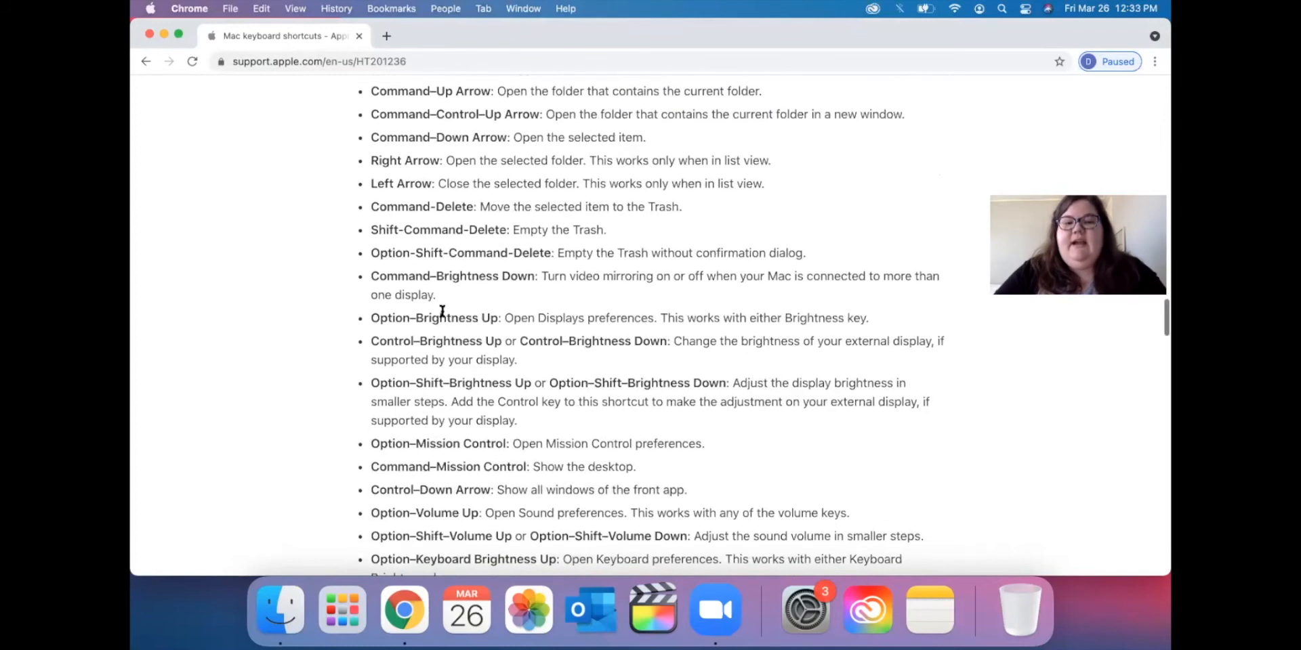
scroll(442, 311, "up", 12)
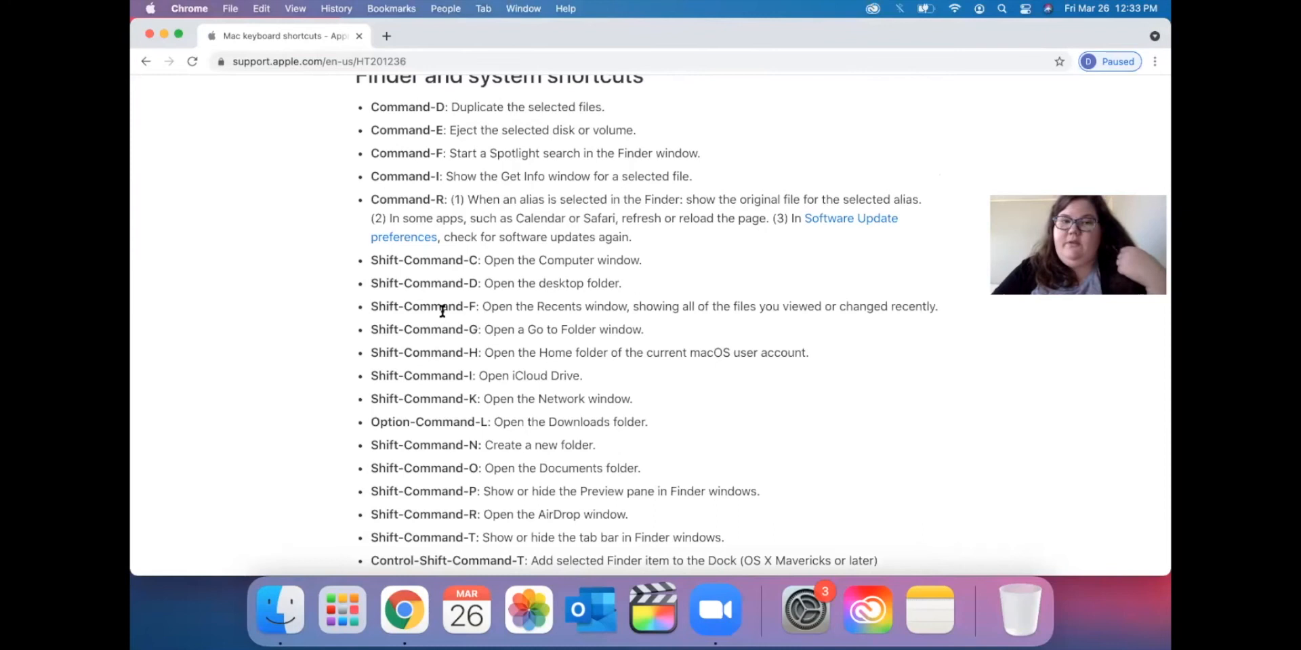
scroll(591, 321, "up", 15)
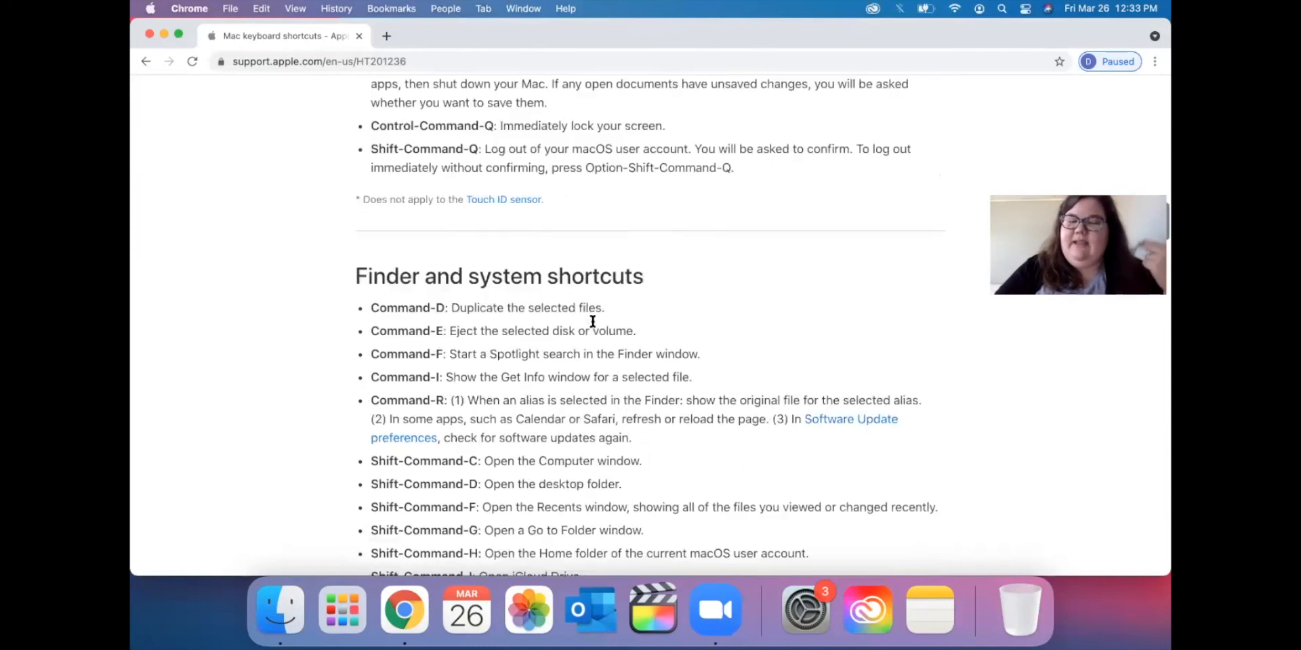
scroll(591, 324, "up", 10)
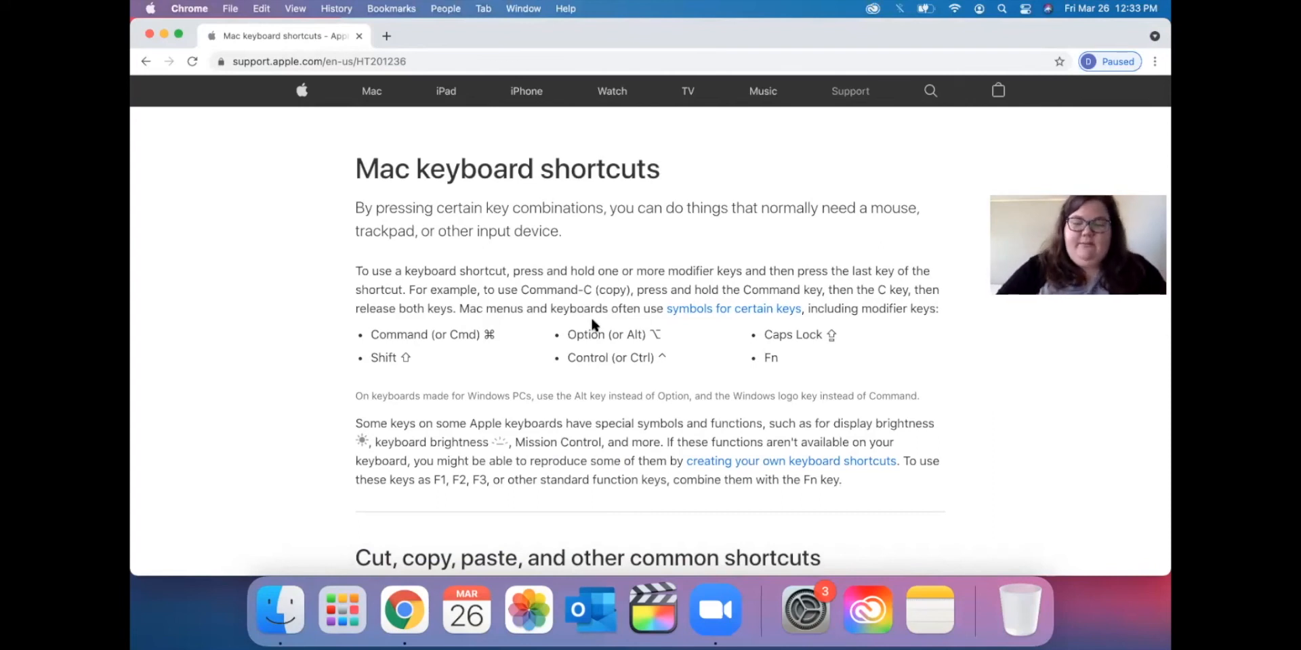
key("super+space")
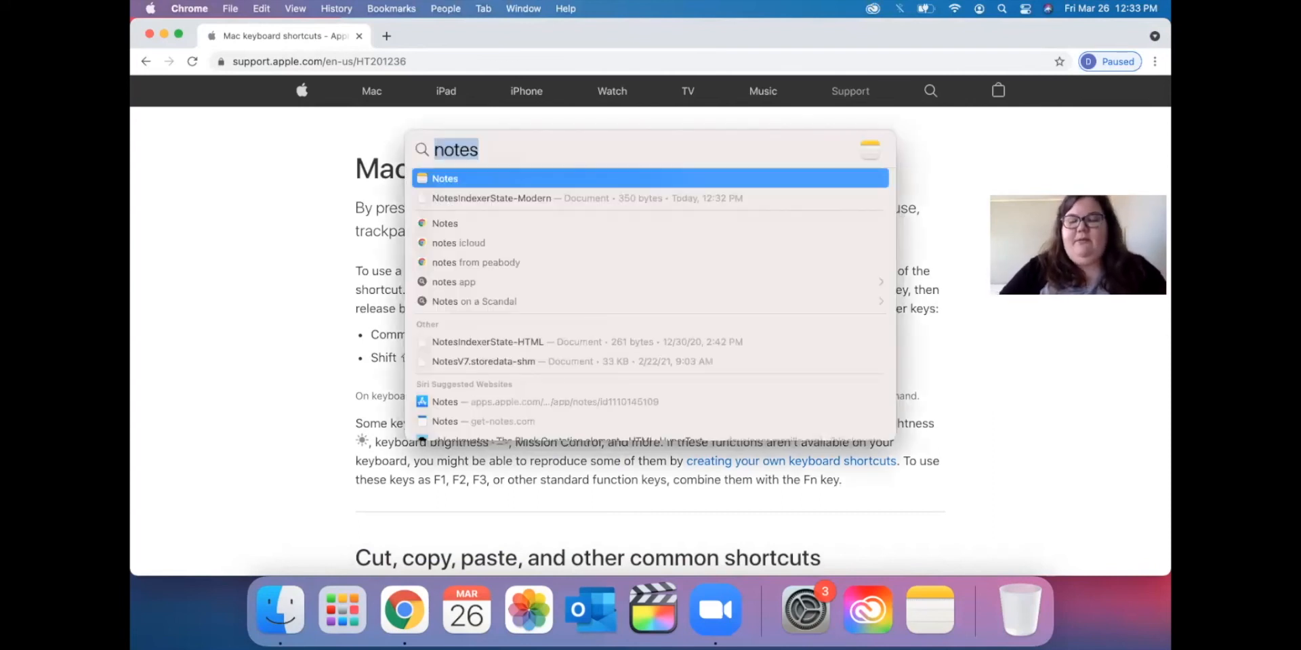
Clear and dismiss the Spotlight search, then minimize Chrome to reveal the desktop.
key("BackSpace")
key("Escape")
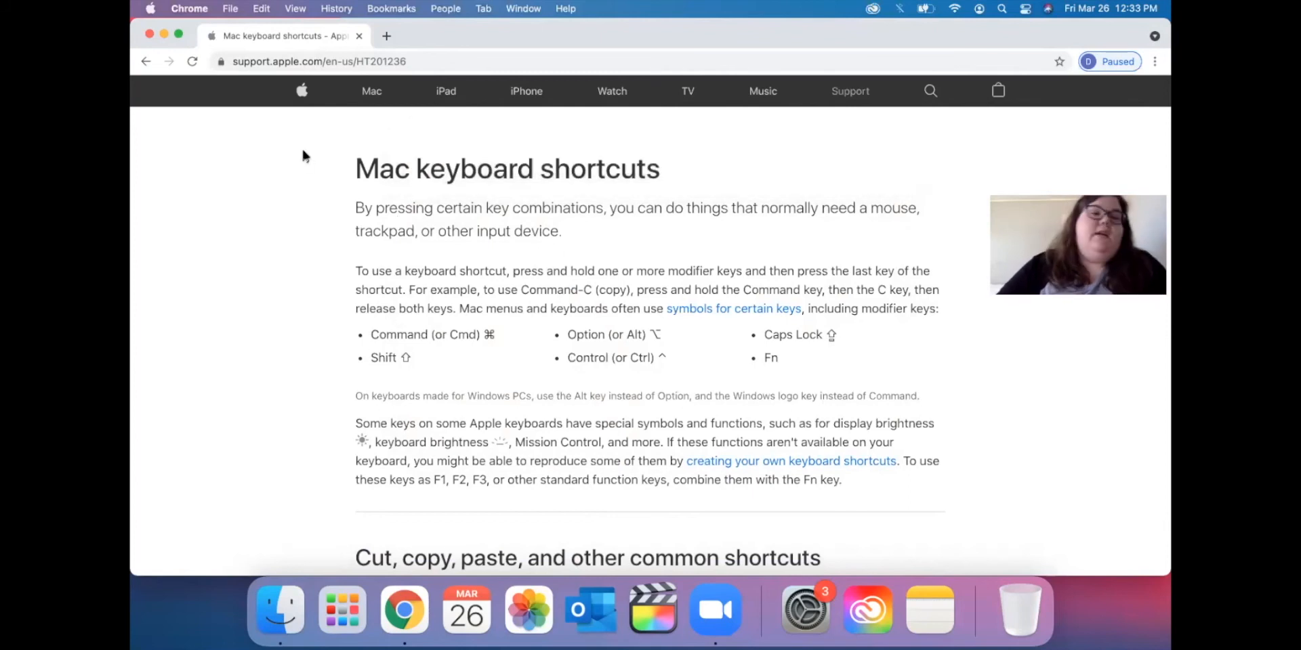
left_click(160, 34)
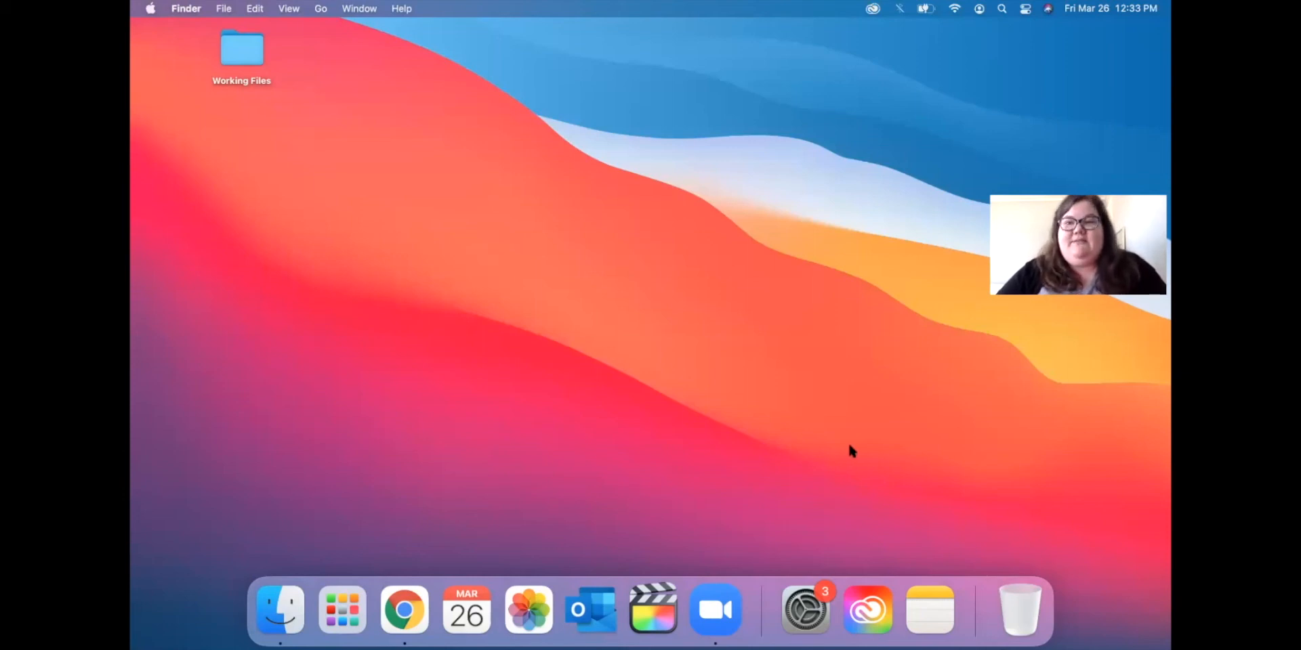
Reopen Notes from the Dock to show the ExampleExampleExampleExample note.
left_click(926, 616)
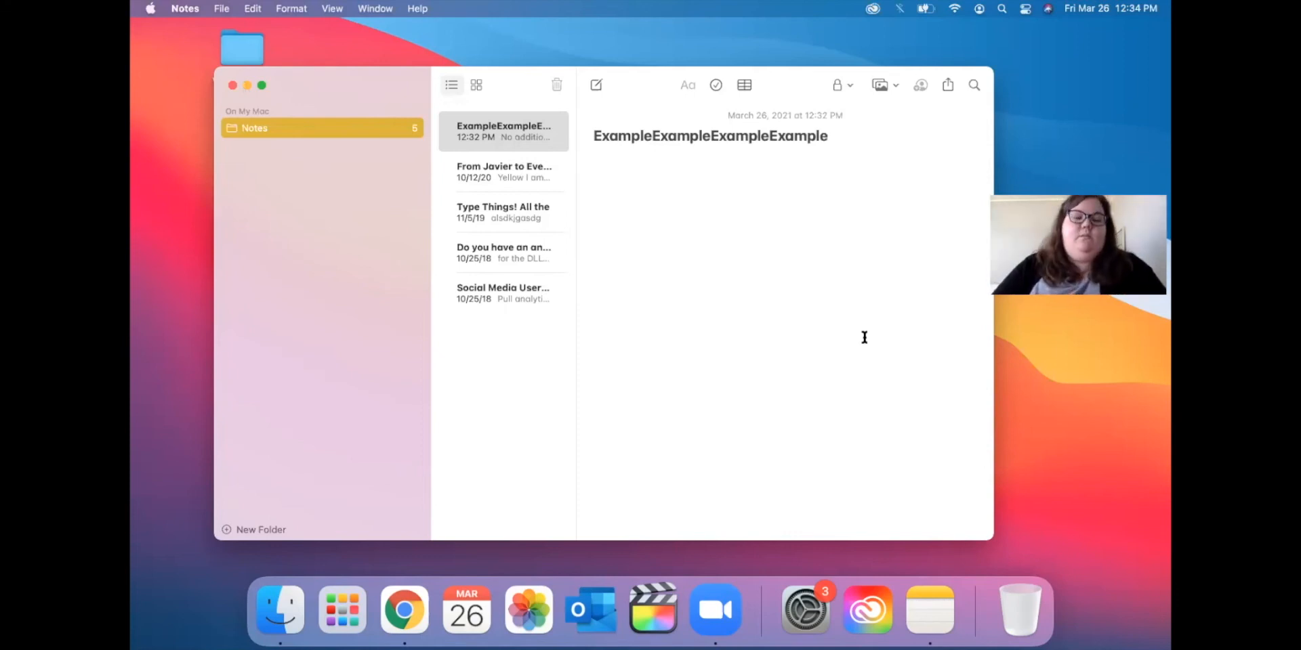
left_click(295, 624)
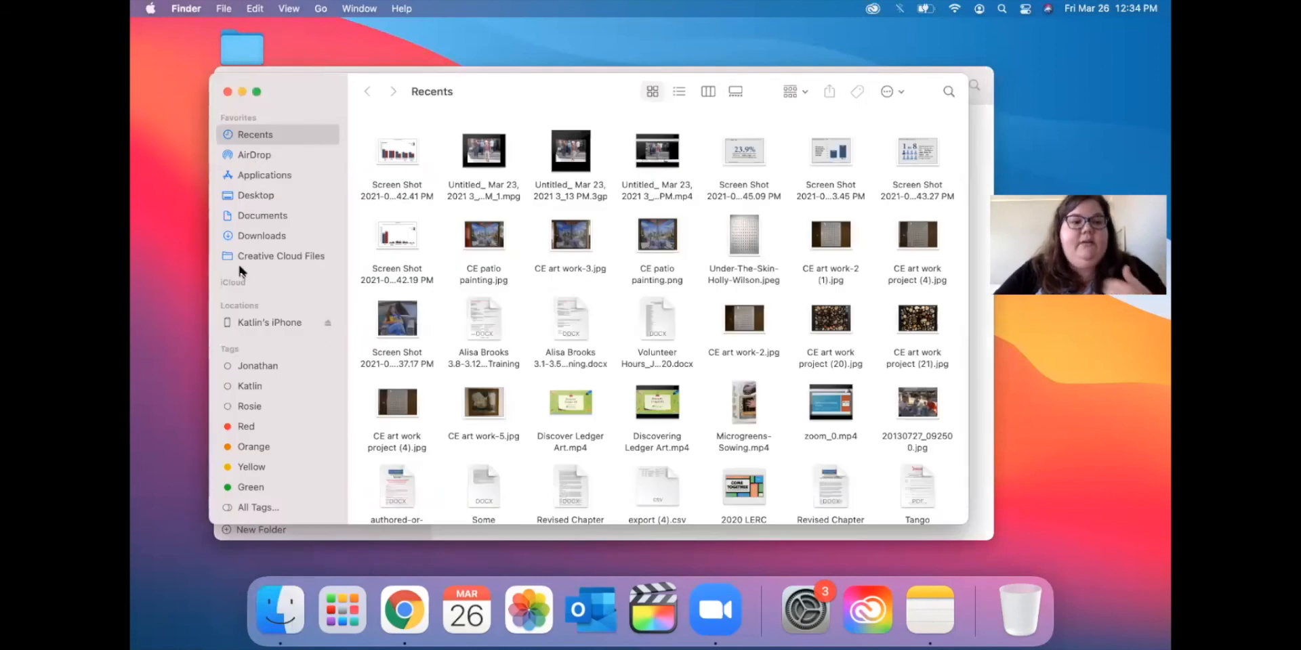
left_click(228, 91)
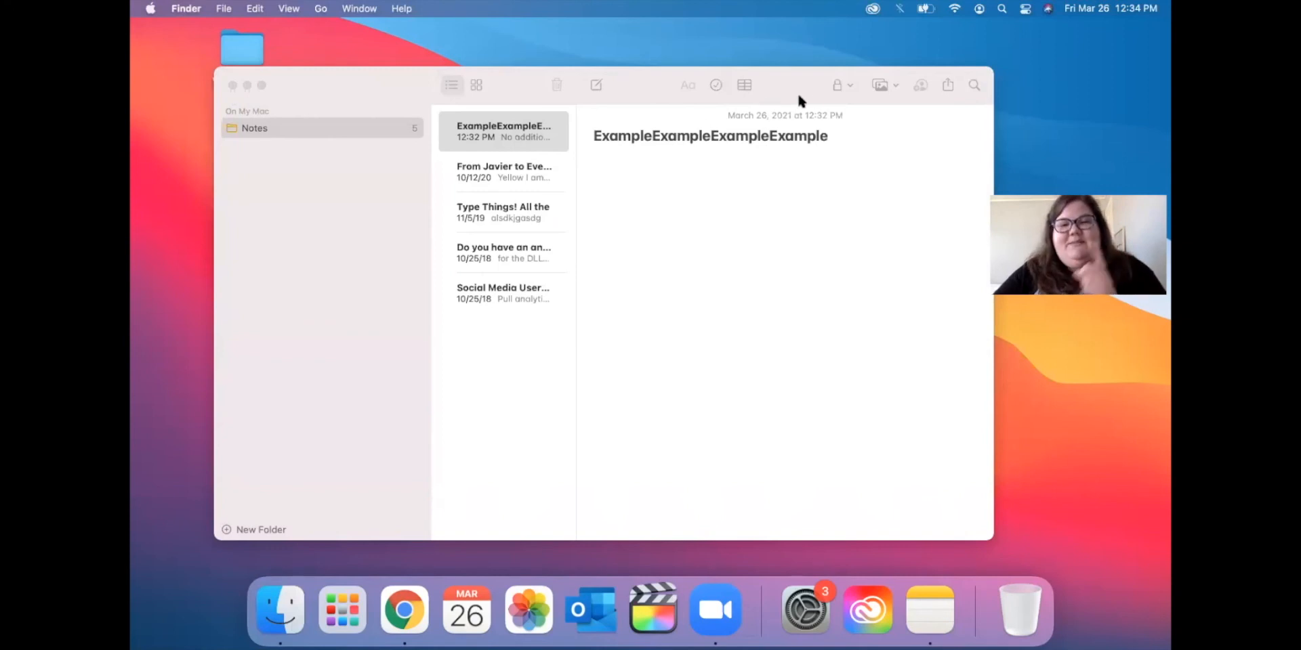
left_click_drag(810, 84, 800, 86)
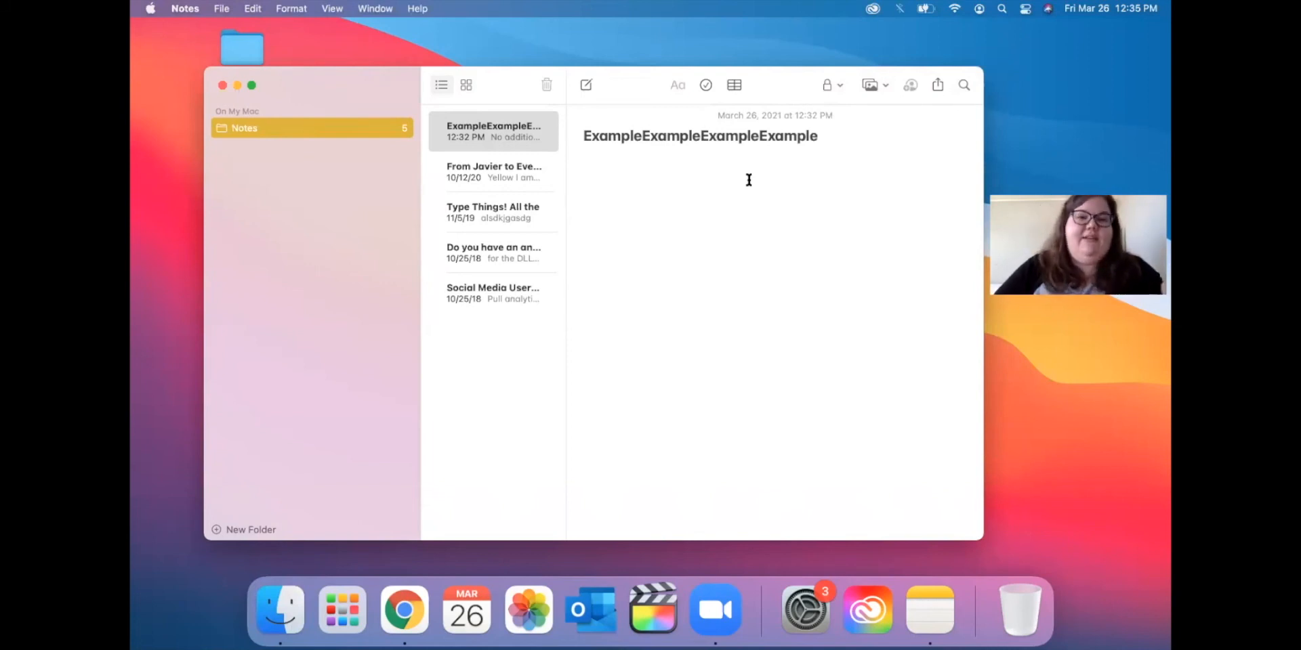
Retitle the note 'Grocery List' and start a dashed list with milk.
left_click(832, 135)
double_click(755, 134)
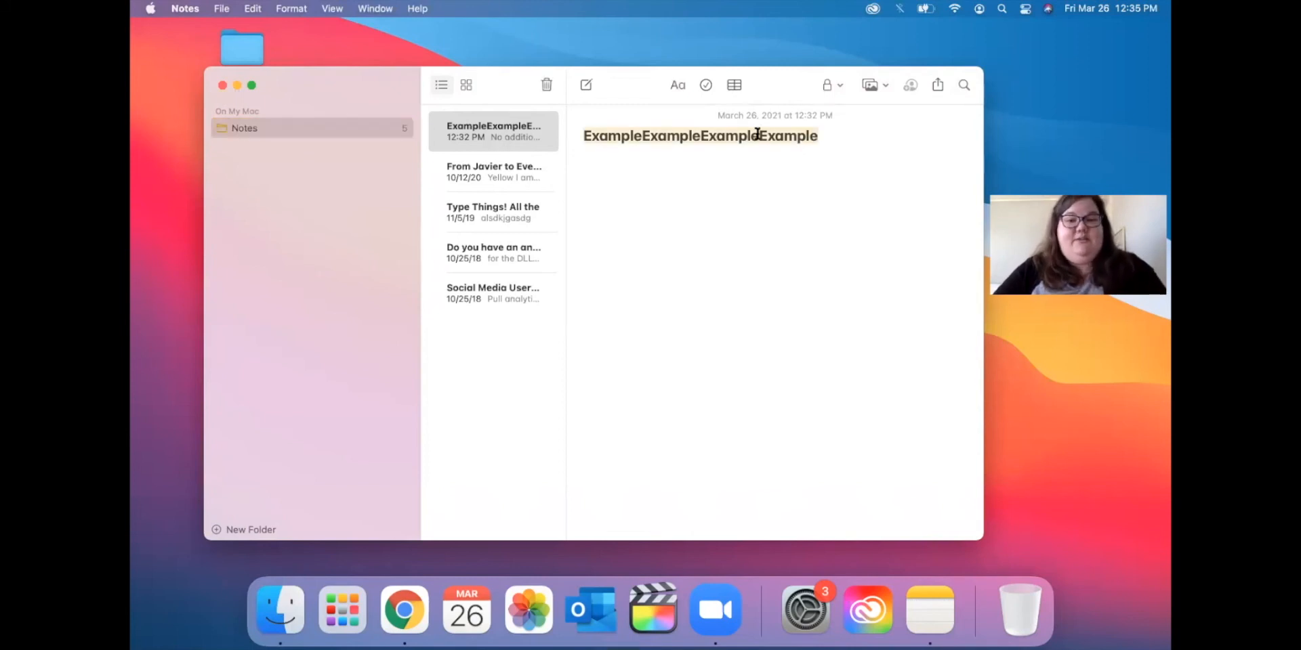
type("Gro")
type("cewey")
key("BackSpace")
key("BackSpace")
key("BackSpace")
key("BackSpace")
type("ery List ")
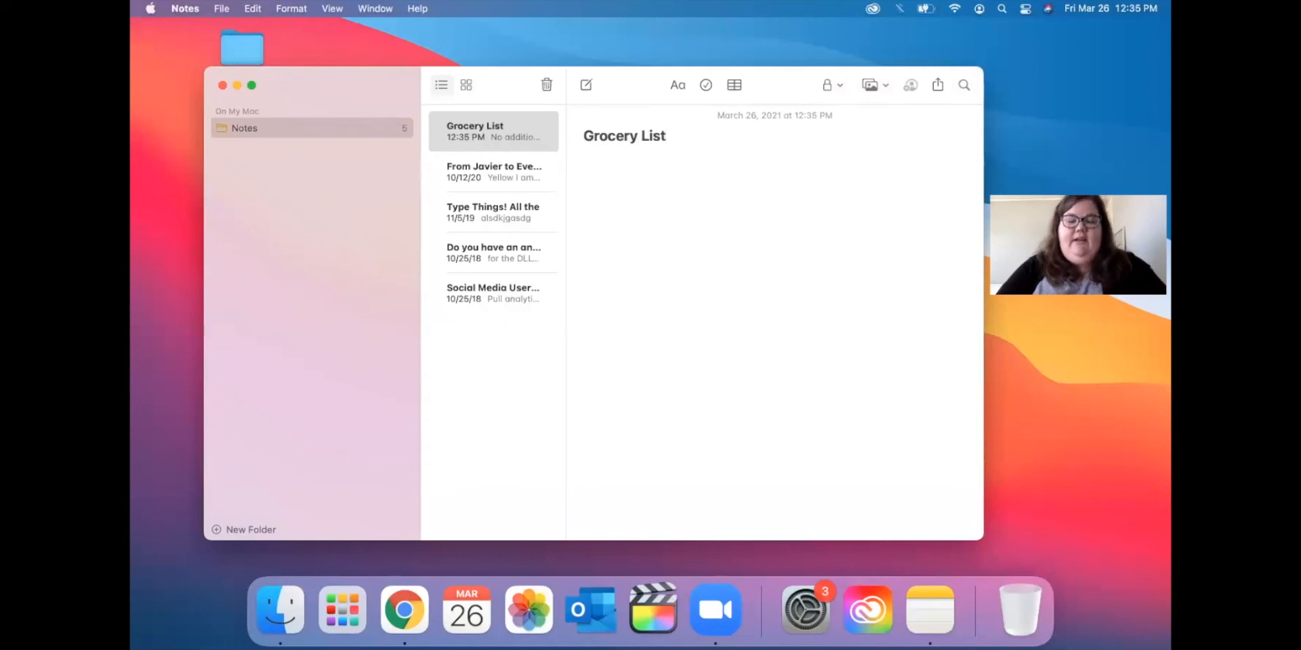
type("- milk")
key("Return")
Add bread and eggs as dashed items, then close the Notes window.
type("break")
key("BackSpace")
key("BackSpace")
key("BackSpace")
key("BackSpace")
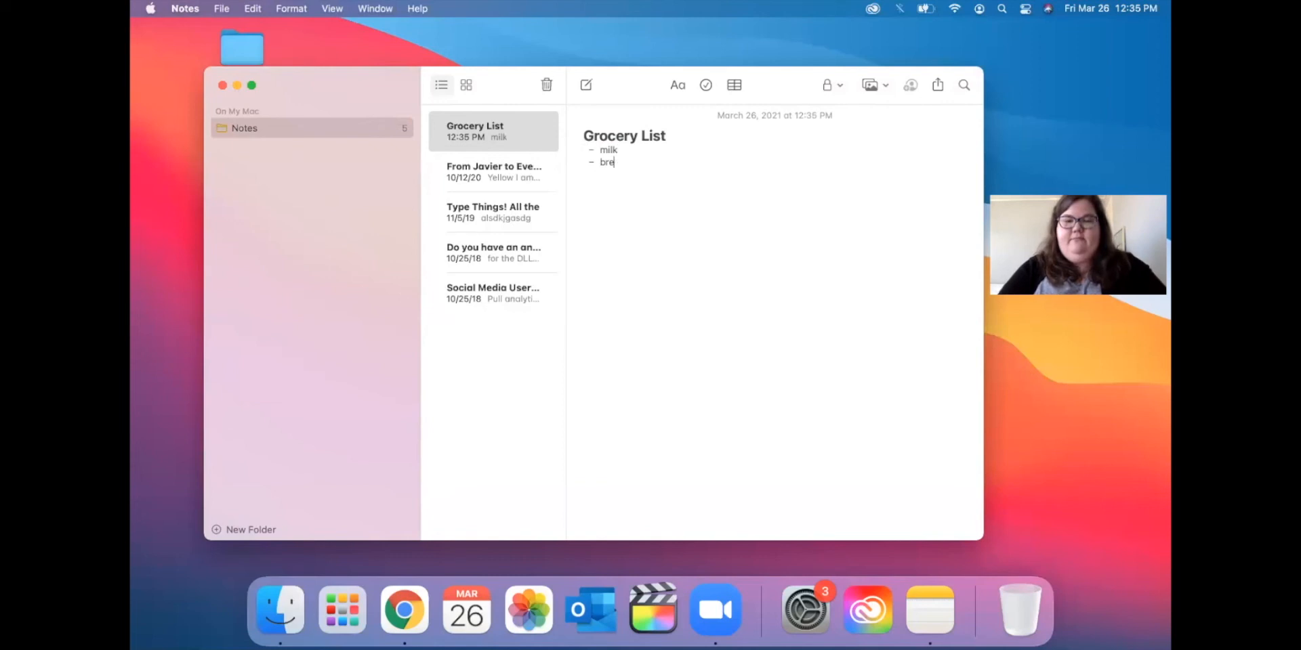
type("ad")
key("Return")
type("eggs")
key("Return")
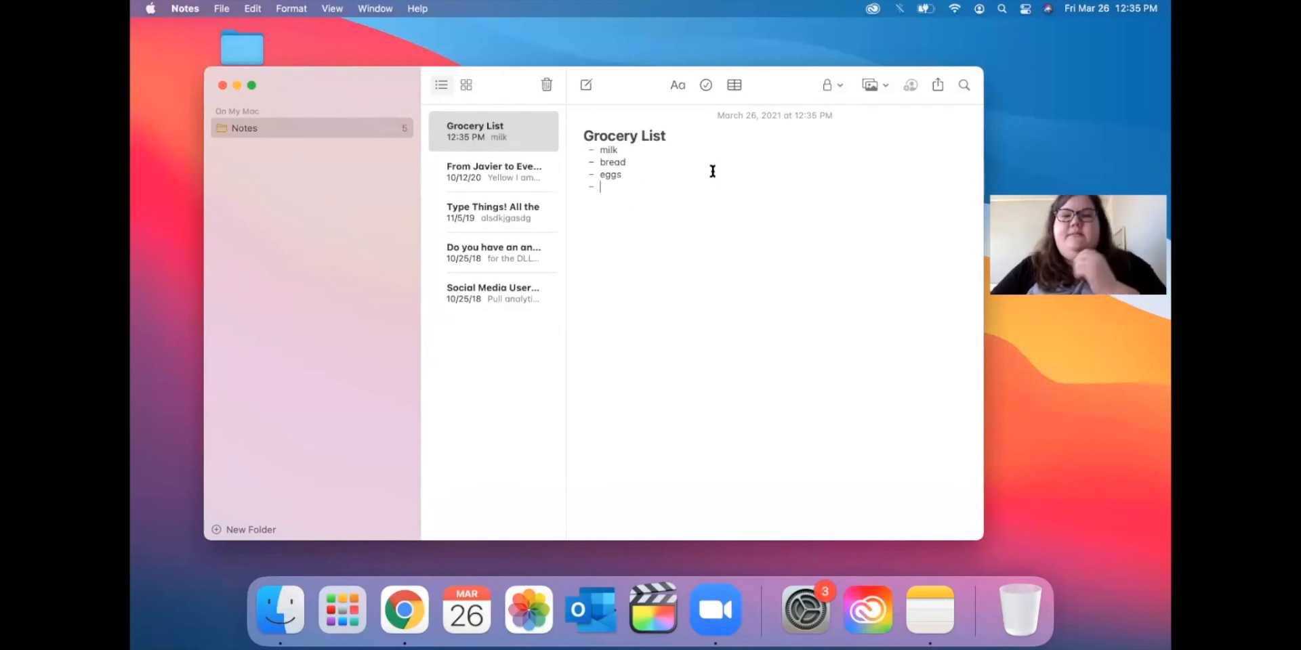
left_click_drag(790, 76, 789, 80)
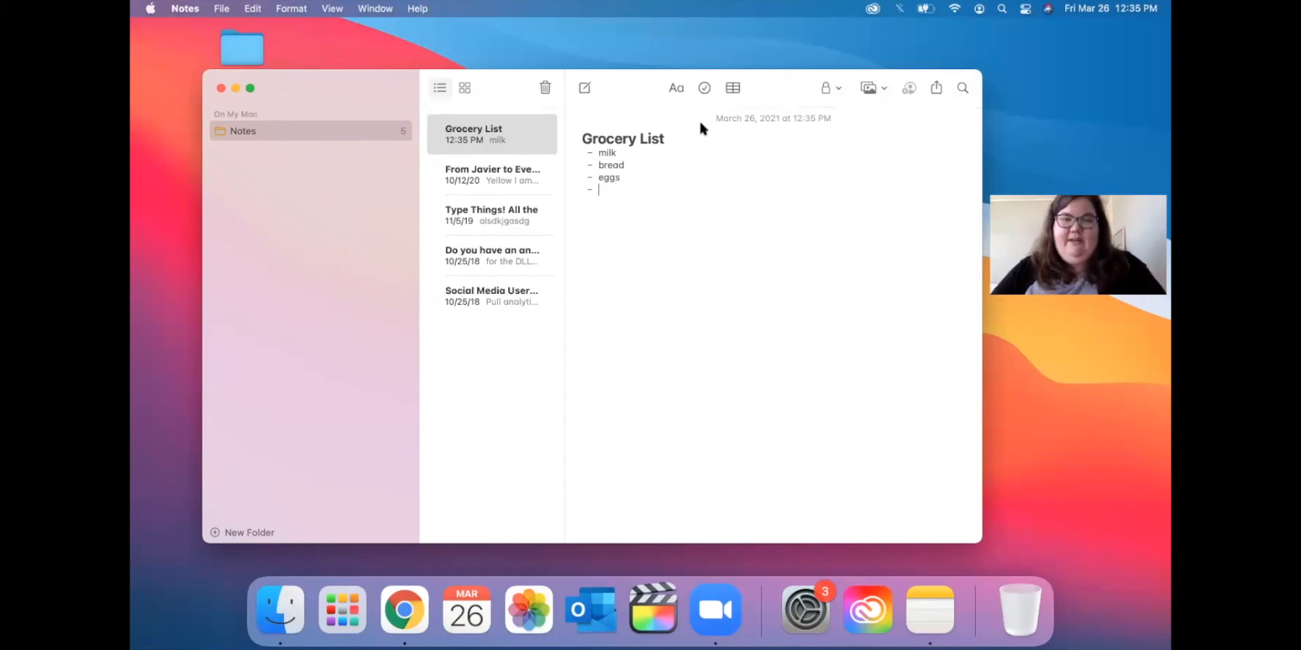
key("super+w")
Launch Contacts from Launchpad and move its window up and left.
left_click(345, 612)
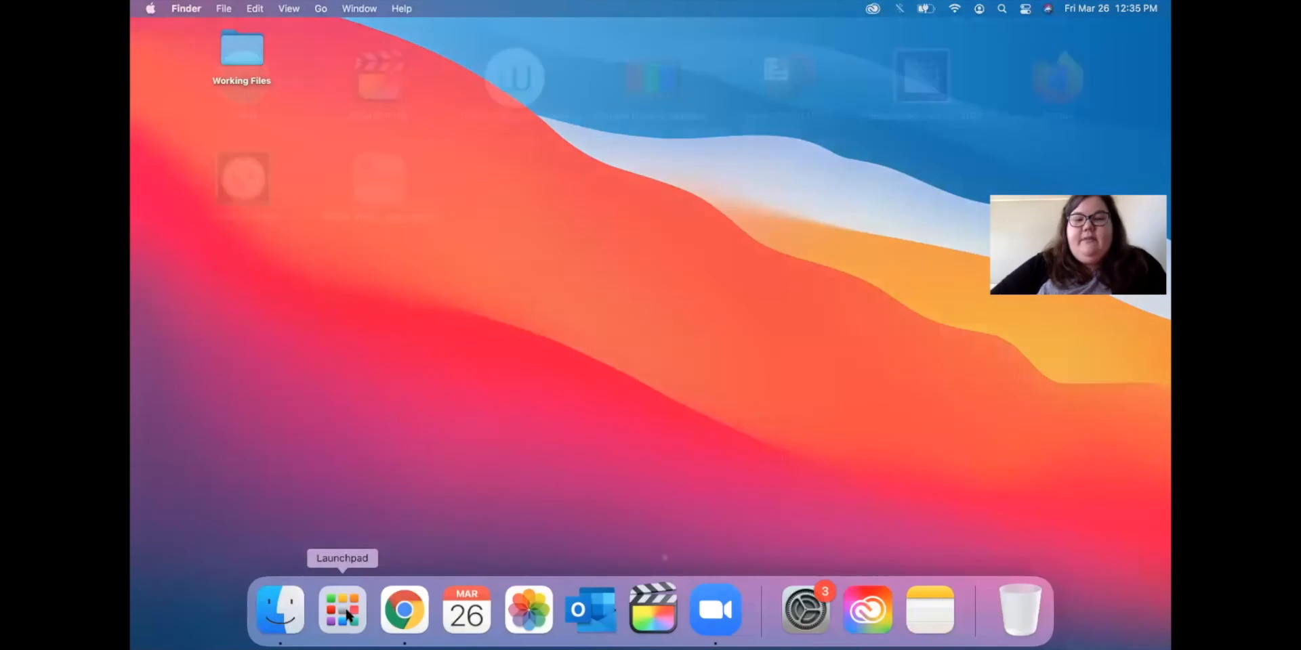
scroll(536, 301, "left", 2)
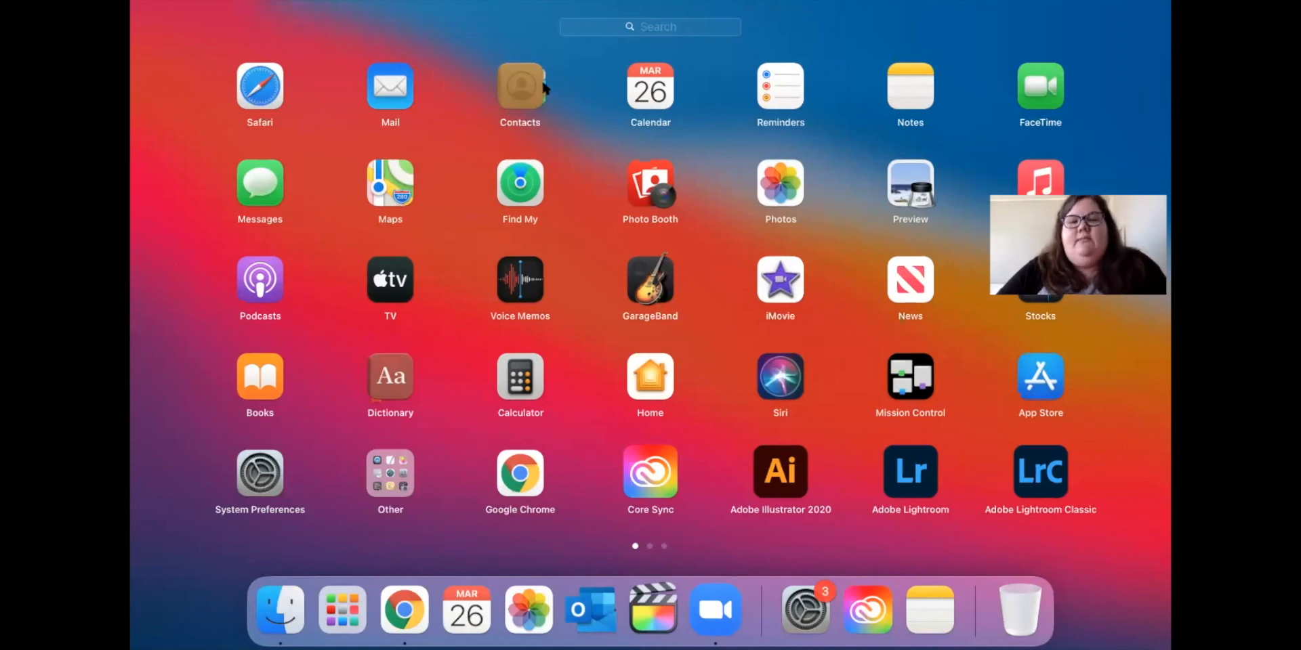
left_click(517, 100)
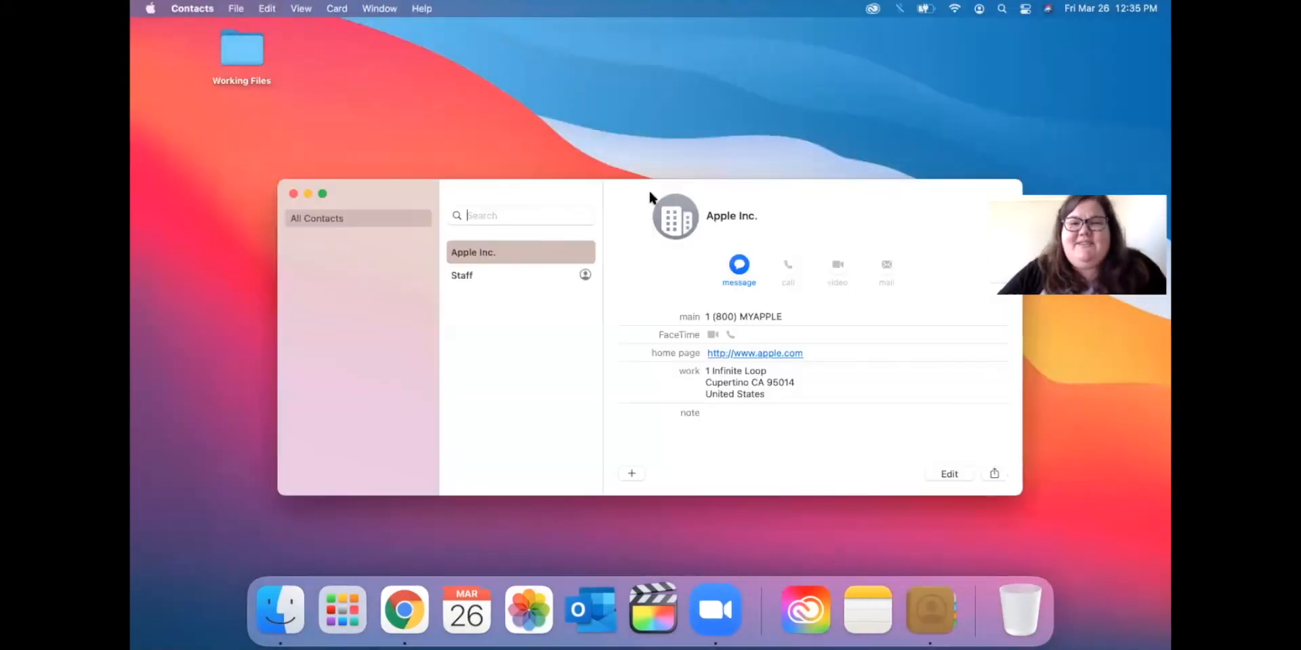
left_click_drag(648, 189, 568, 102)
View the Staff and Apple Inc. cards, close Contacts, then open Finder and Launchpad.
left_click(441, 189)
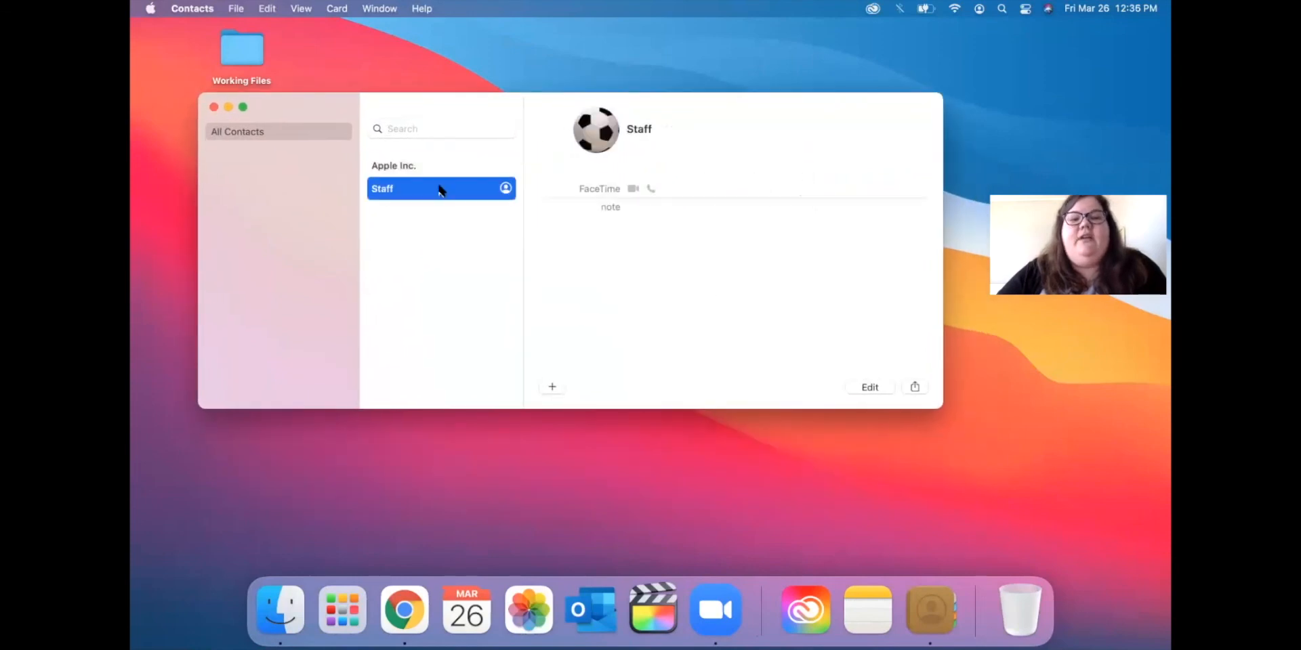
left_click(439, 165)
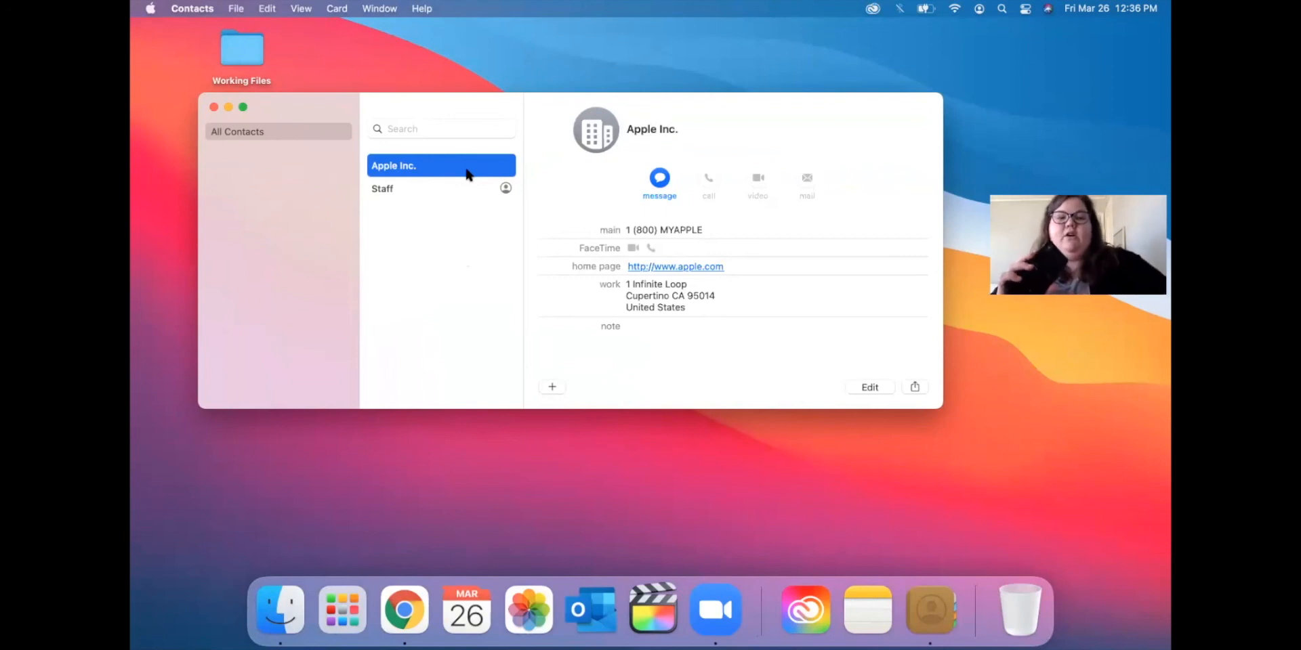
left_click(213, 106)
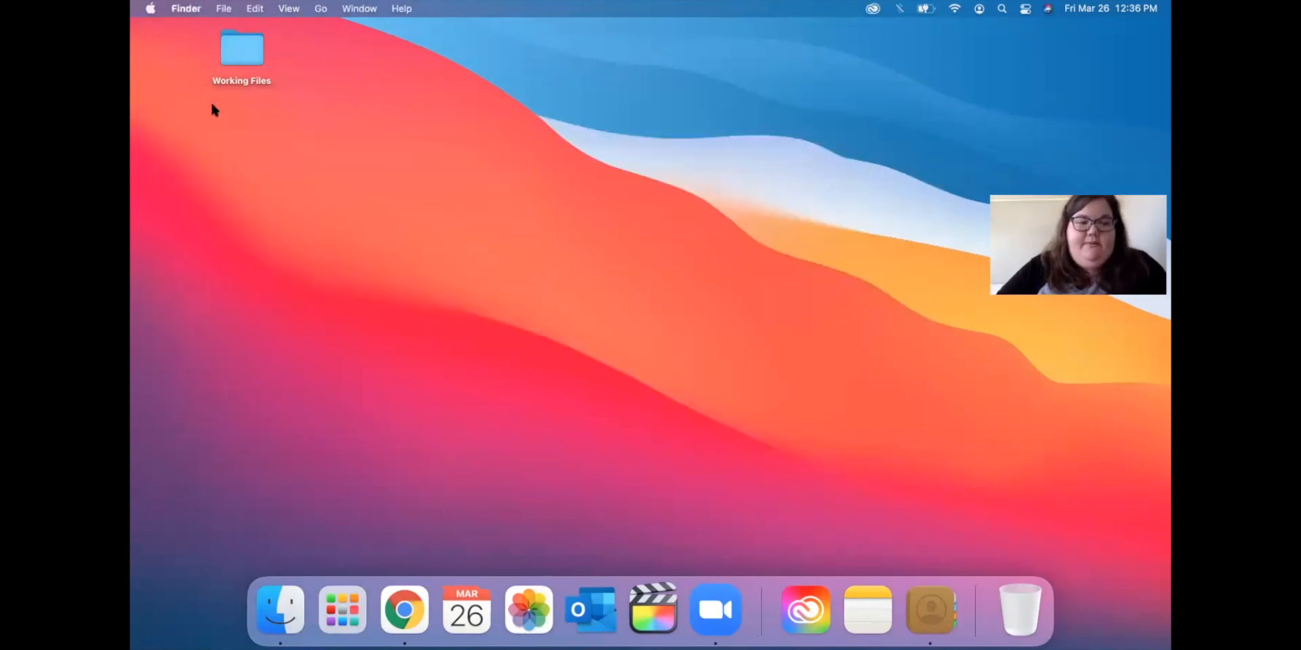
left_click(302, 633)
left_click(346, 618)
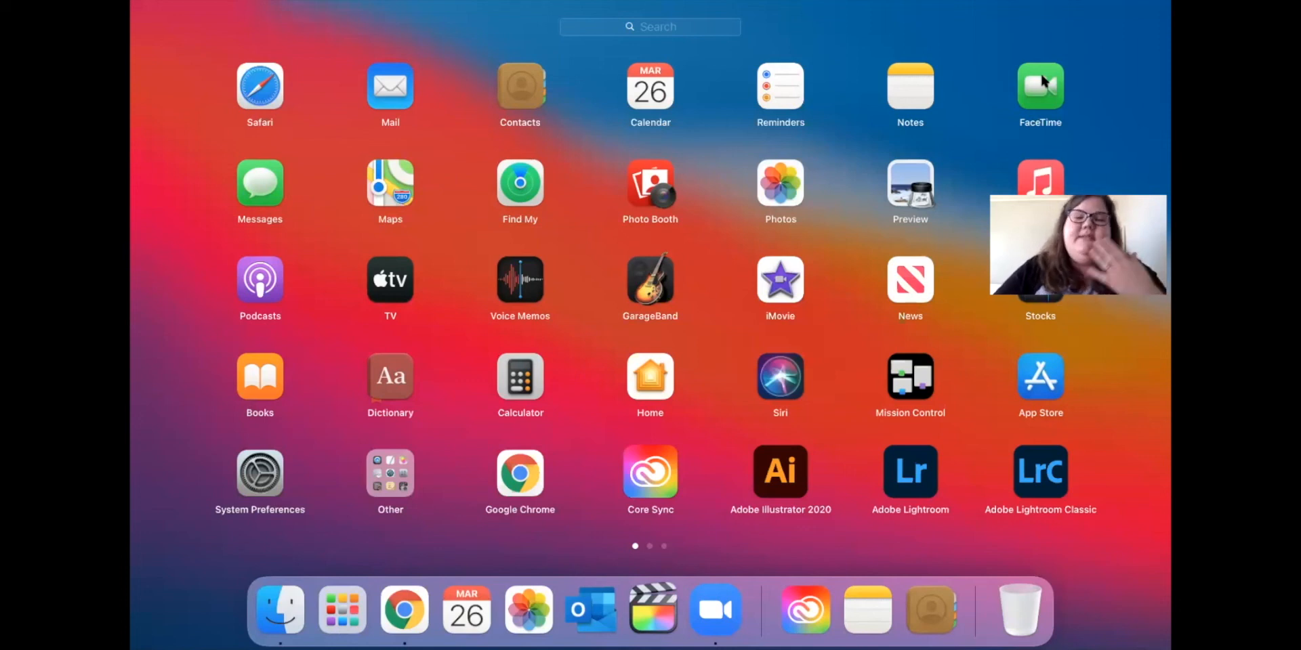
Launch Photo Booth, close the Finder window behind it, and try a distorting effect.
left_click(658, 188)
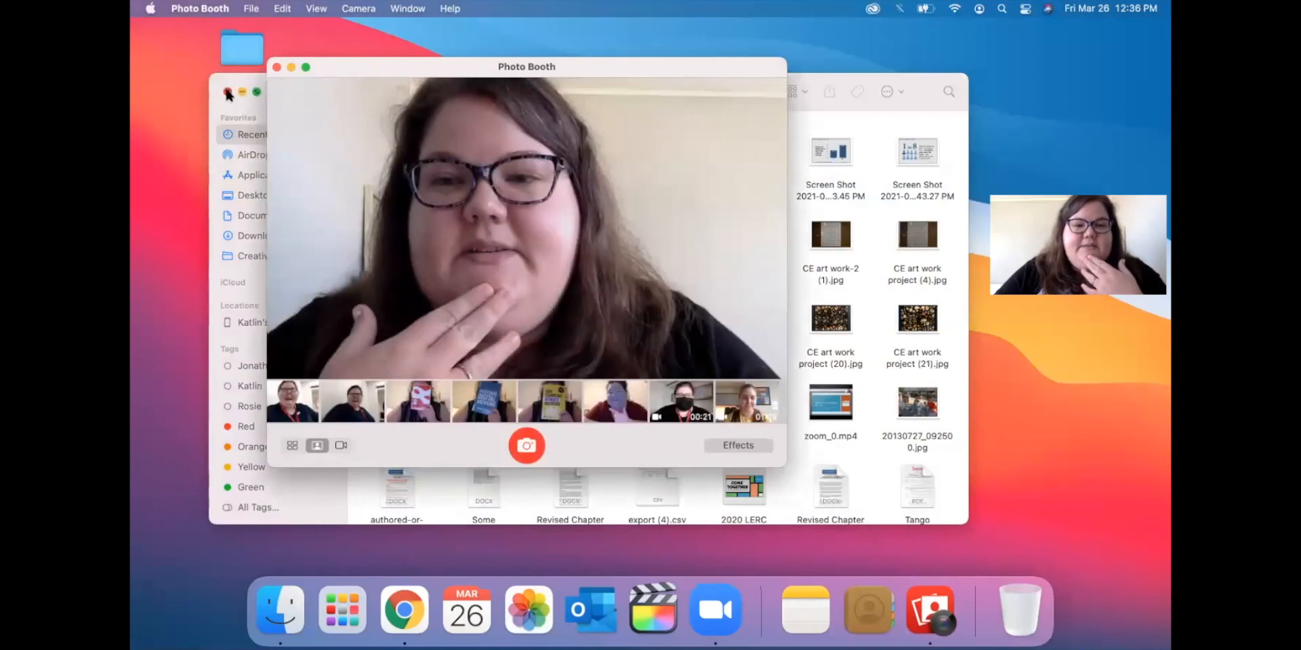
left_click(228, 93)
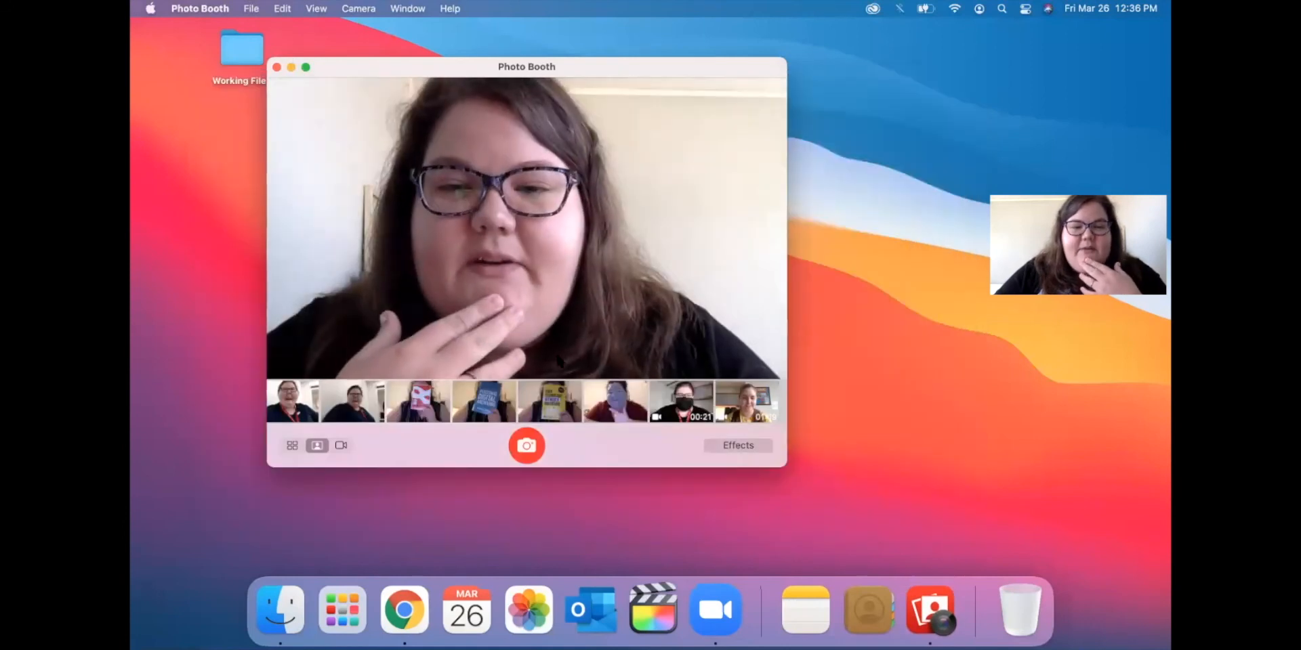
left_click(741, 446)
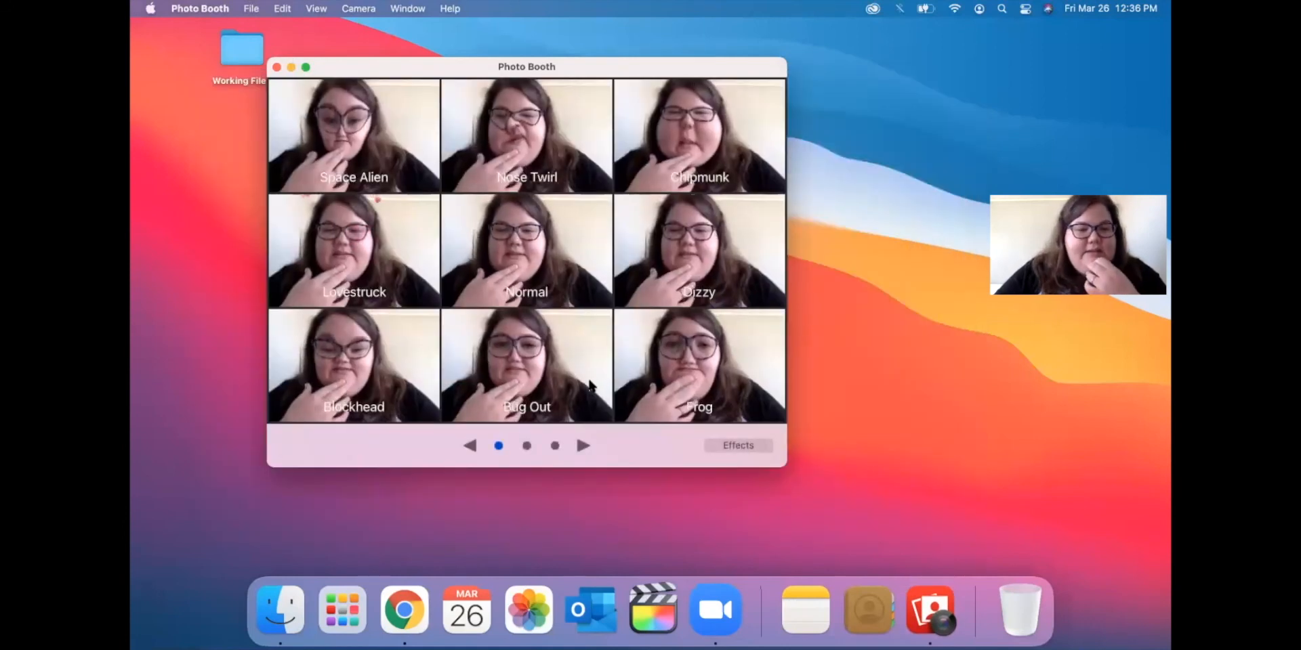
left_click(740, 445)
left_click(742, 445)
left_click(716, 367)
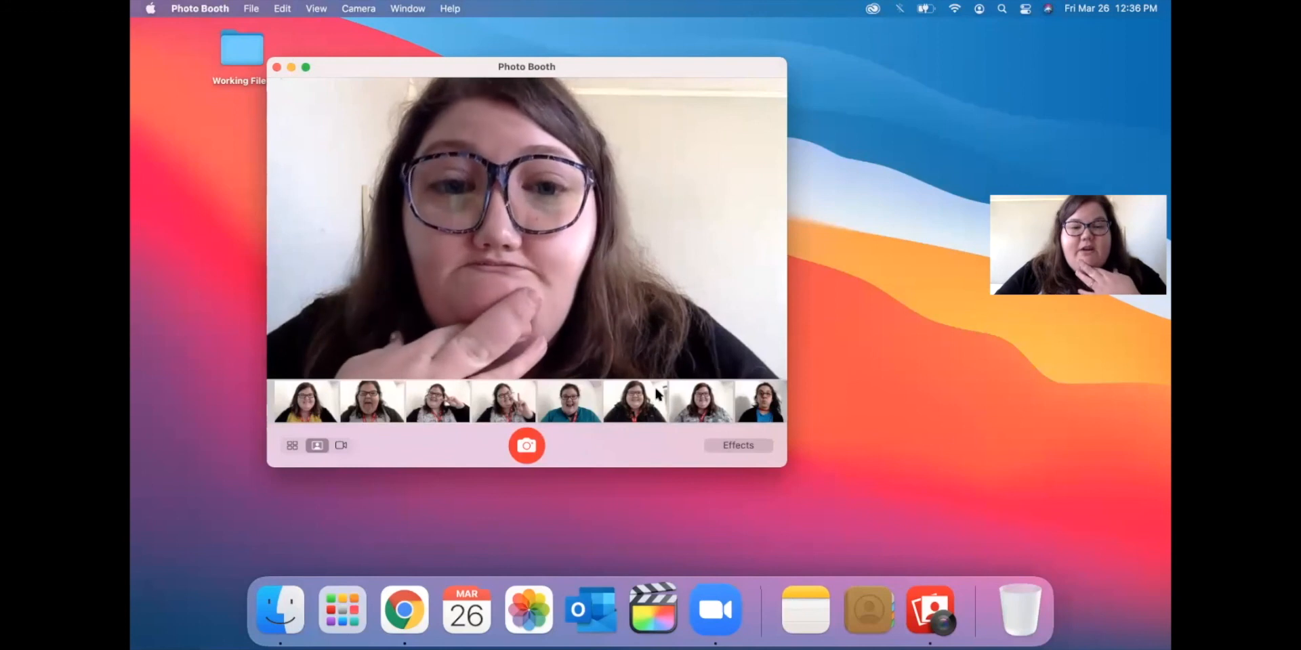
Apply Thermal Camera from the next effects page, then close Photo Booth and show Launchpad.
left_click(741, 446)
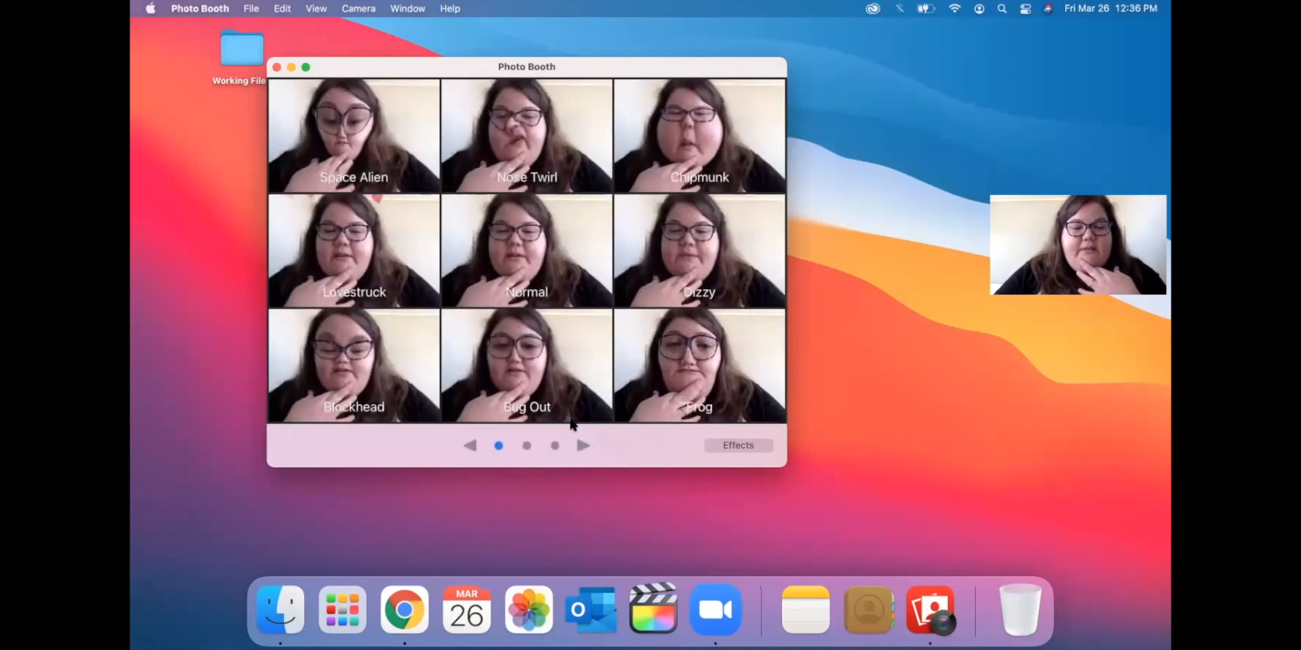
left_click(582, 445)
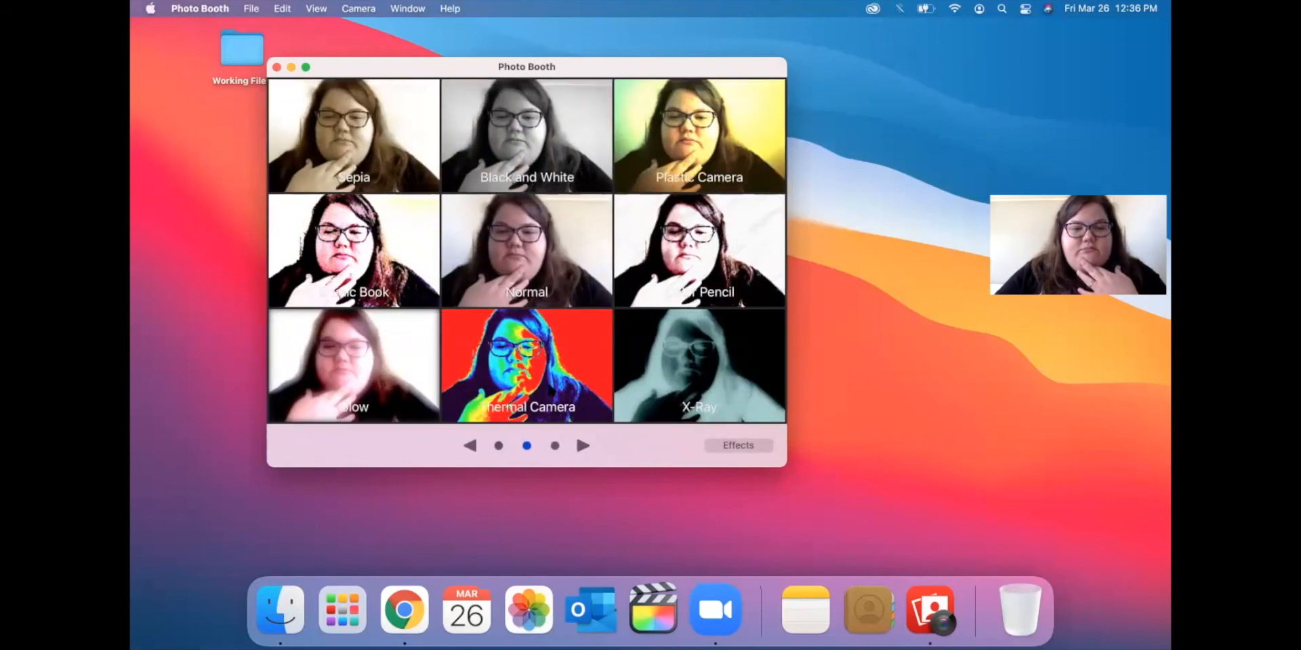
left_click(549, 373)
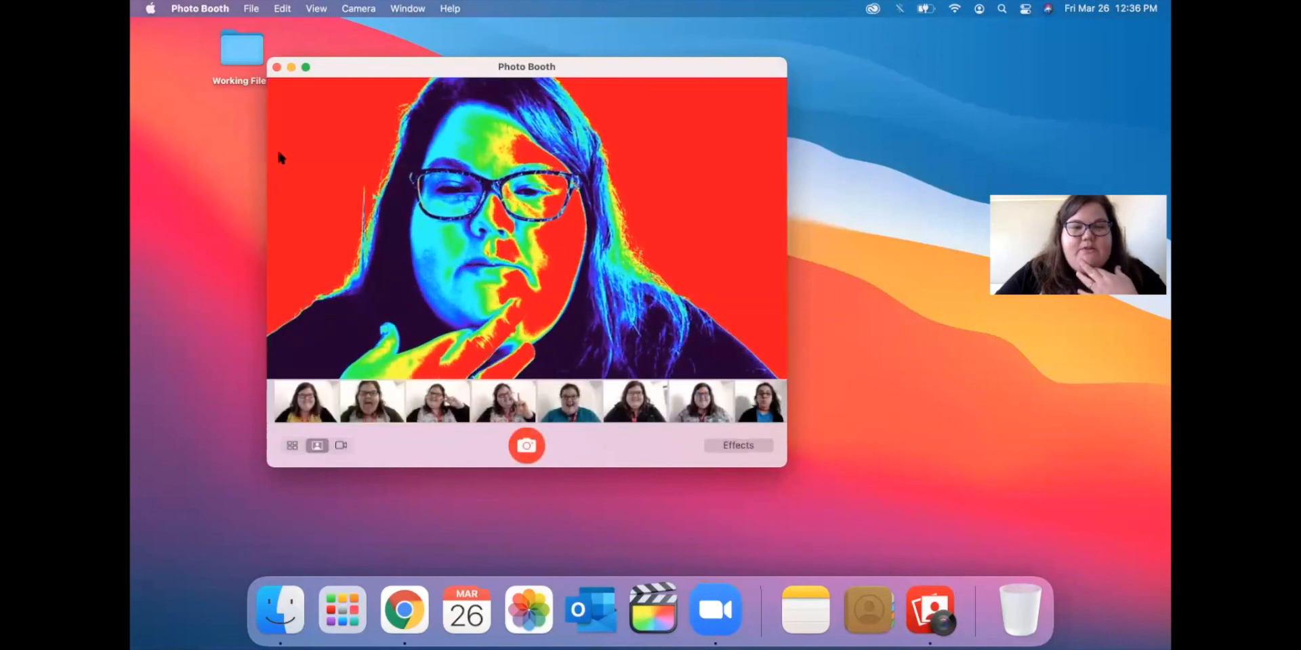
left_click(276, 66)
left_click(363, 620)
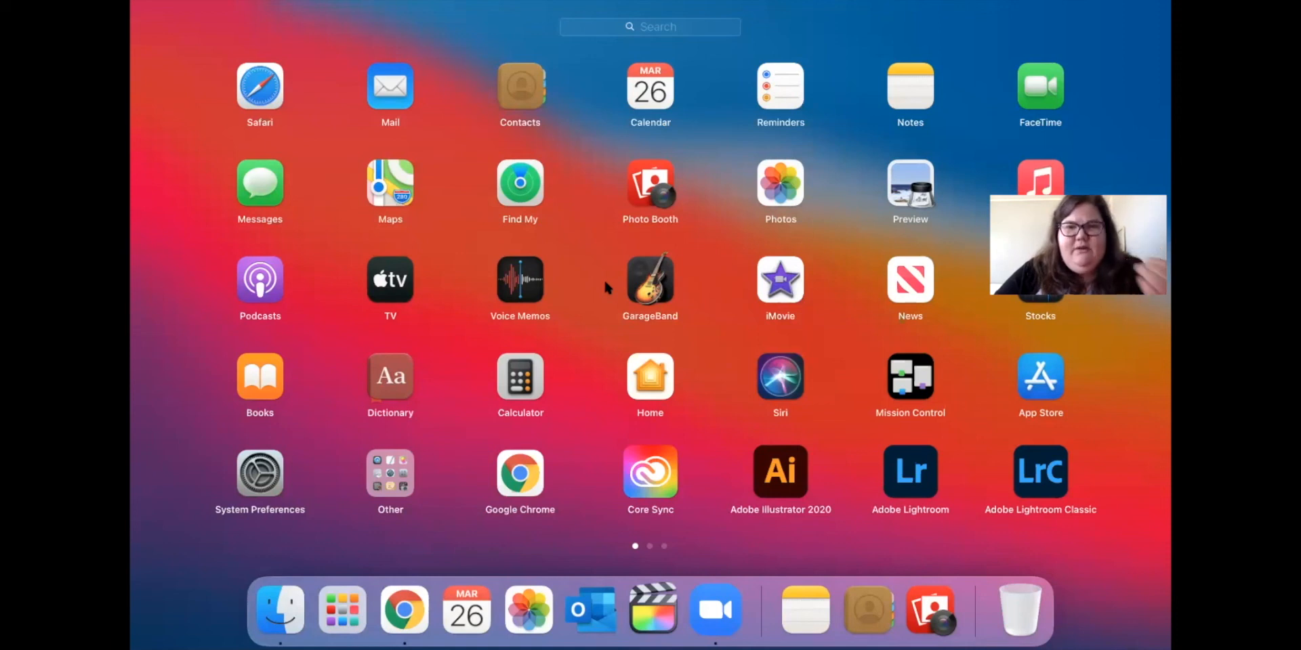
Leave Launchpad and search Spotlight for 'pages', then dismiss the search.
scroll(605, 286, "right", 5)
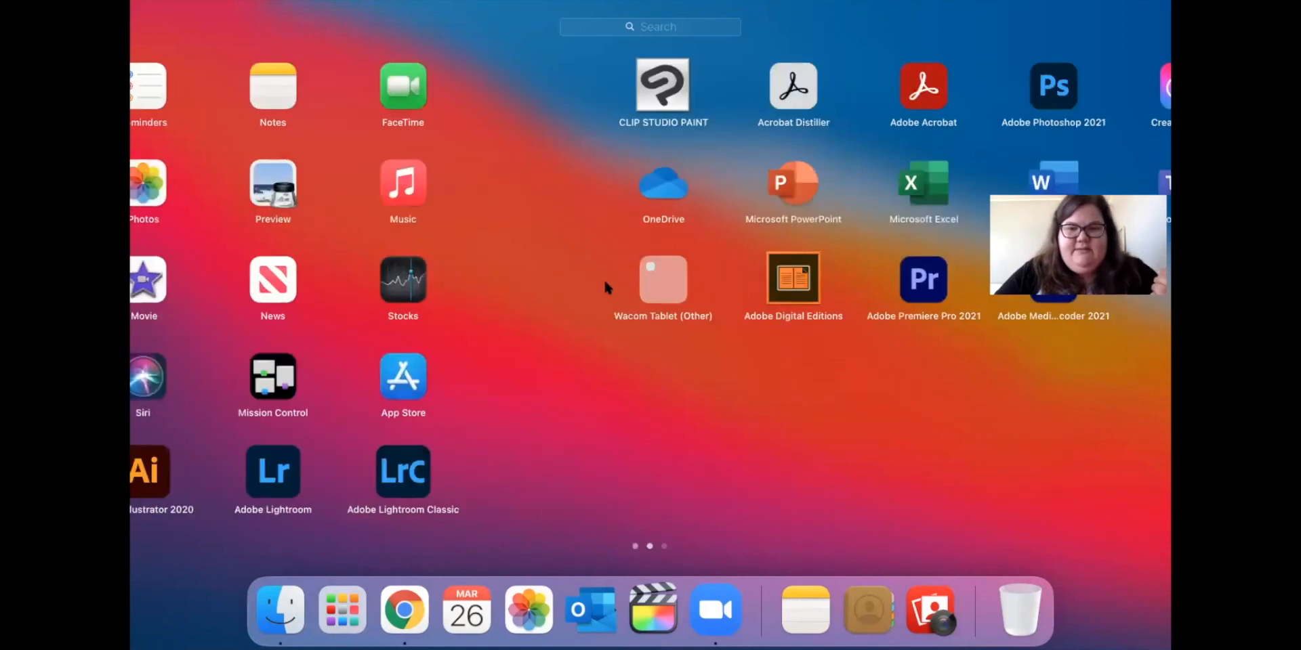
left_click(966, 340)
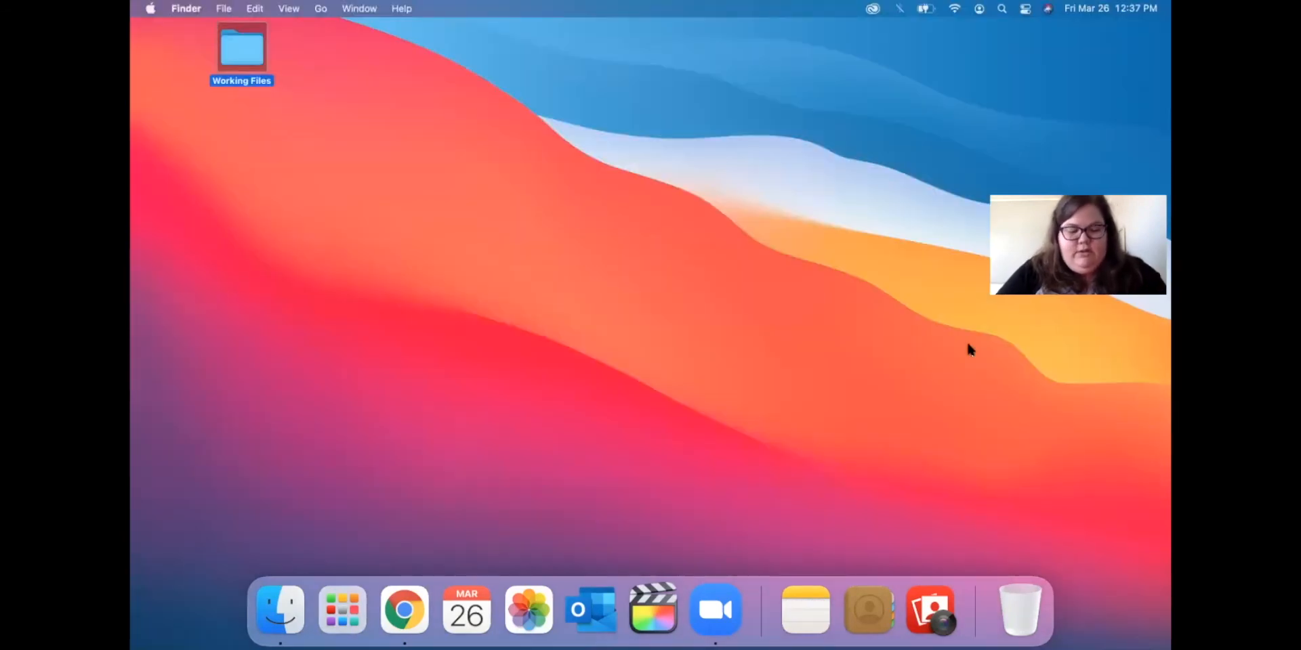
key("super+space")
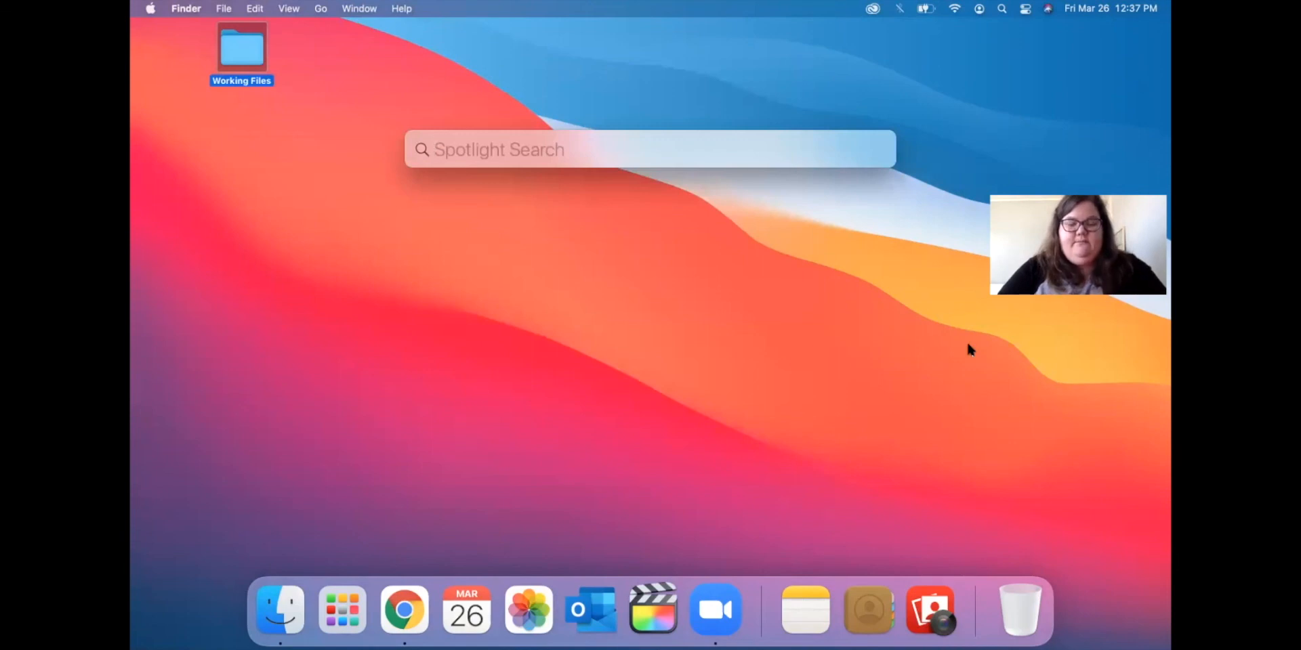
type("pages")
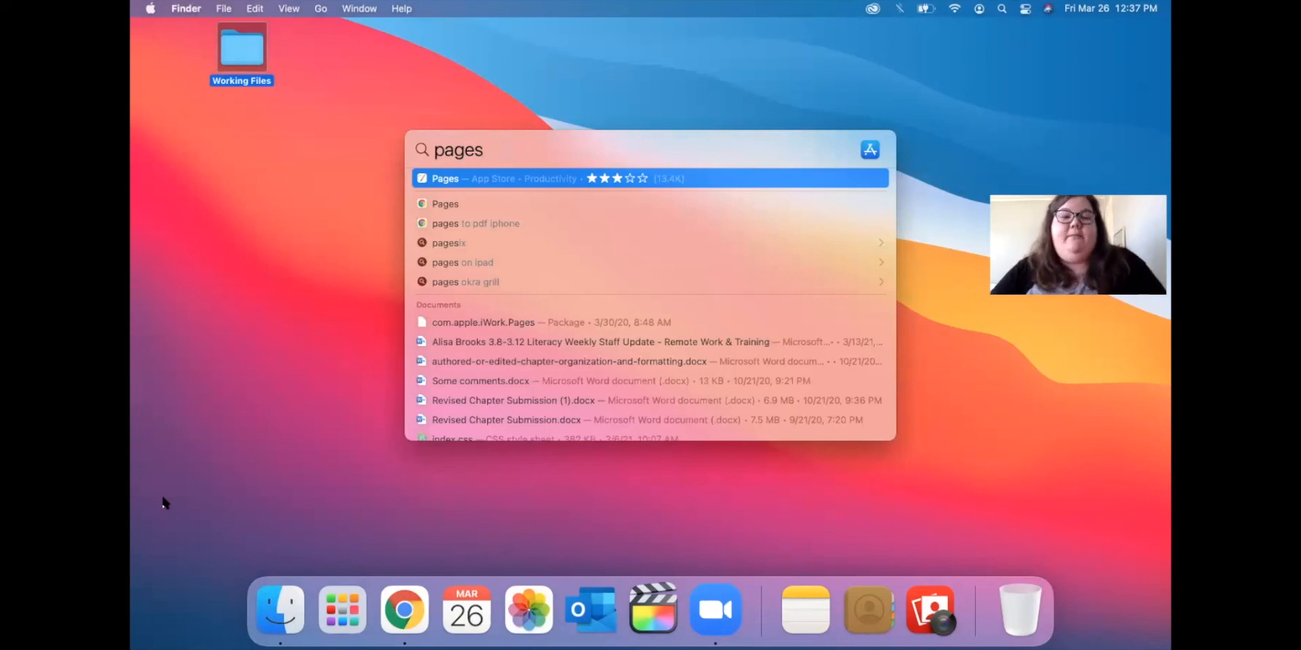
left_click(180, 427)
Reopen Launchpad and swipe back and forth through the pages of installed apps.
left_click(331, 629)
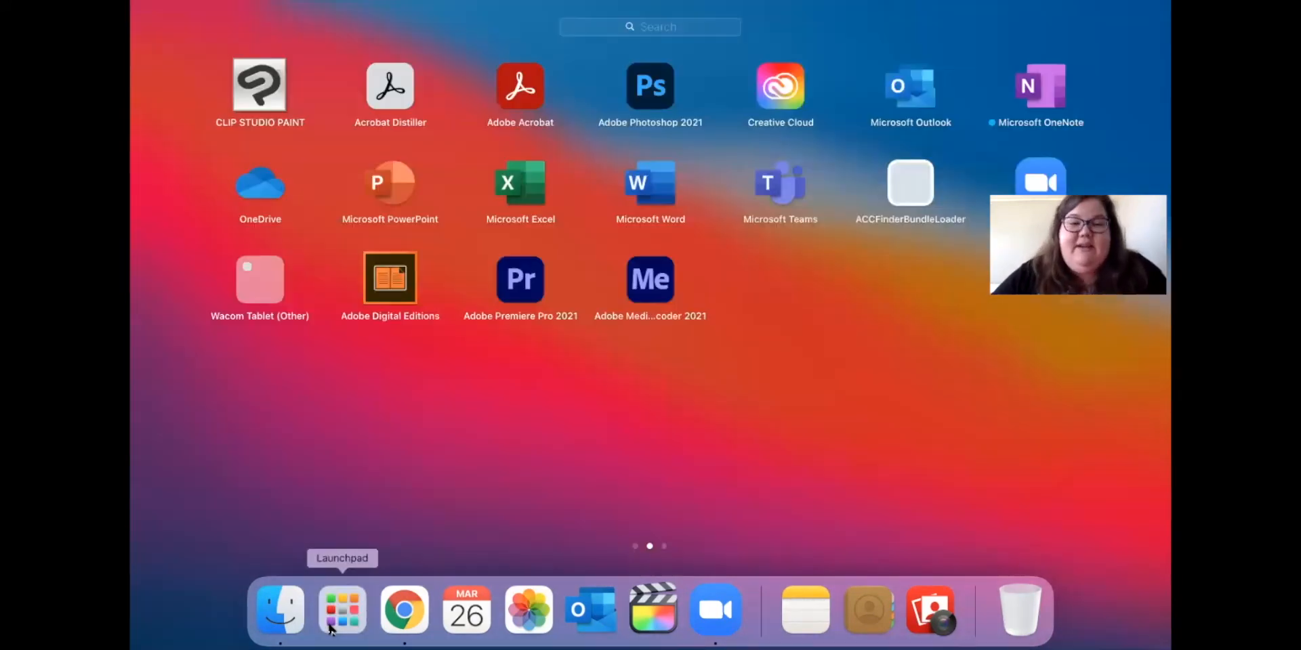
scroll(612, 282, "left", 3)
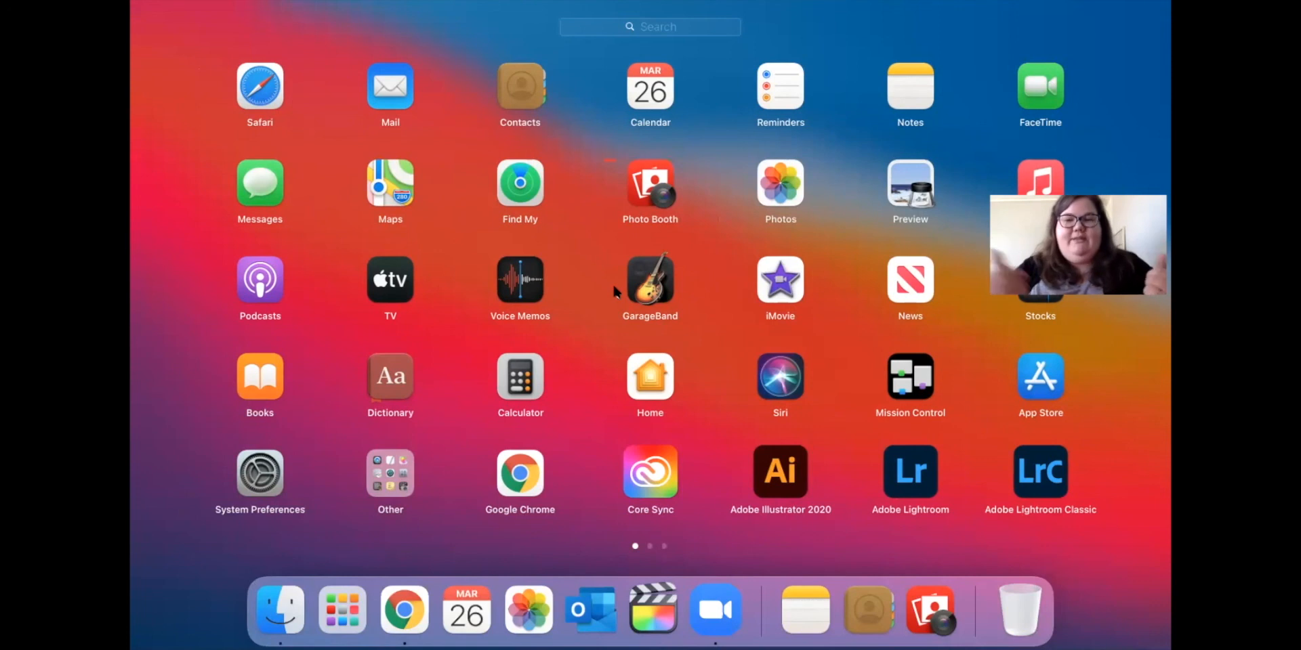
scroll(614, 290, "right", 3)
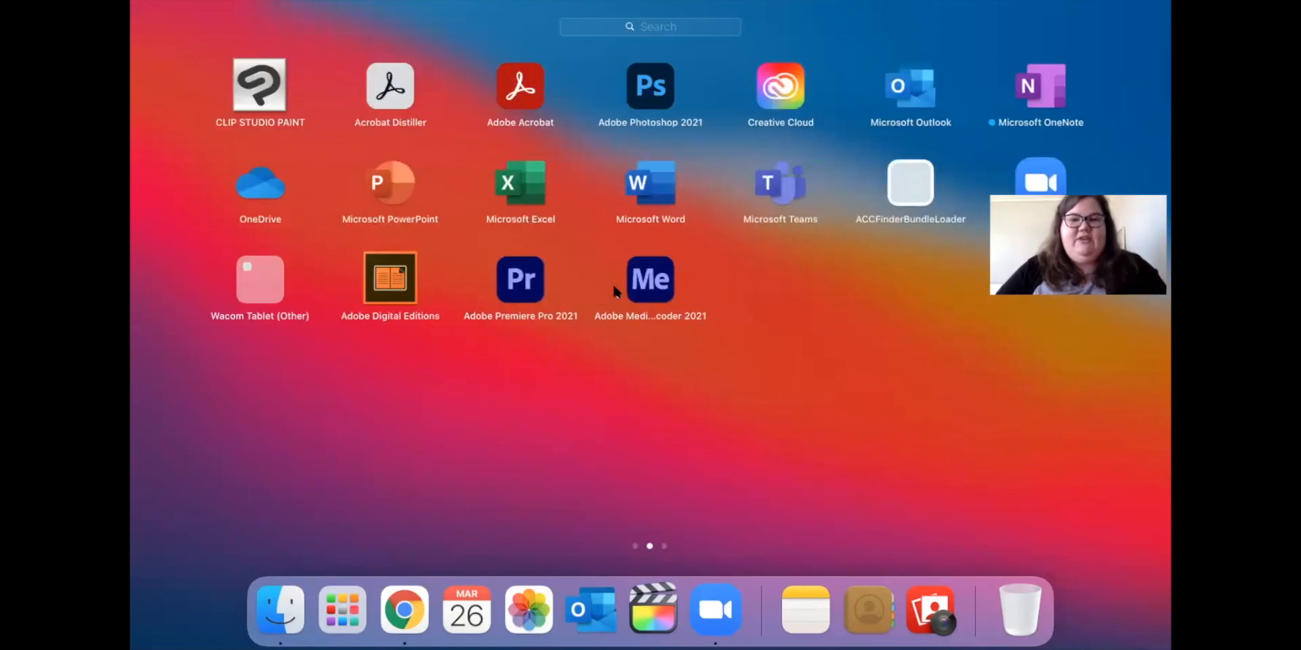
scroll(614, 290, "right", 3)
scroll(614, 290, "left", 3)
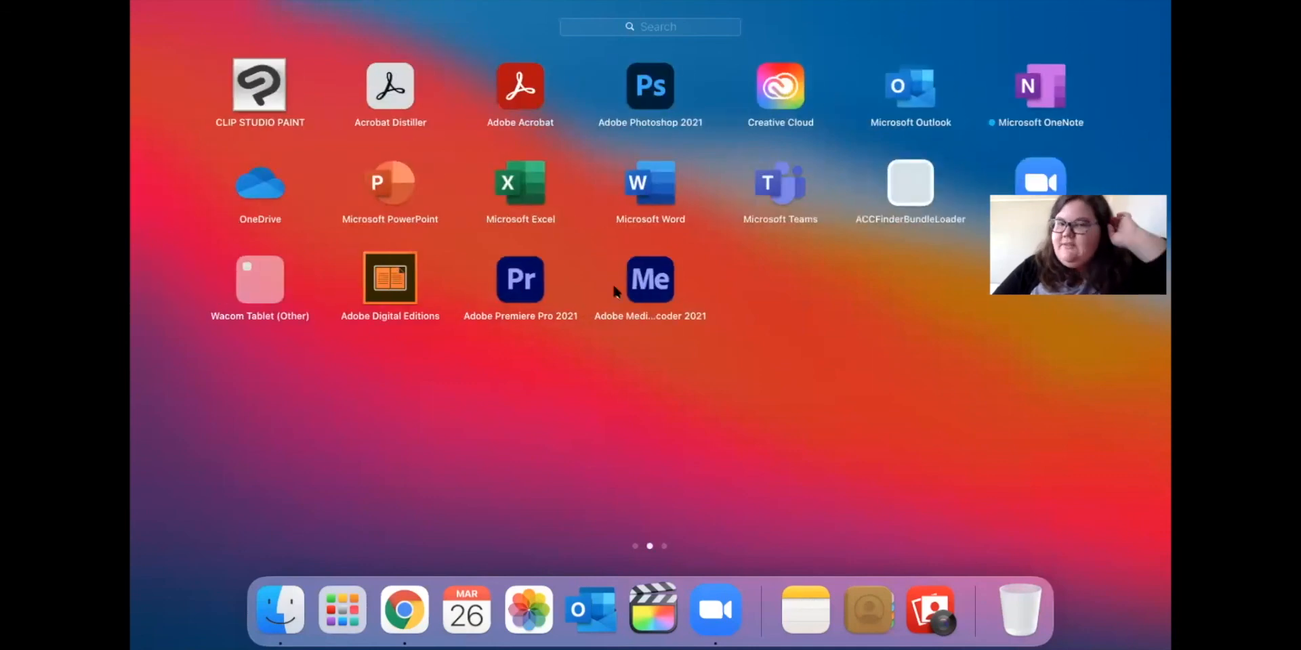
scroll(614, 290, "left", 3)
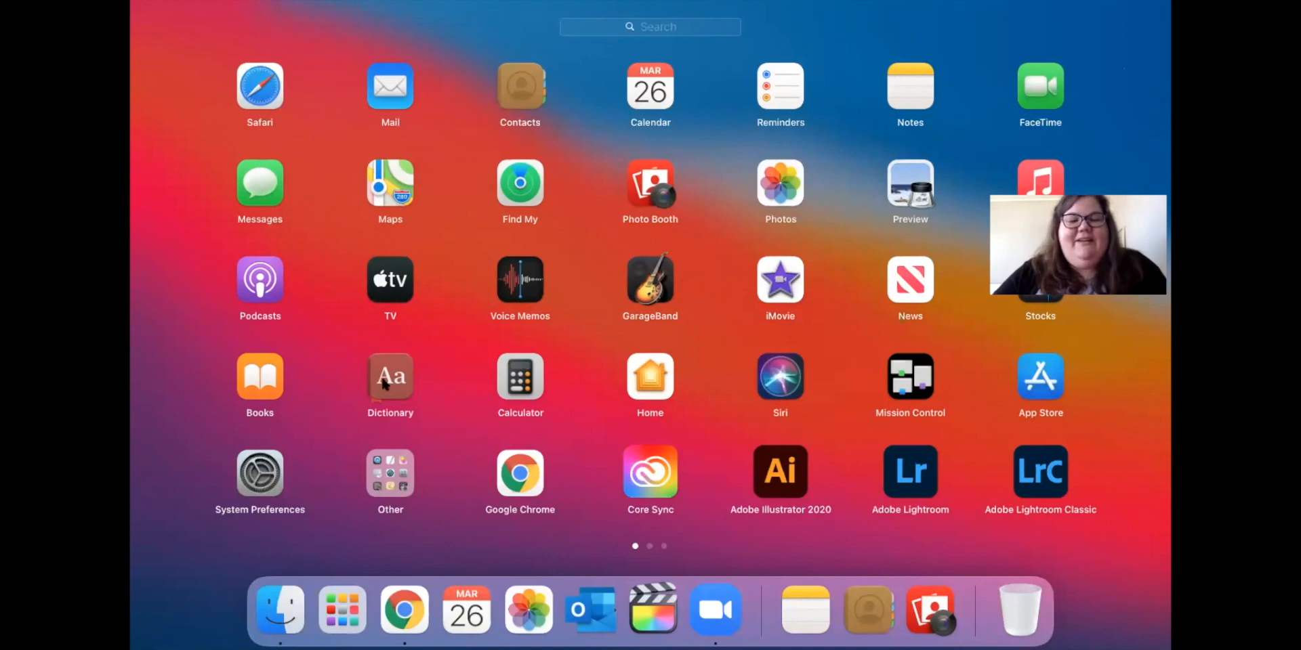
left_click(140, 271)
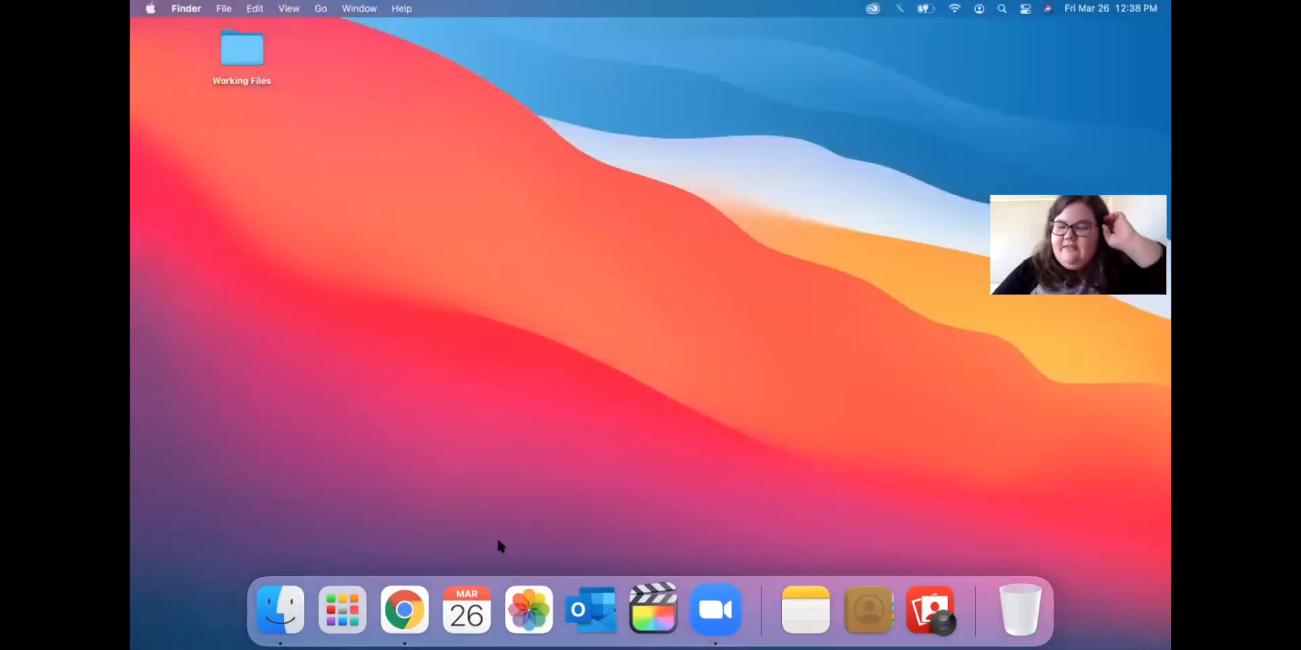
Launch Google Chrome and load the Tulsa library site, tulsalibrary.org.
left_click(405, 610)
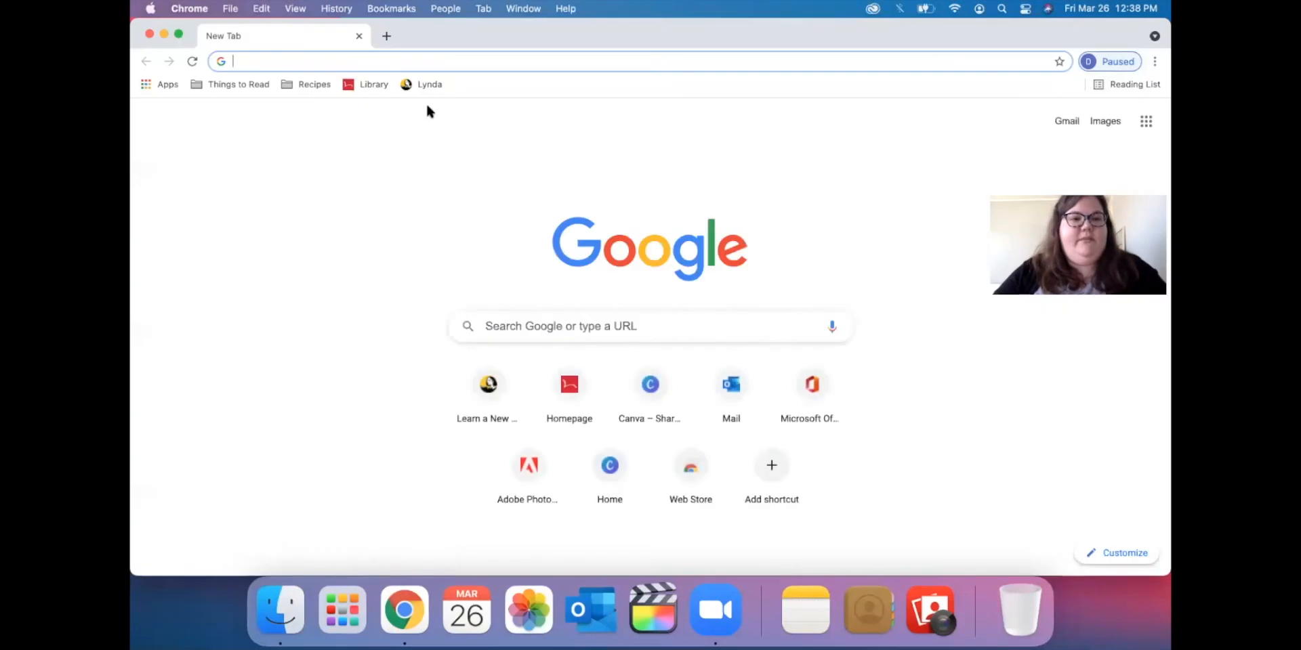
type("tulsa")
key("Return")
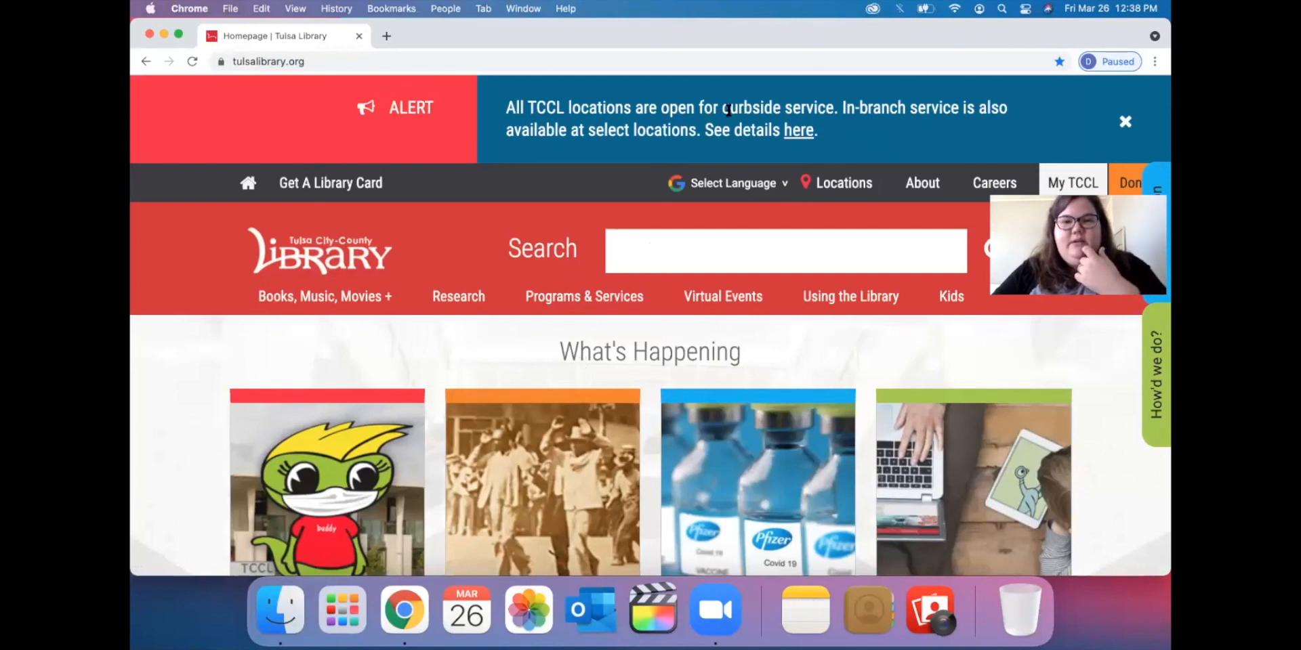
Select 'curbside service' in the library alert and view its Look Up definition.
left_click_drag(723, 107, 833, 107)
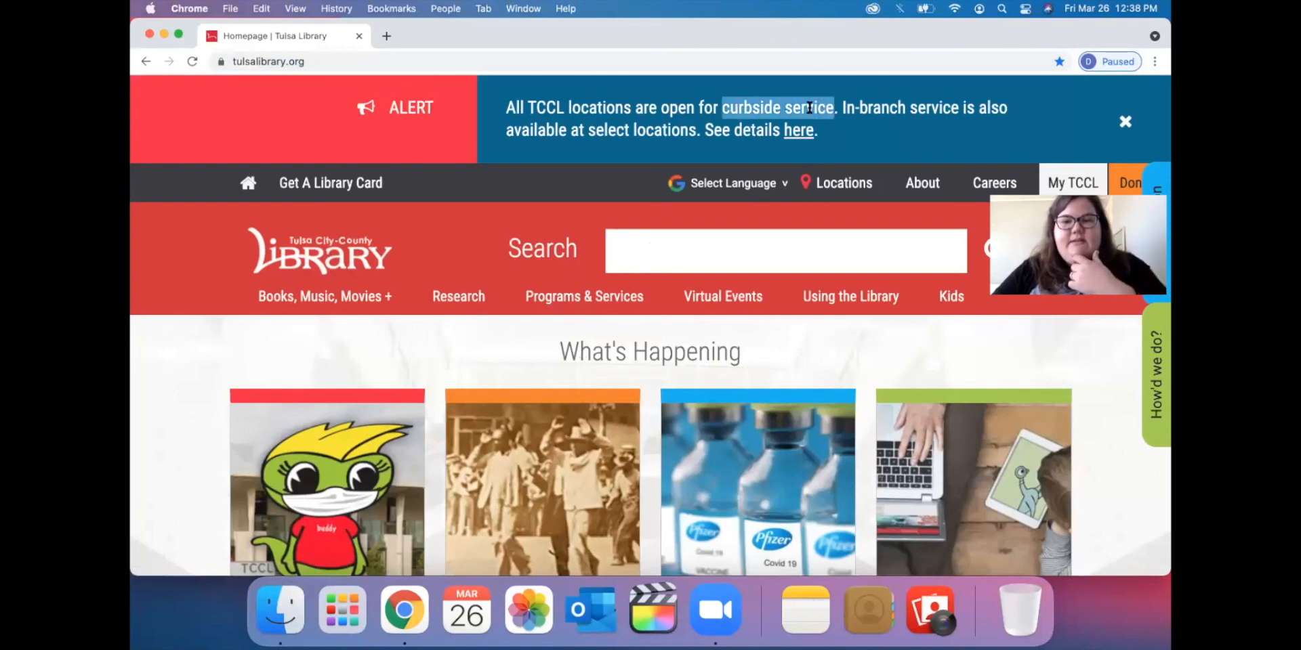
right_click(809, 109)
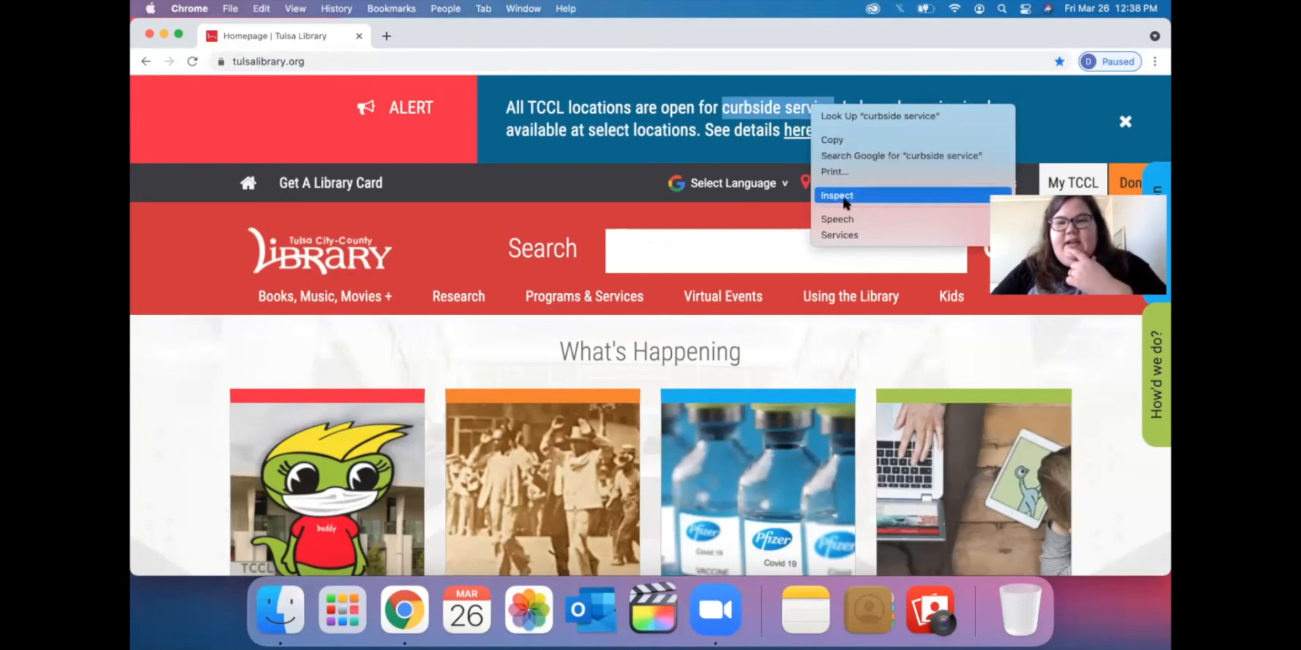
left_click(860, 119)
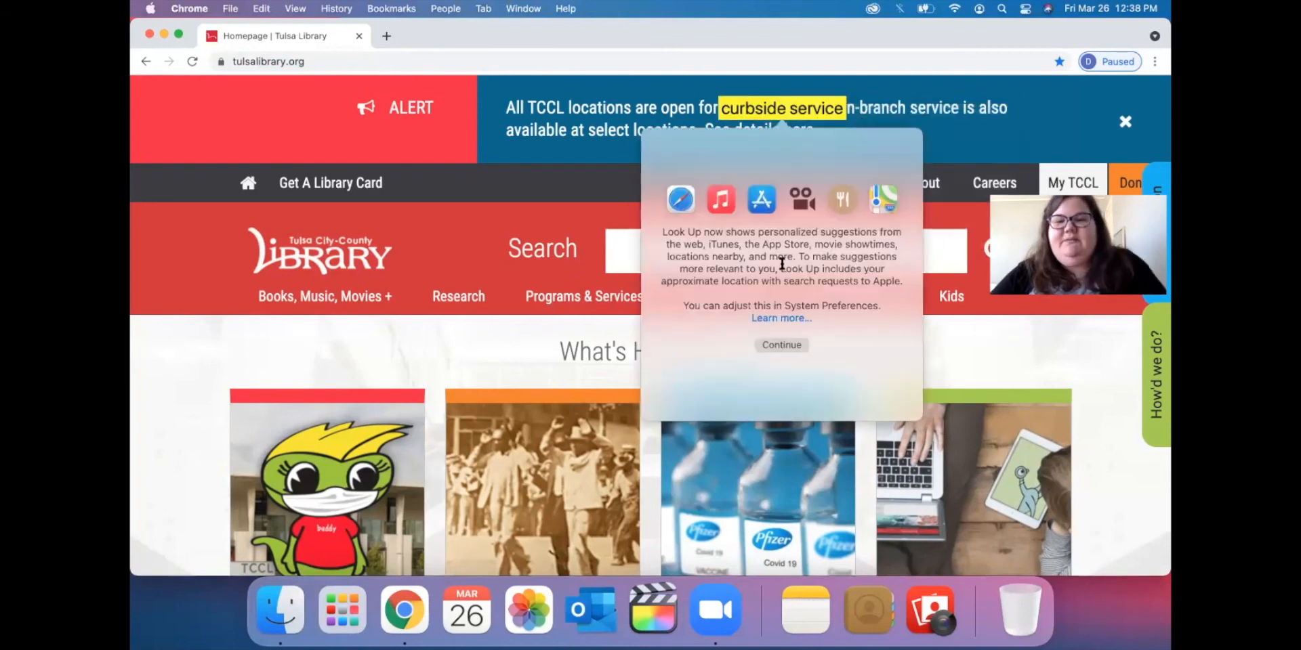
left_click(778, 345)
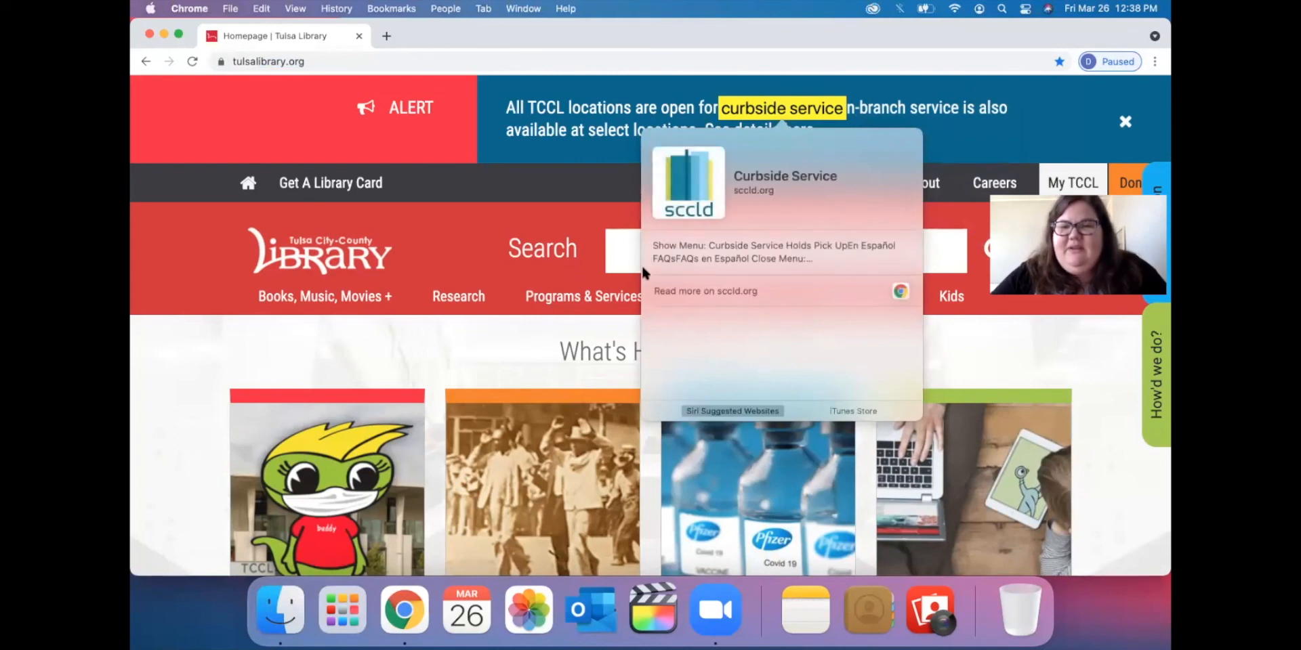
left_click(767, 103)
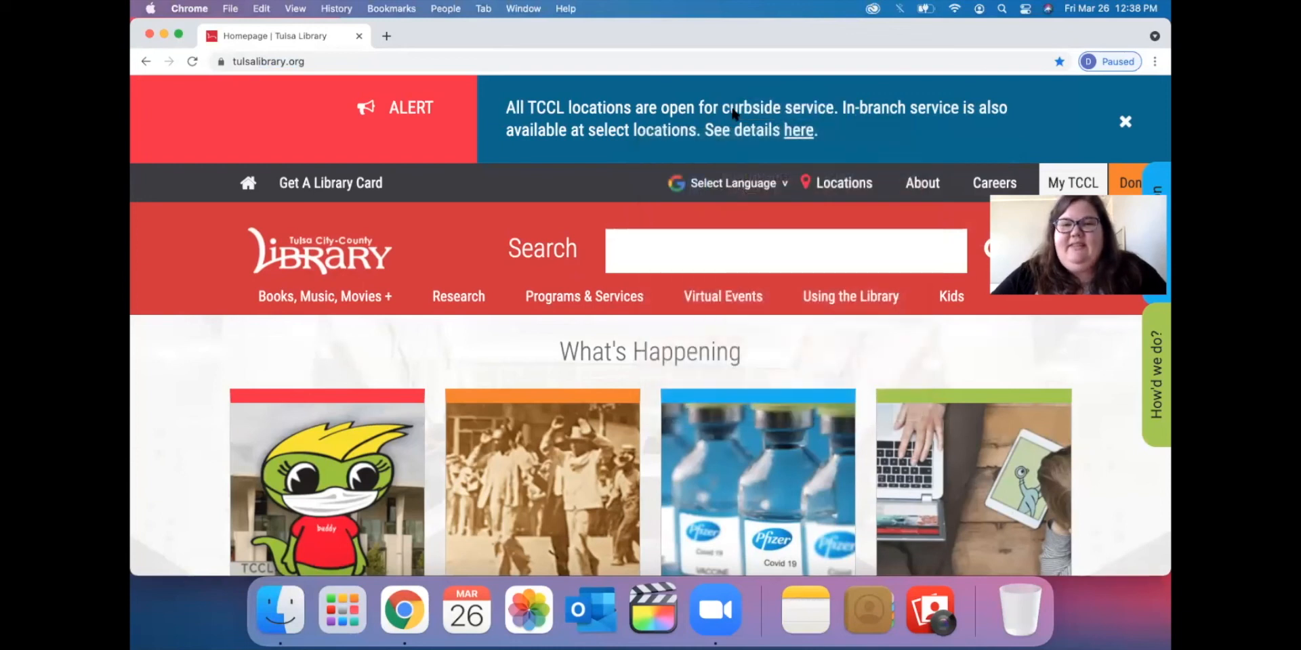
Google-search 'curbside service' from the context menu, then close the results tab and Chrome window.
left_click_drag(724, 107, 834, 108)
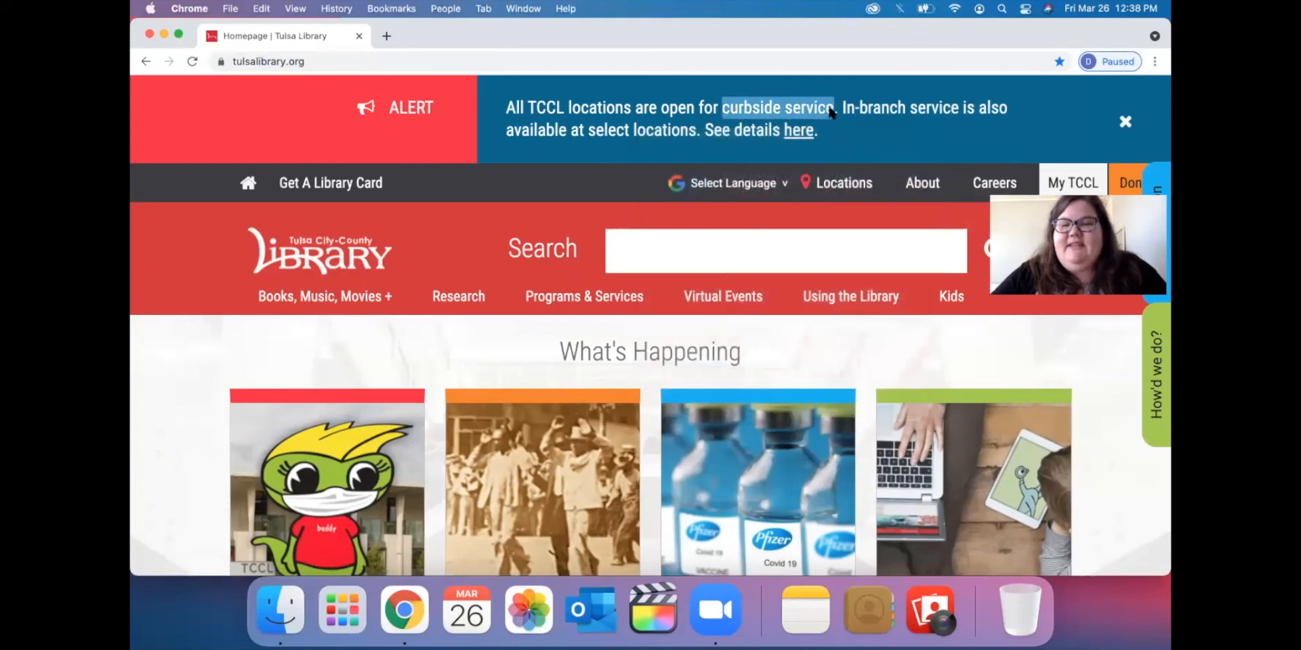
right_click(815, 108)
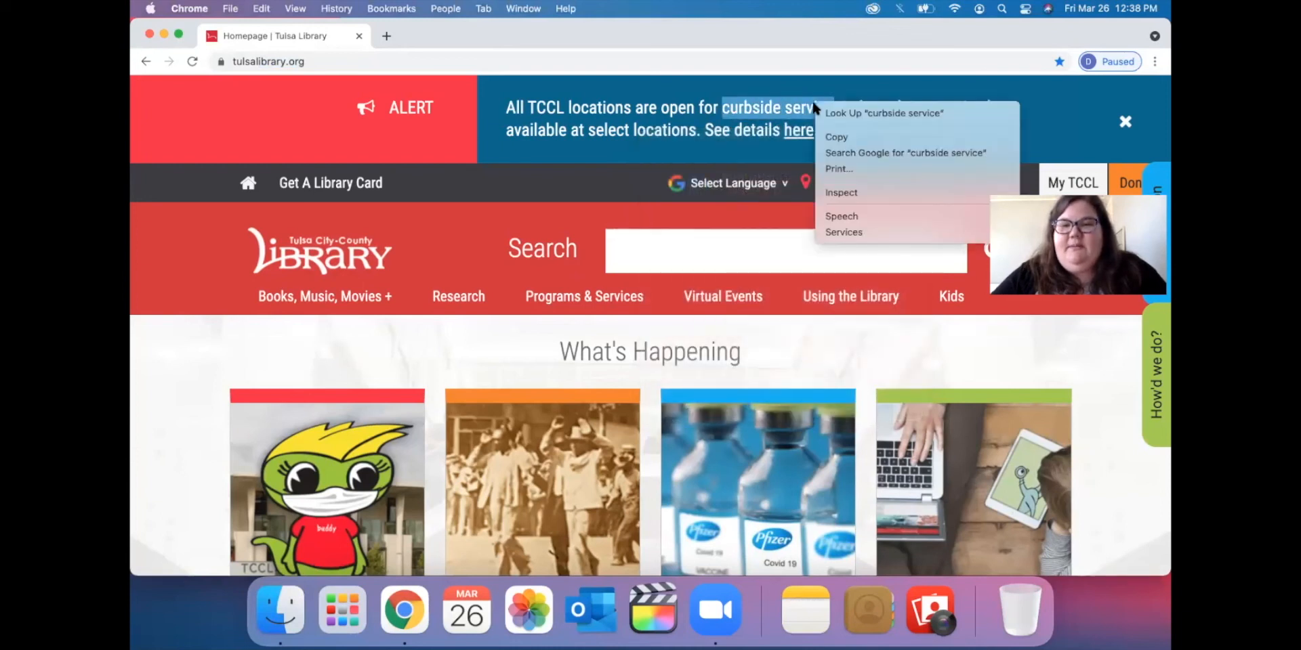
left_click(836, 150)
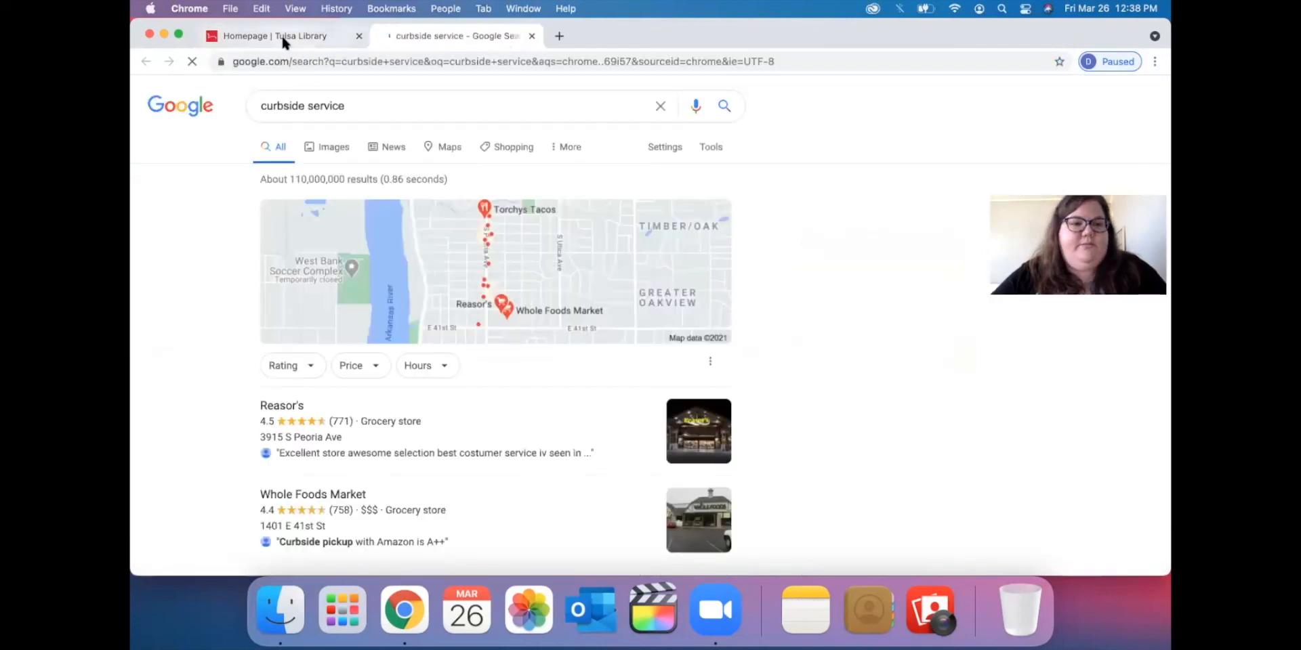
left_click_drag(998, 31, 998, 77)
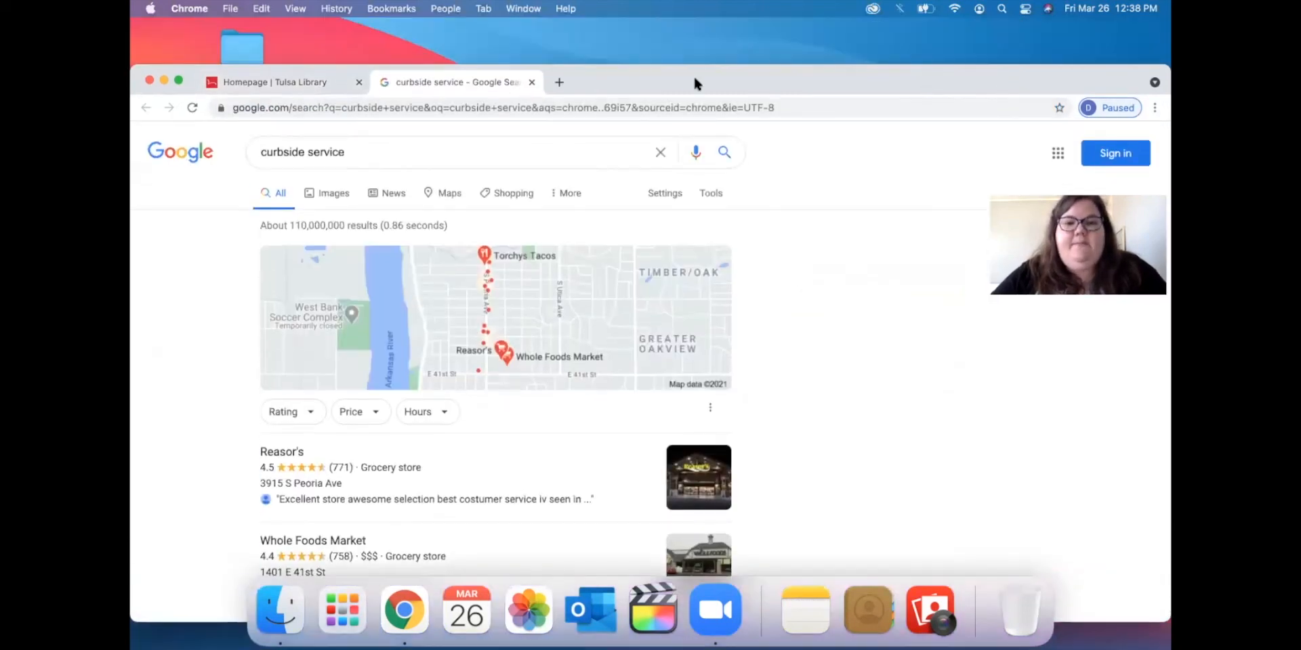
left_click(532, 82)
left_click(359, 82)
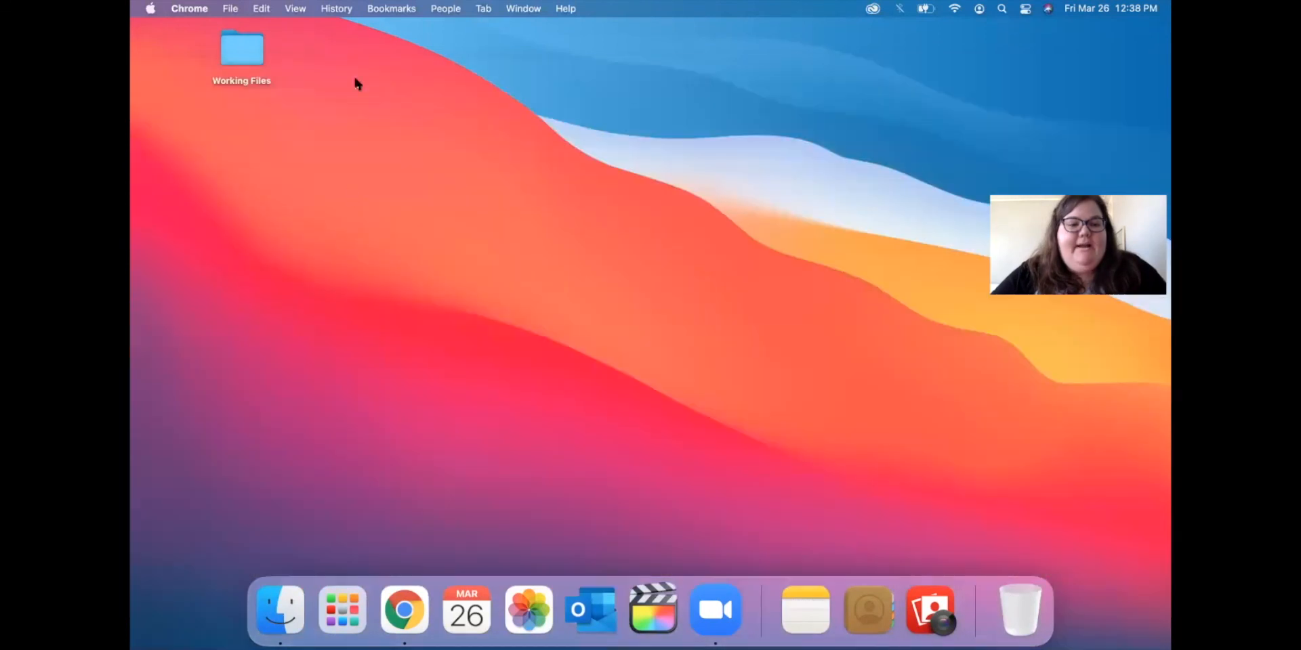
left_click(341, 591)
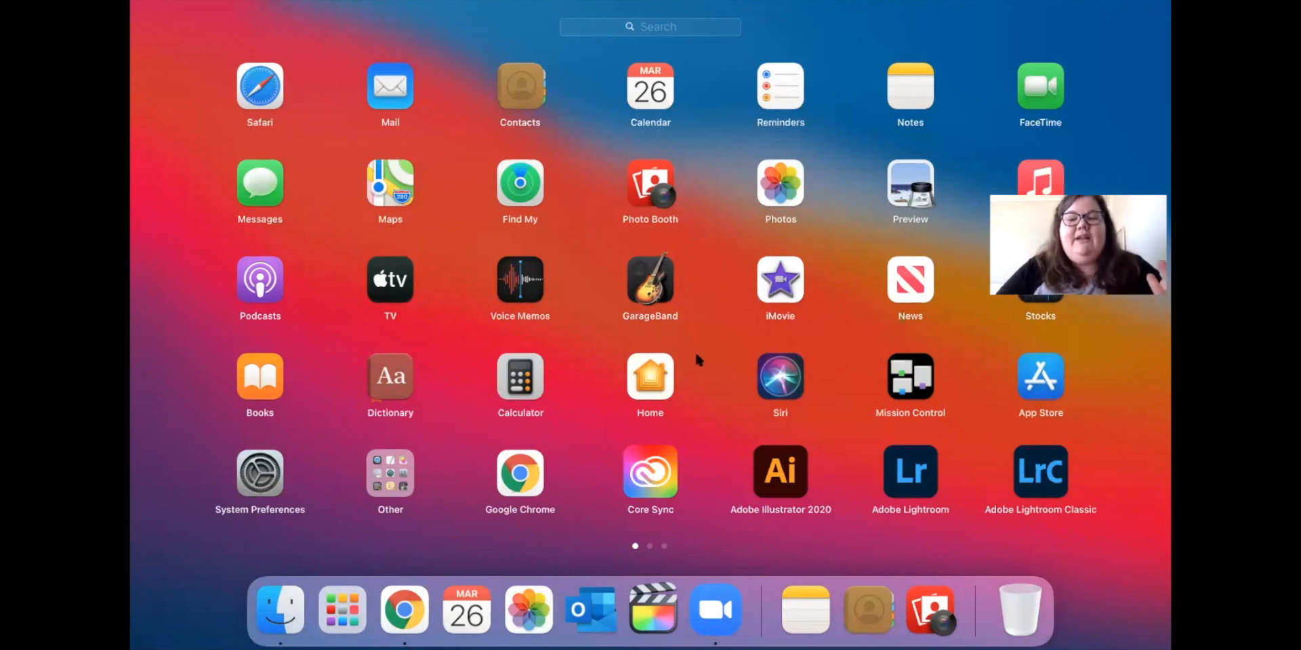
scroll(696, 354, "right", 3)
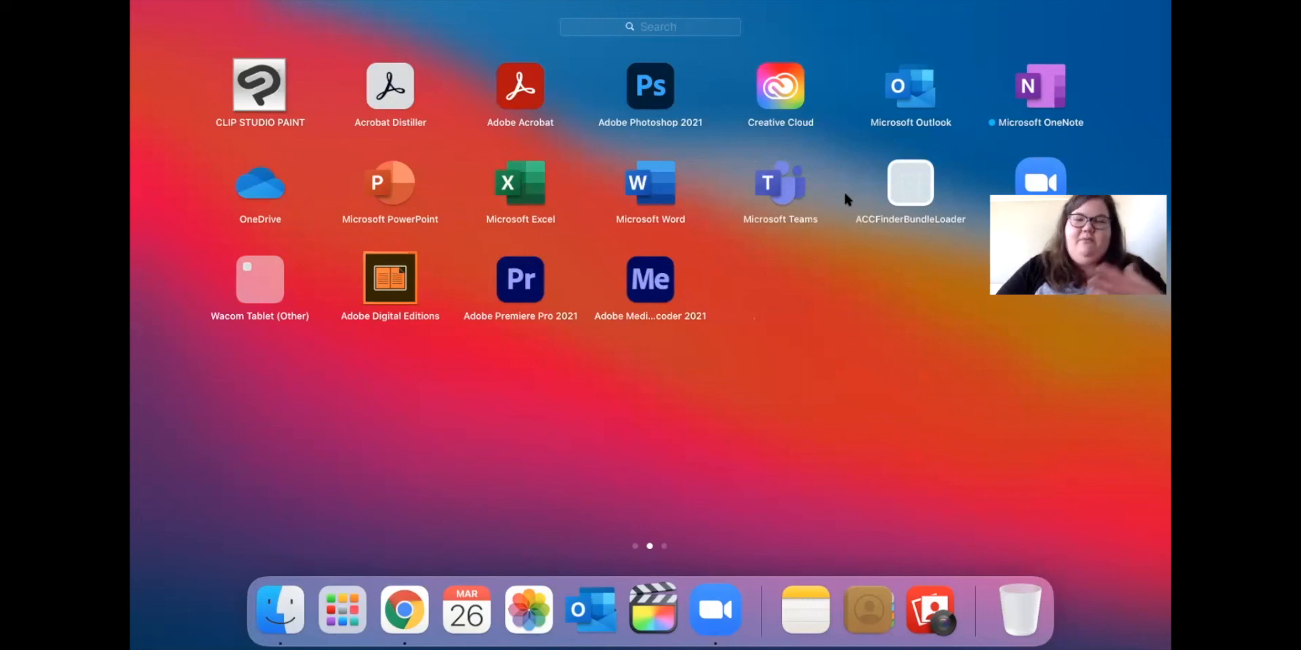
left_click(854, 314)
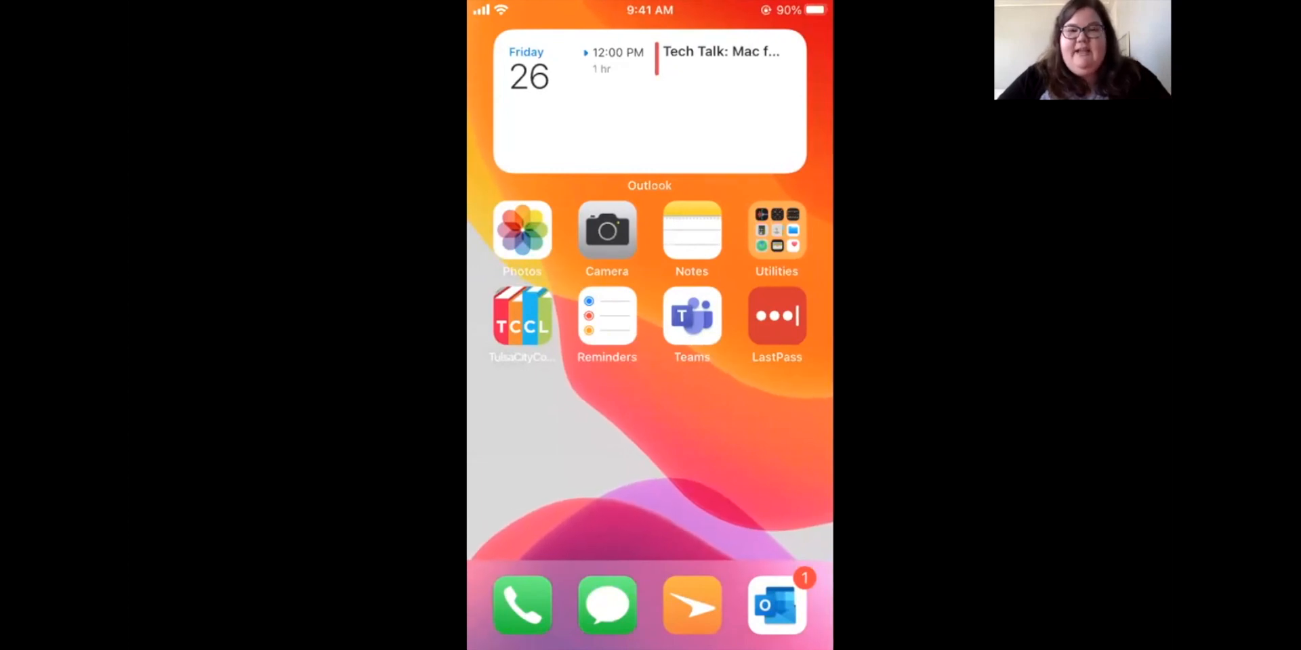
Bring up the iPhone's Control Center and turn Airplane Mode on.
left_click(607, 605)
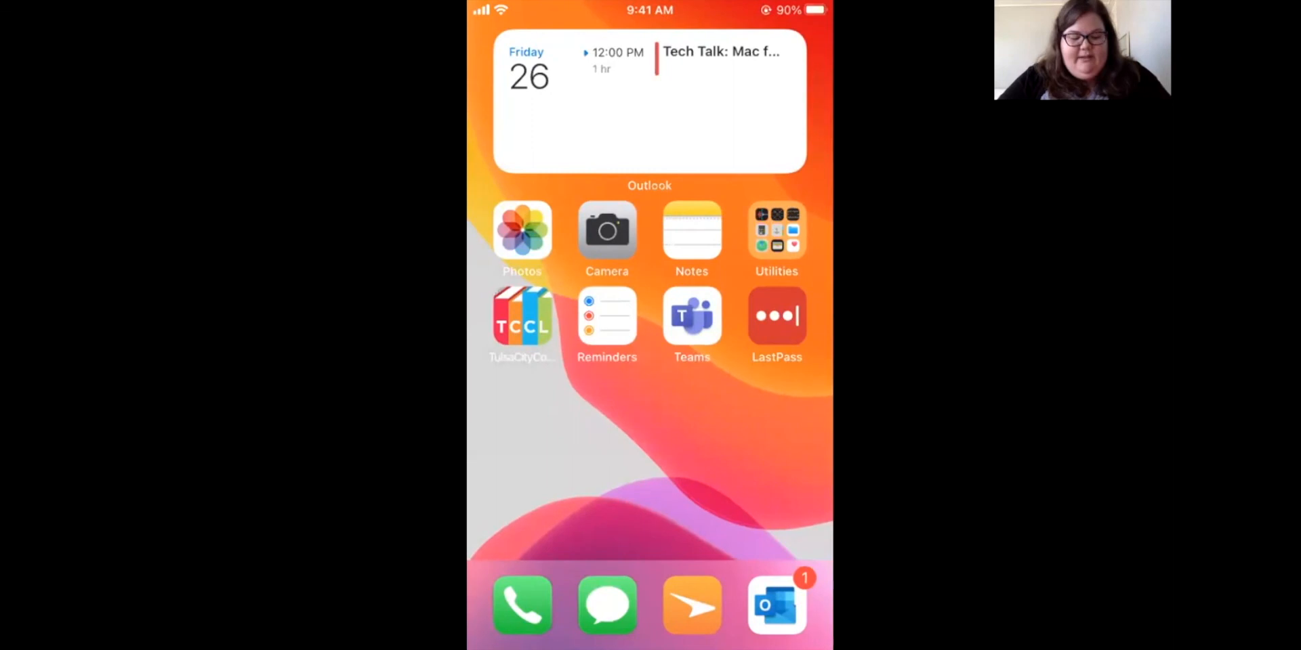
left_click_drag(650, 647, 649, 339)
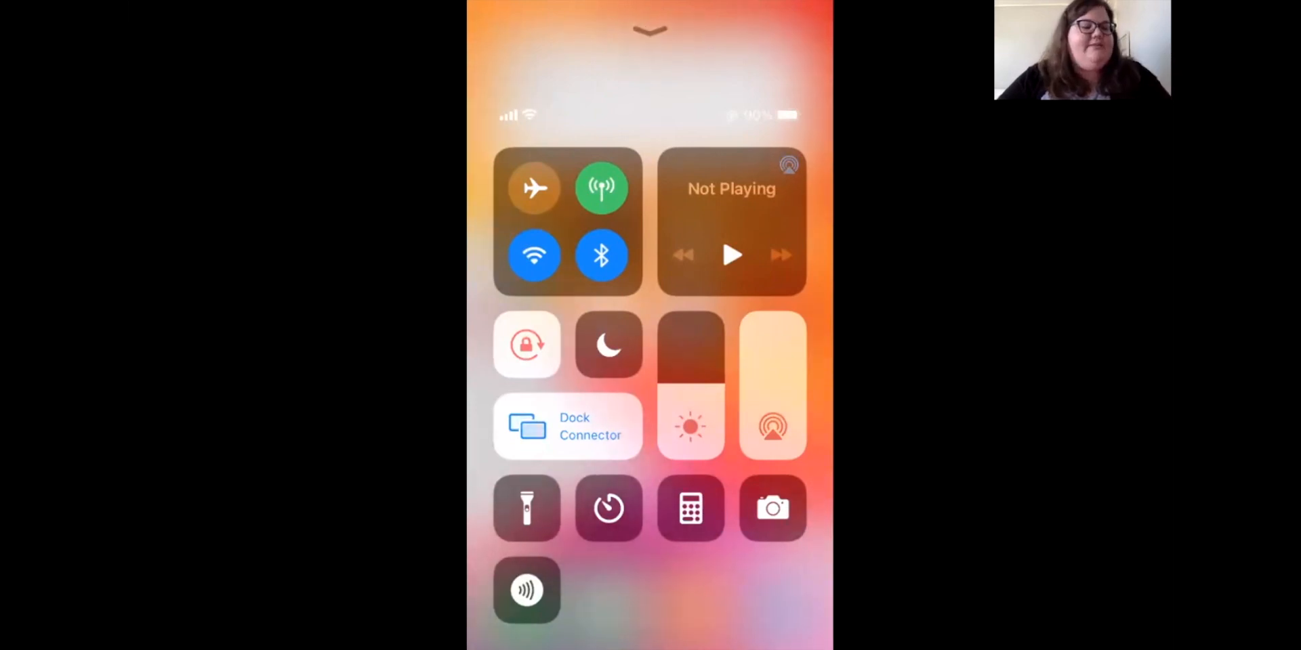
left_click(567, 222)
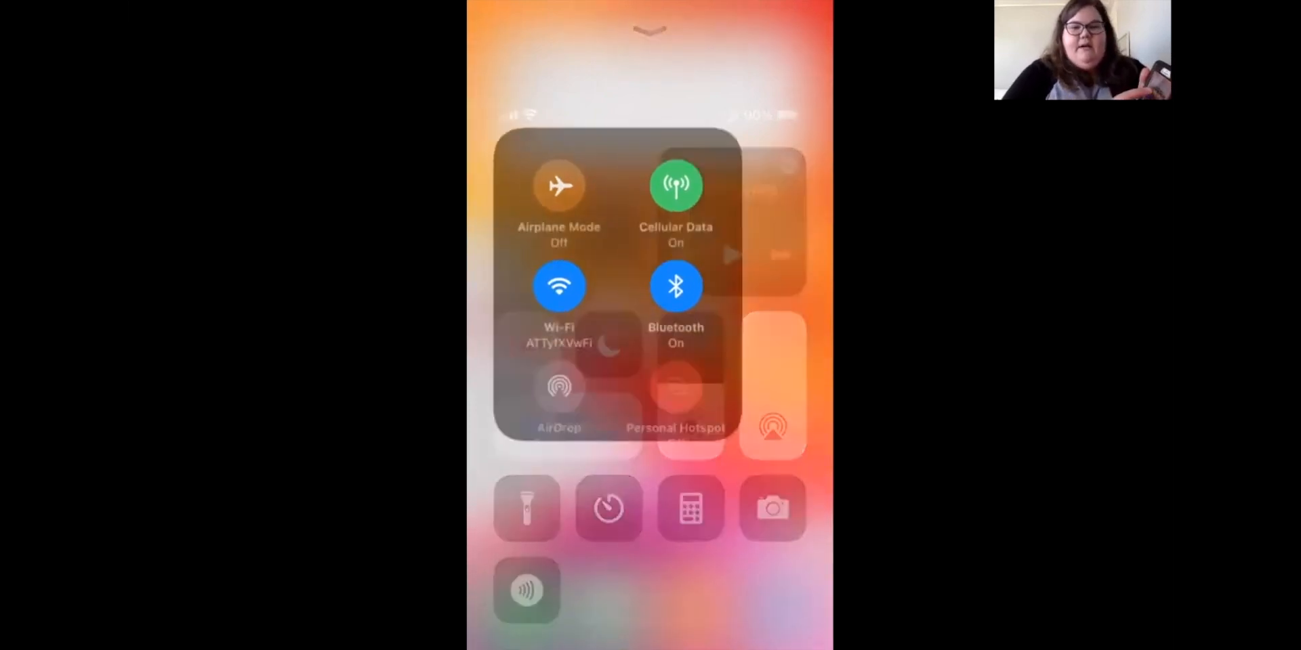
left_click(575, 184)
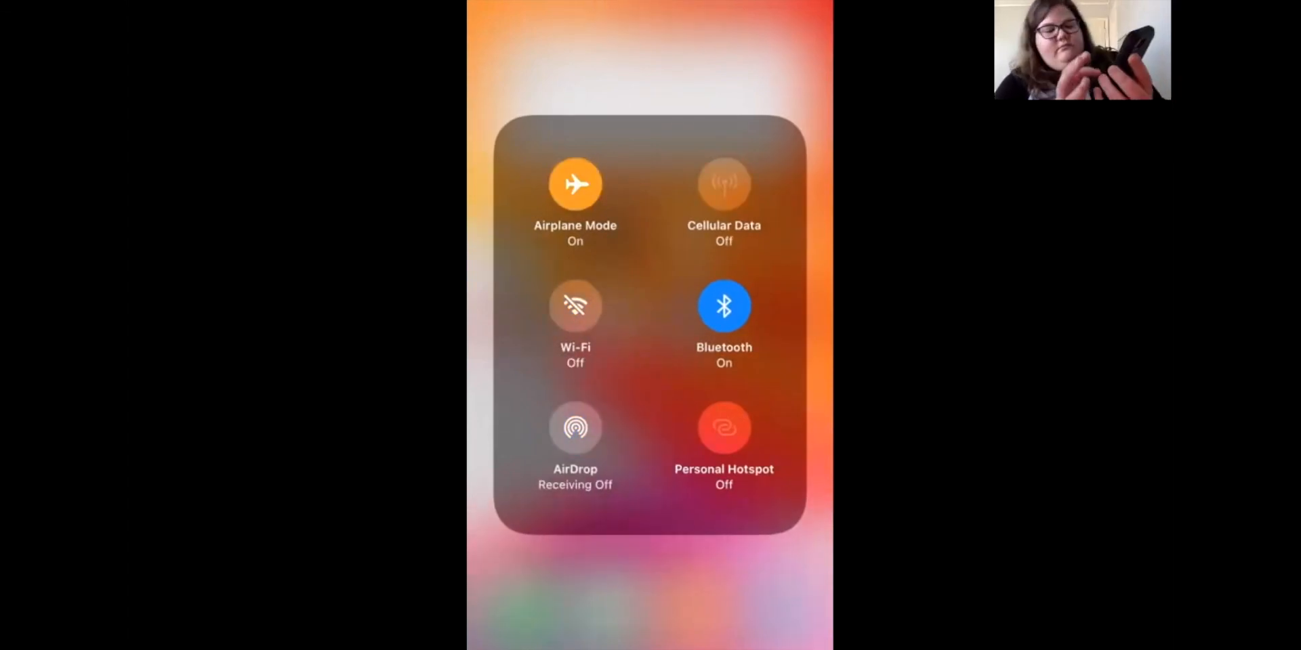
left_click(650, 590)
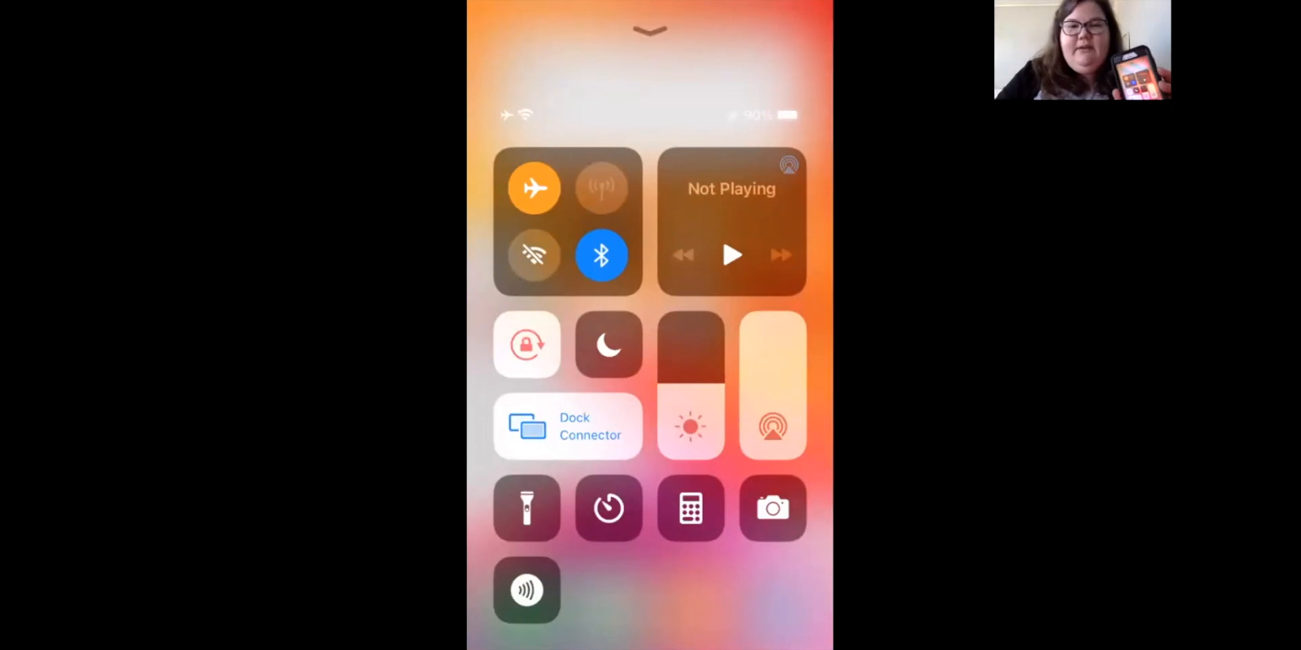
Turn Airplane Mode back off and bring up the AirDrop receiving options.
left_click(561, 220)
left_click(575, 185)
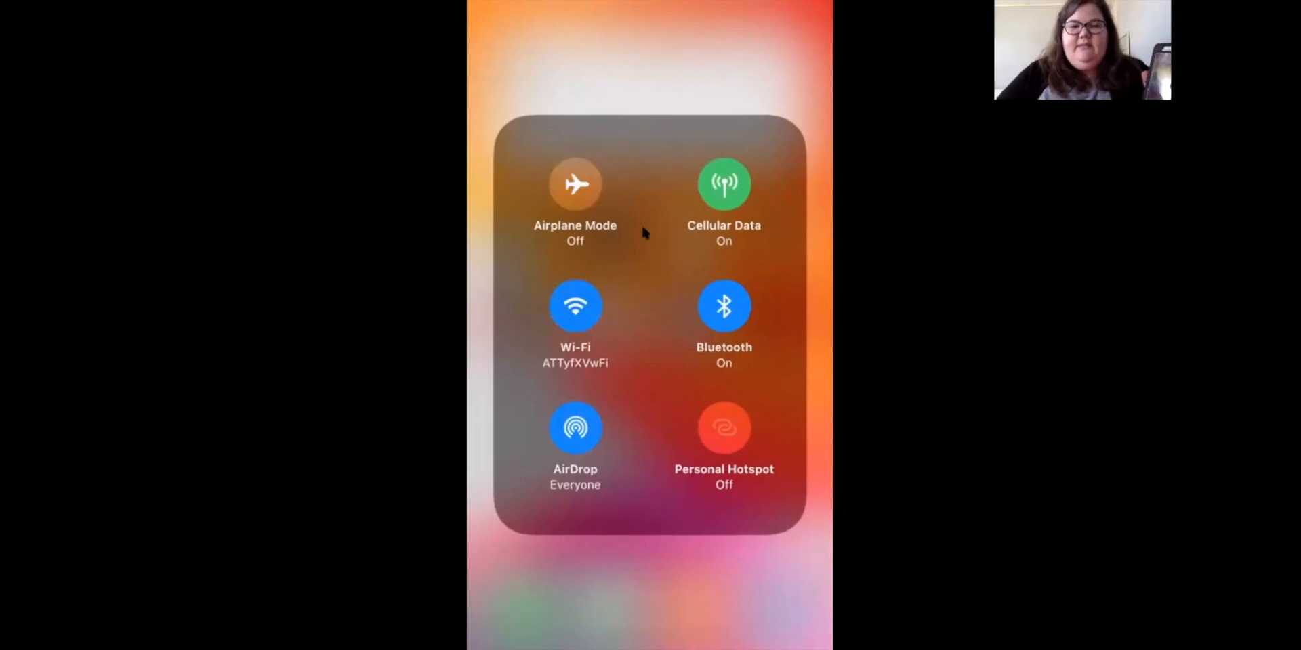
left_click(575, 434)
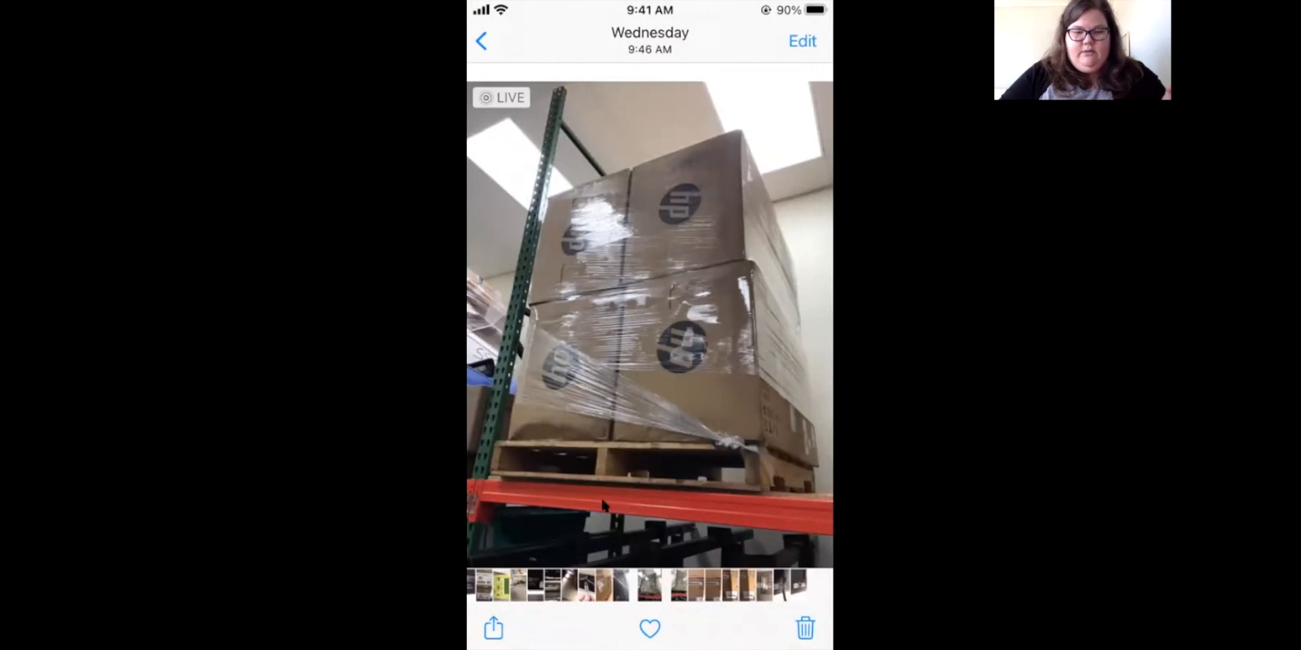
Open the share sheet for the photo of the shrink-wrapped pallet of boxes.
left_click(480, 629)
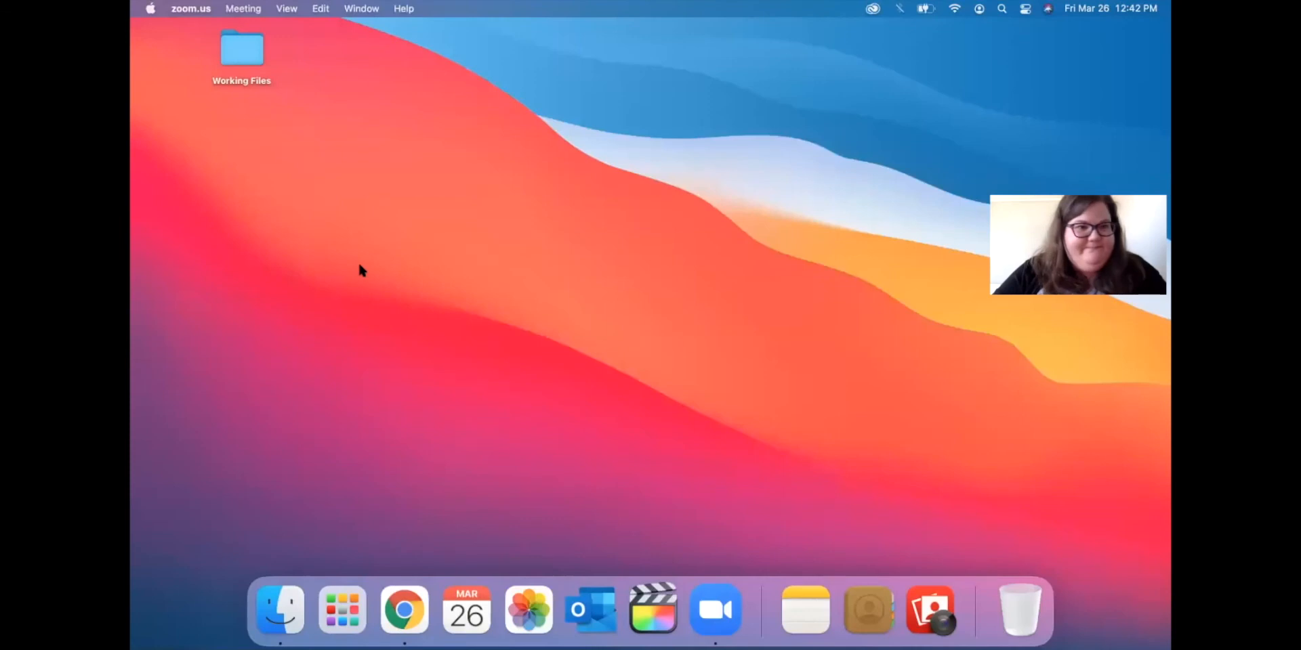
Open a new Chrome window and load the Tulsa library homepage from the Library bookmark.
left_click(563, 184)
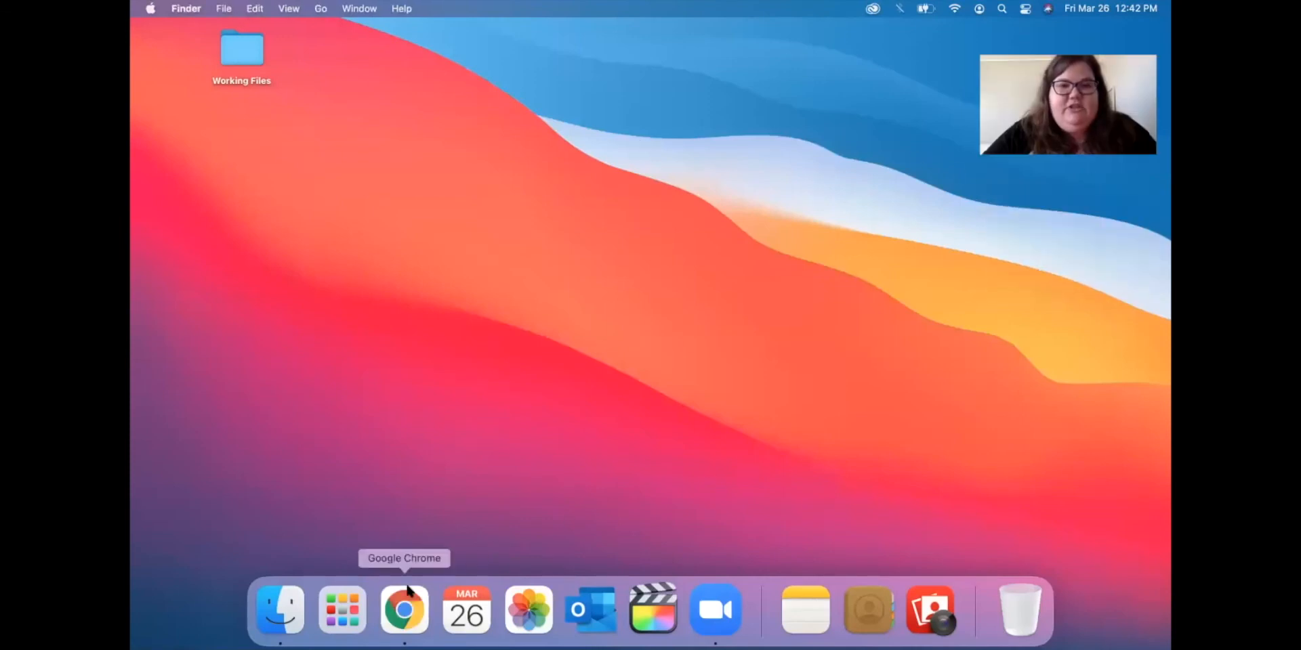
left_click(405, 609)
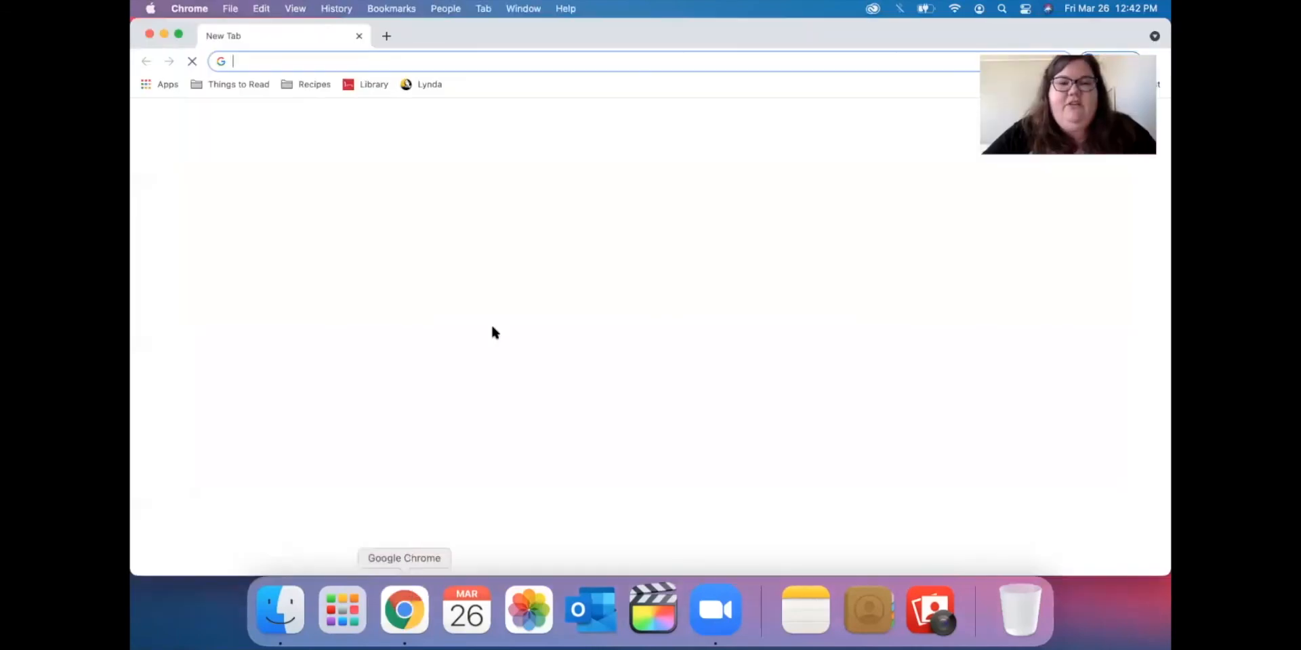
left_click(375, 82)
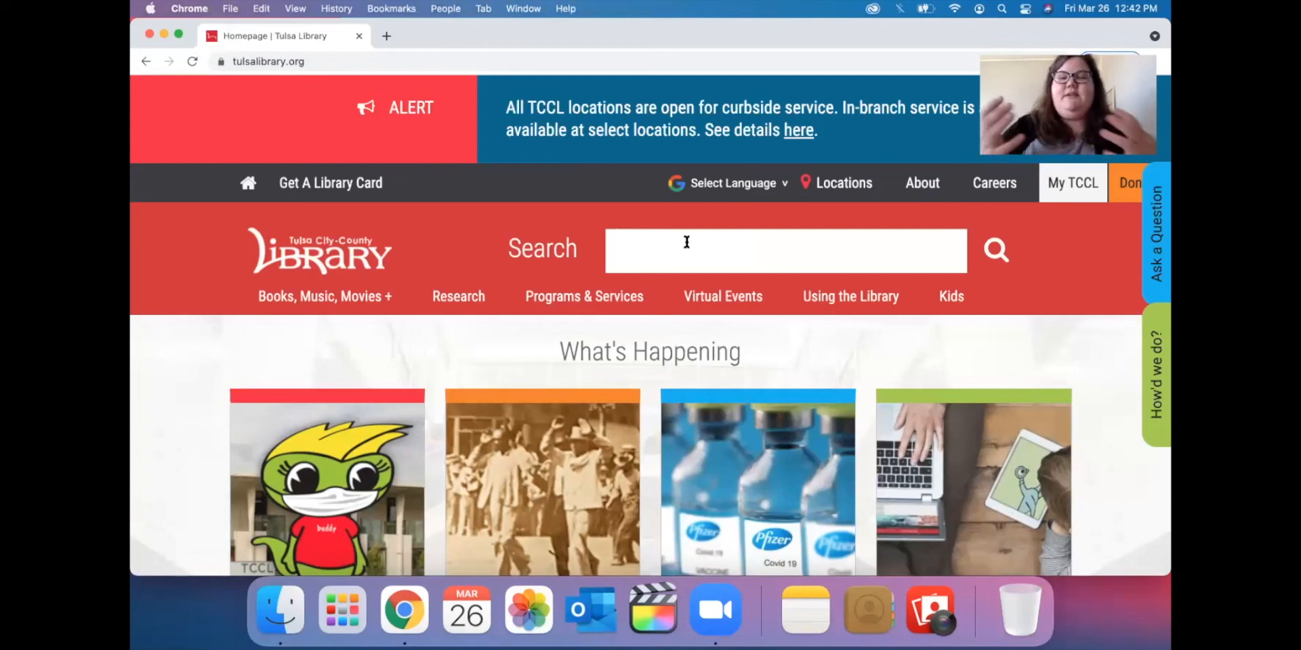
left_click(312, 68)
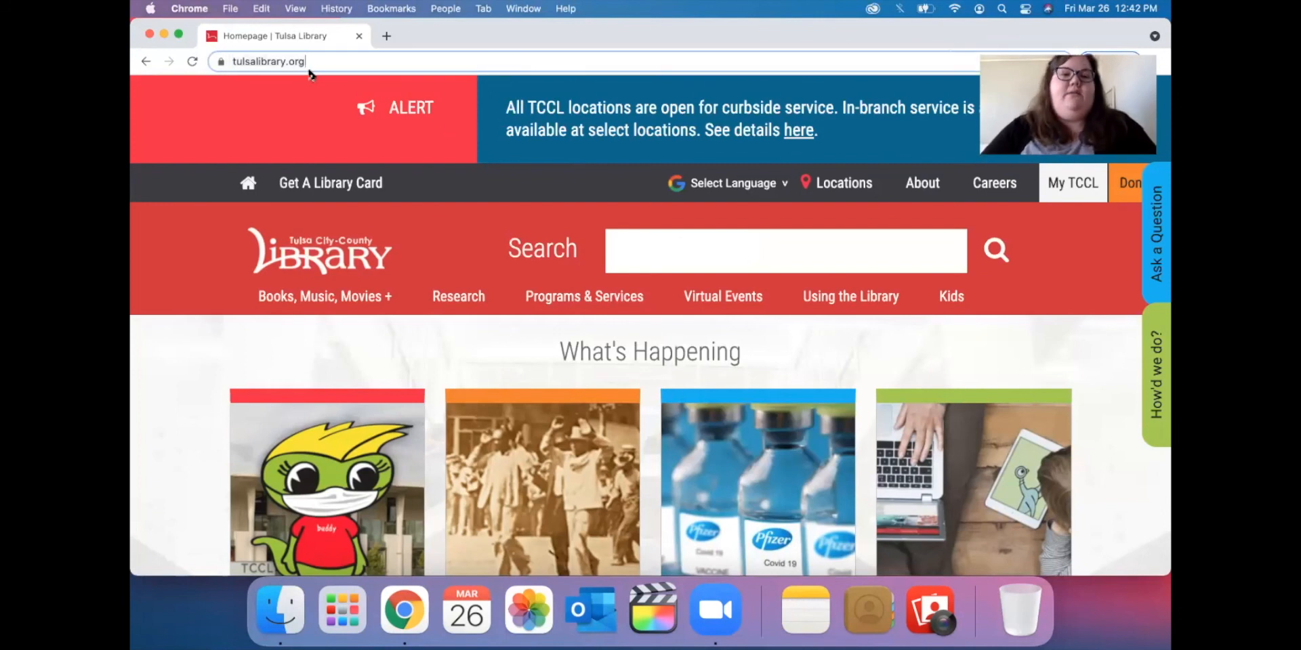
Go to the Apple Support website at support.apple.com.
type("aupp")
key("BackSpace")
key("BackSpace")
key("BackSpace")
key("BackSpace")
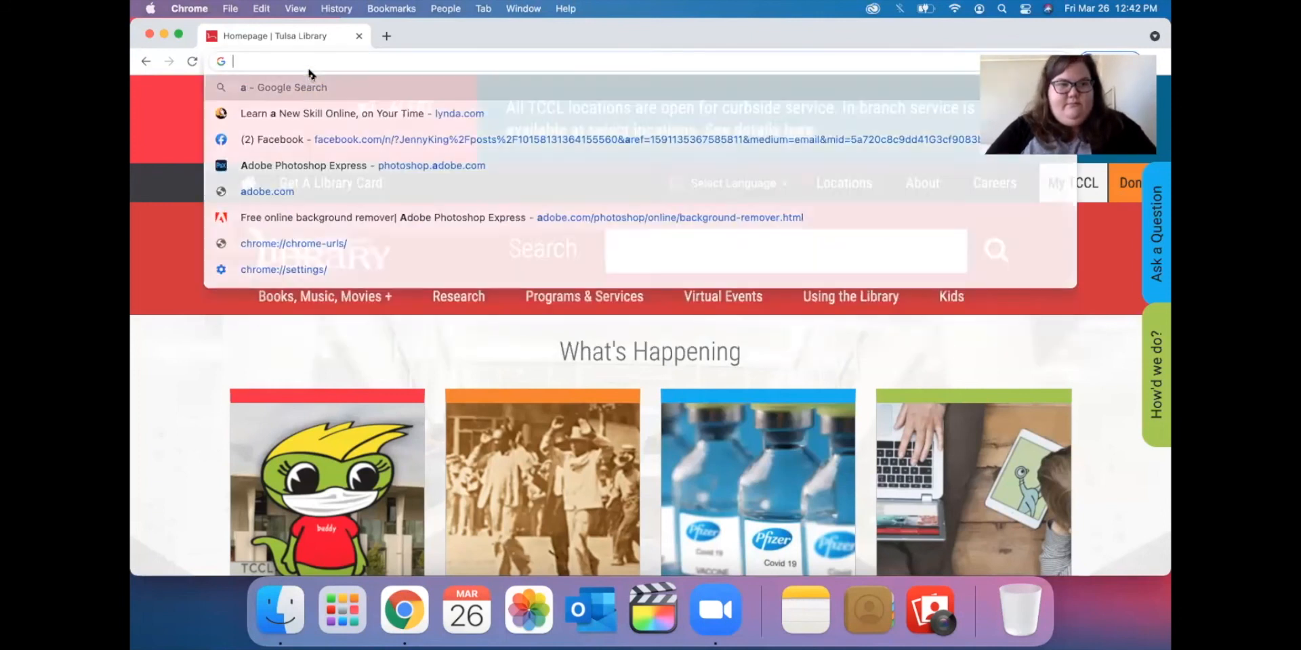
type("support.apple.com")
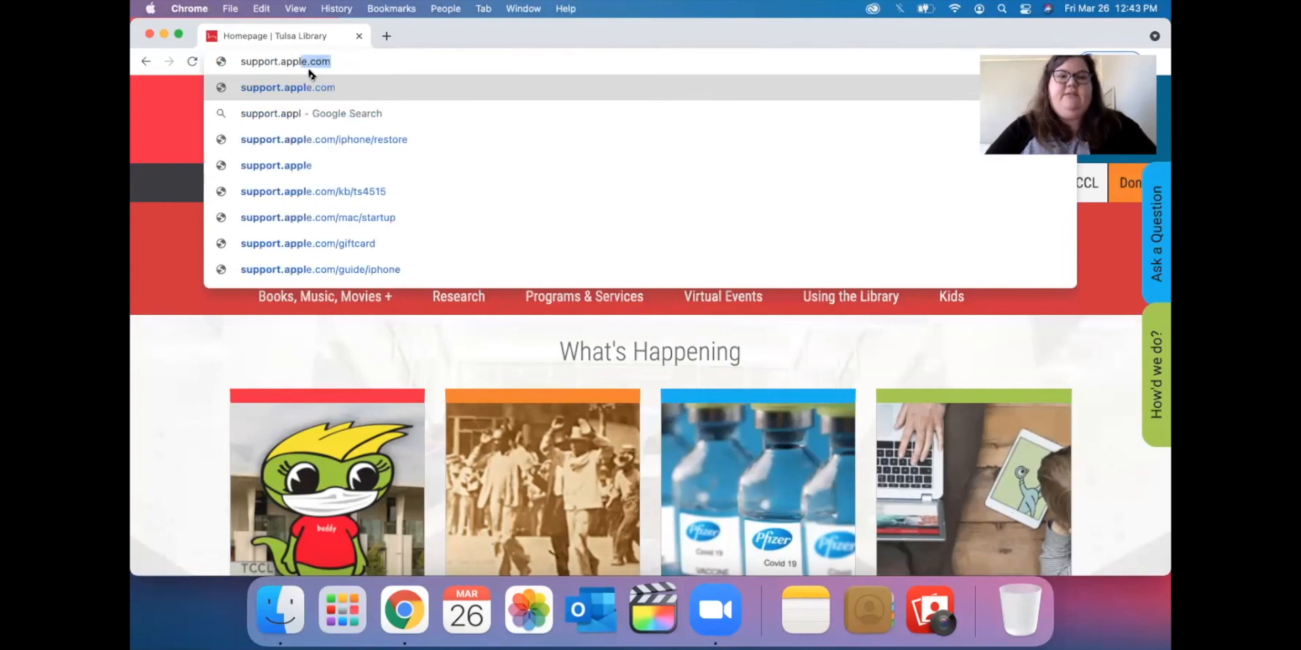
key("Return")
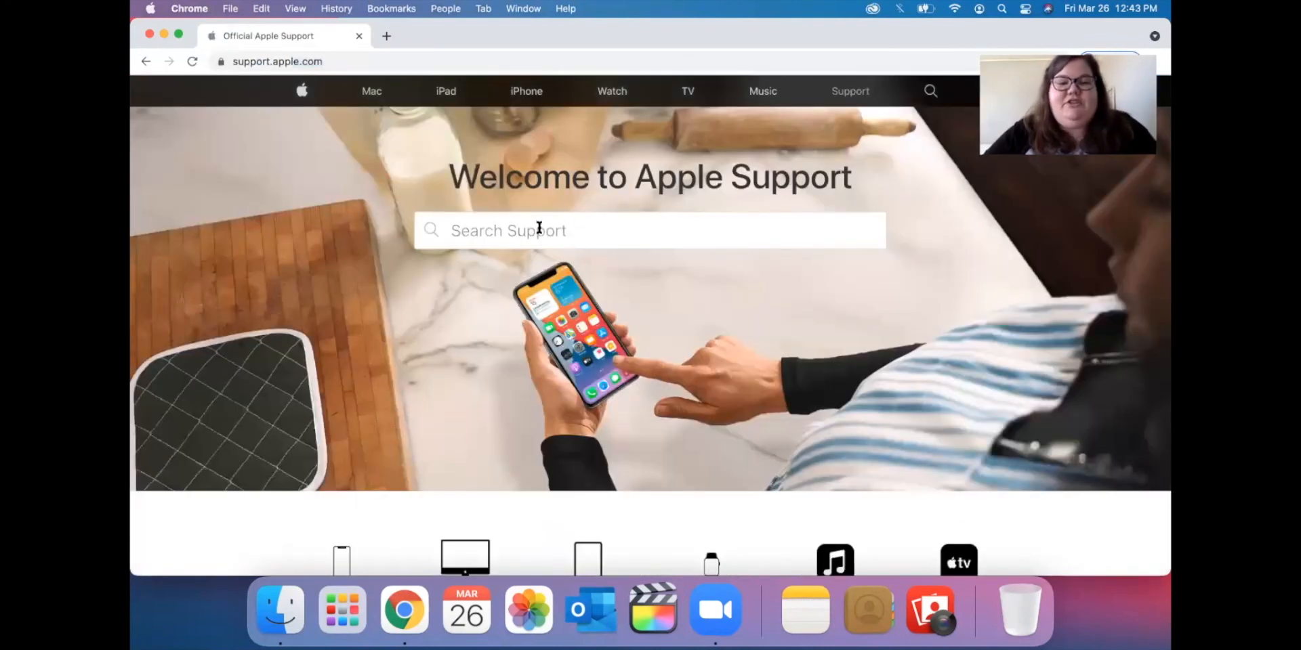
scroll(523, 446, "down", 5)
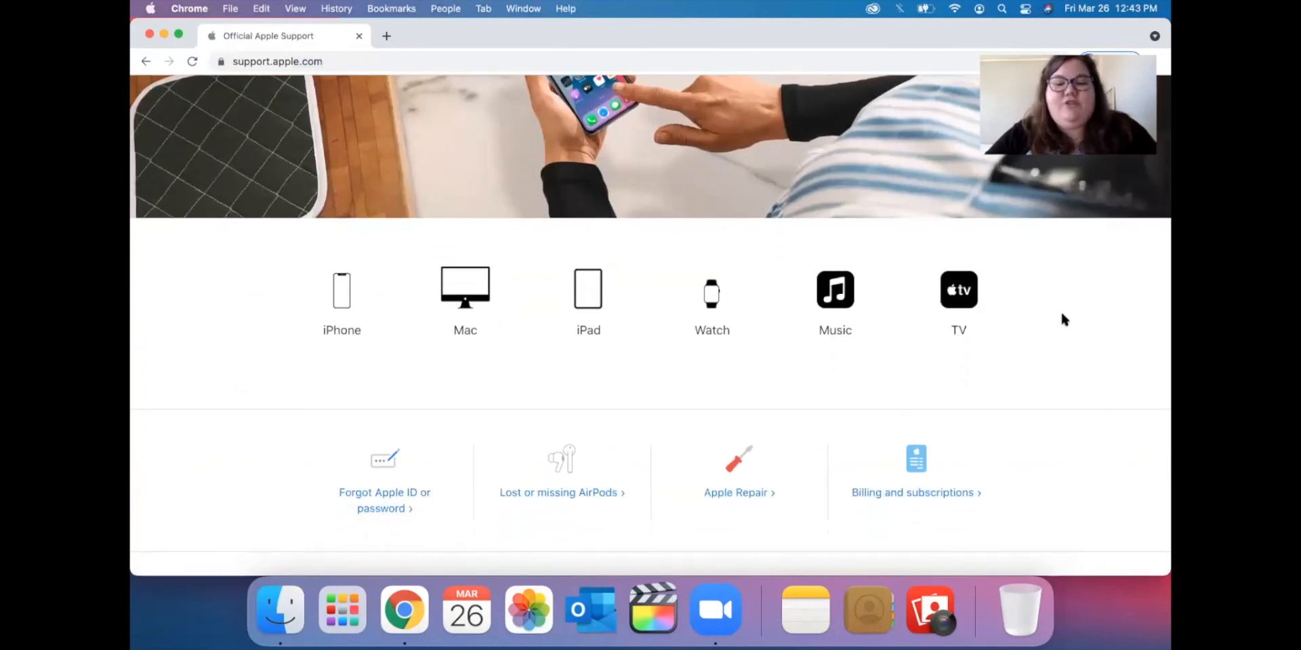
scroll(1061, 322, "up", 5)
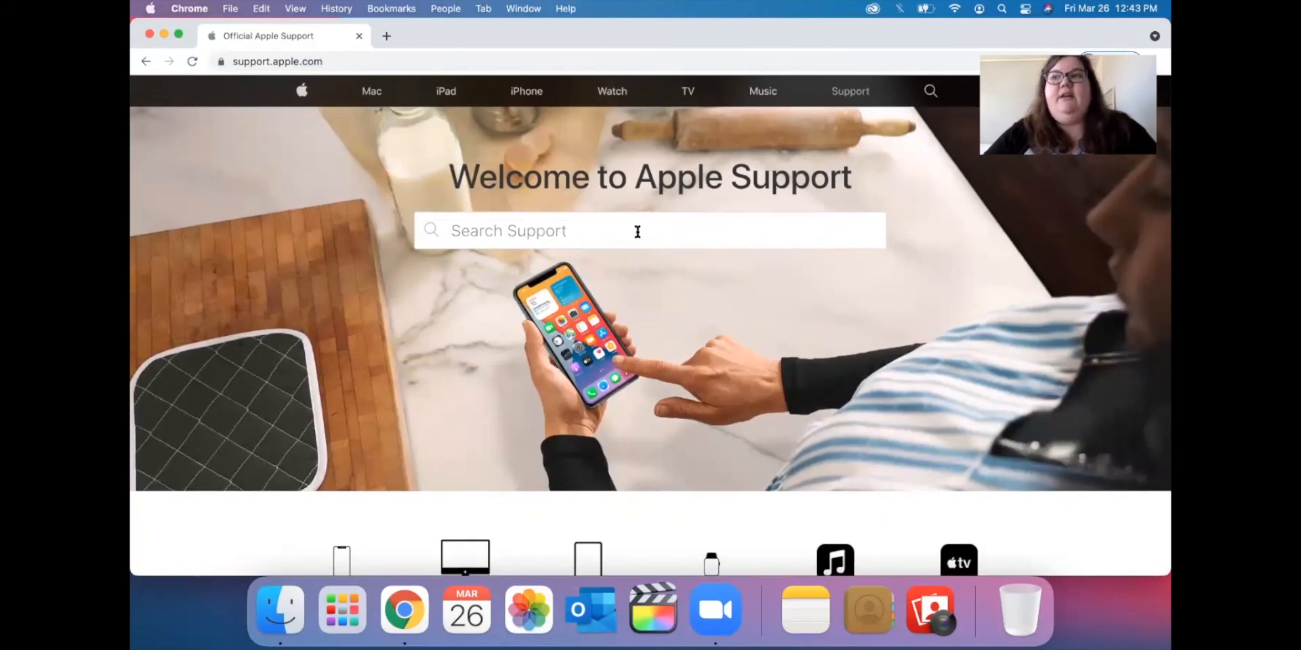
Try the address support.apple.com/macbasics.
left_click(278, 64)
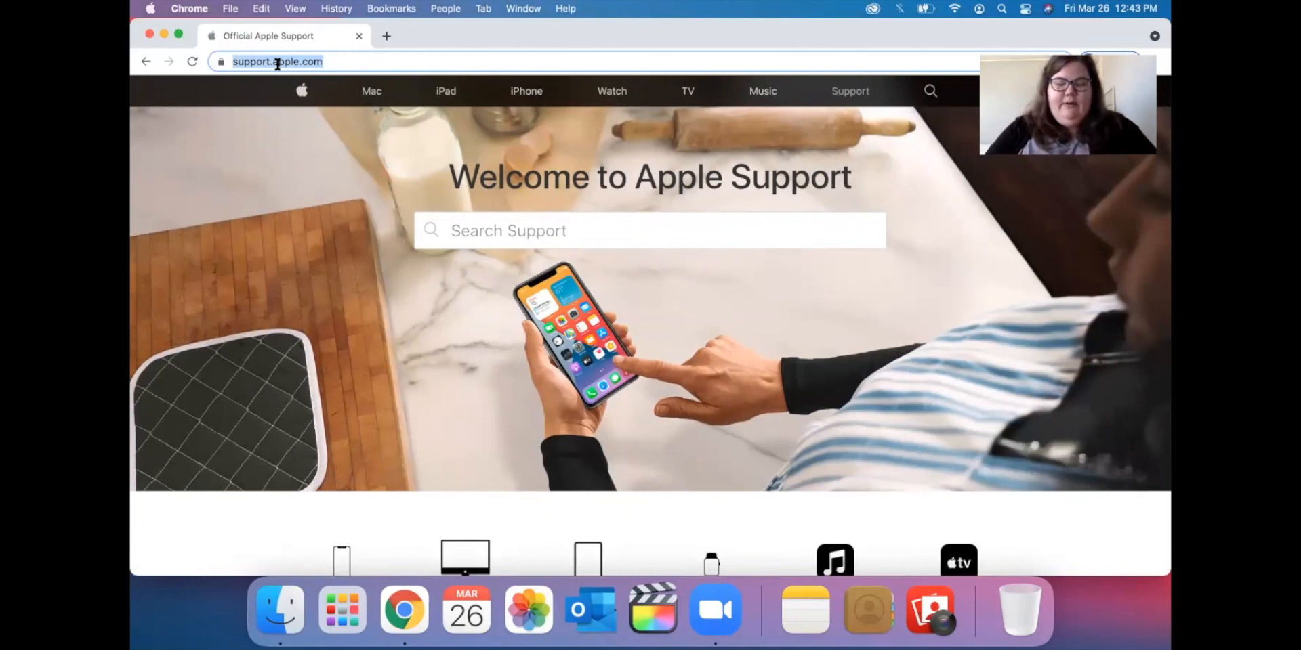
key("Right")
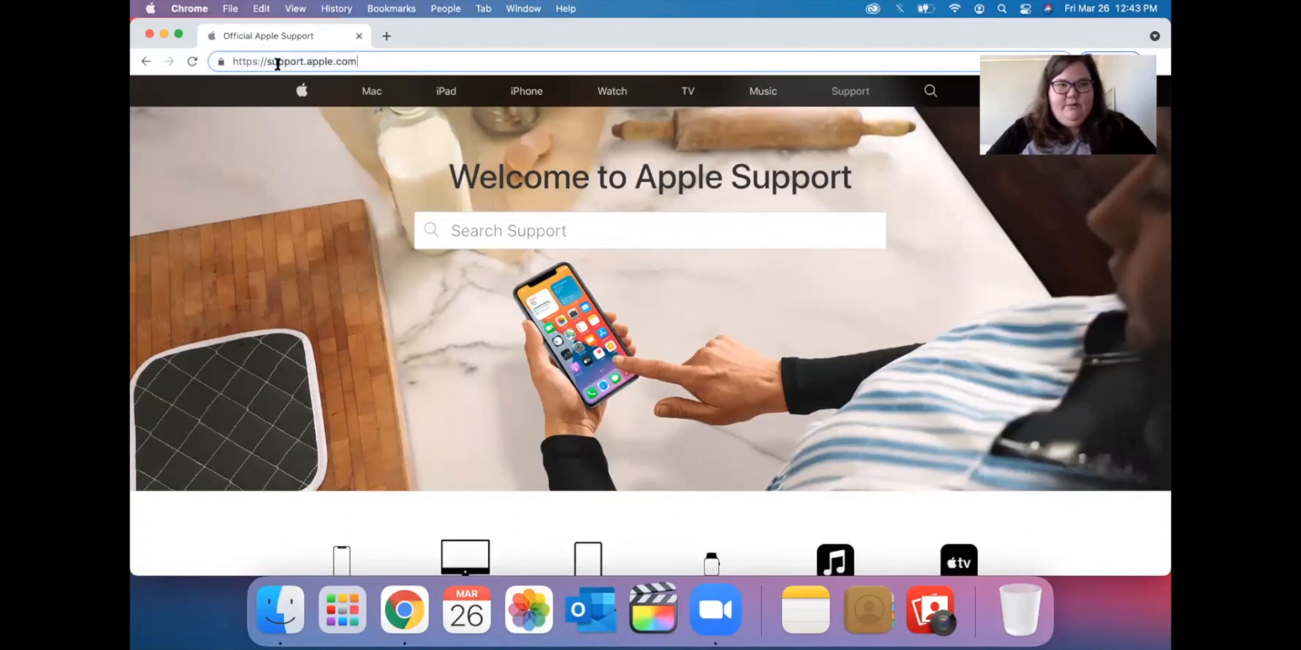
type("/macba")
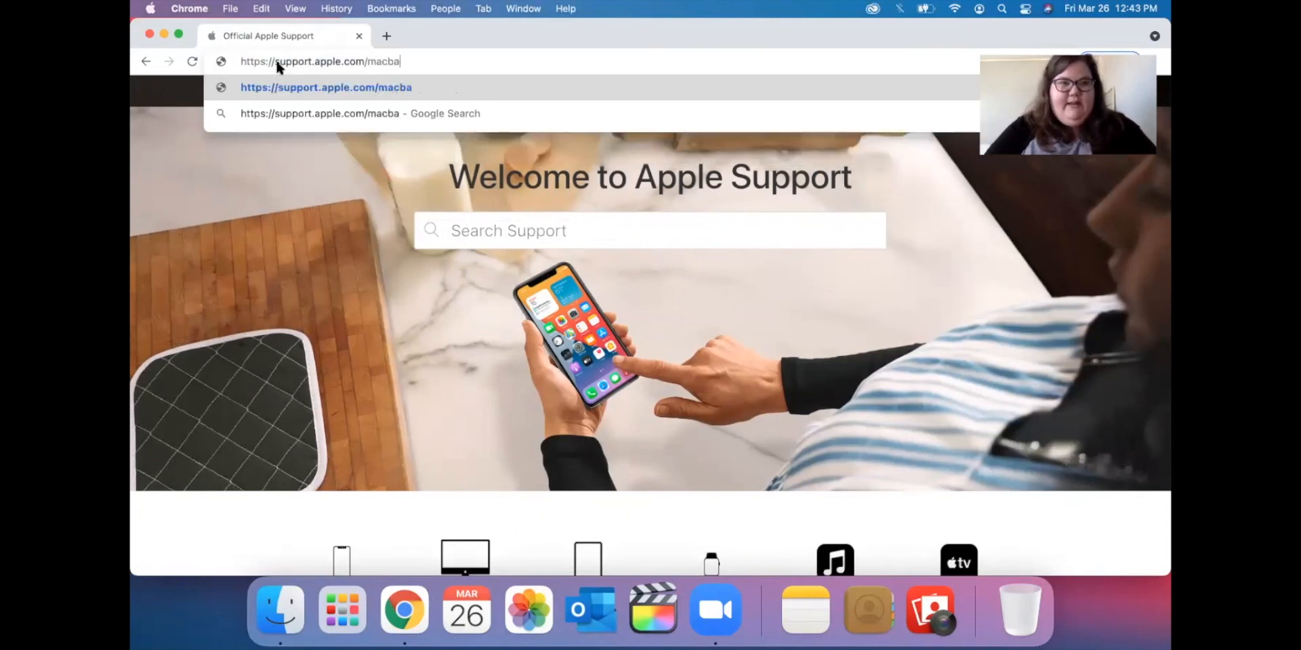
type("sics")
key("Return")
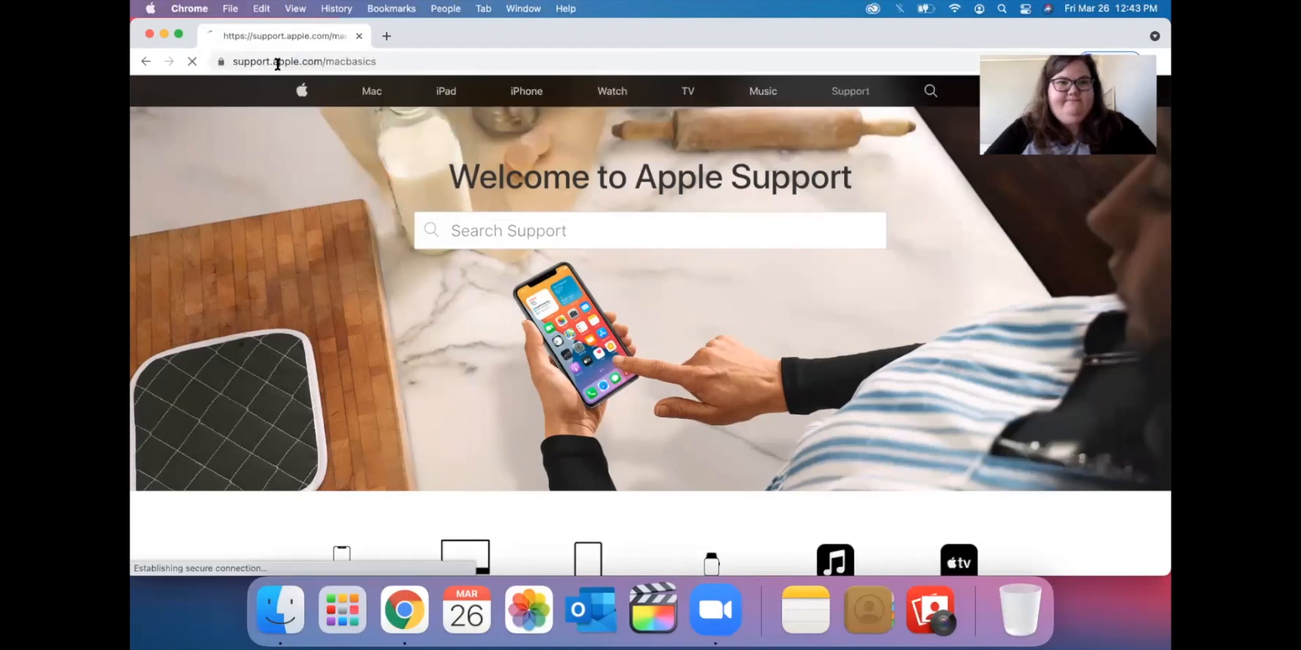
Search Apple Support for 'macbasics' and look over the 10 results.
left_click(569, 324)
type("macbasics")
key("Return")
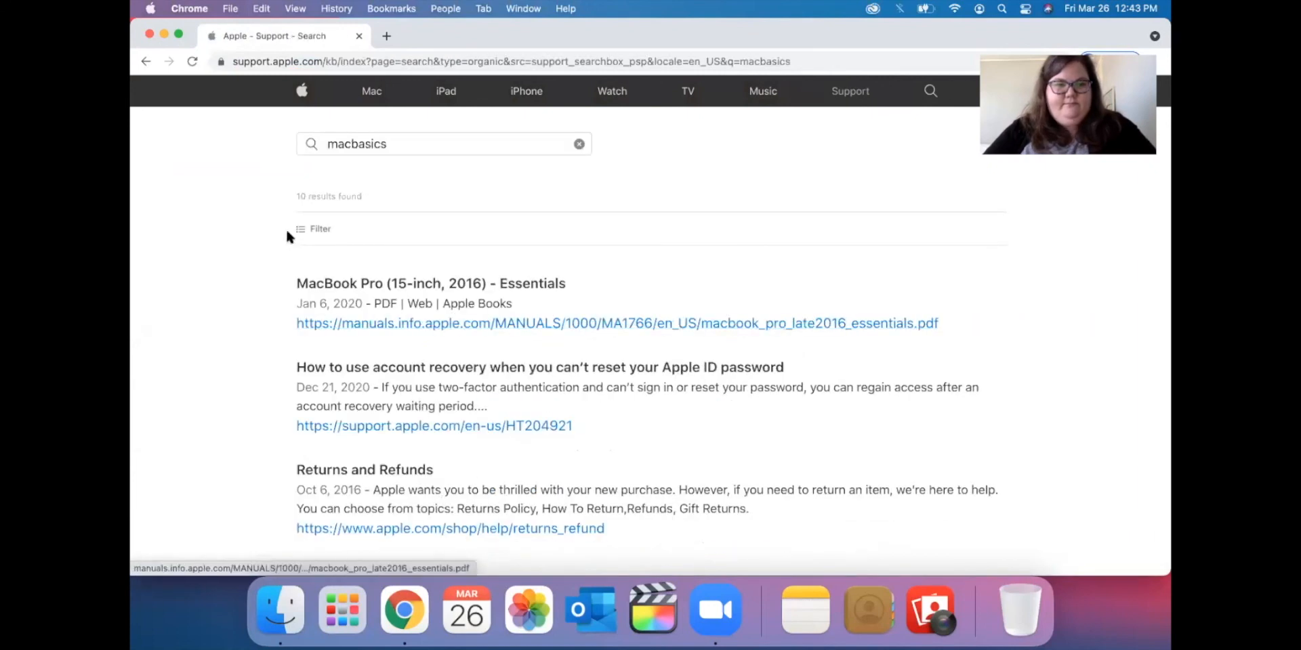
scroll(238, 271, "down", 5)
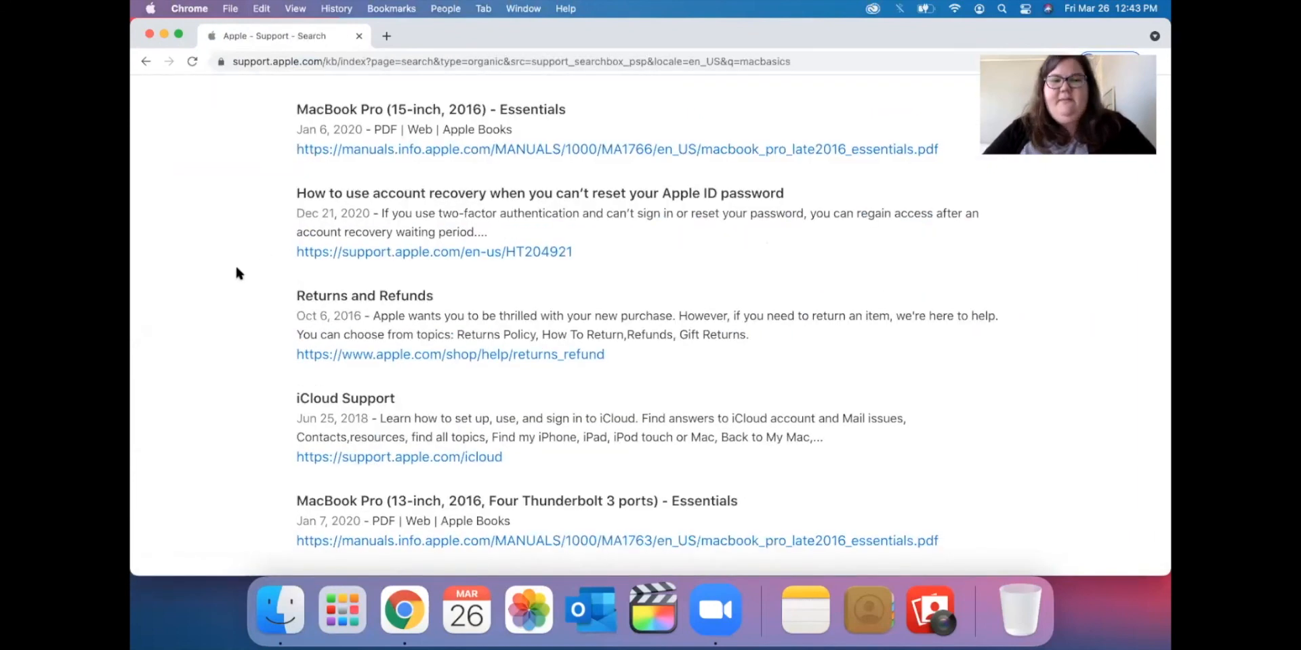
scroll(237, 273, "up", 5)
Google-search 'mac basics' from the address bar and scroll the results.
left_click(302, 58)
type("mac basics")
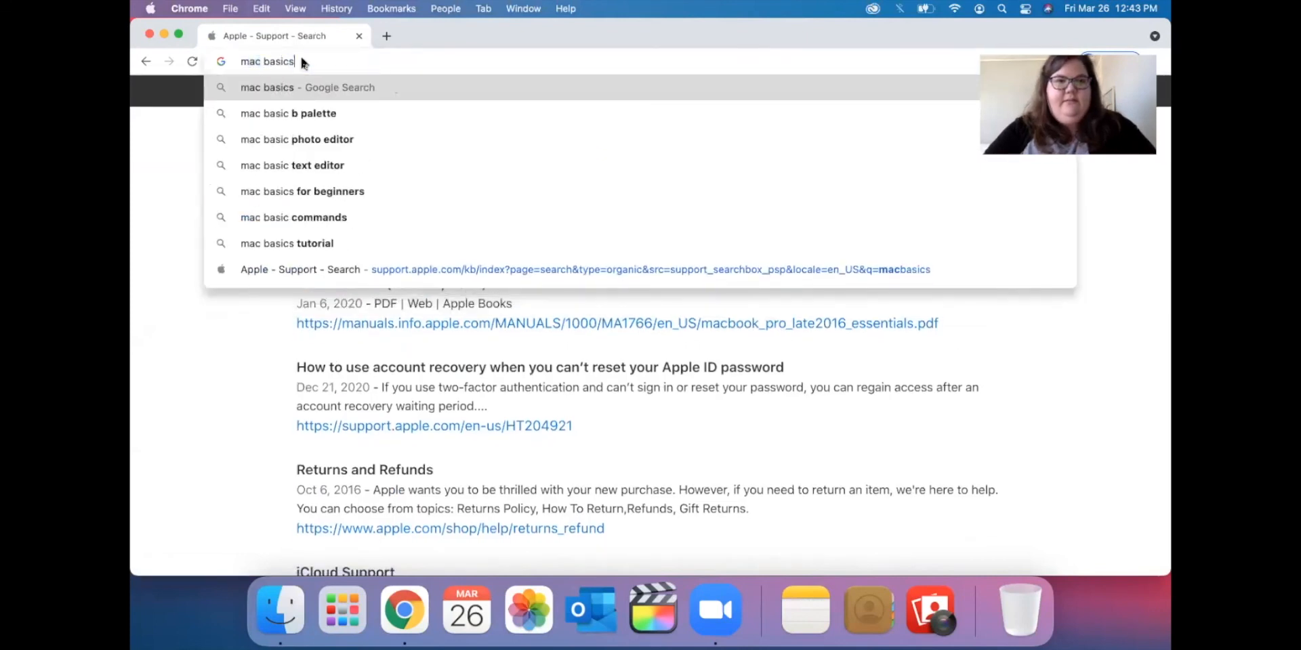
key("Return")
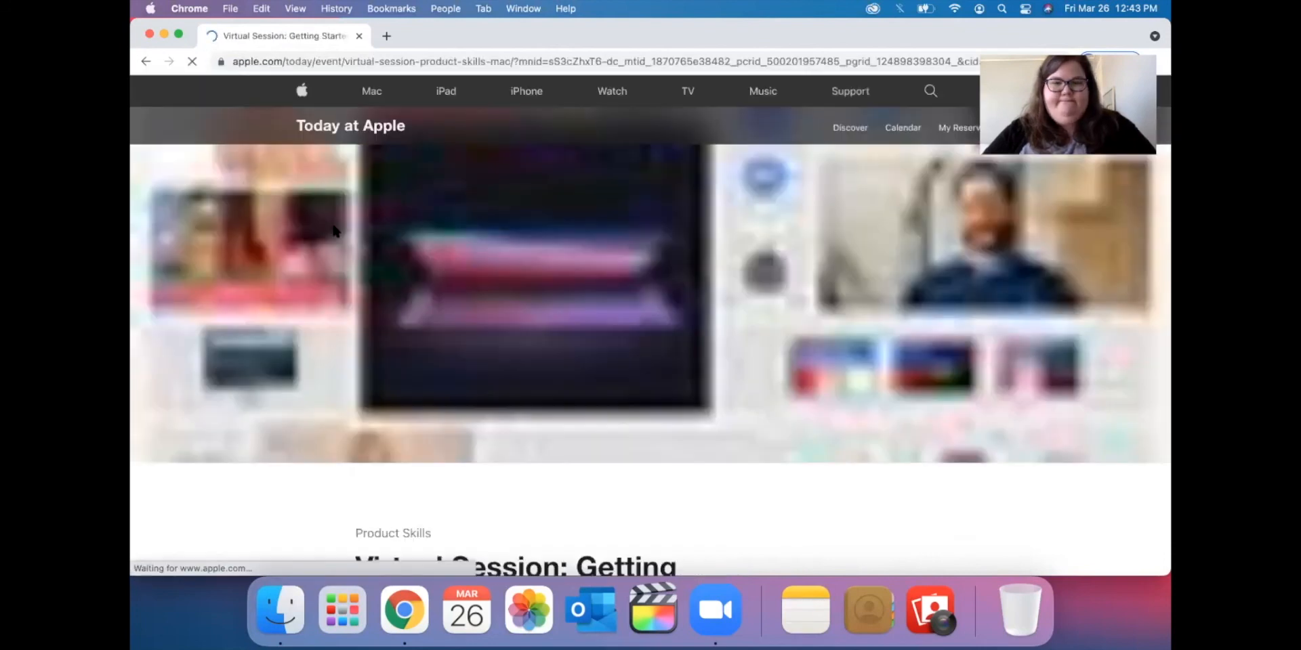
scroll(332, 227, "down", 6)
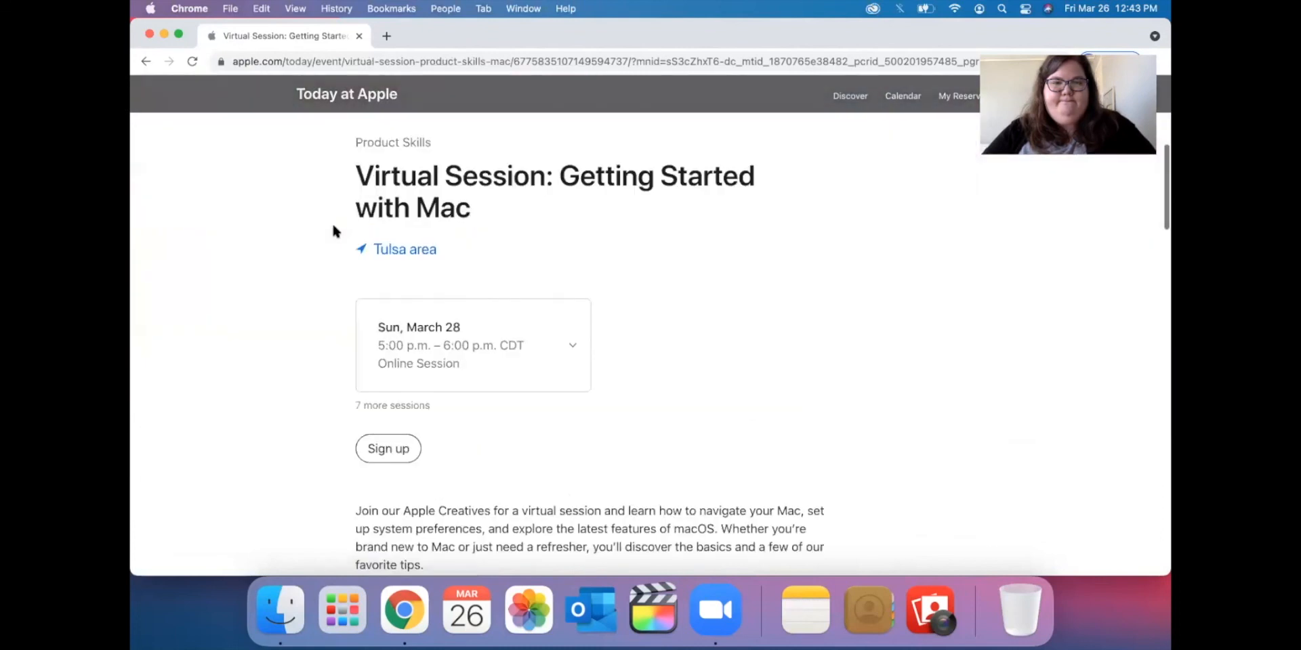
scroll(333, 226, "down", 2)
scroll(332, 226, "up", 2)
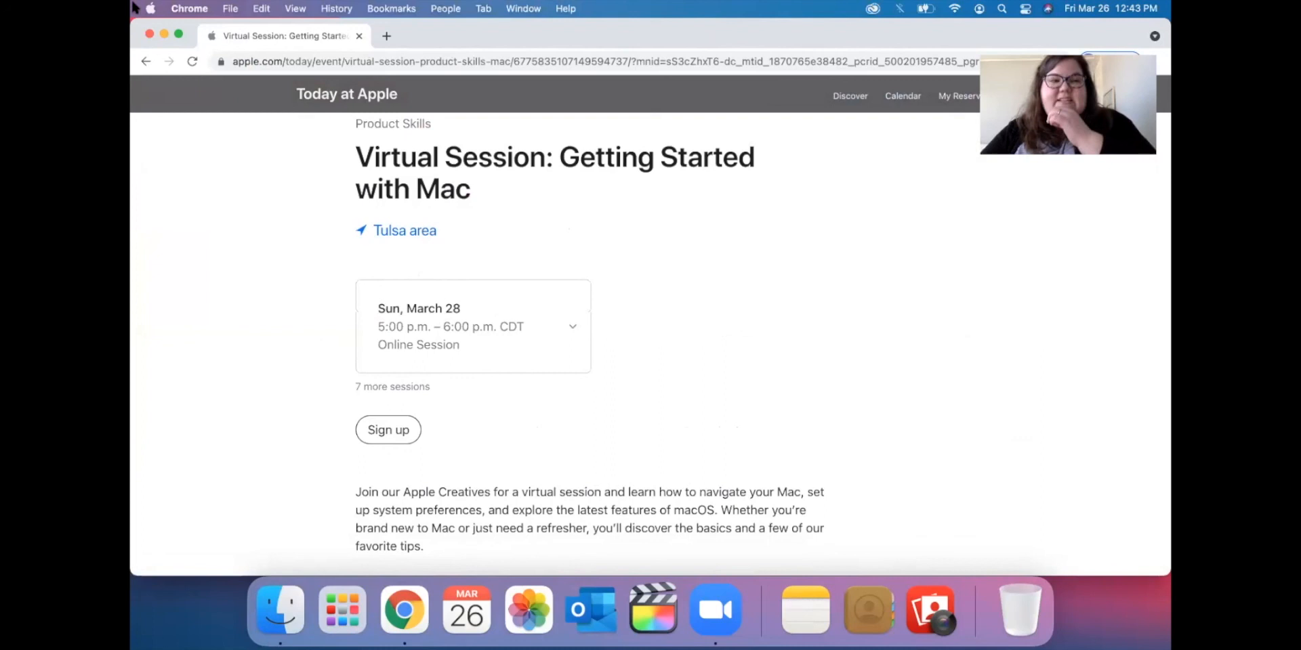
Return to the results and open the Mac - Official Apple Support page.
left_click(148, 62)
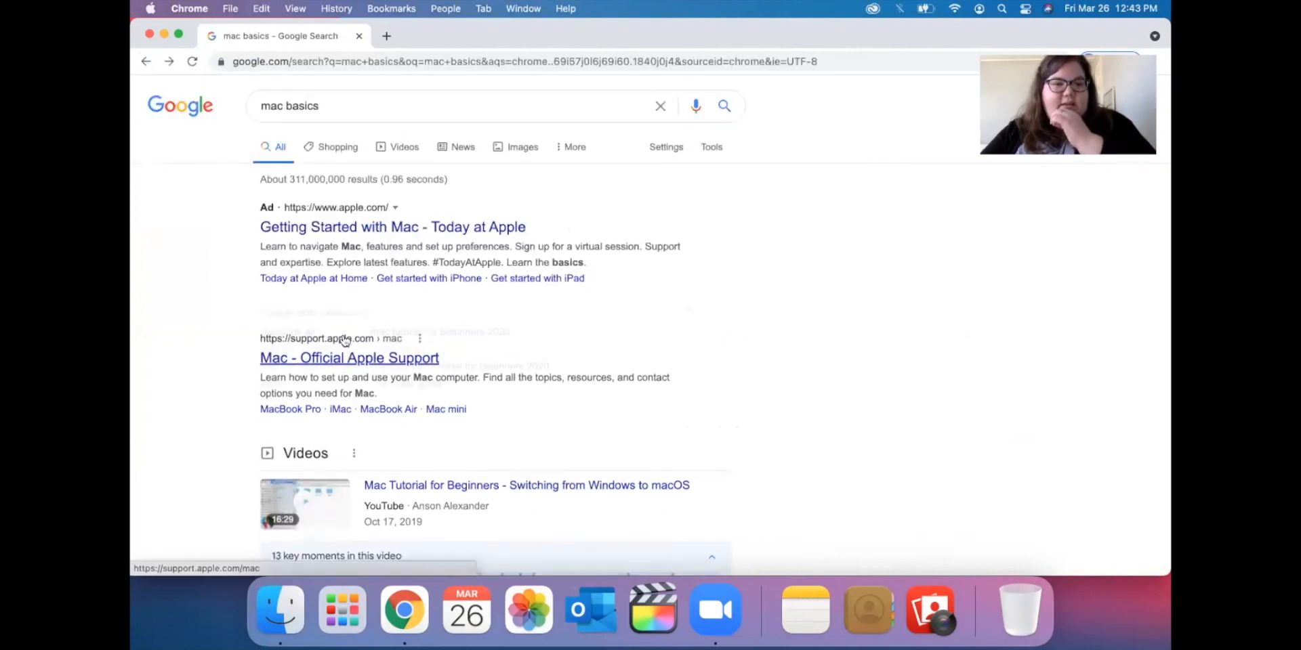
left_click(332, 450)
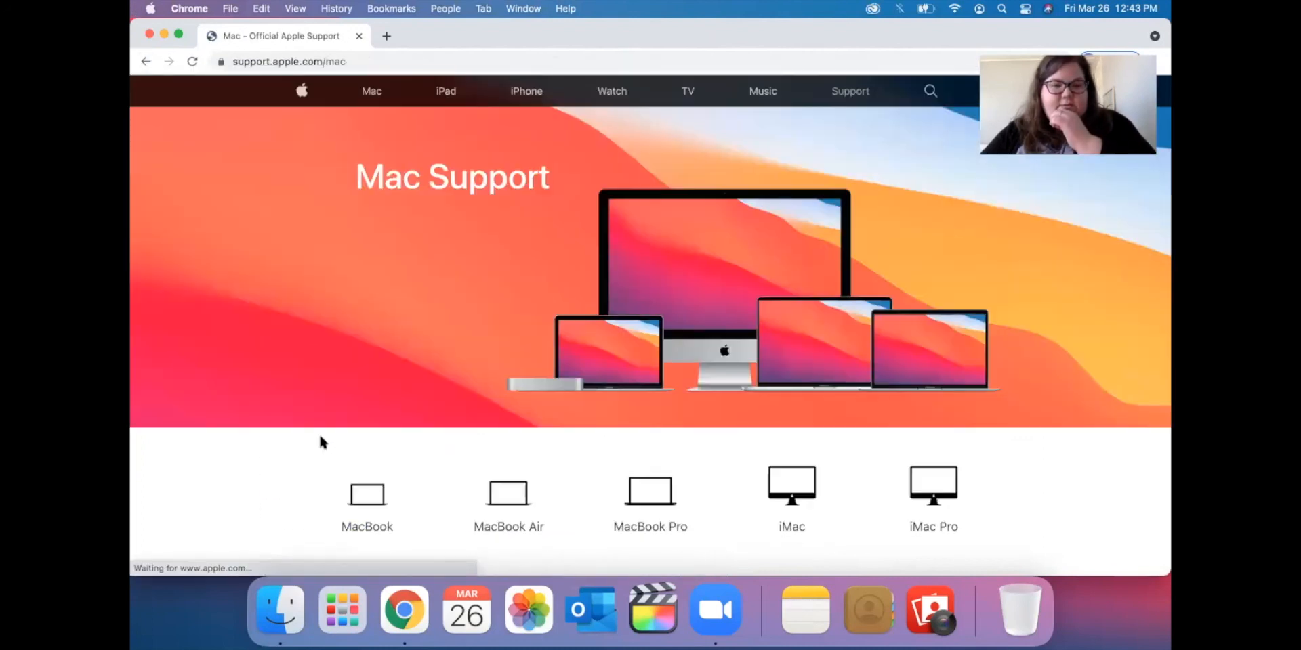
scroll(305, 385, "down", 10)
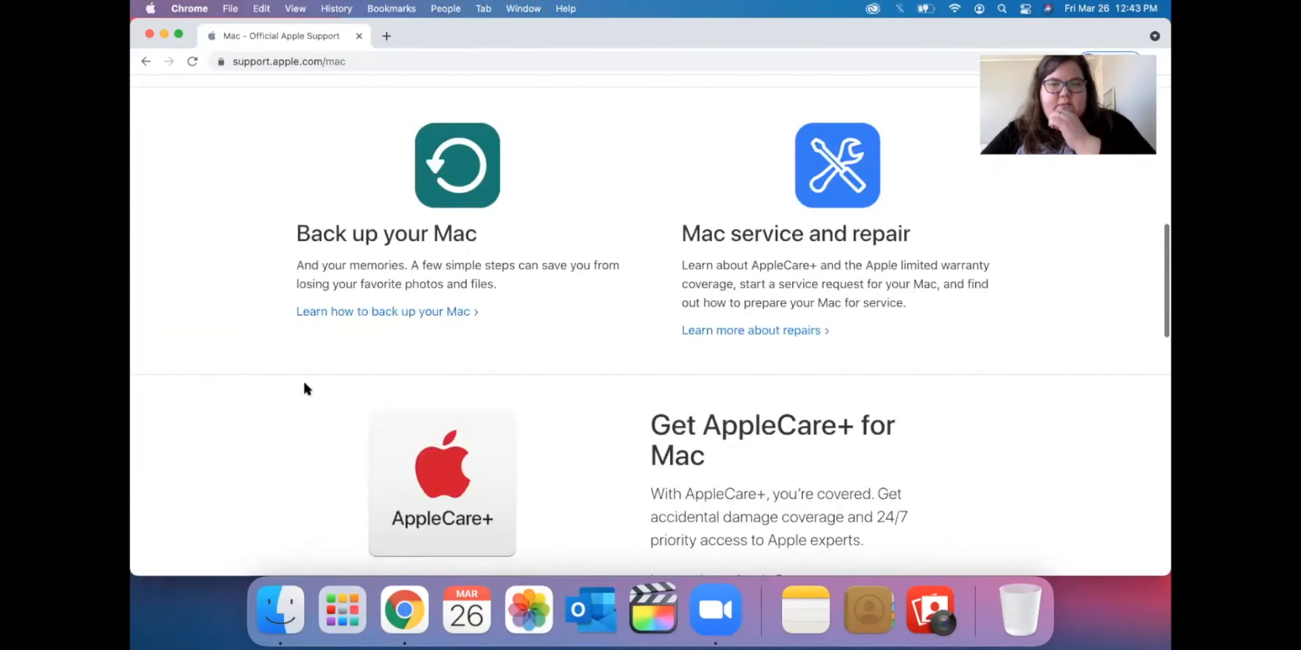
scroll(304, 385, "down", 1)
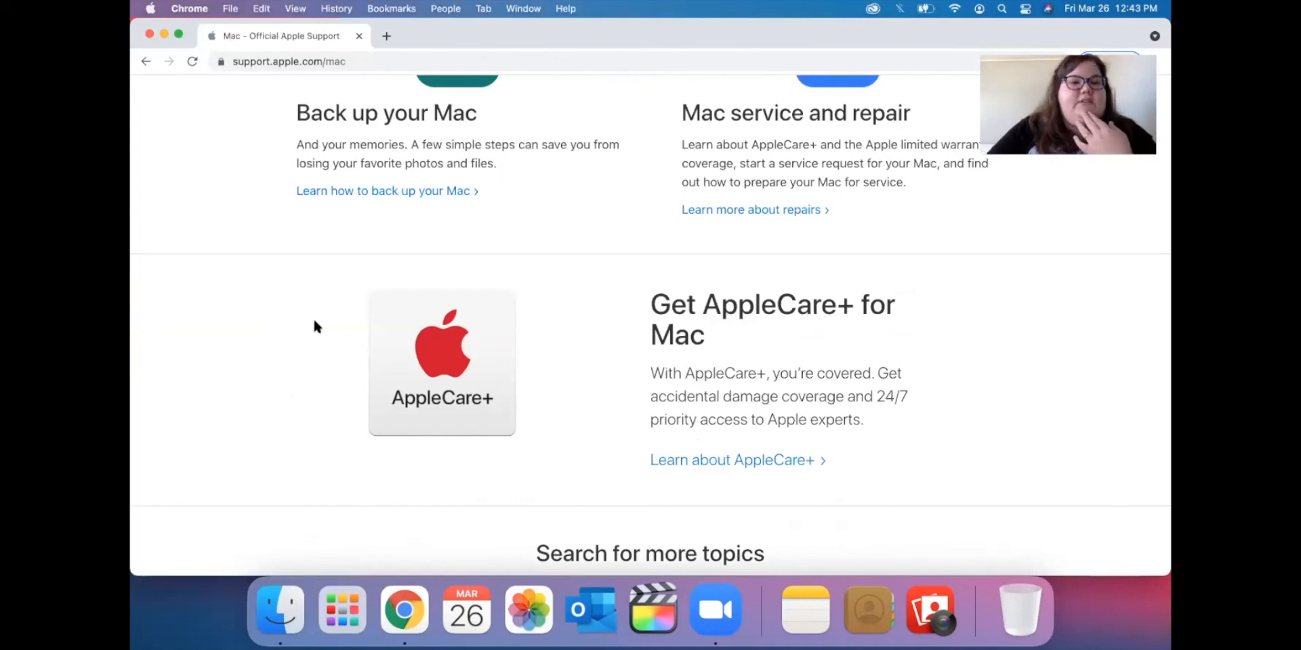
left_click(265, 66)
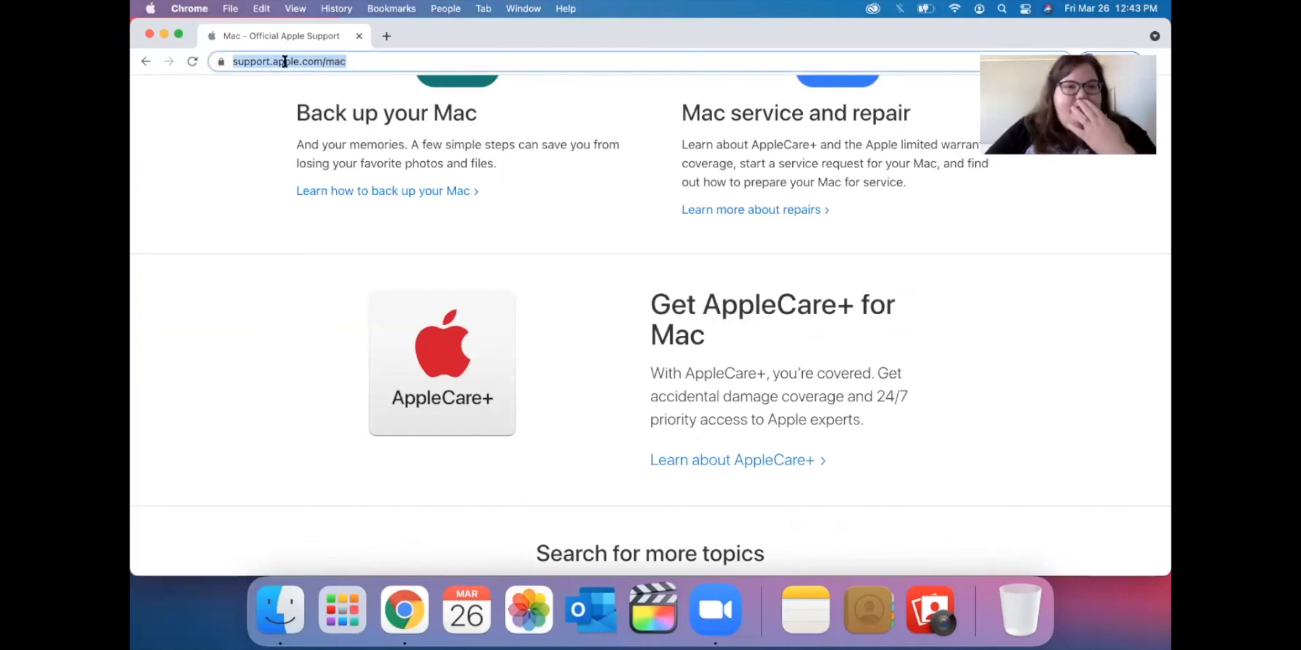
Load tulsalibrary.org and go through Programs & Services to Online Learning's lynda.com link.
type("tulsali")
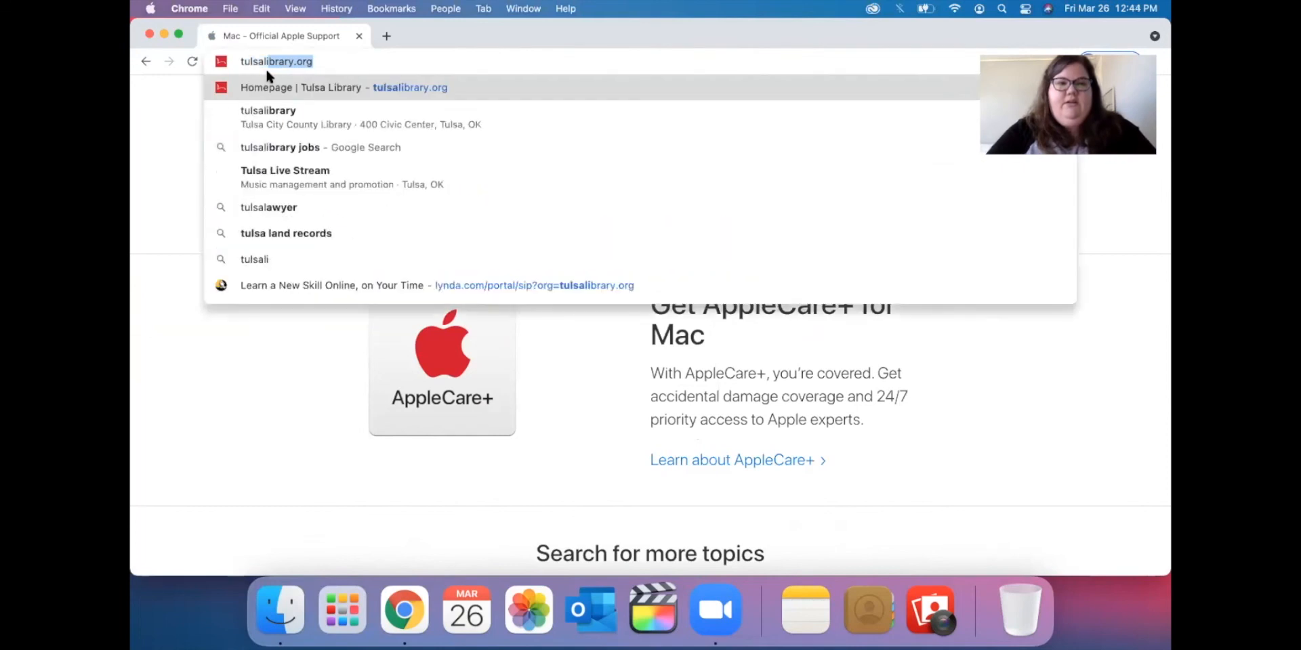
key("Return")
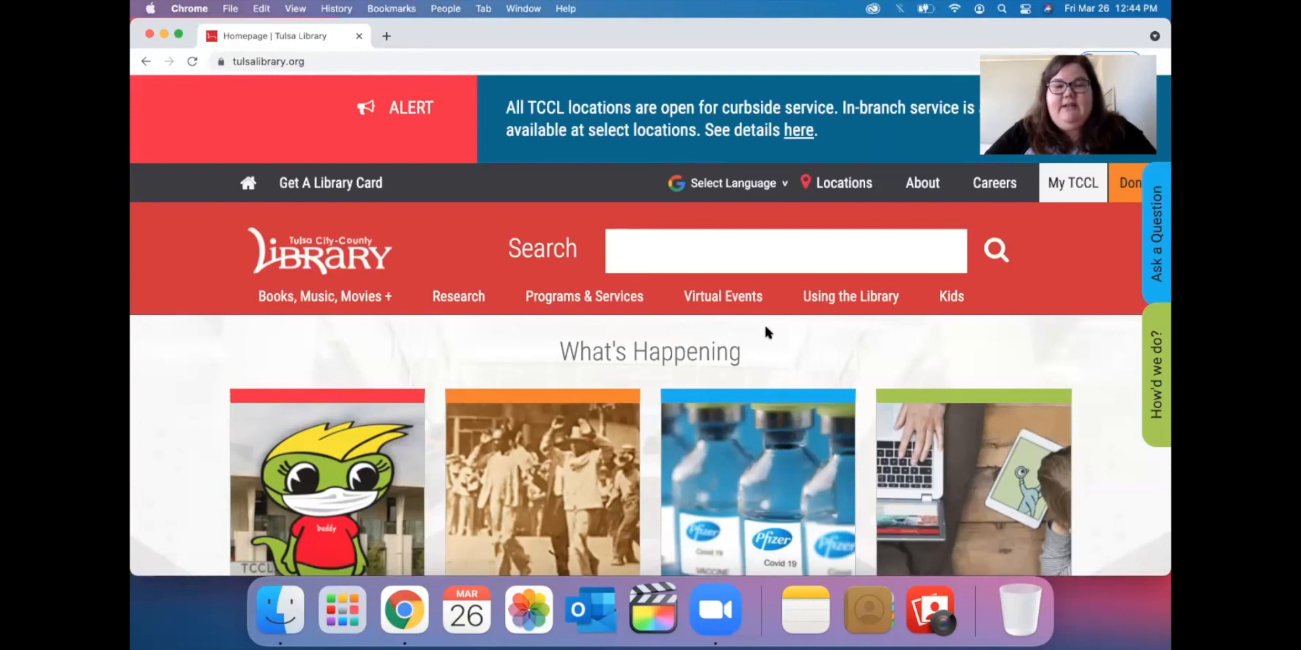
scroll(765, 327, "down", 2)
left_click(594, 251)
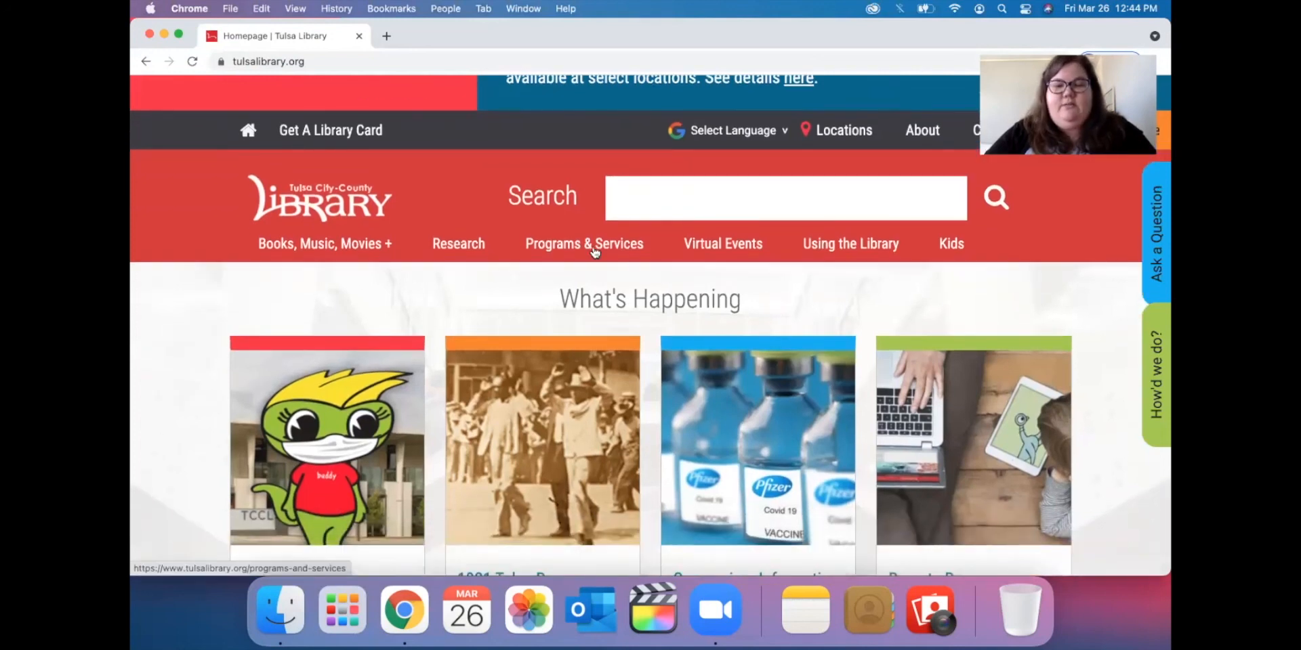
scroll(425, 430, "down", 6)
scroll(426, 431, "down", 5)
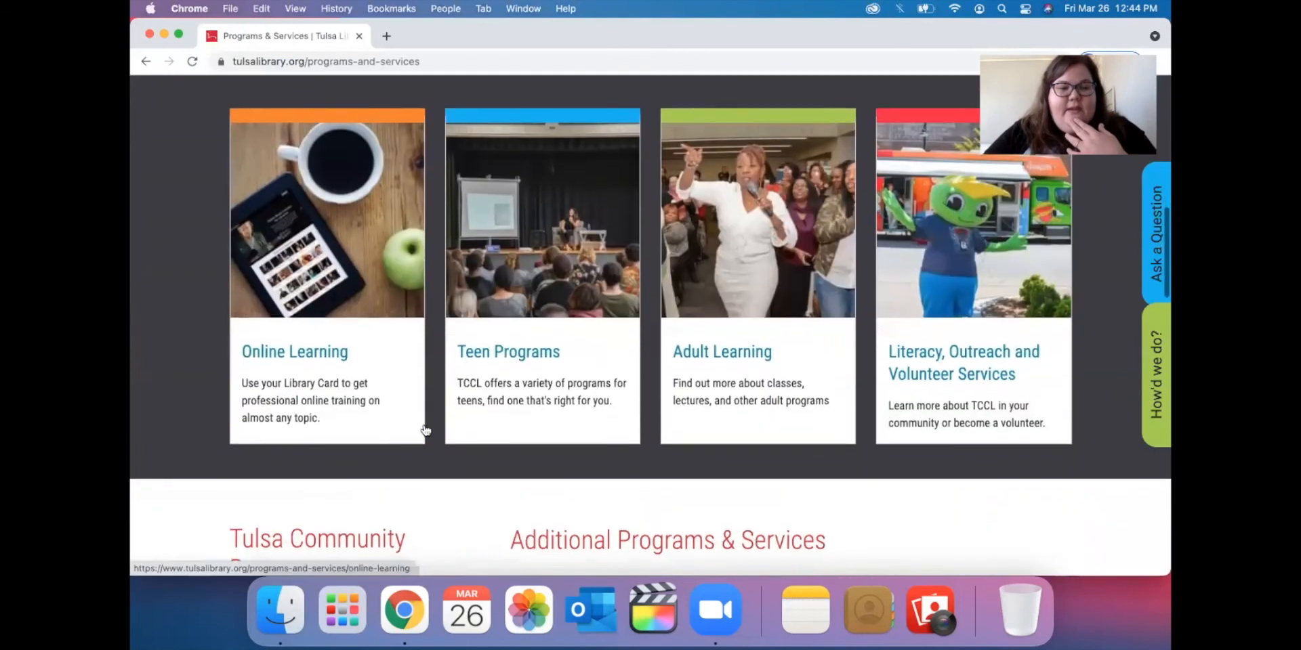
left_click(300, 343)
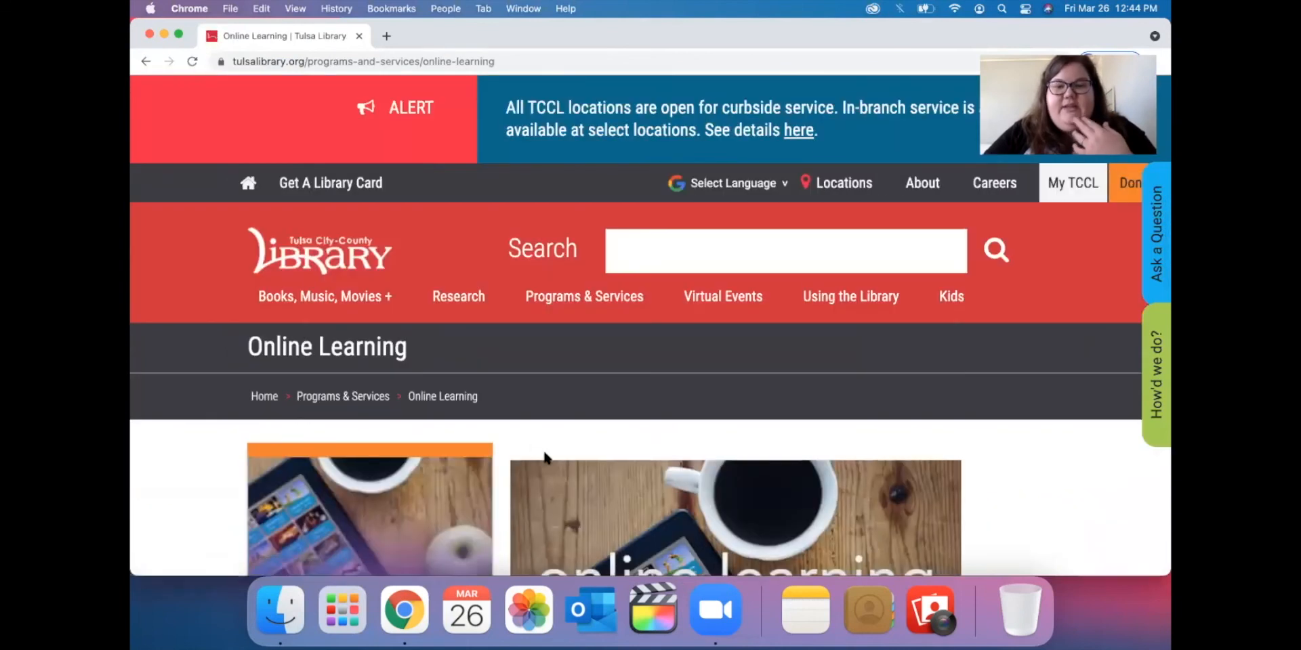
scroll(545, 458, "down", 15)
scroll(545, 460, "up", 5)
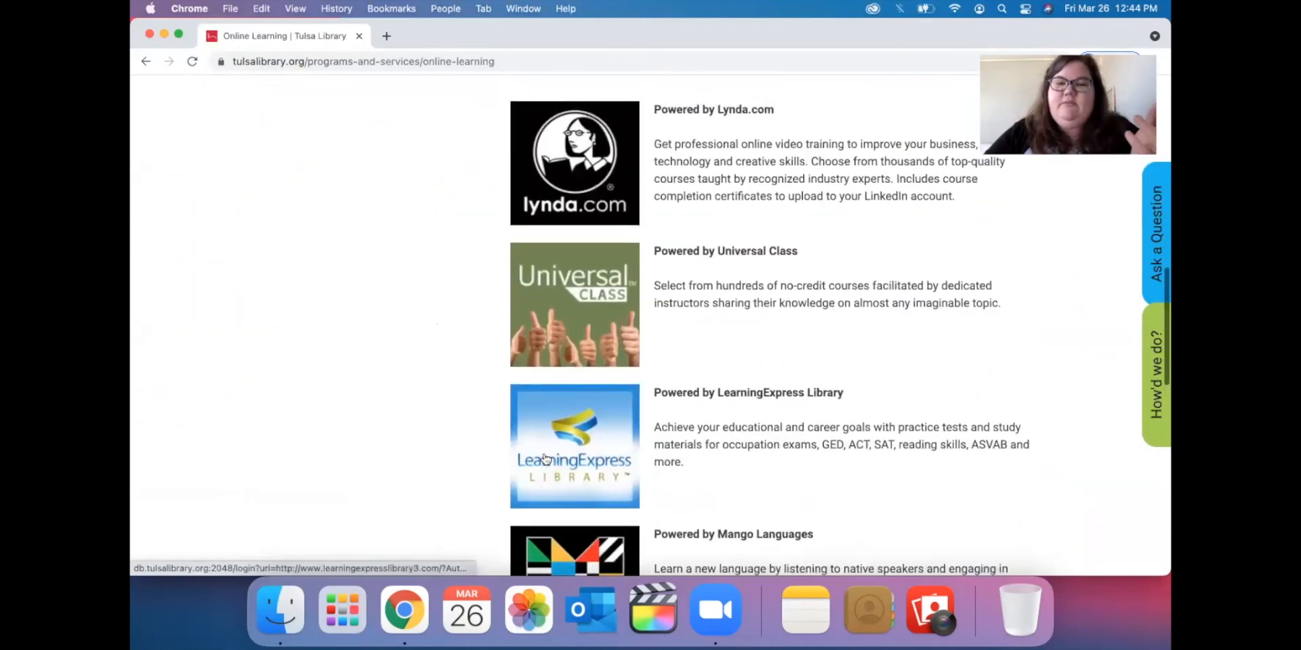
left_click(559, 297)
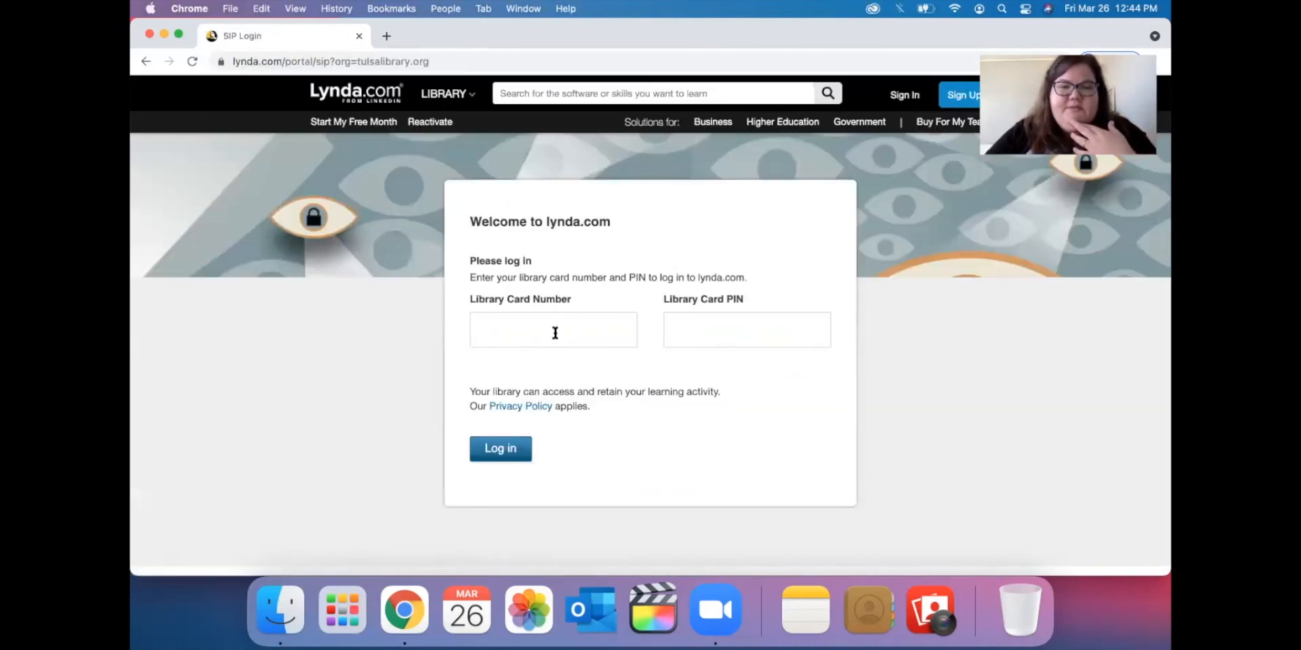
Log in to lynda.com with the library card number and PIN, then open Library and search.
left_click(555, 334)
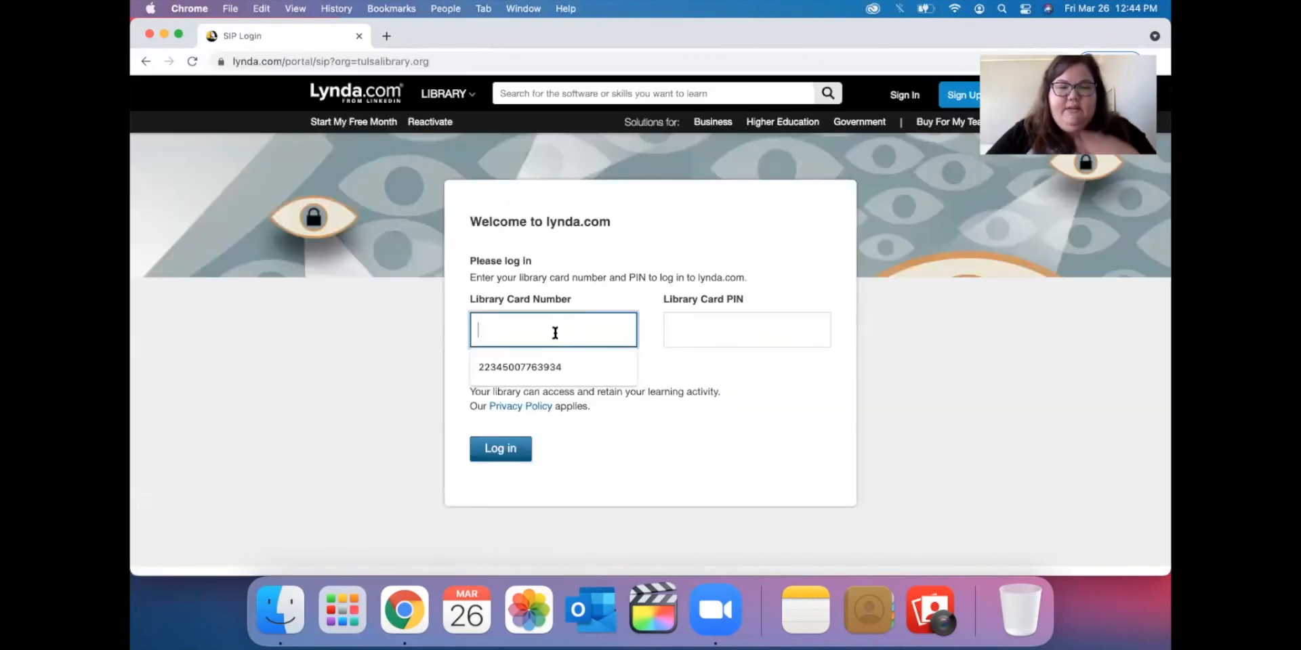
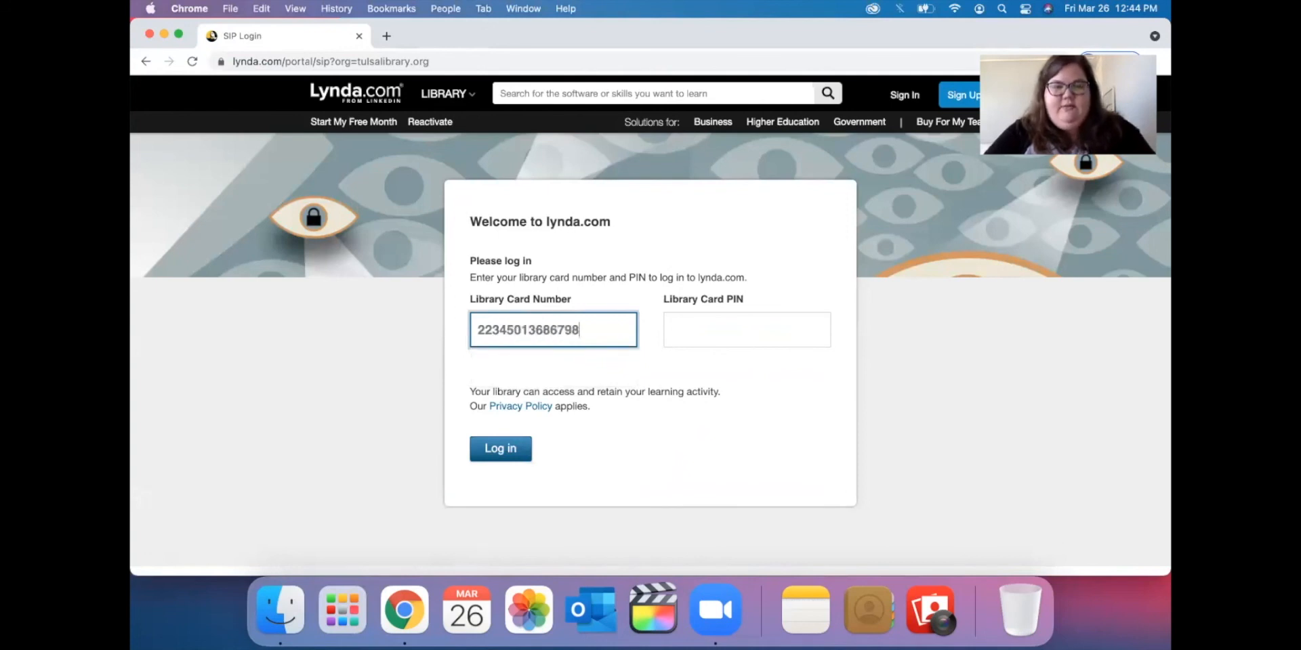
key("Tab")
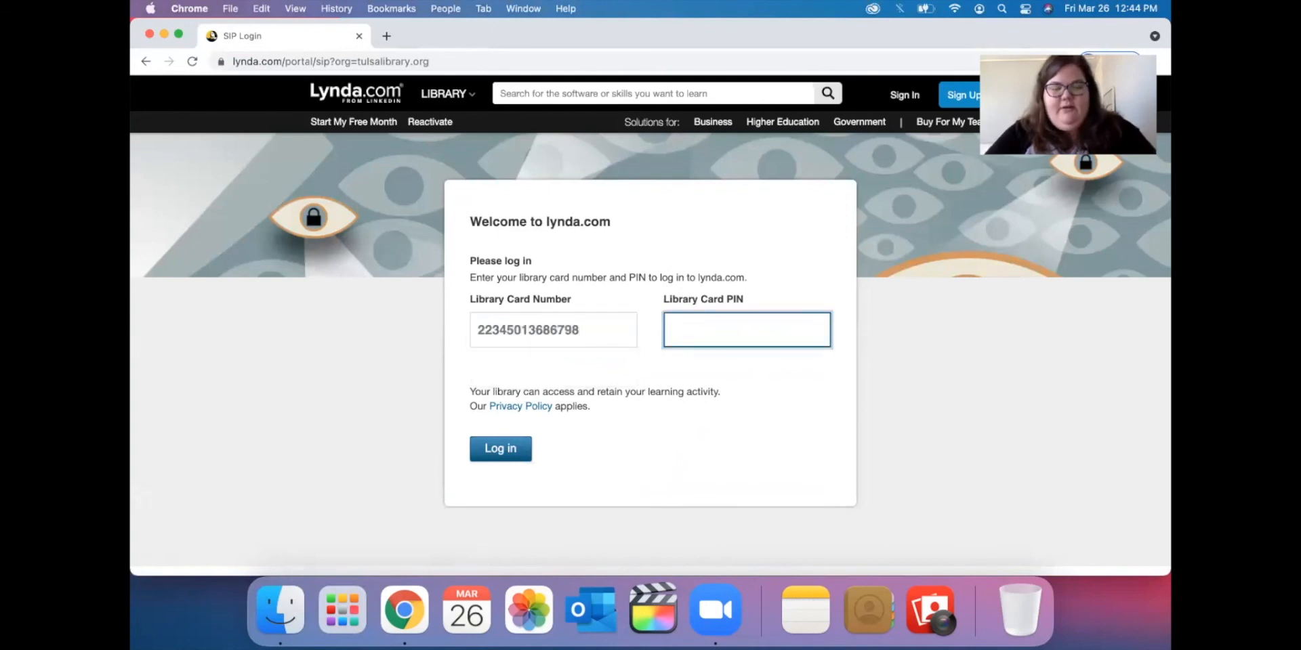
left_click(475, 452)
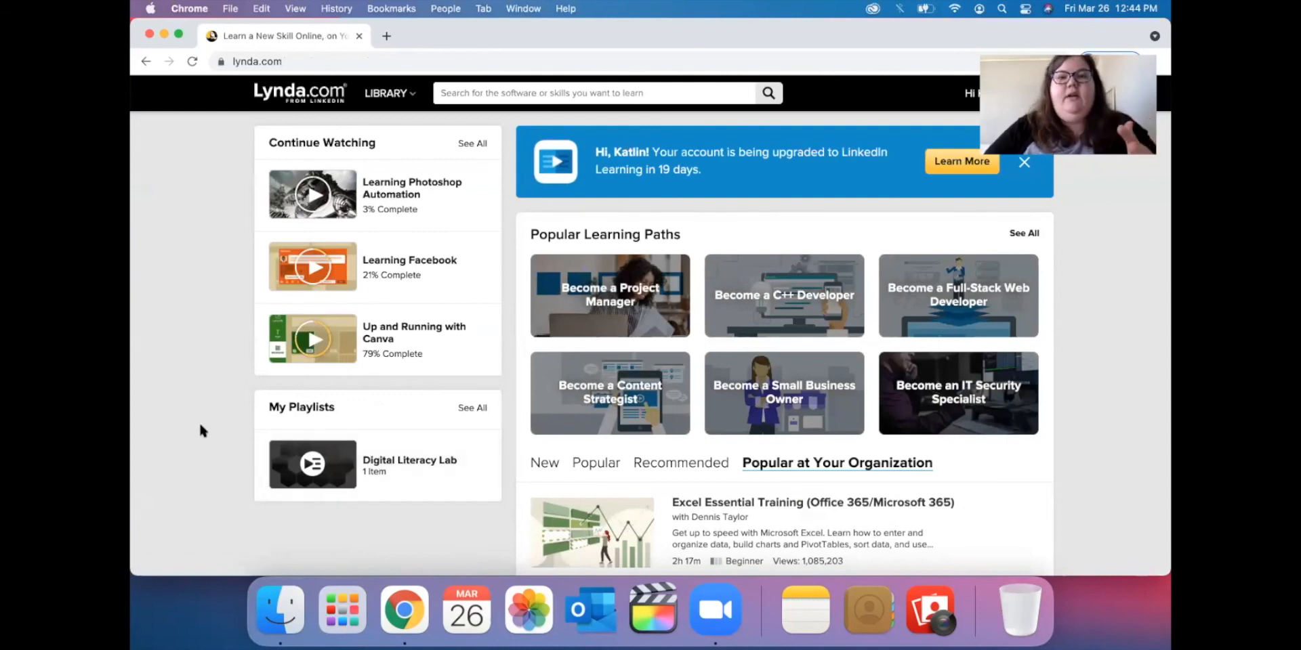
left_click(404, 97)
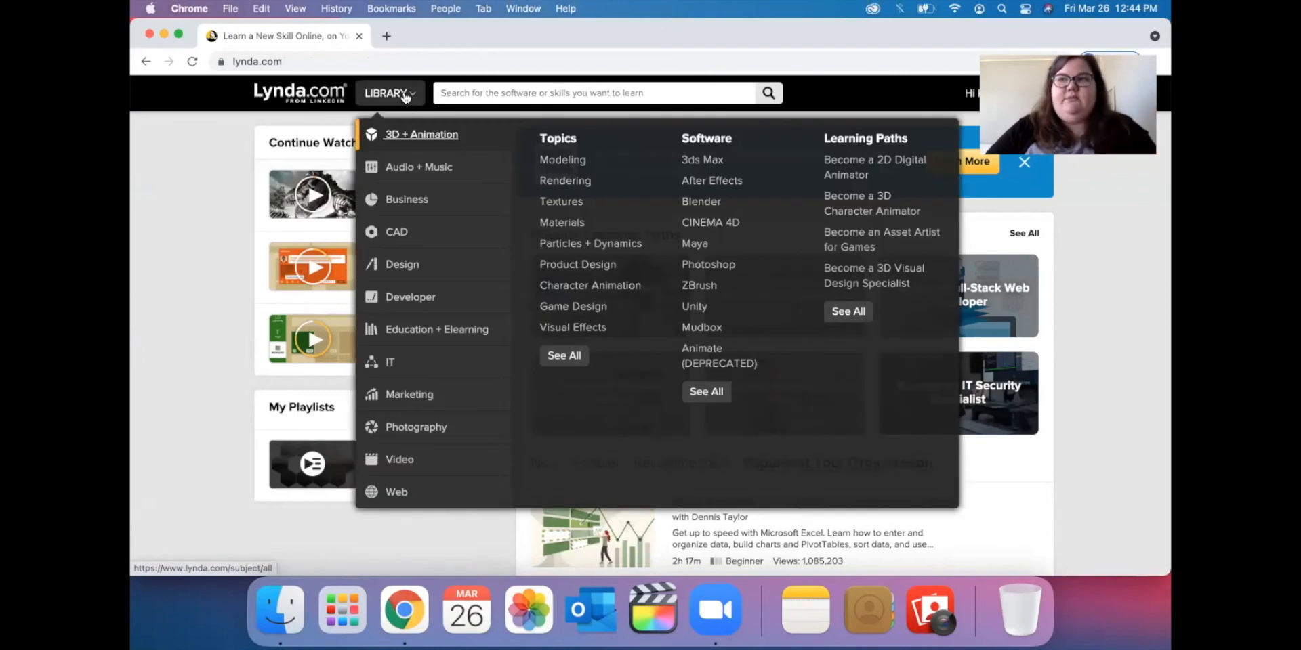
left_click(509, 96)
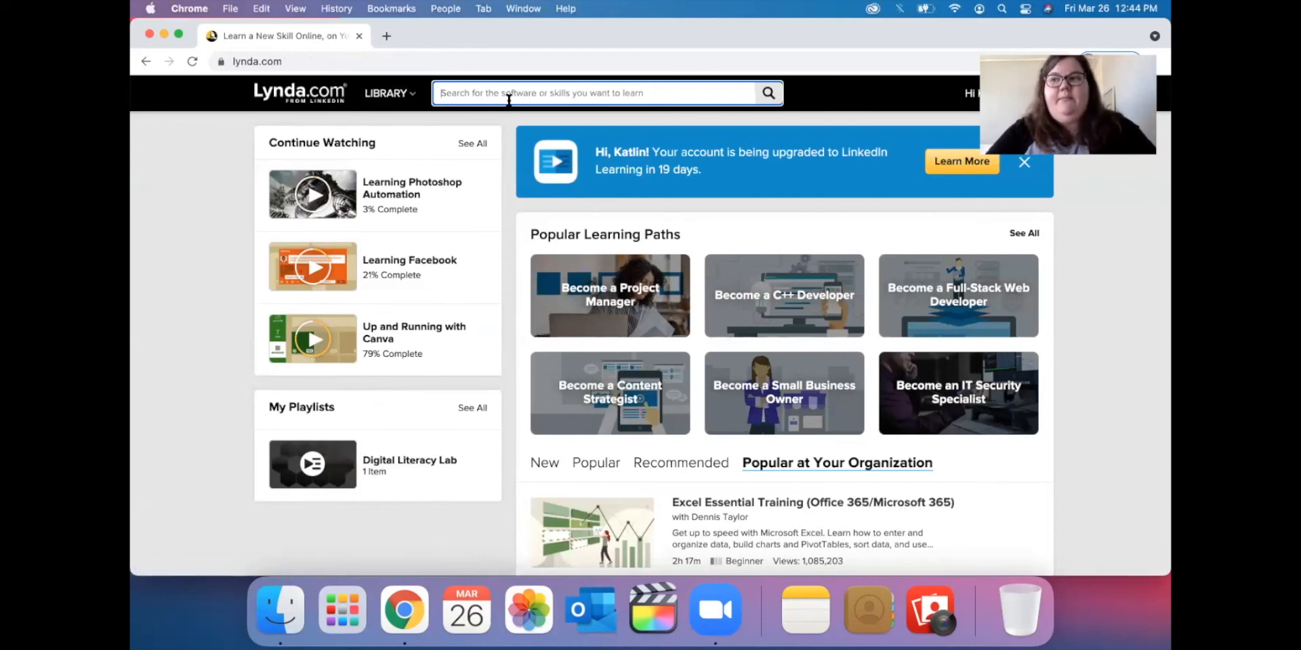
Search lynda.com for 'Photos' and filter the results to Photos for OS X.
type("Photos")
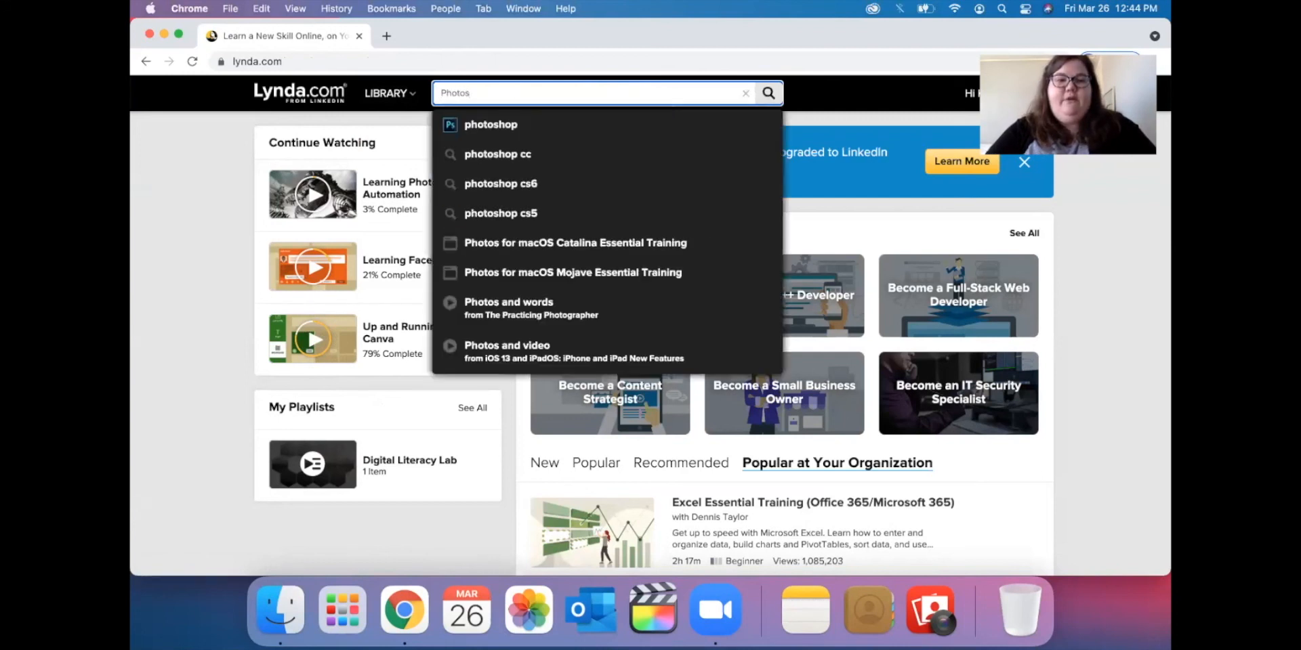
key("Return")
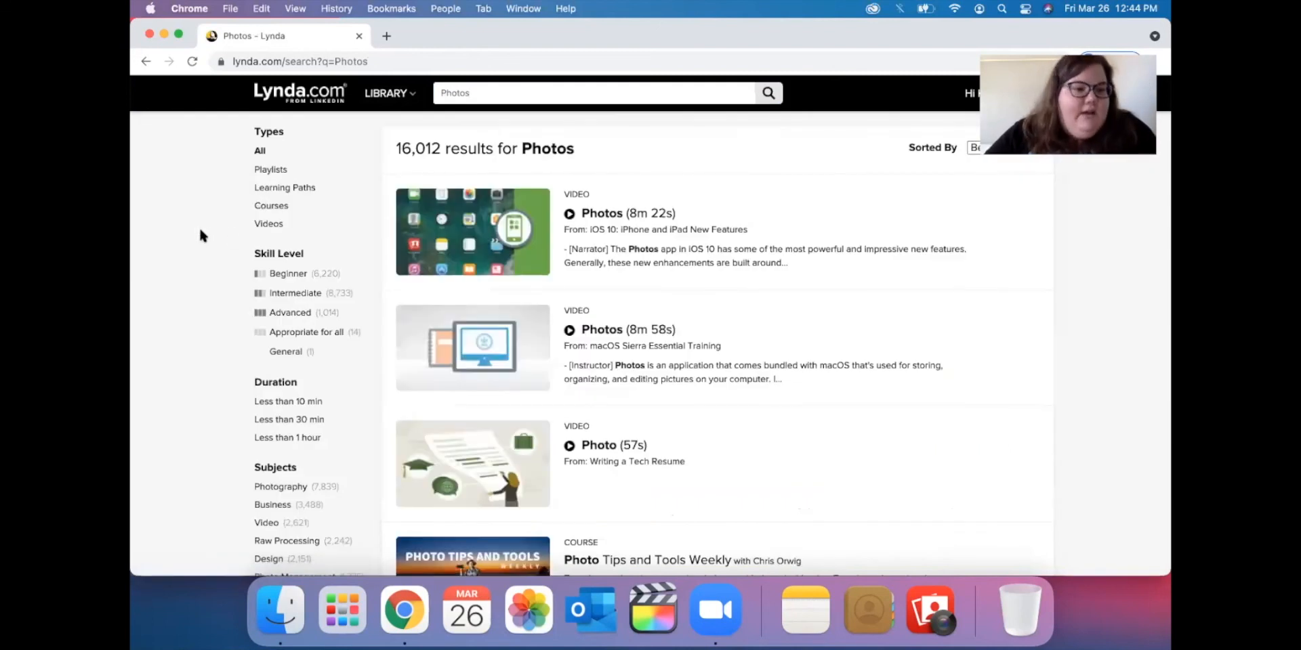
scroll(200, 235, "down", 5)
scroll(200, 235, "down", 10)
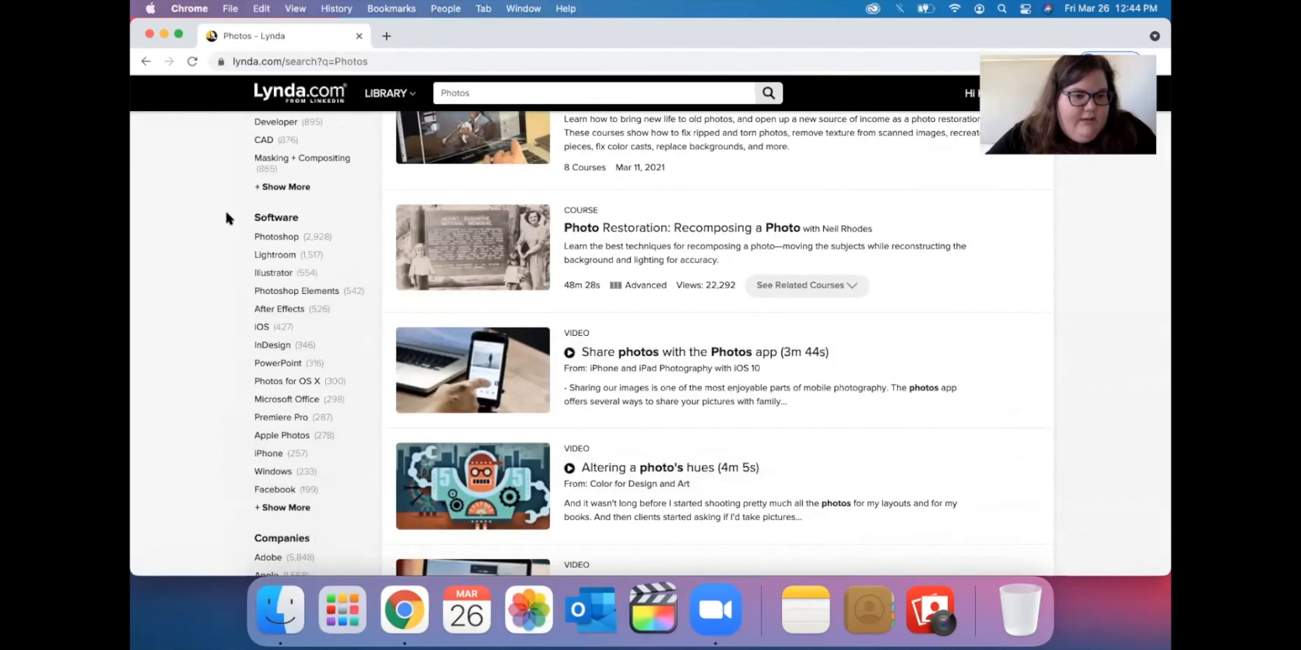
left_click(312, 384)
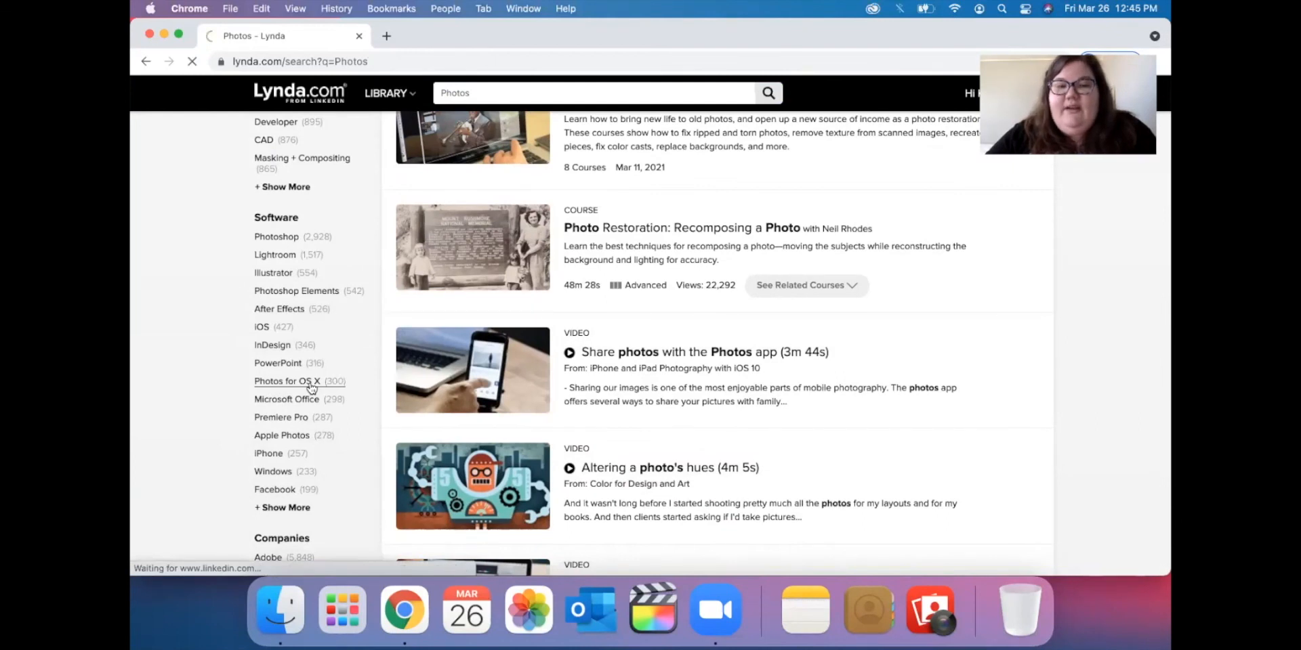
Open the Photos app from the Dock and close its window again.
left_click(535, 618)
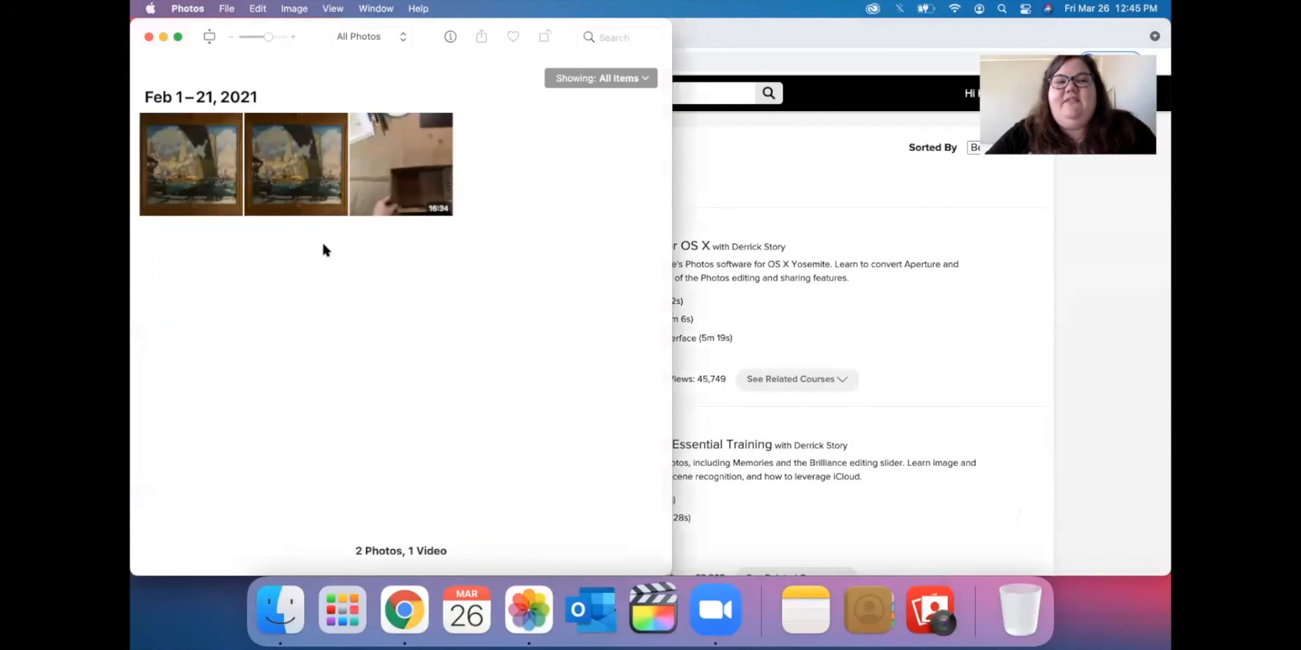
left_click_drag(245, 39, 276, 43)
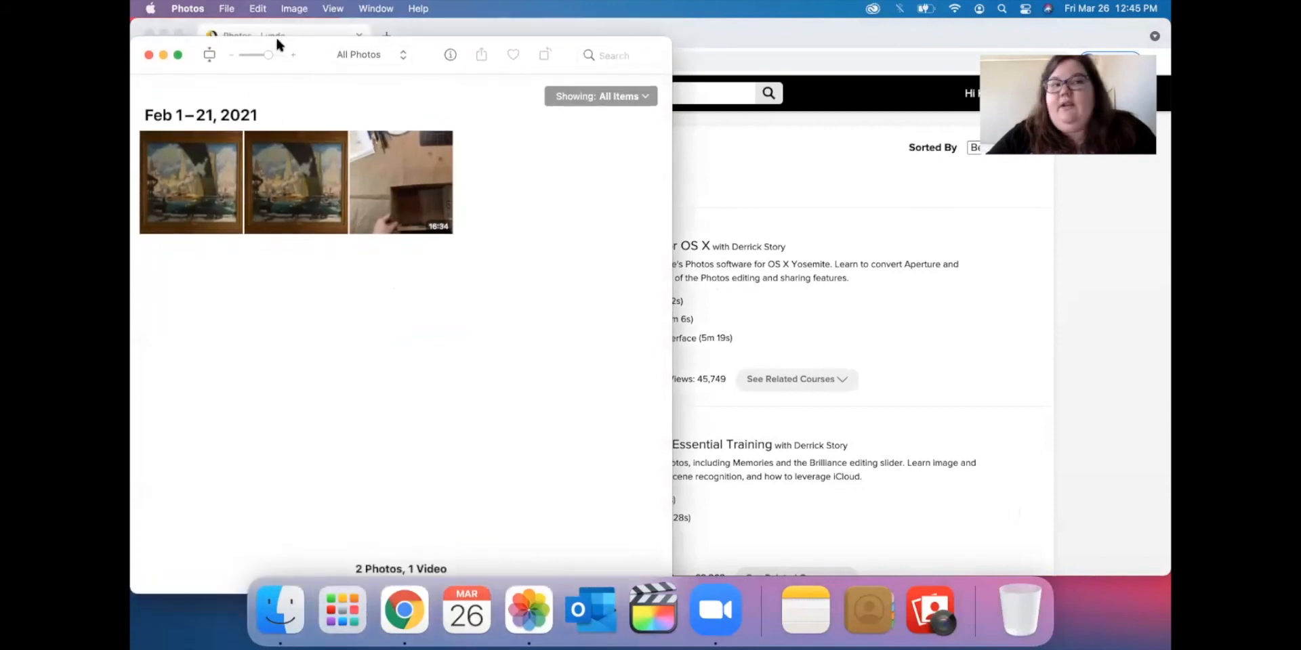
left_click(149, 55)
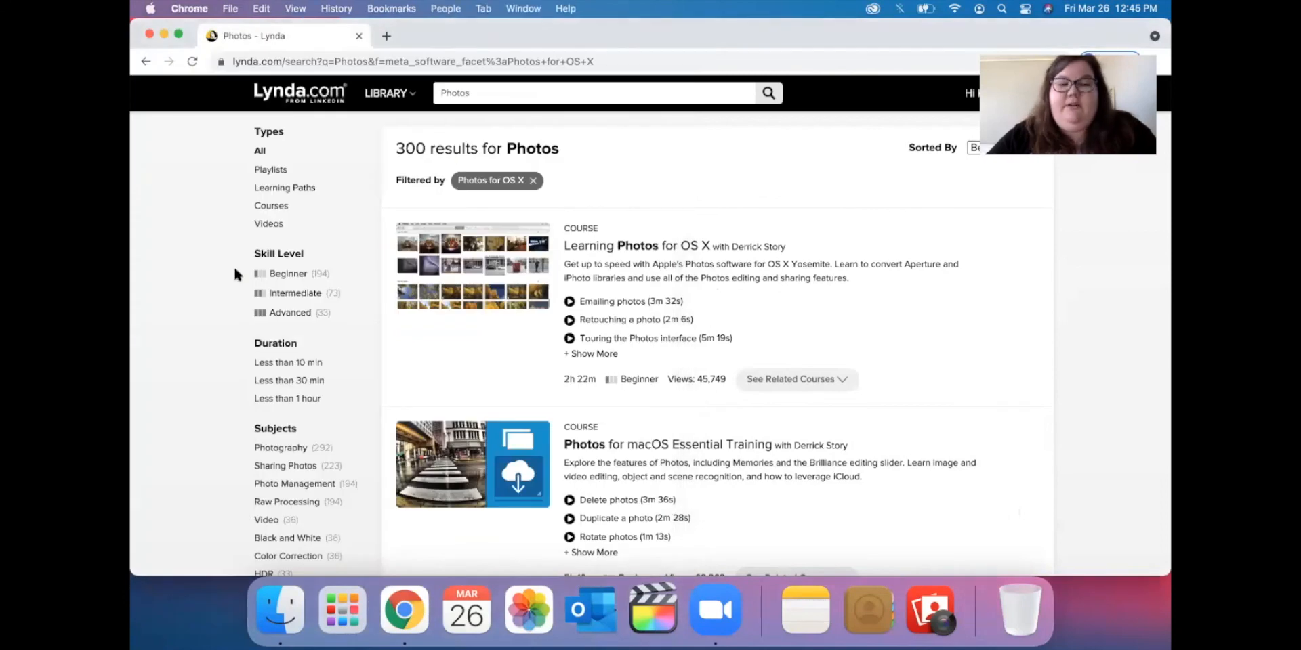
Open the Learning Photos for OS X course from the search results.
scroll(589, 357, "down", 2)
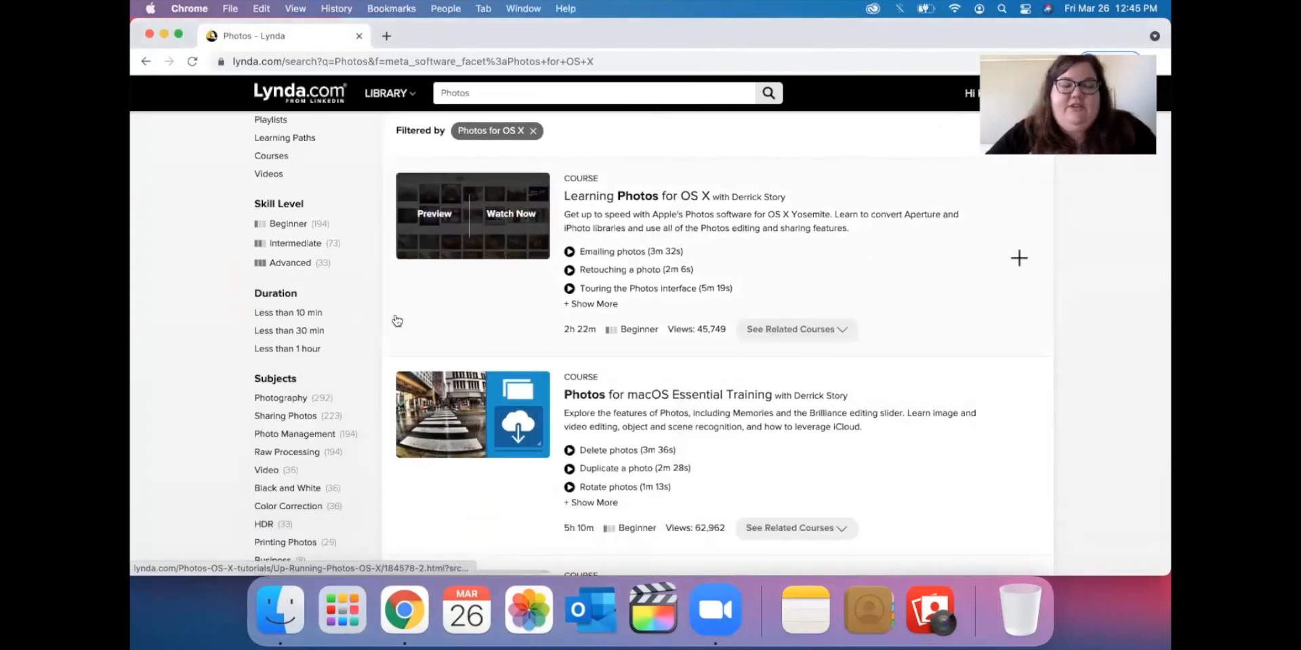
scroll(398, 317, "down", 1)
scroll(398, 315, "down", 10)
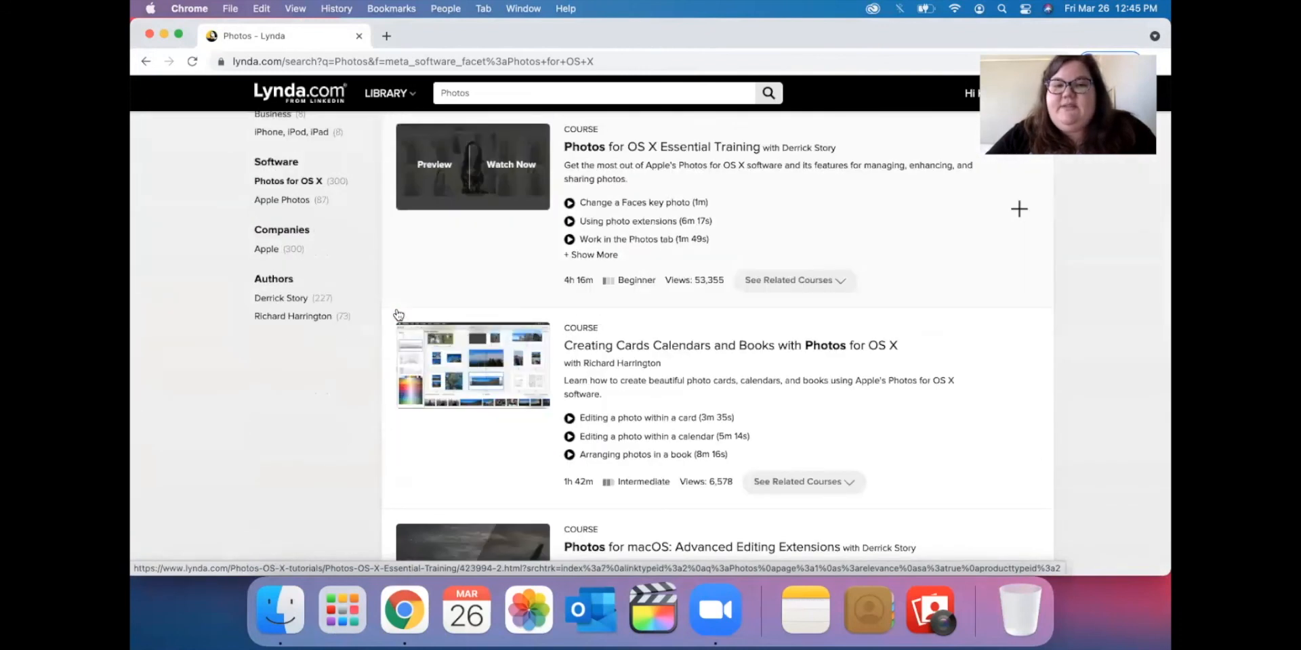
scroll(398, 314, "up", 8)
scroll(397, 314, "up", 4)
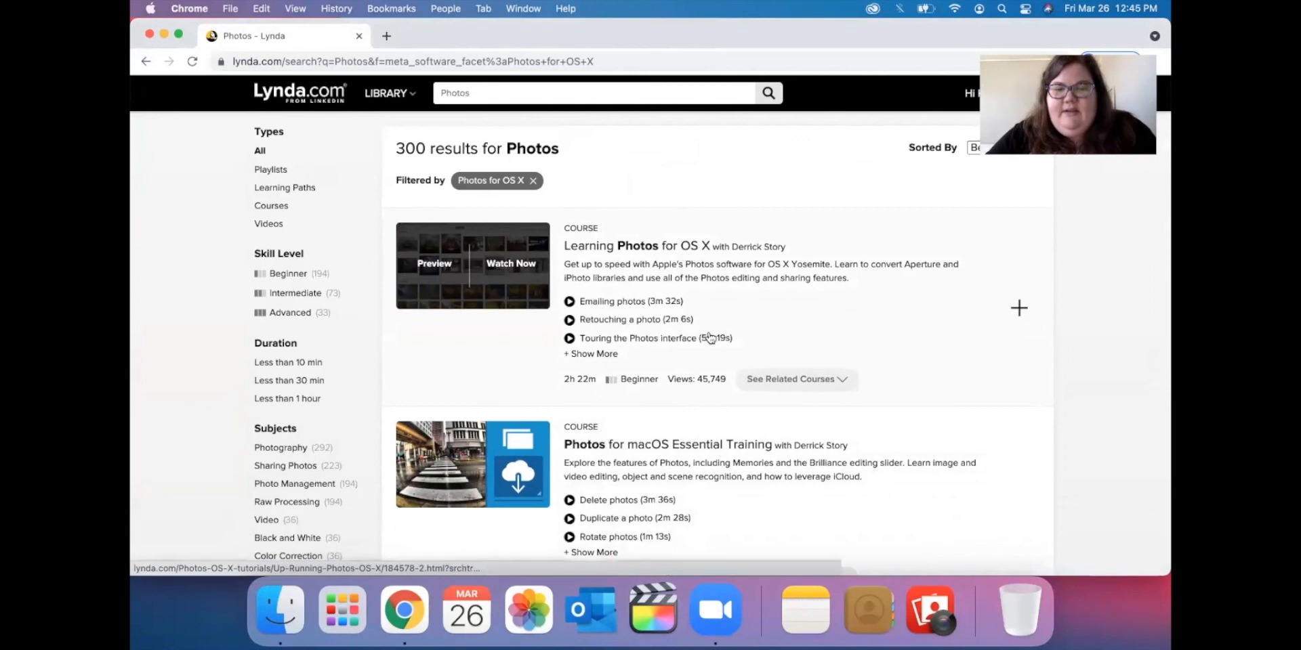
left_click(741, 290)
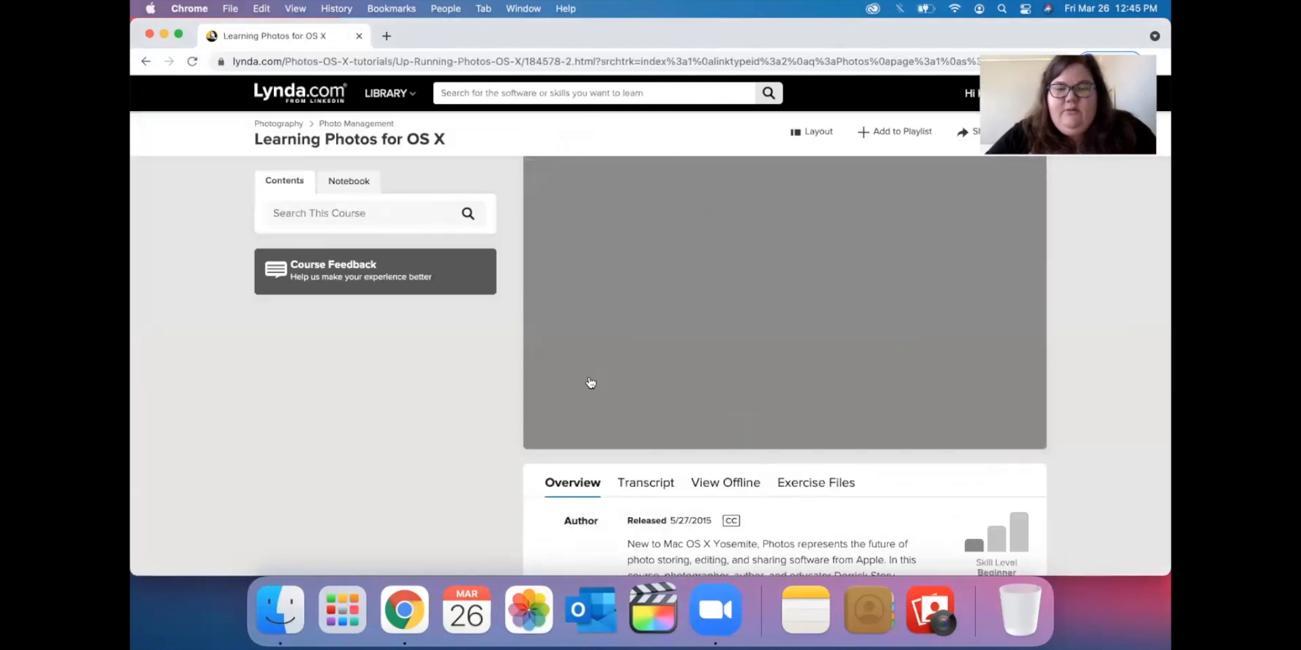
Browse the Learning Photos for OS X course contents and bring up its transcript.
scroll(437, 410, "down", 10)
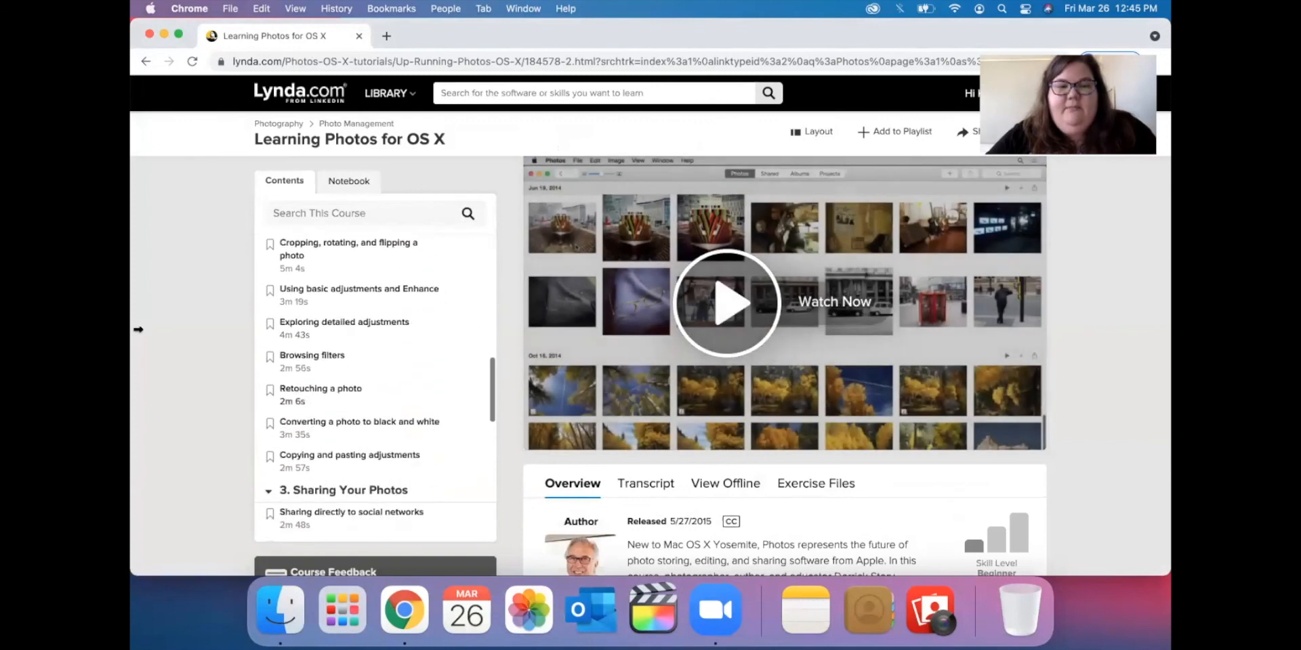
scroll(138, 326, "down", 2)
scroll(138, 327, "down", 2)
scroll(316, 282, "down", 8)
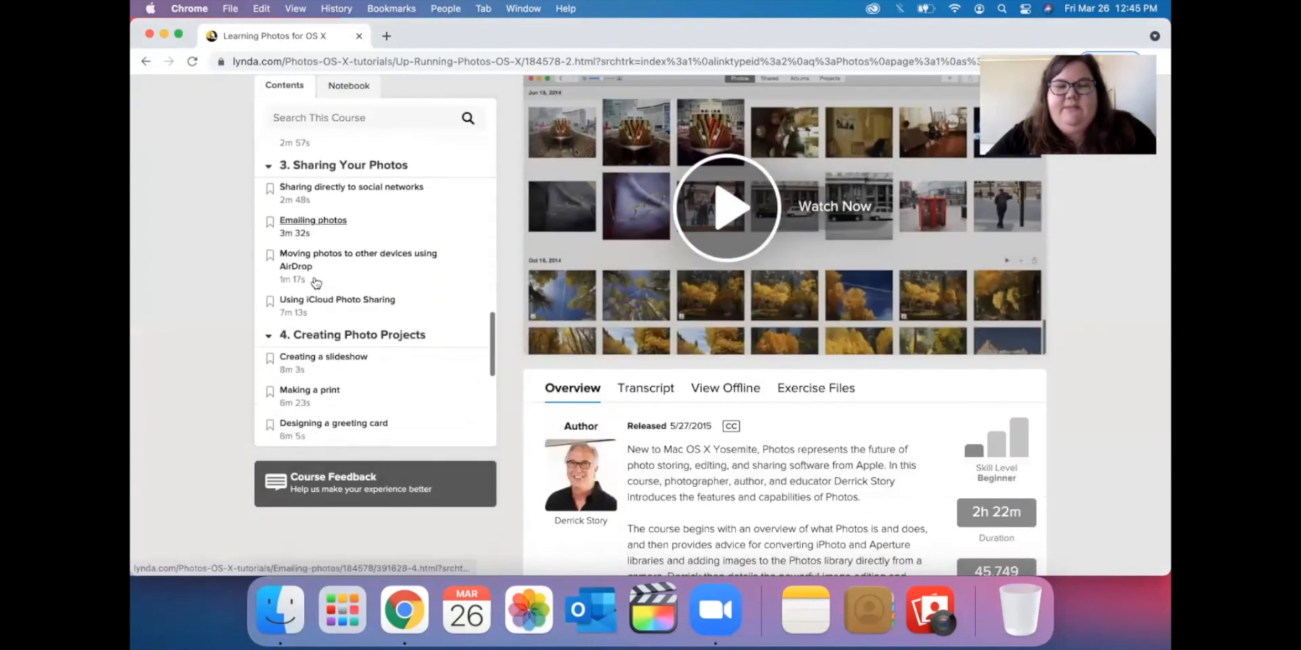
scroll(316, 282, "down", 4)
scroll(316, 283, "up", 10)
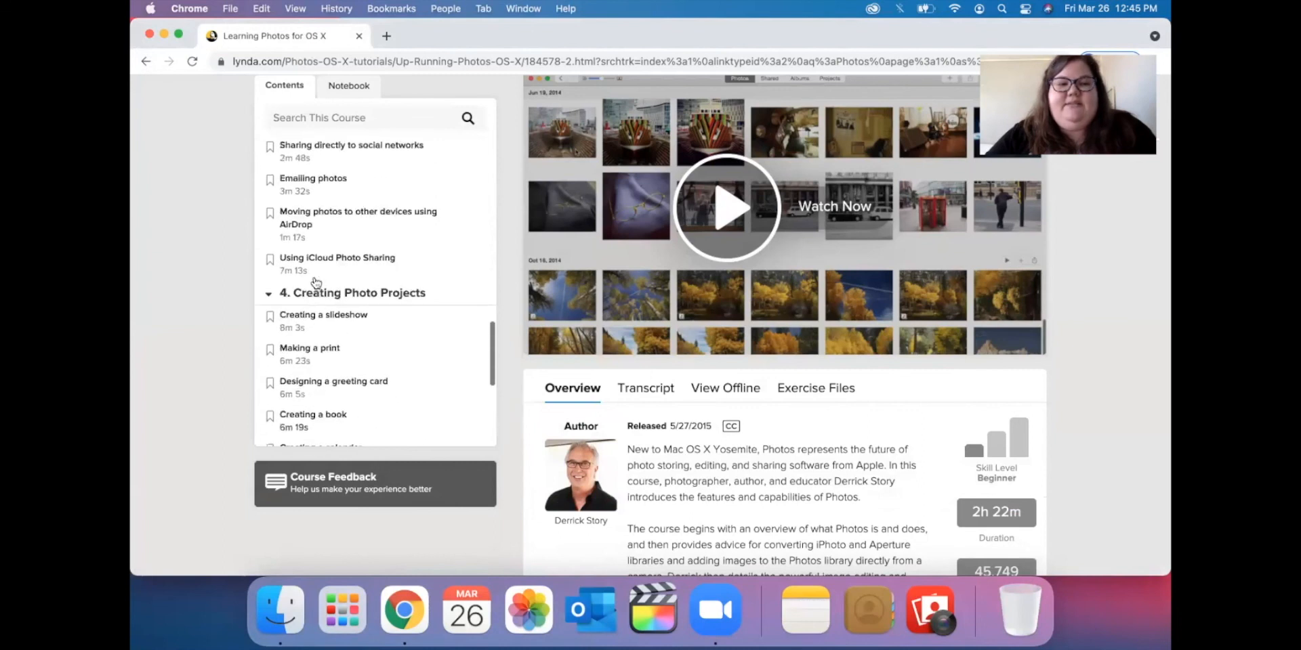
scroll(316, 282, "up", 3)
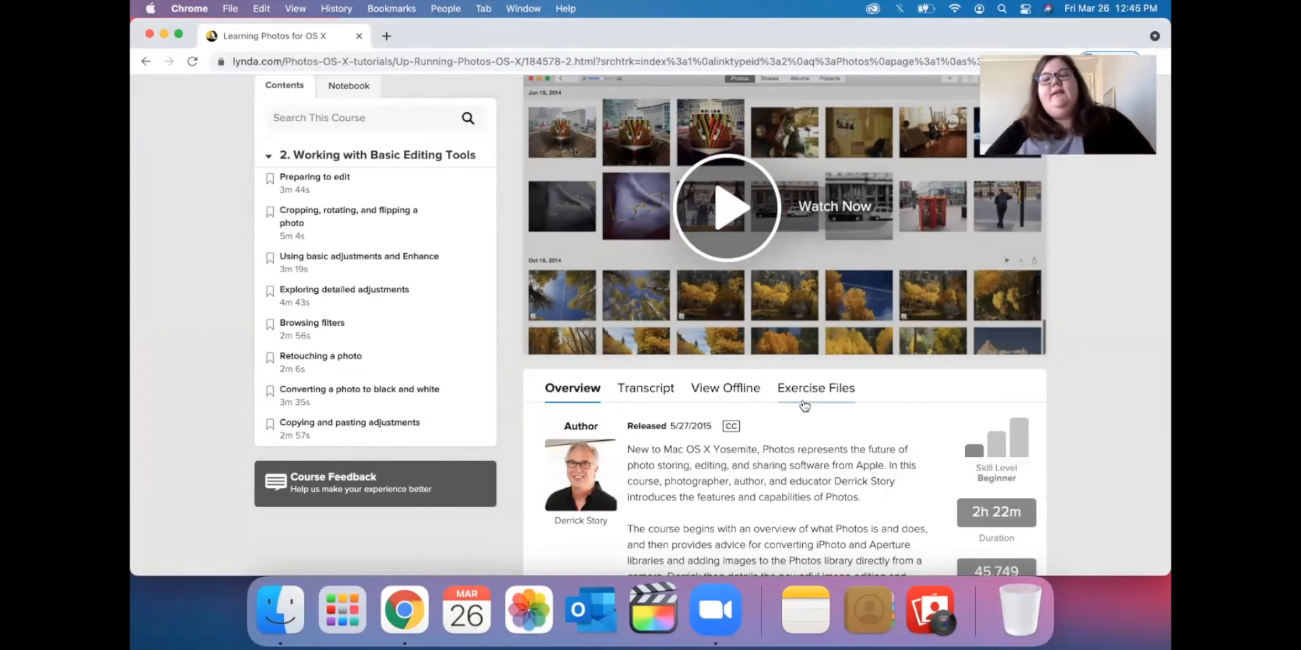
scroll(804, 405, "down", 2)
scroll(804, 405, "down", 2)
left_click(645, 341)
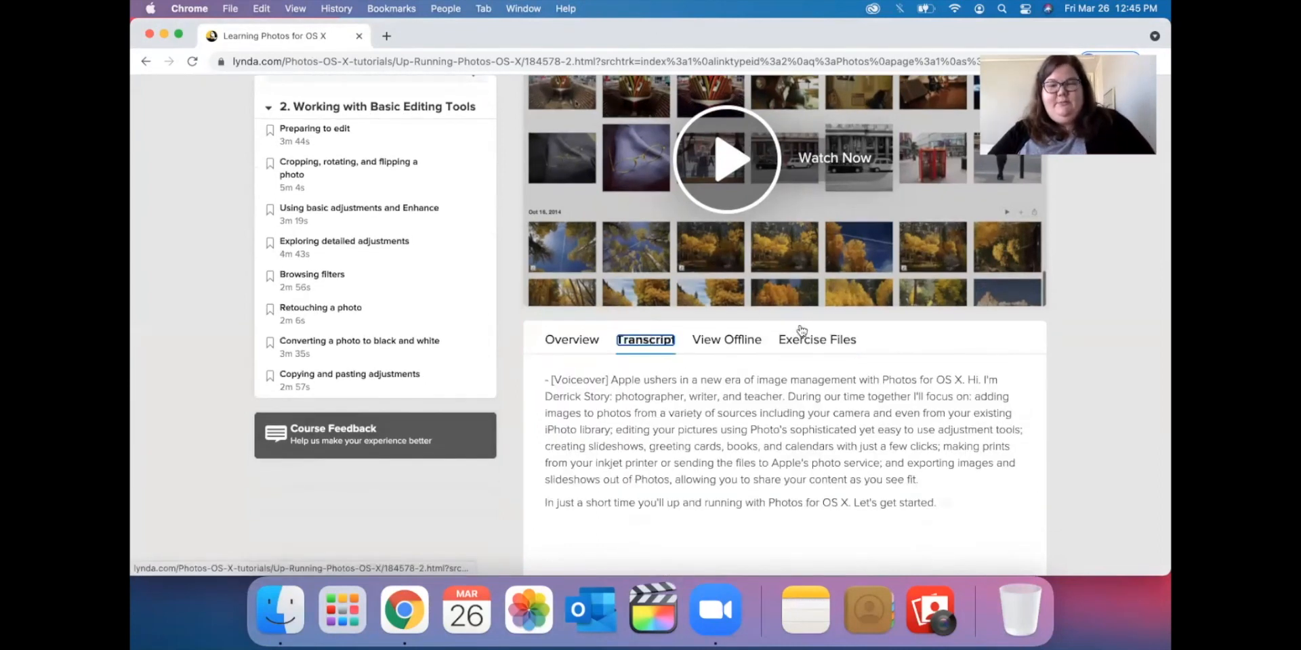
Show the course's exercise files, listing Ex_Files_UaR_PhotosOSX.zip (117.5MB).
left_click(810, 338)
scroll(790, 363, "down", 3)
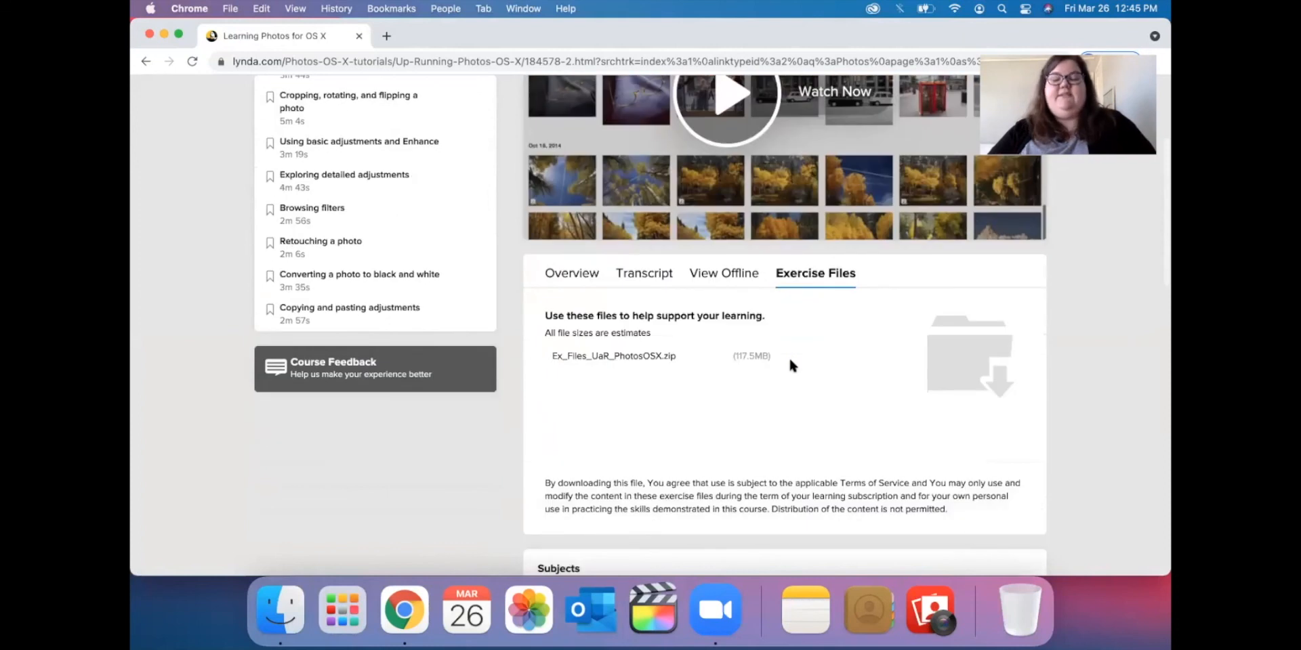
scroll(792, 364, "up", 5)
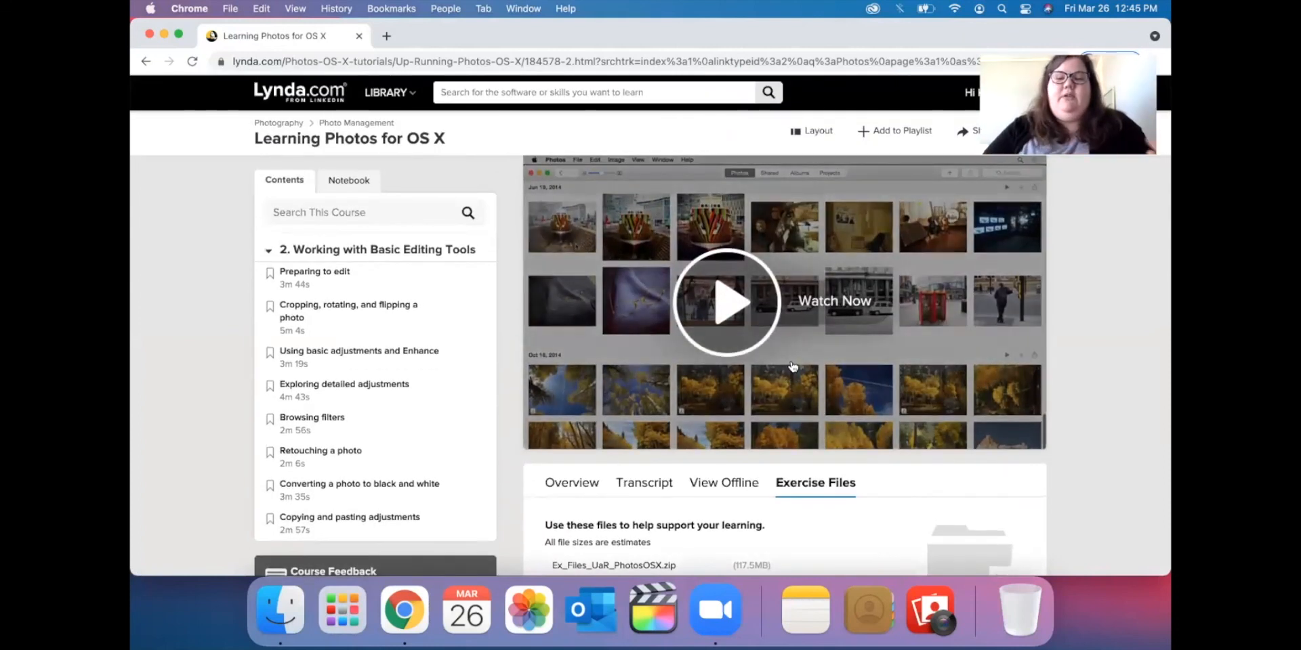
scroll(793, 366, "down", 3)
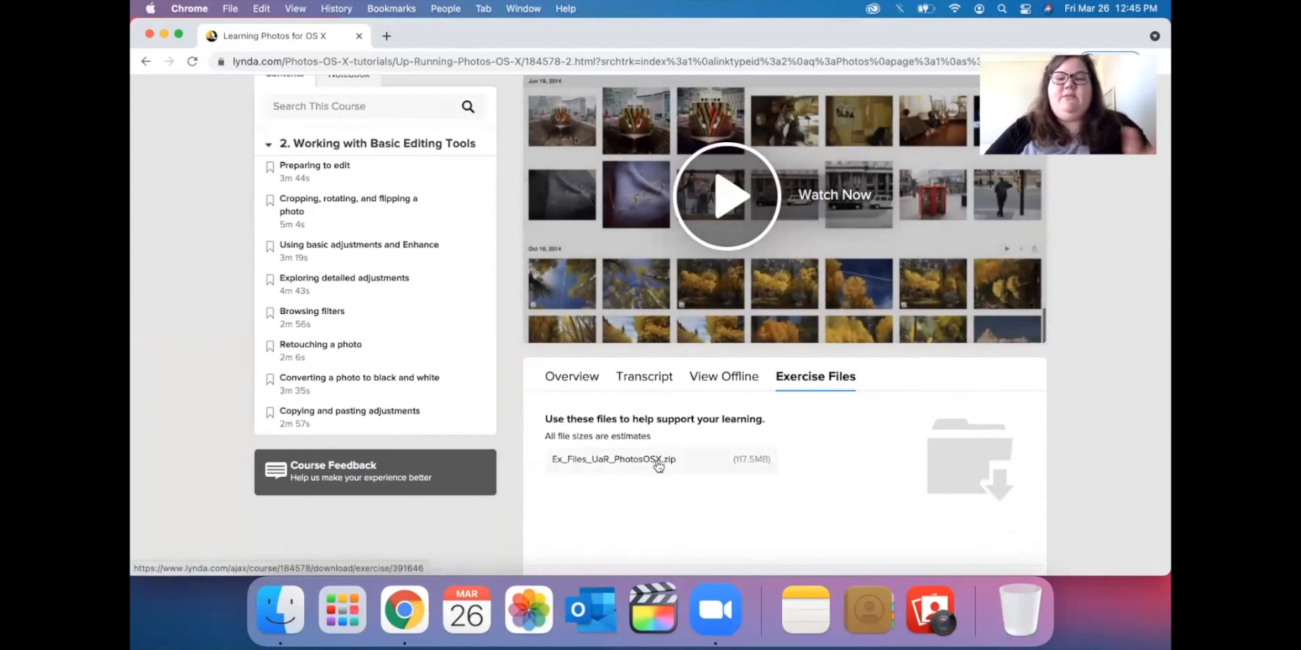
scroll(574, 458, "up", 3)
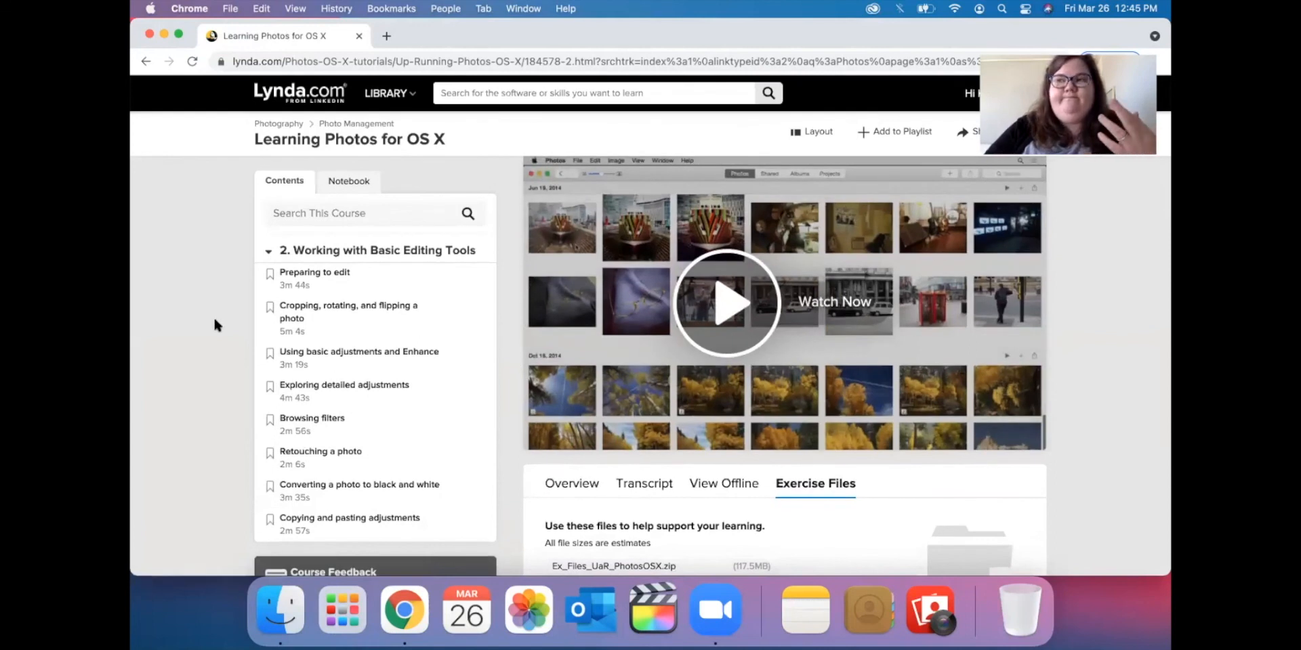
Search Lynda.com for 'macos' and open the macOS Sierra Tips and Tricks course.
left_click(471, 93)
type("macos tips")
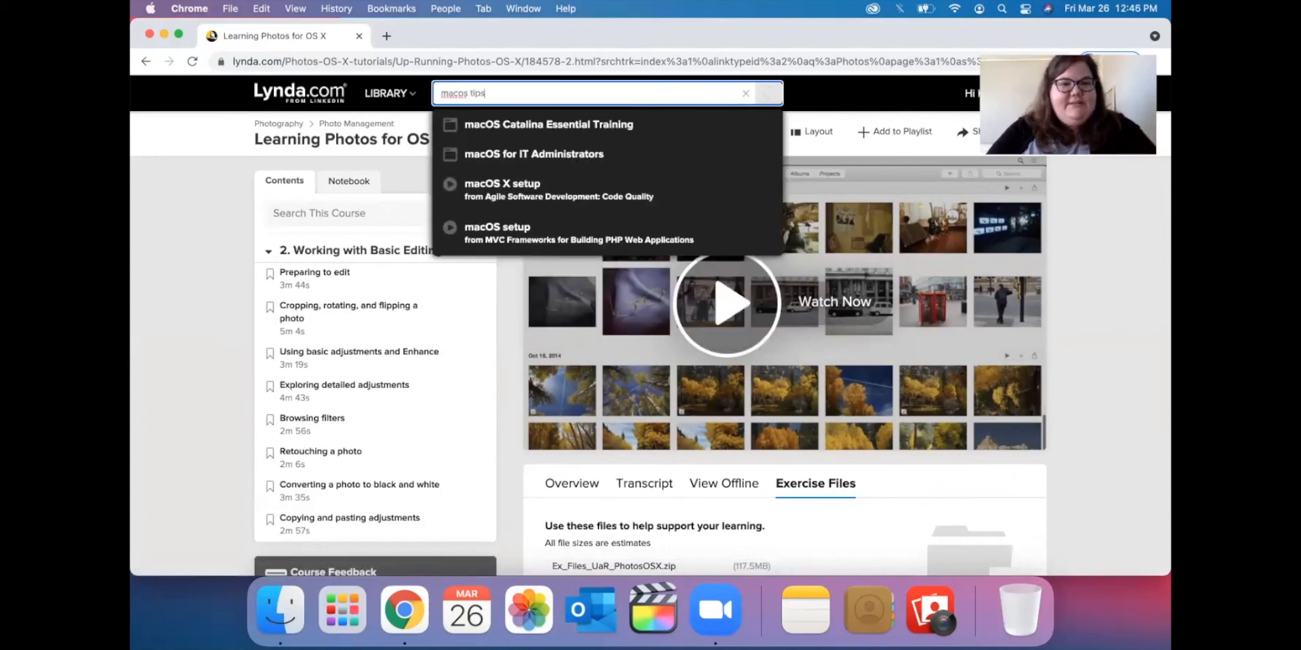
left_click(525, 154)
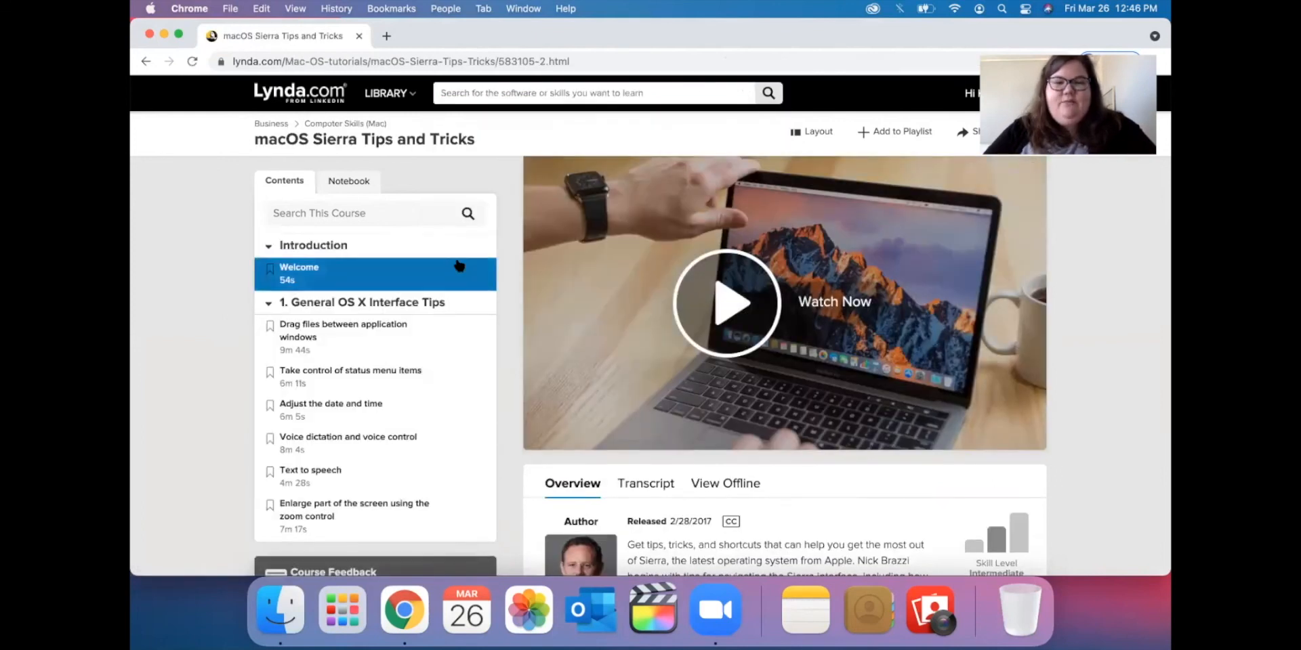
scroll(458, 266, "down", 10)
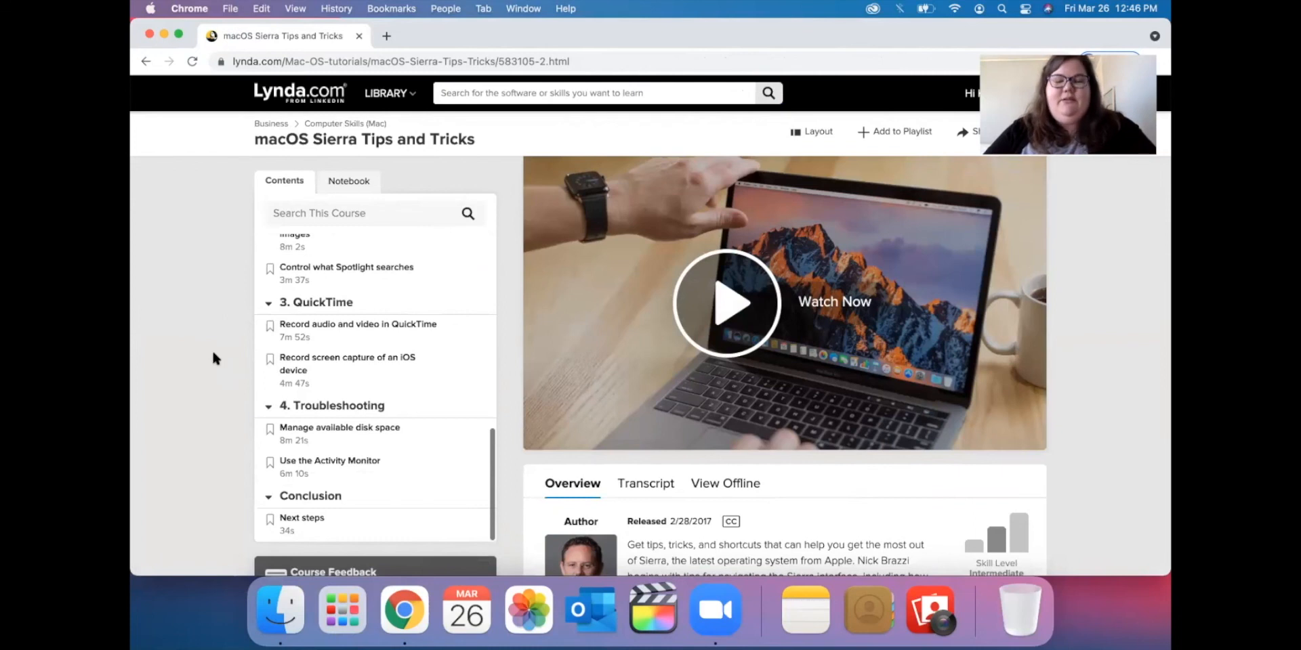
Search for 'Big Sur' and filter the results to Beginner level.
left_click(538, 94)
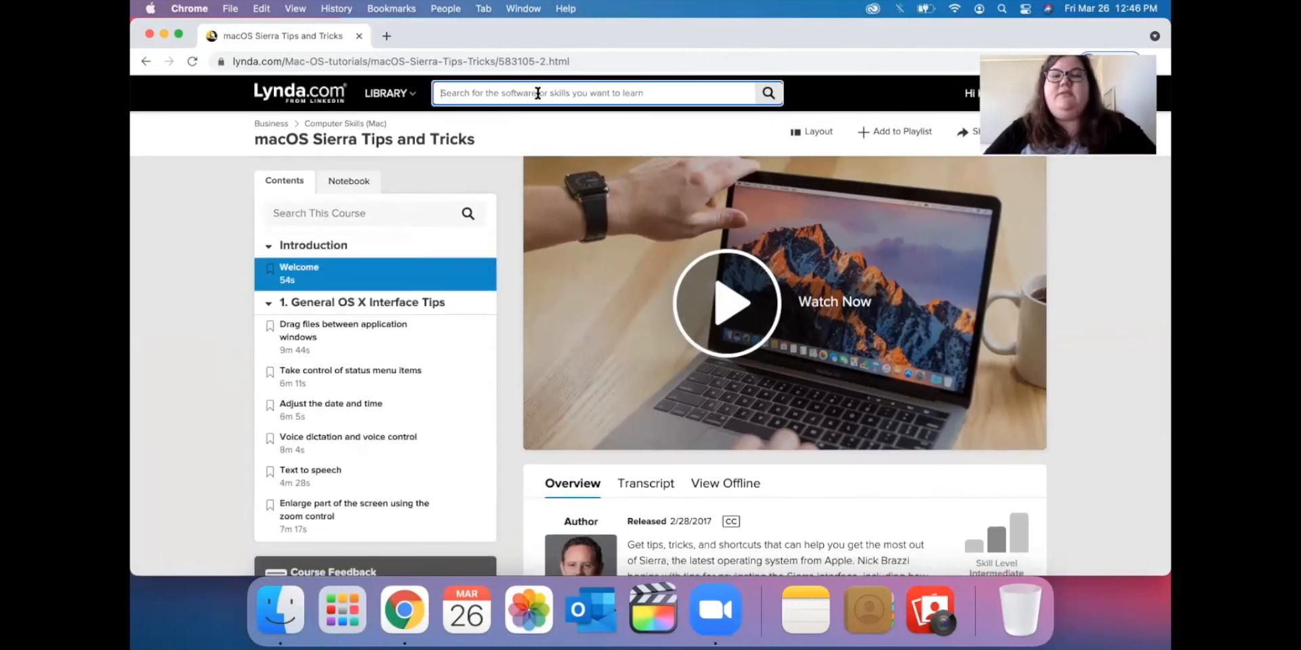
type("Big Sur")
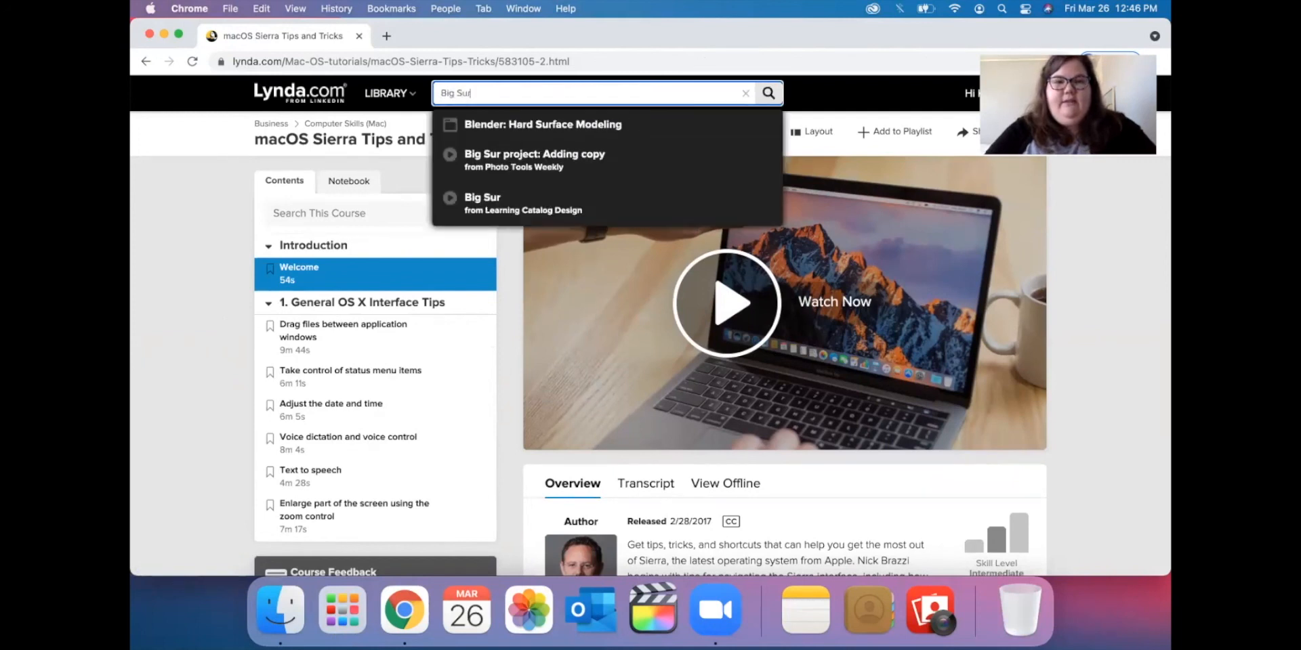
key("Return")
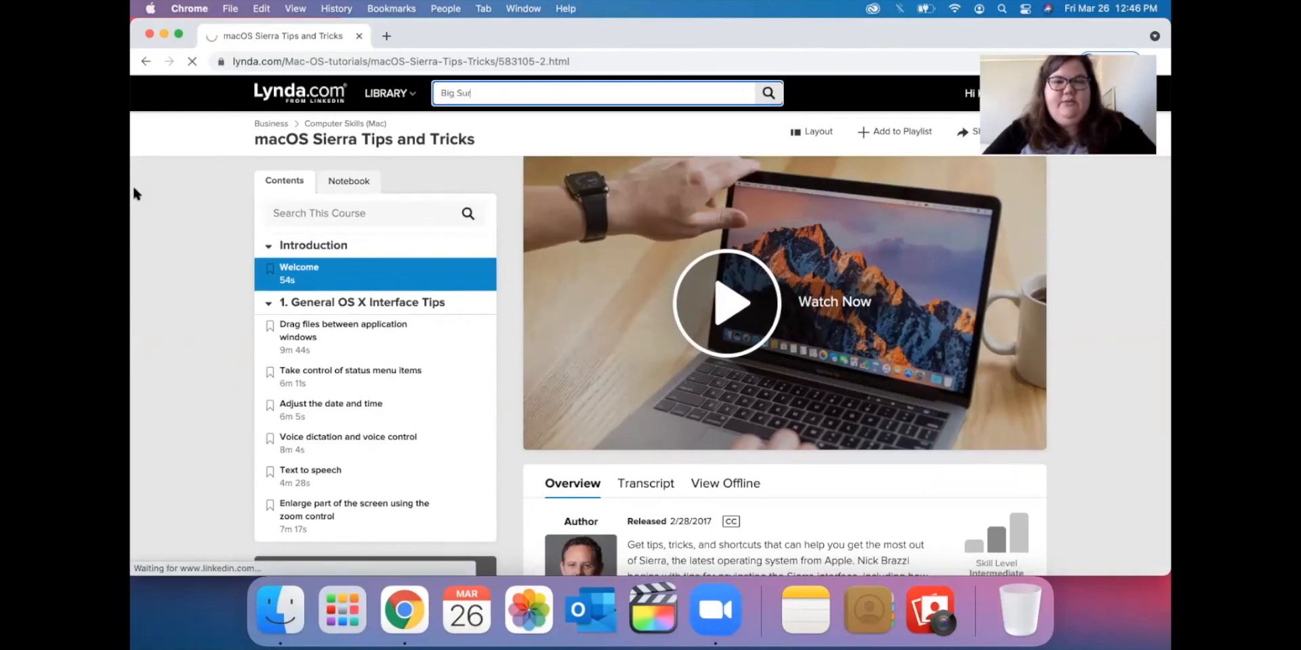
scroll(163, 232, "down", 1)
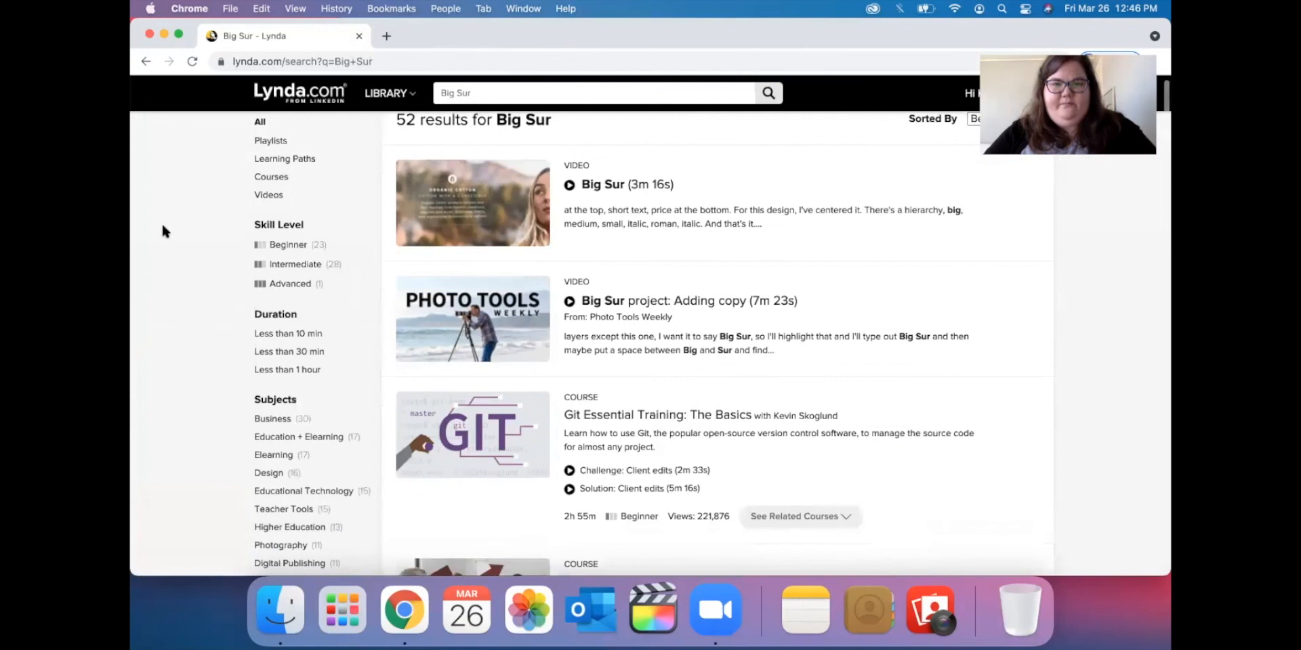
scroll(162, 231, "down", 1)
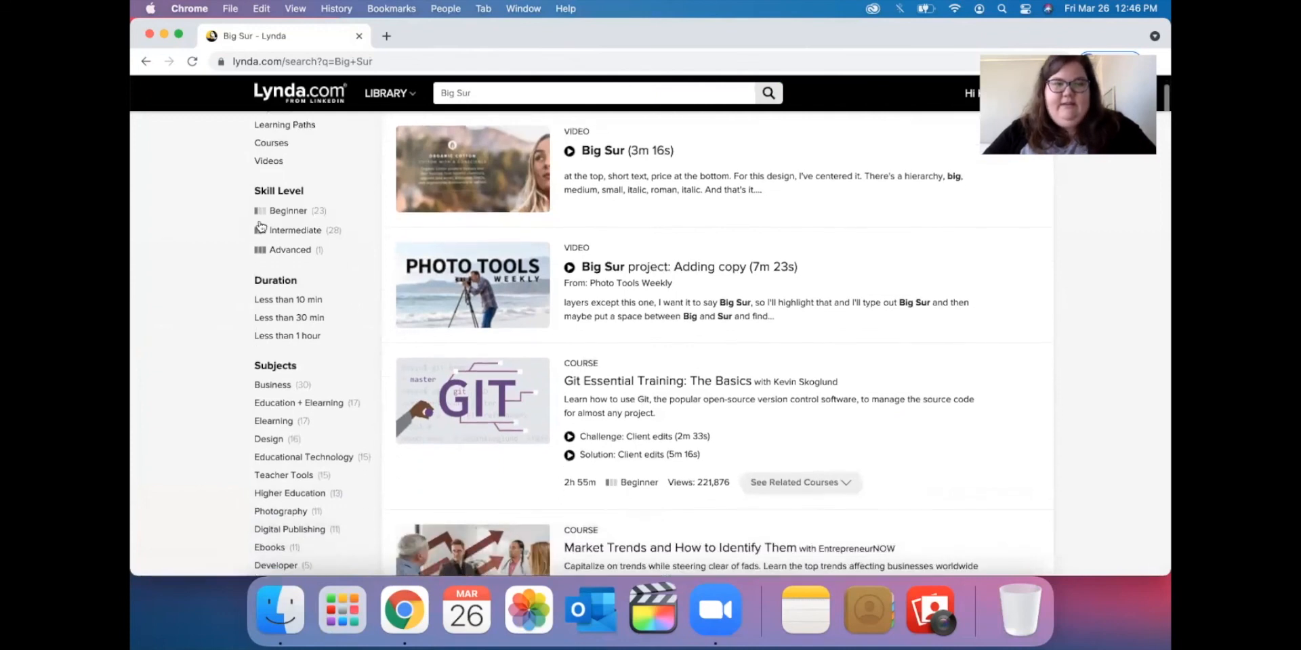
left_click(295, 214)
Look through the Beginner Big Sur results, then close the Chrome window.
scroll(157, 262, "down", 4)
scroll(159, 268, "down", 12)
scroll(160, 271, "down", 20)
scroll(160, 271, "down", 8)
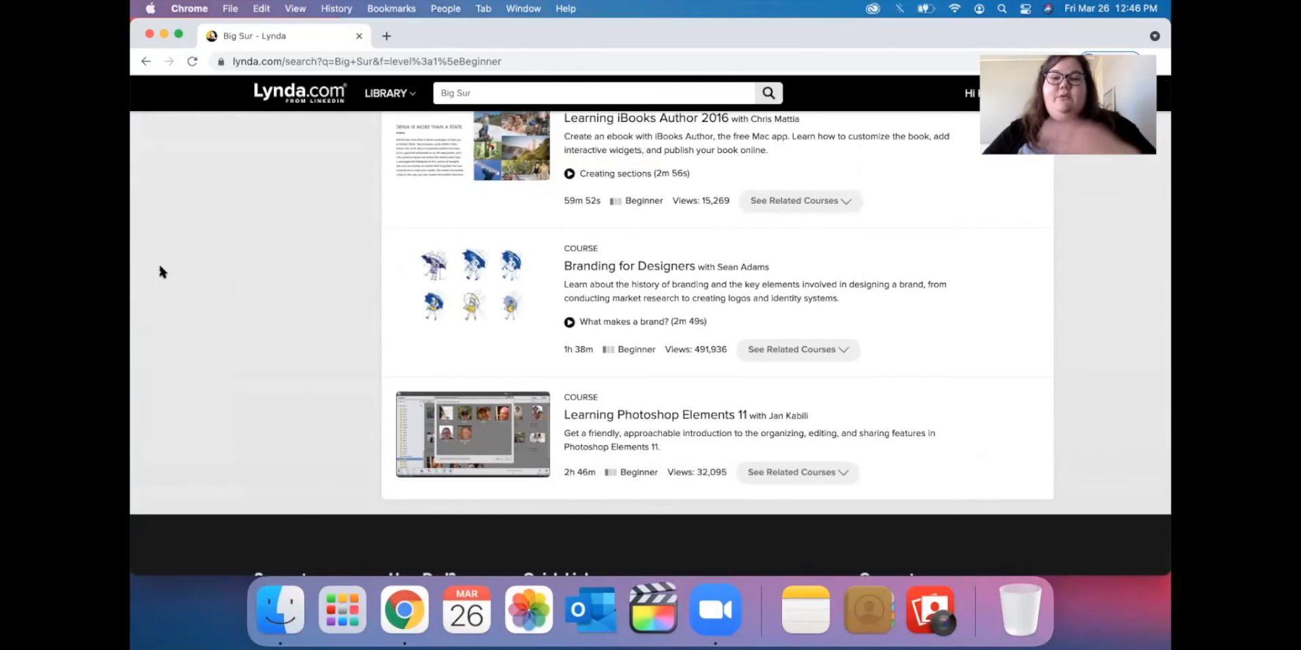
scroll(160, 271, "up", 6)
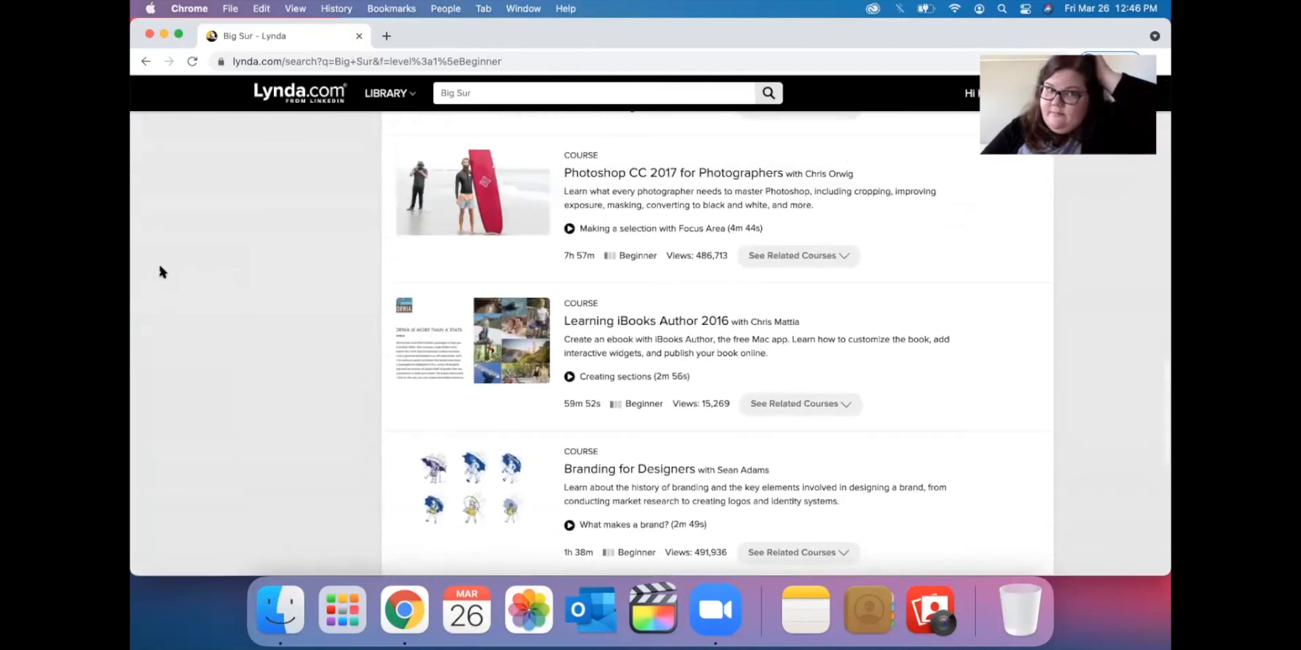
scroll(160, 271, "up", 15)
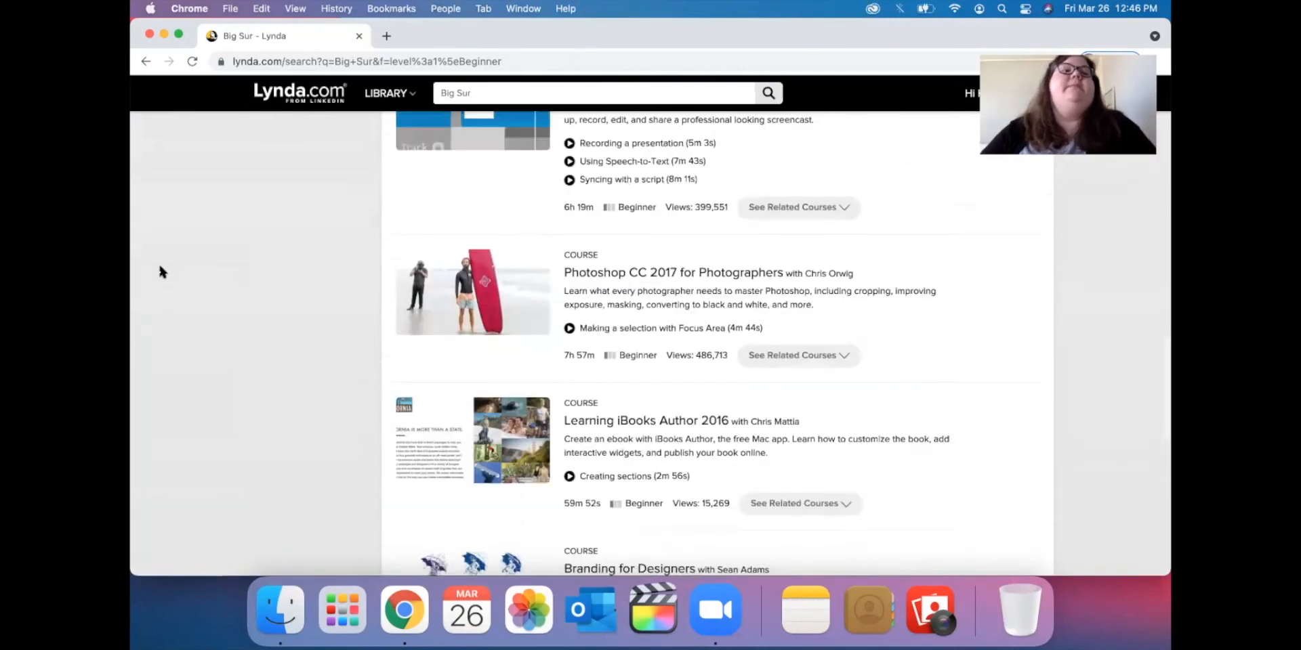
left_click_drag(293, 40, 316, 68)
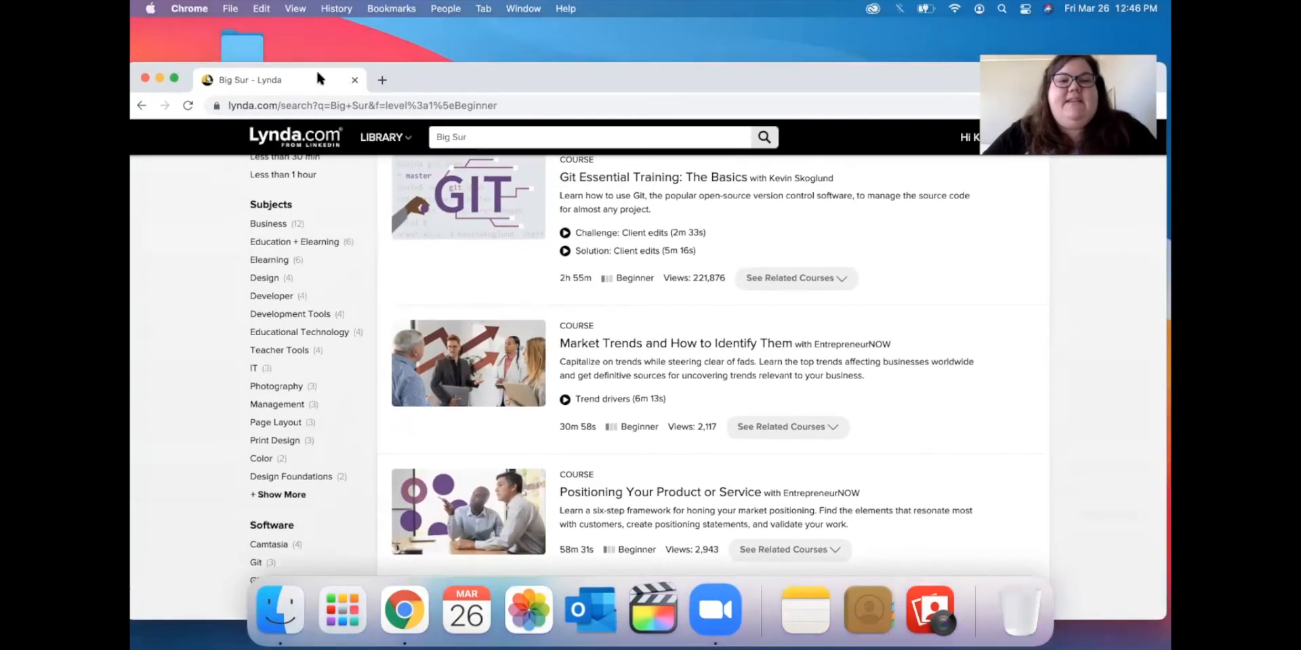
left_click(354, 80)
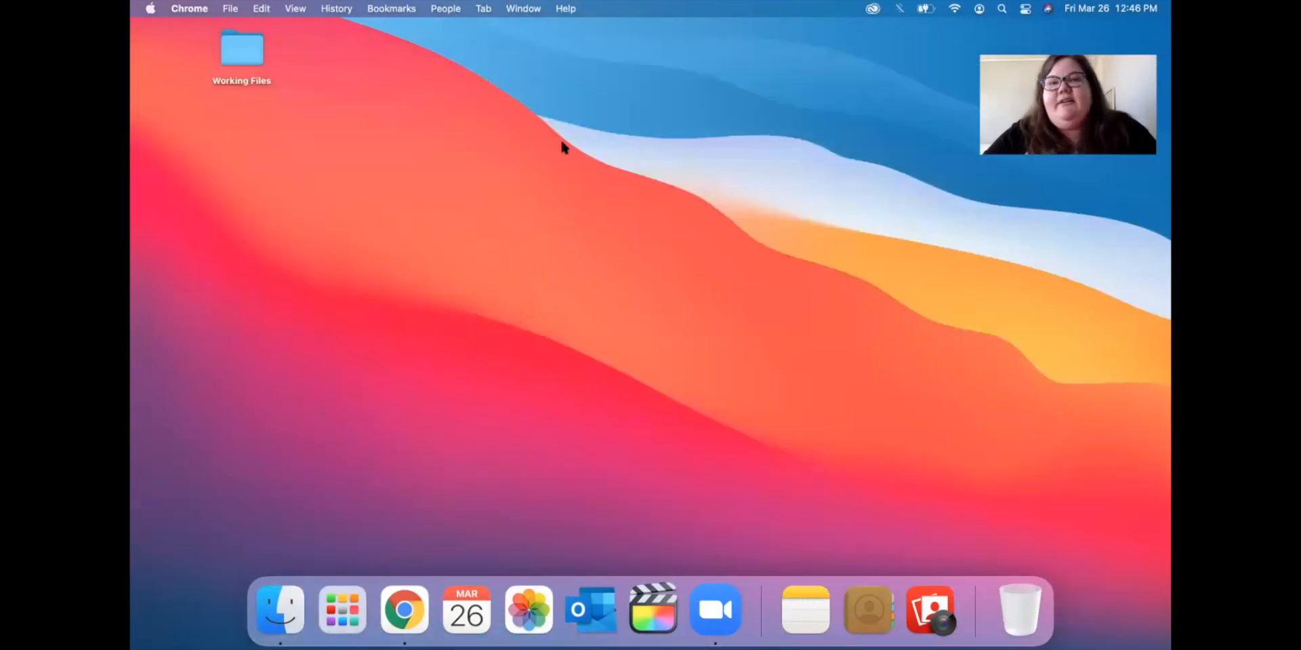